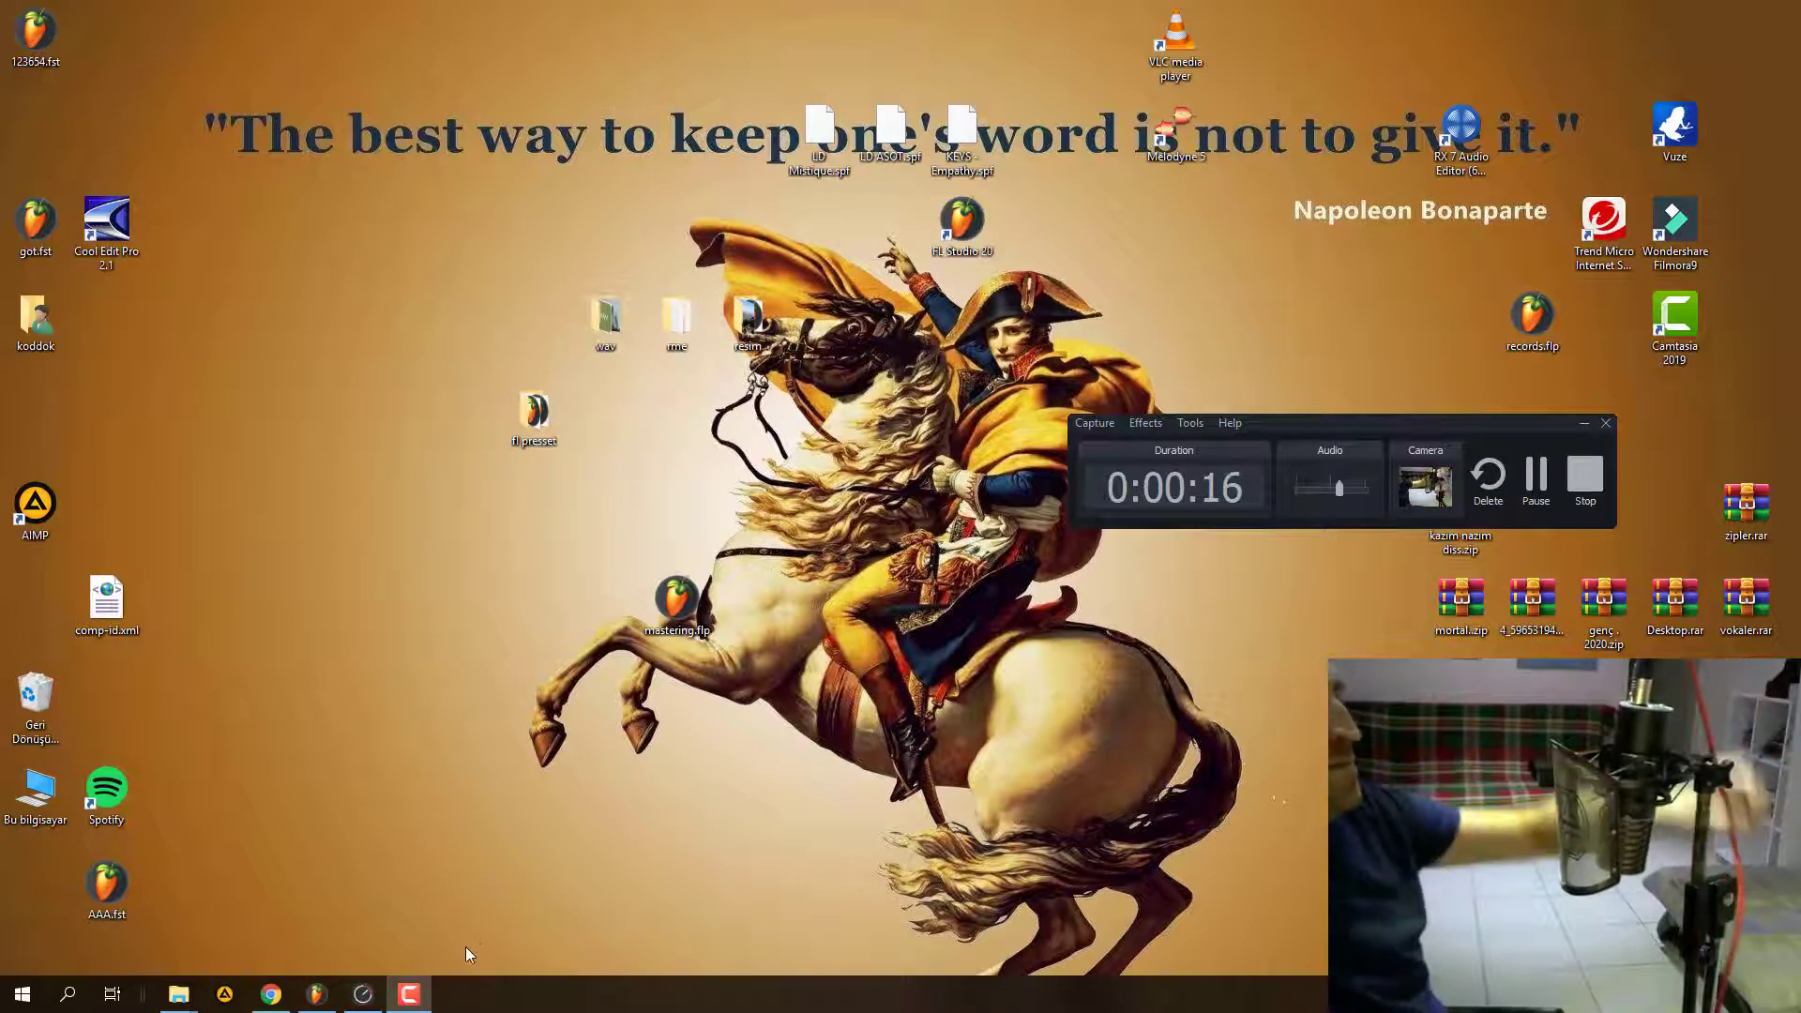
- Switch to FL Studio and set the Fireface USB ASIO buffer size to 128 samples in the audio settings
mouse_move(404, 1006)
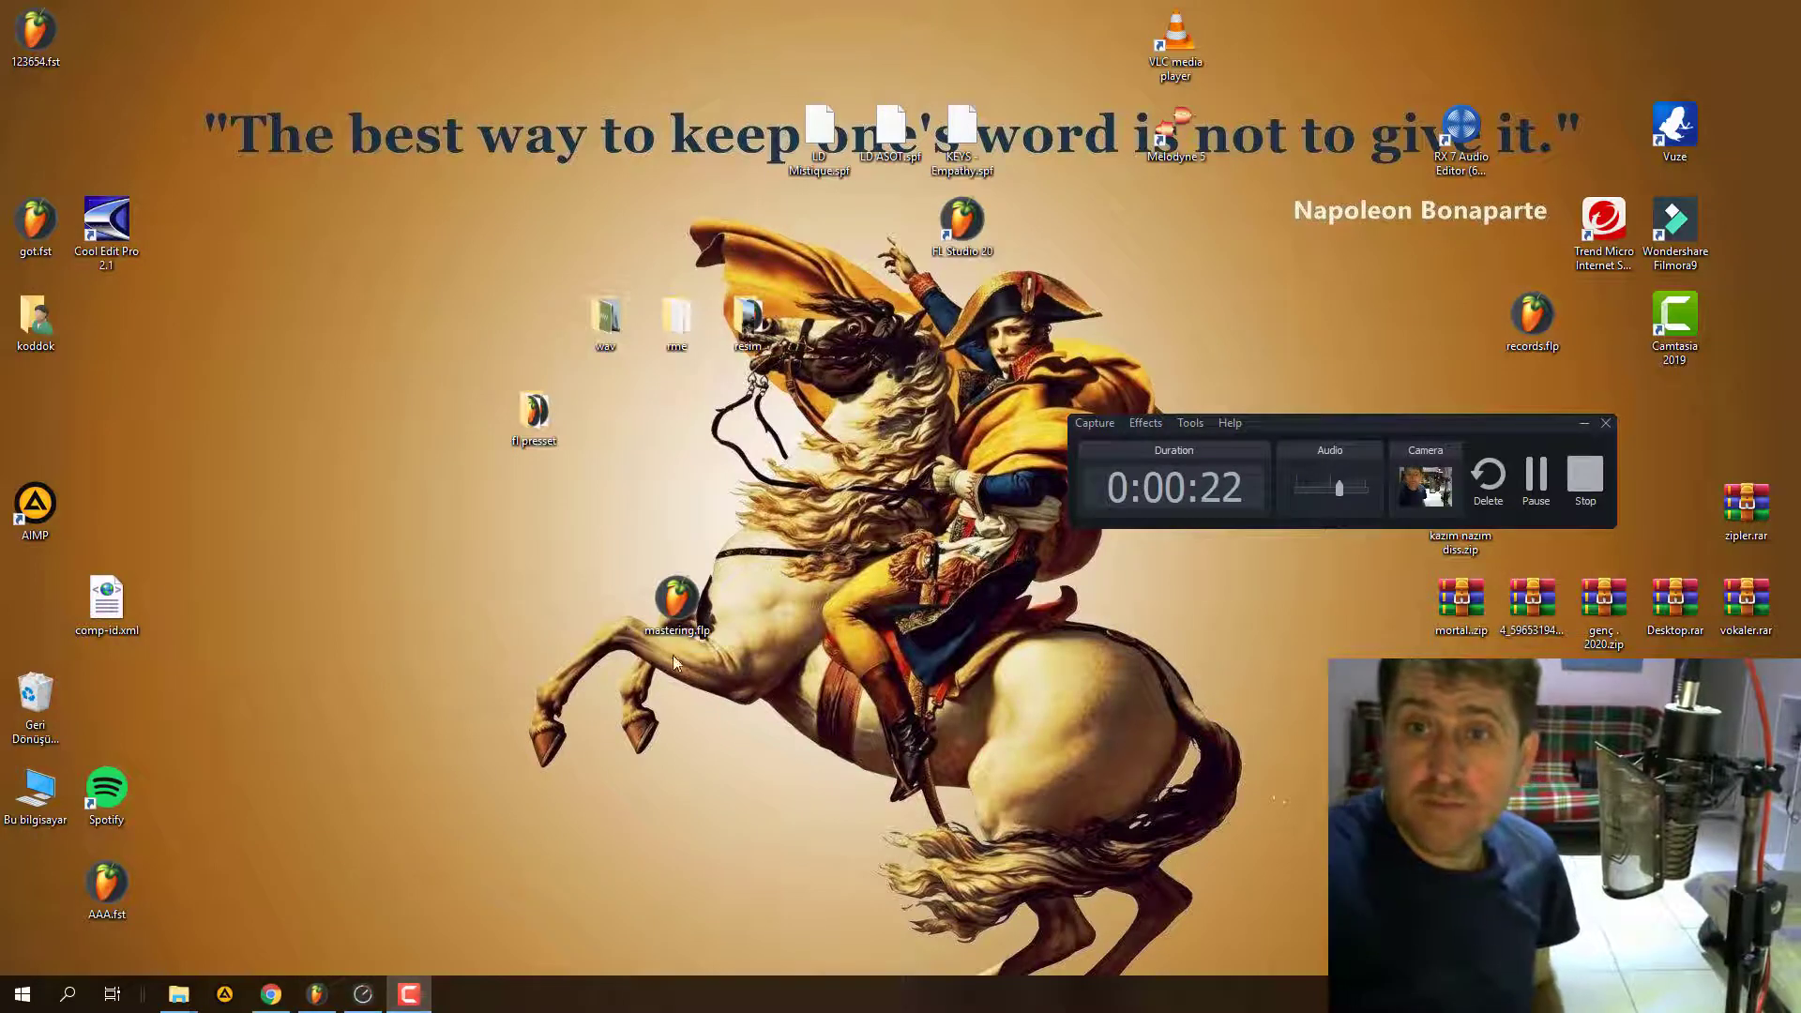
left_click(321, 1005)
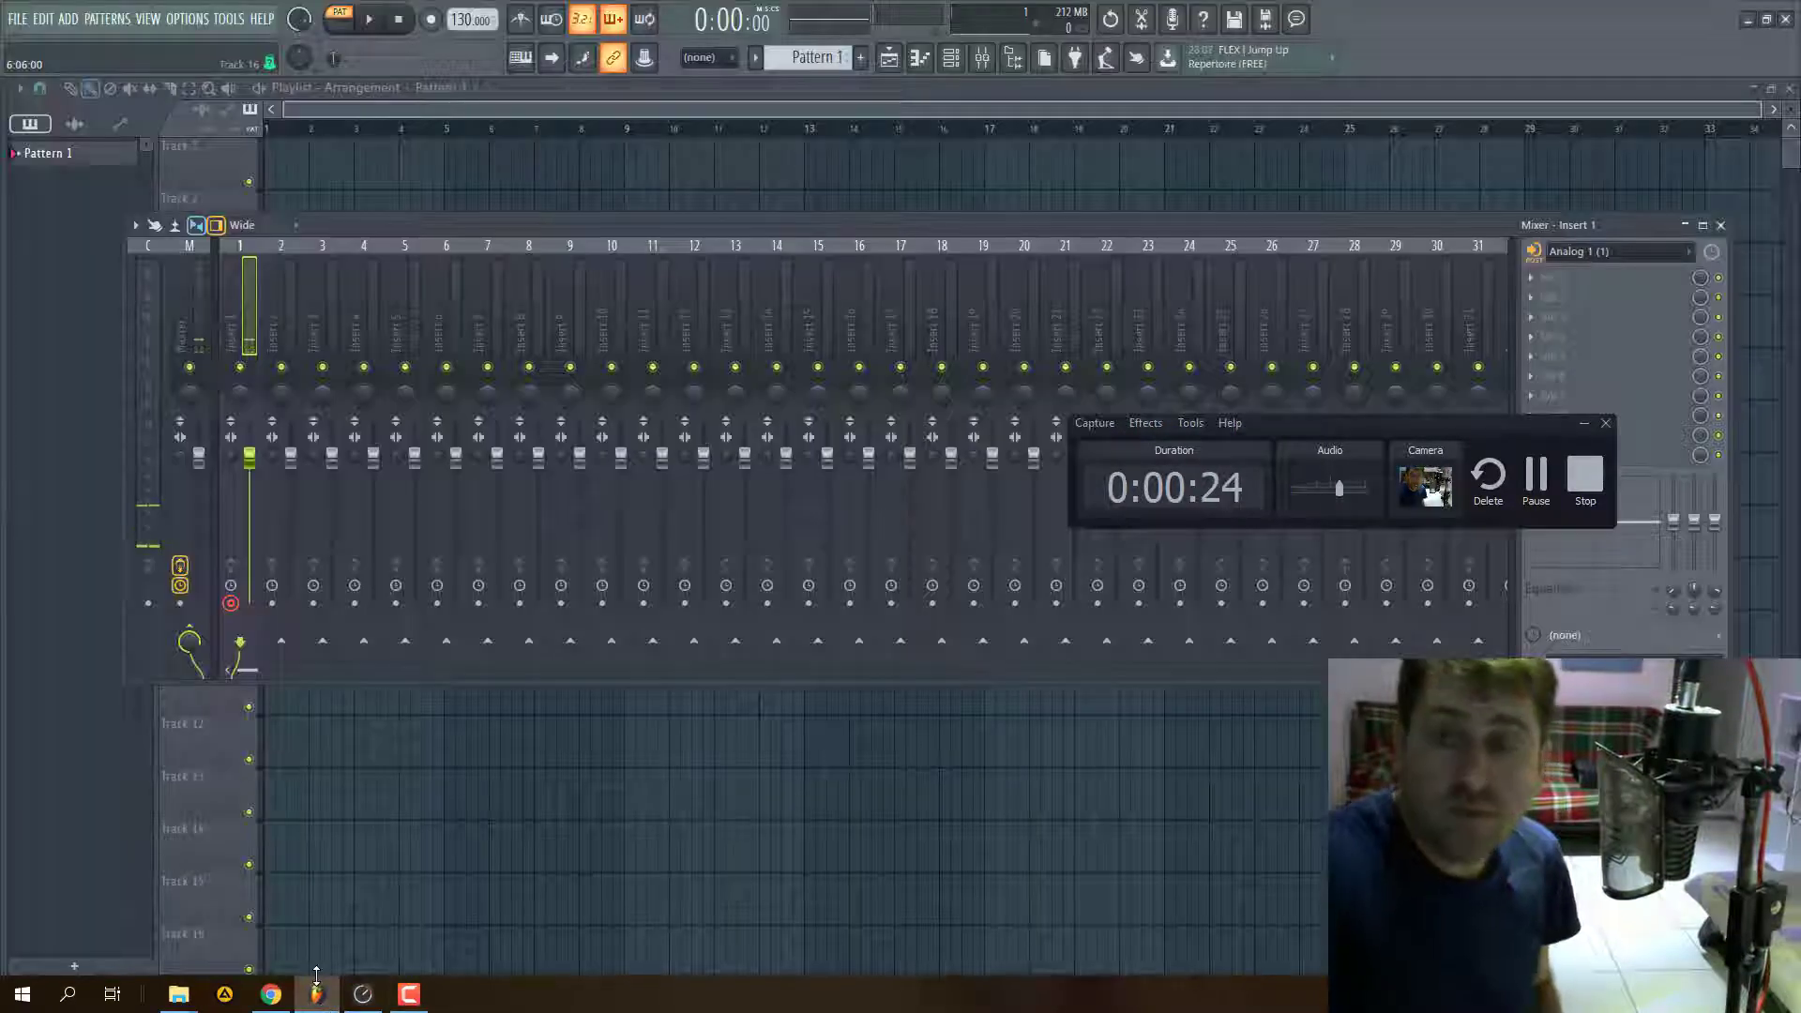
left_click(188, 18)
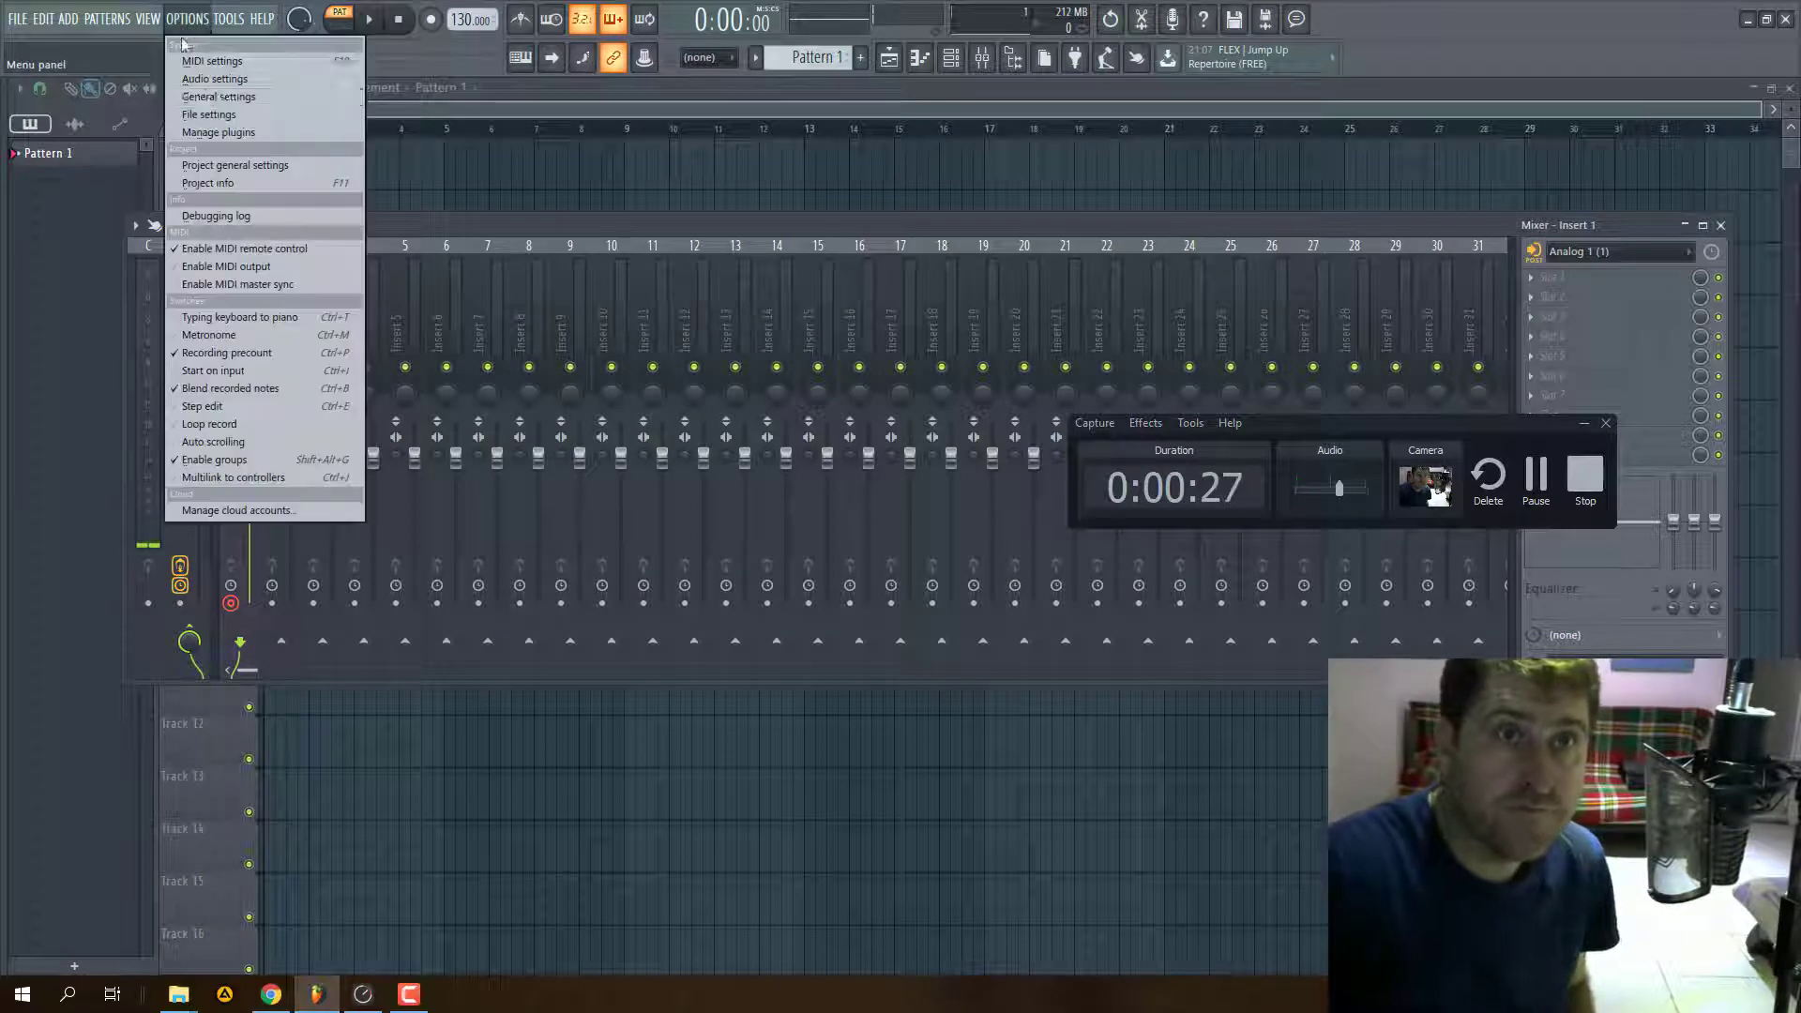
left_click(199, 76)
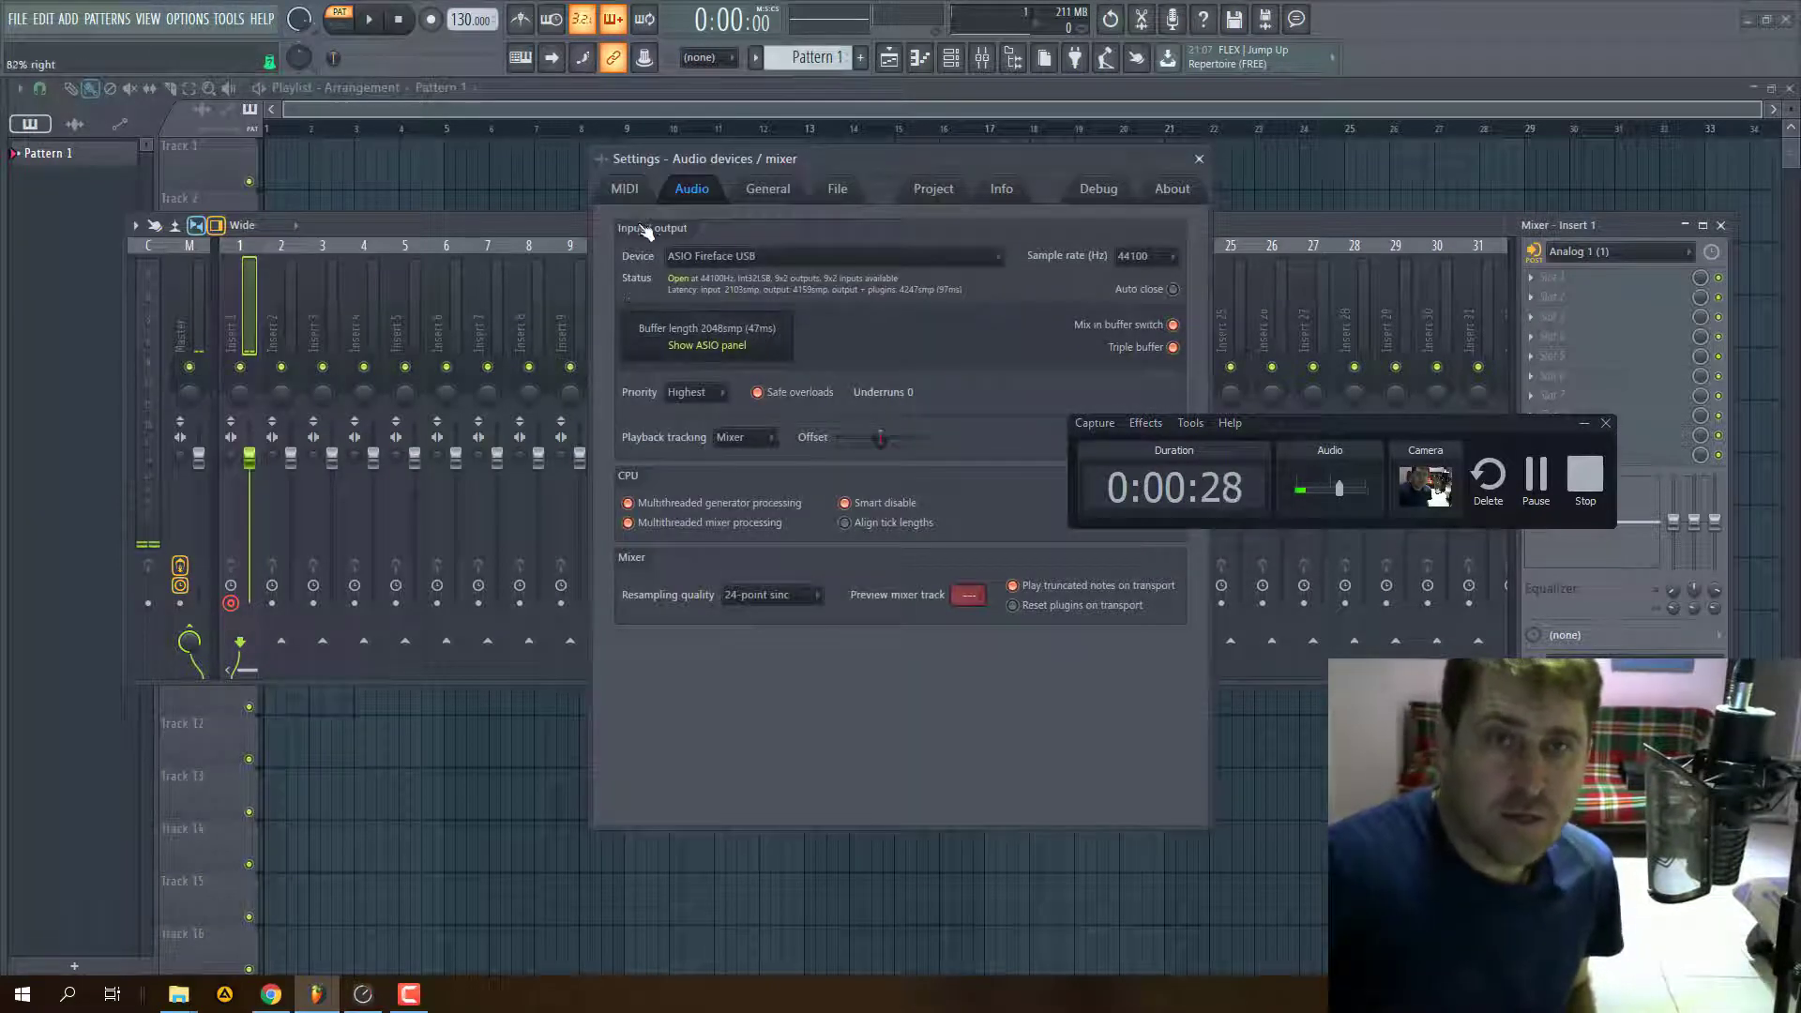
left_click(707, 345)
left_click(659, 92)
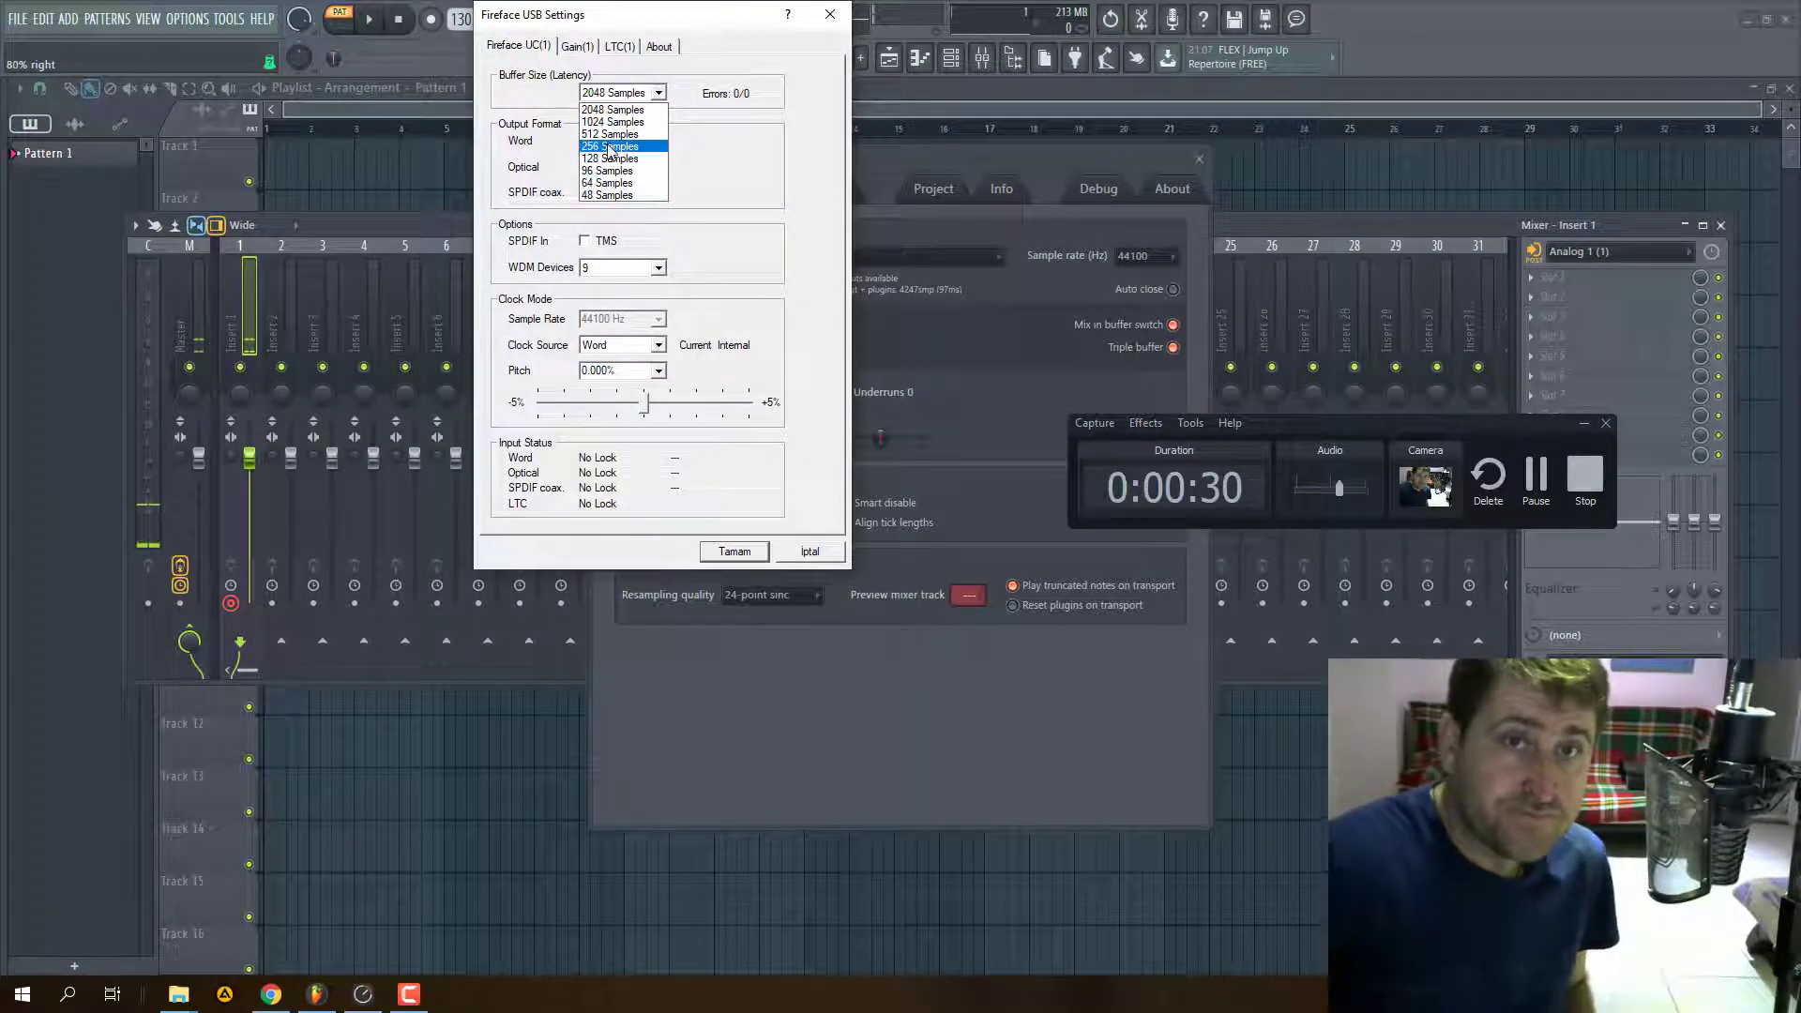
left_click(609, 159)
left_click(736, 553)
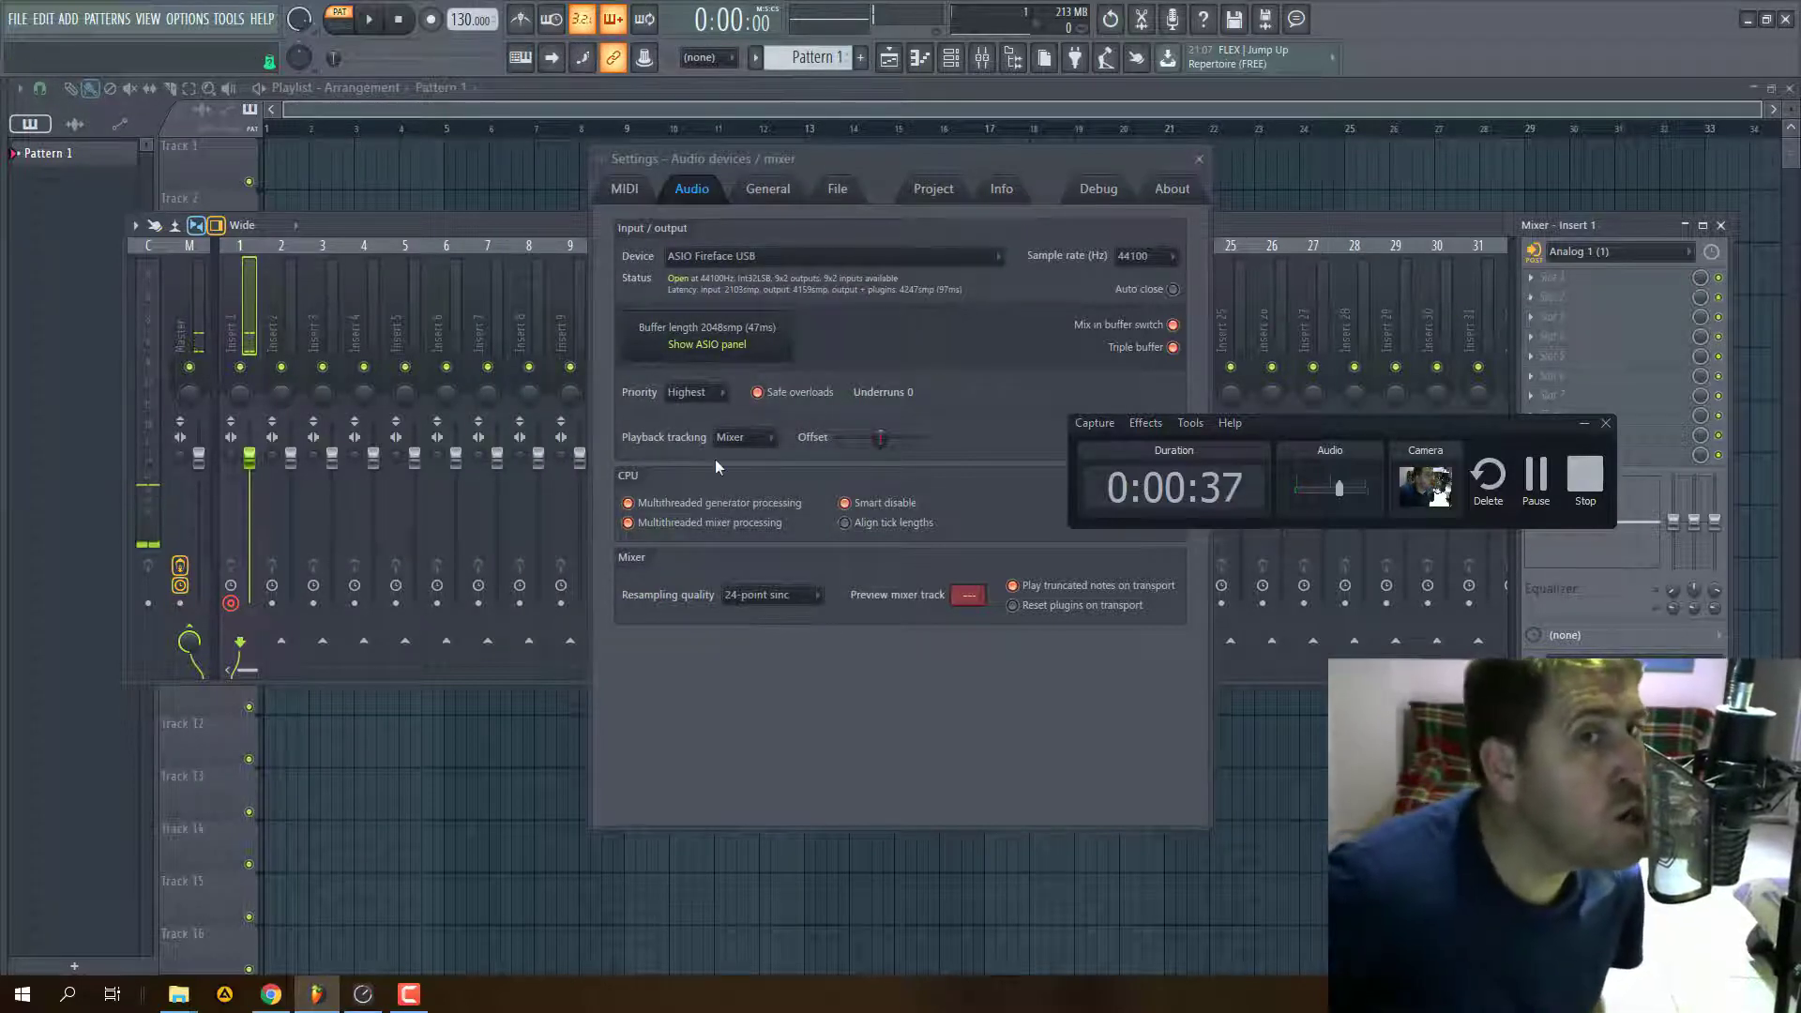
- Check the Fireface levels in RME TotalMix FX and close the audio settings window in FL Studio
left_click(1540, 281)
mouse_move(1595, 299)
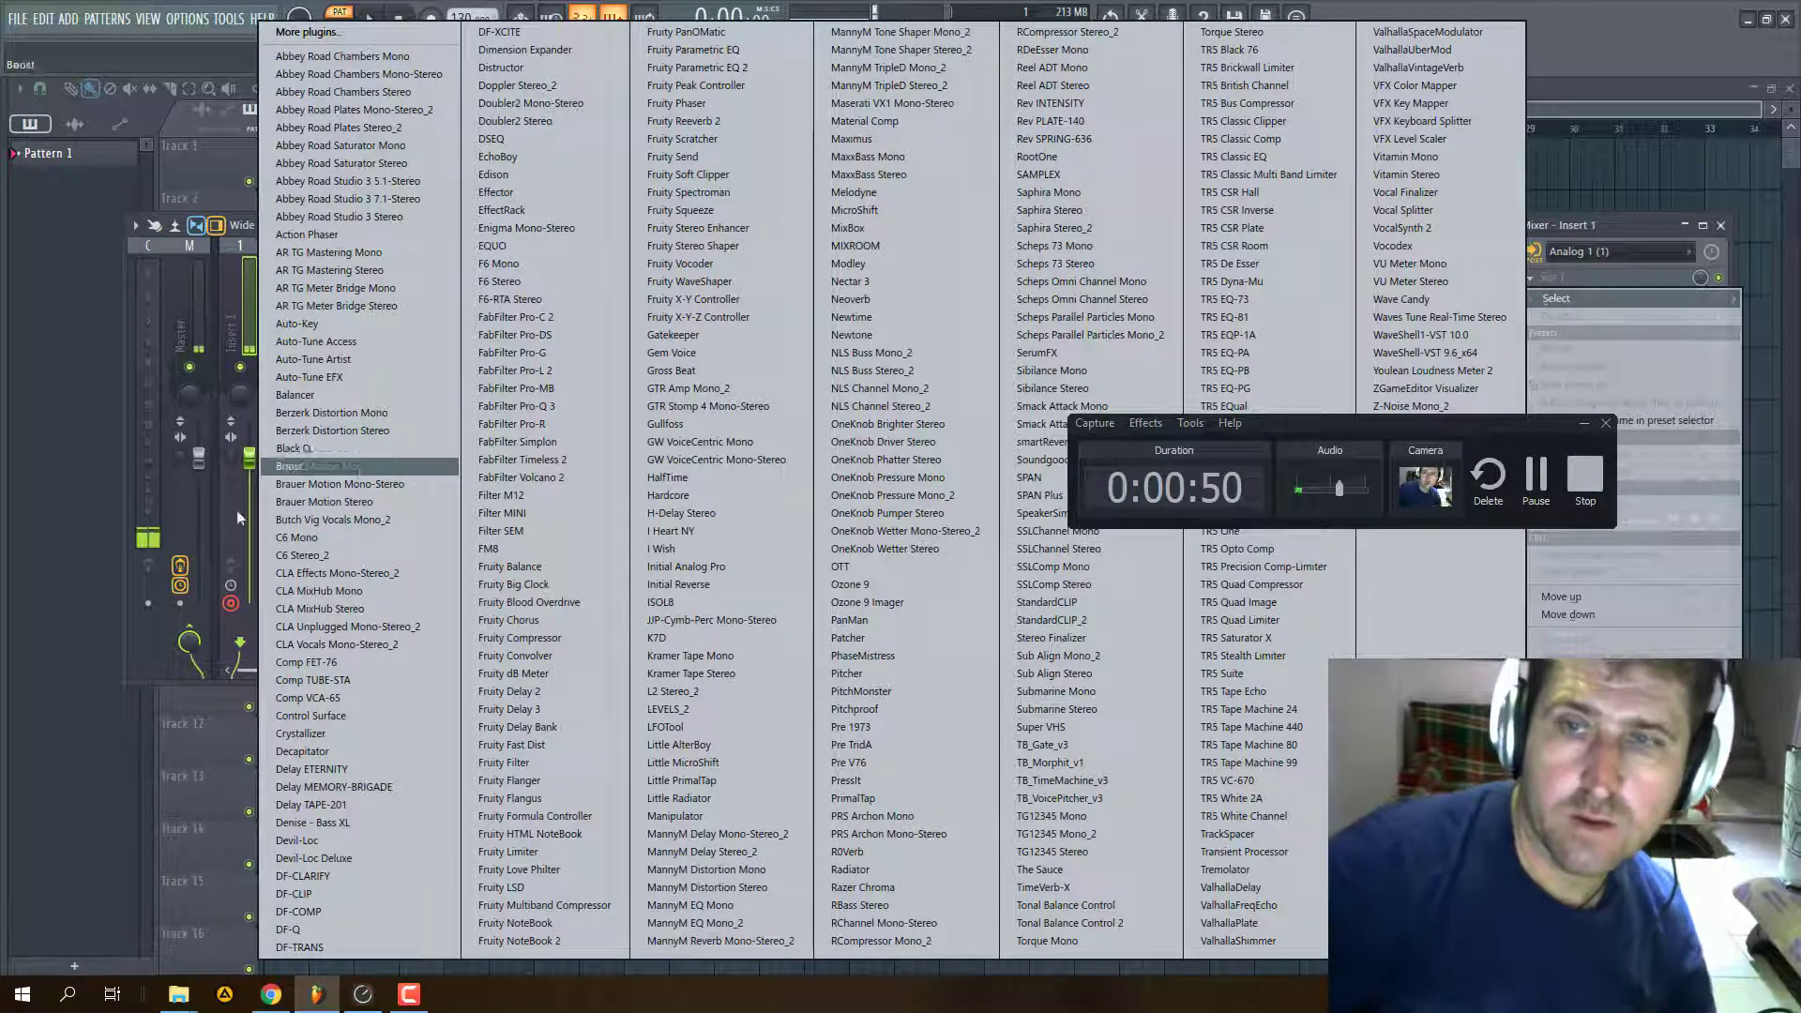
left_click(516, 954)
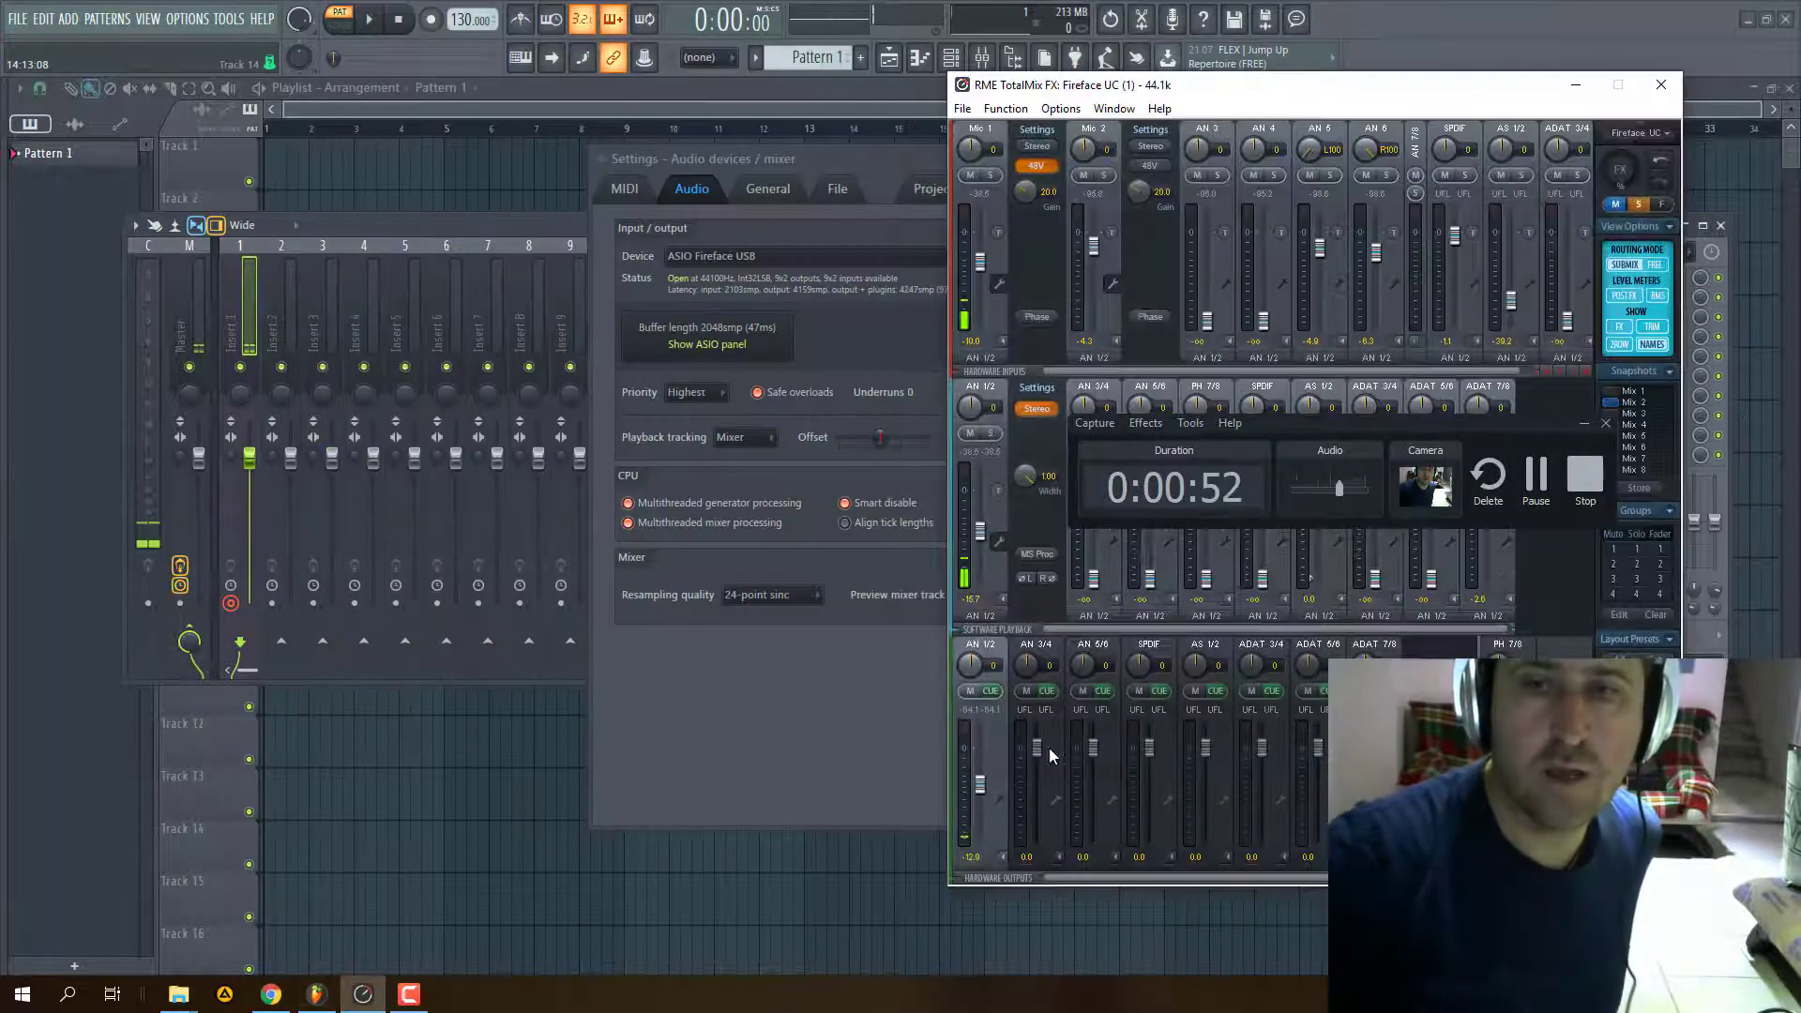
left_click(847, 244)
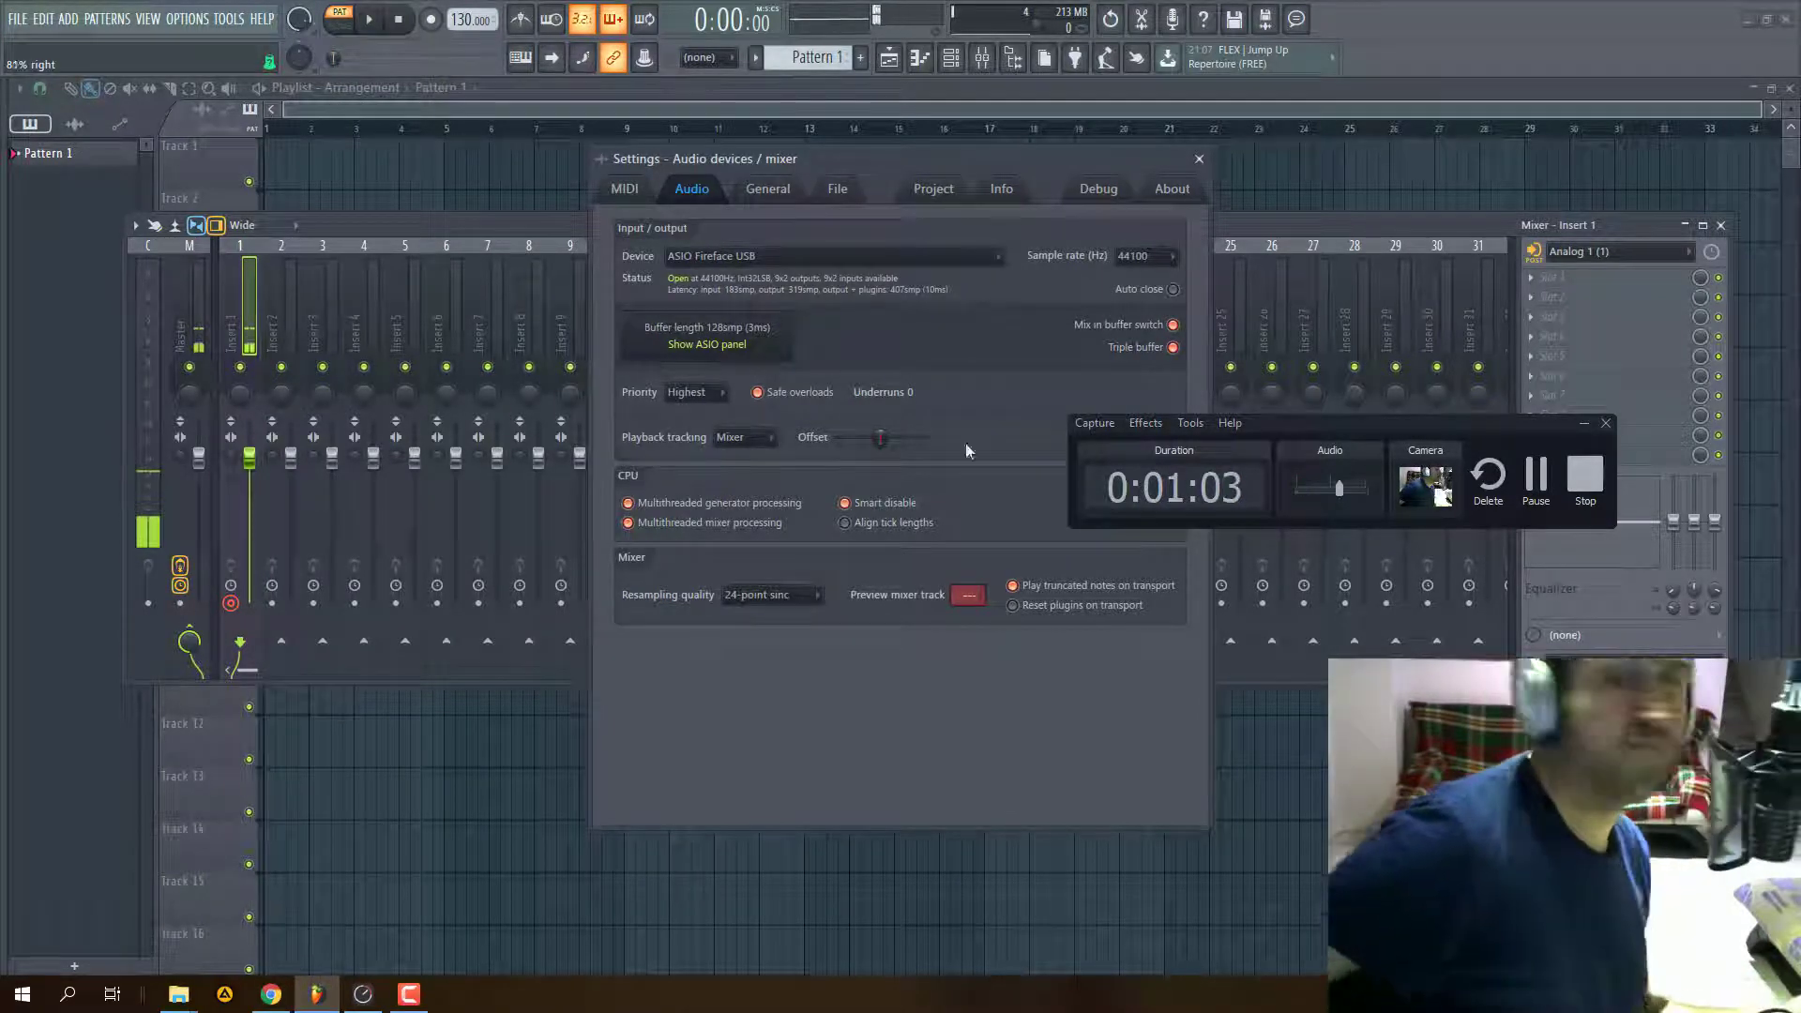
left_click(1199, 159)
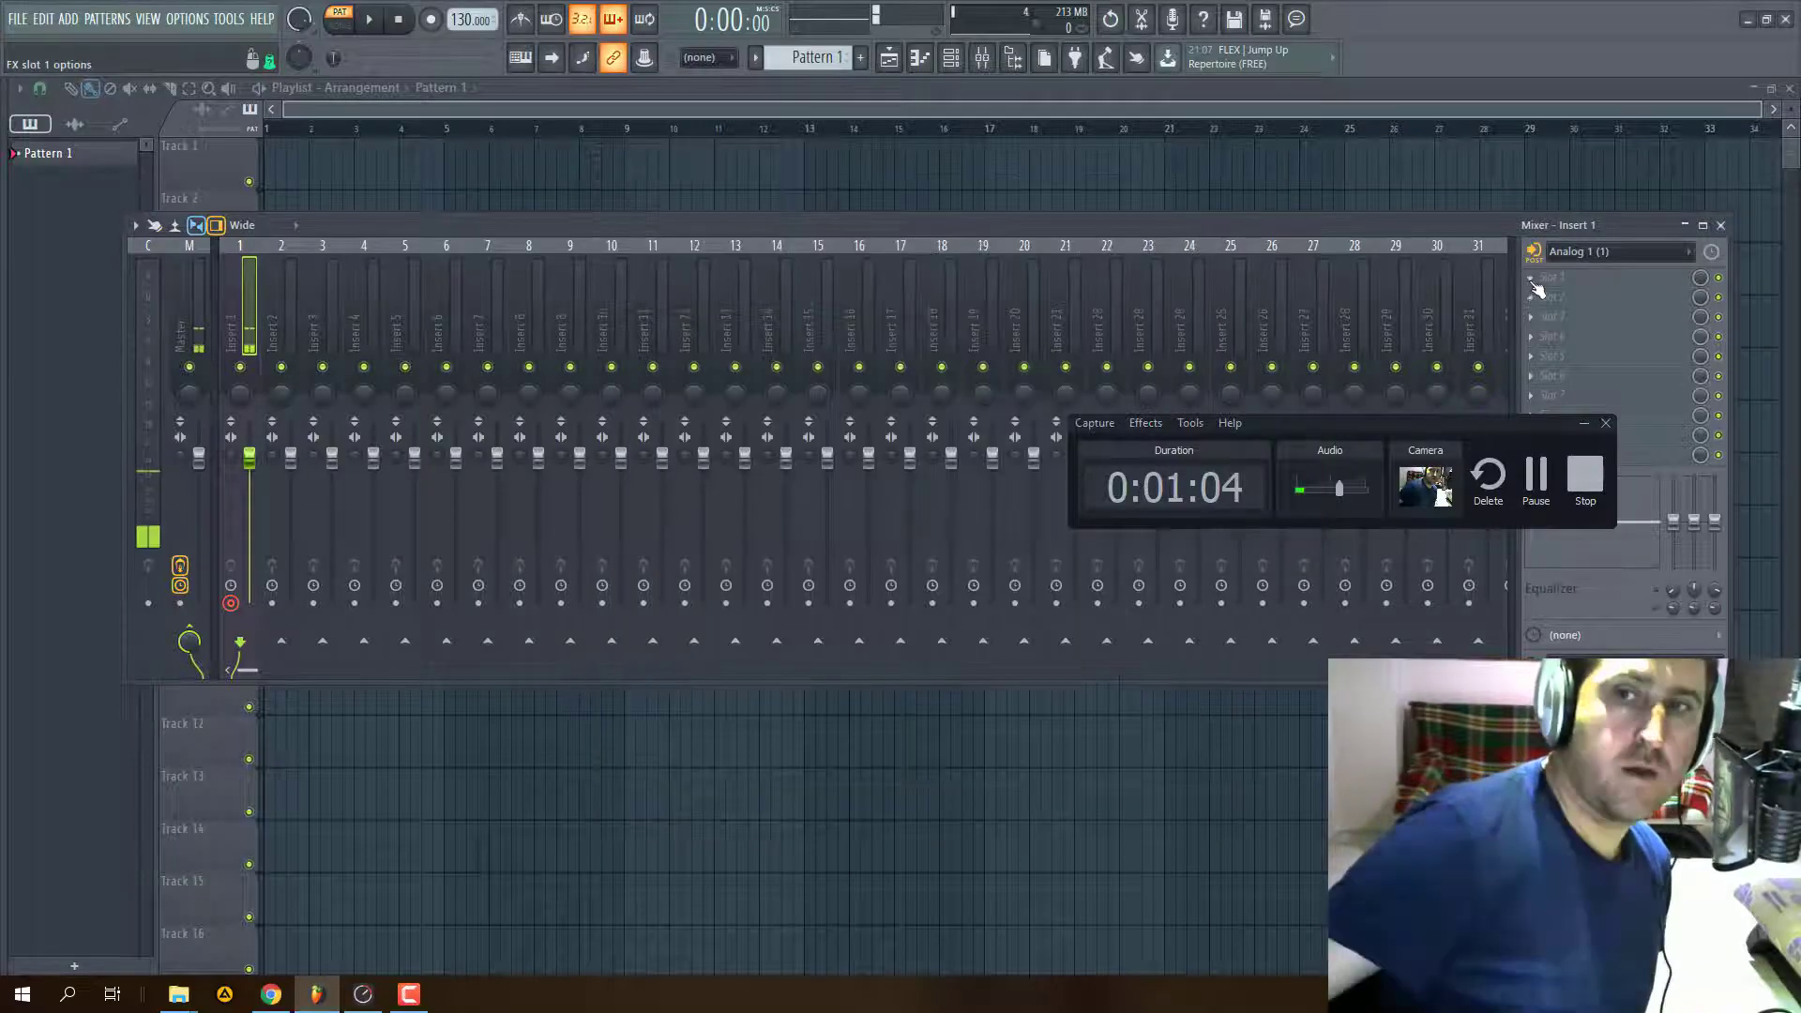
- Load I Heart NY into the first effect slot of Insert 1 and raise its parallel signal to about 72%
left_click(1552, 278)
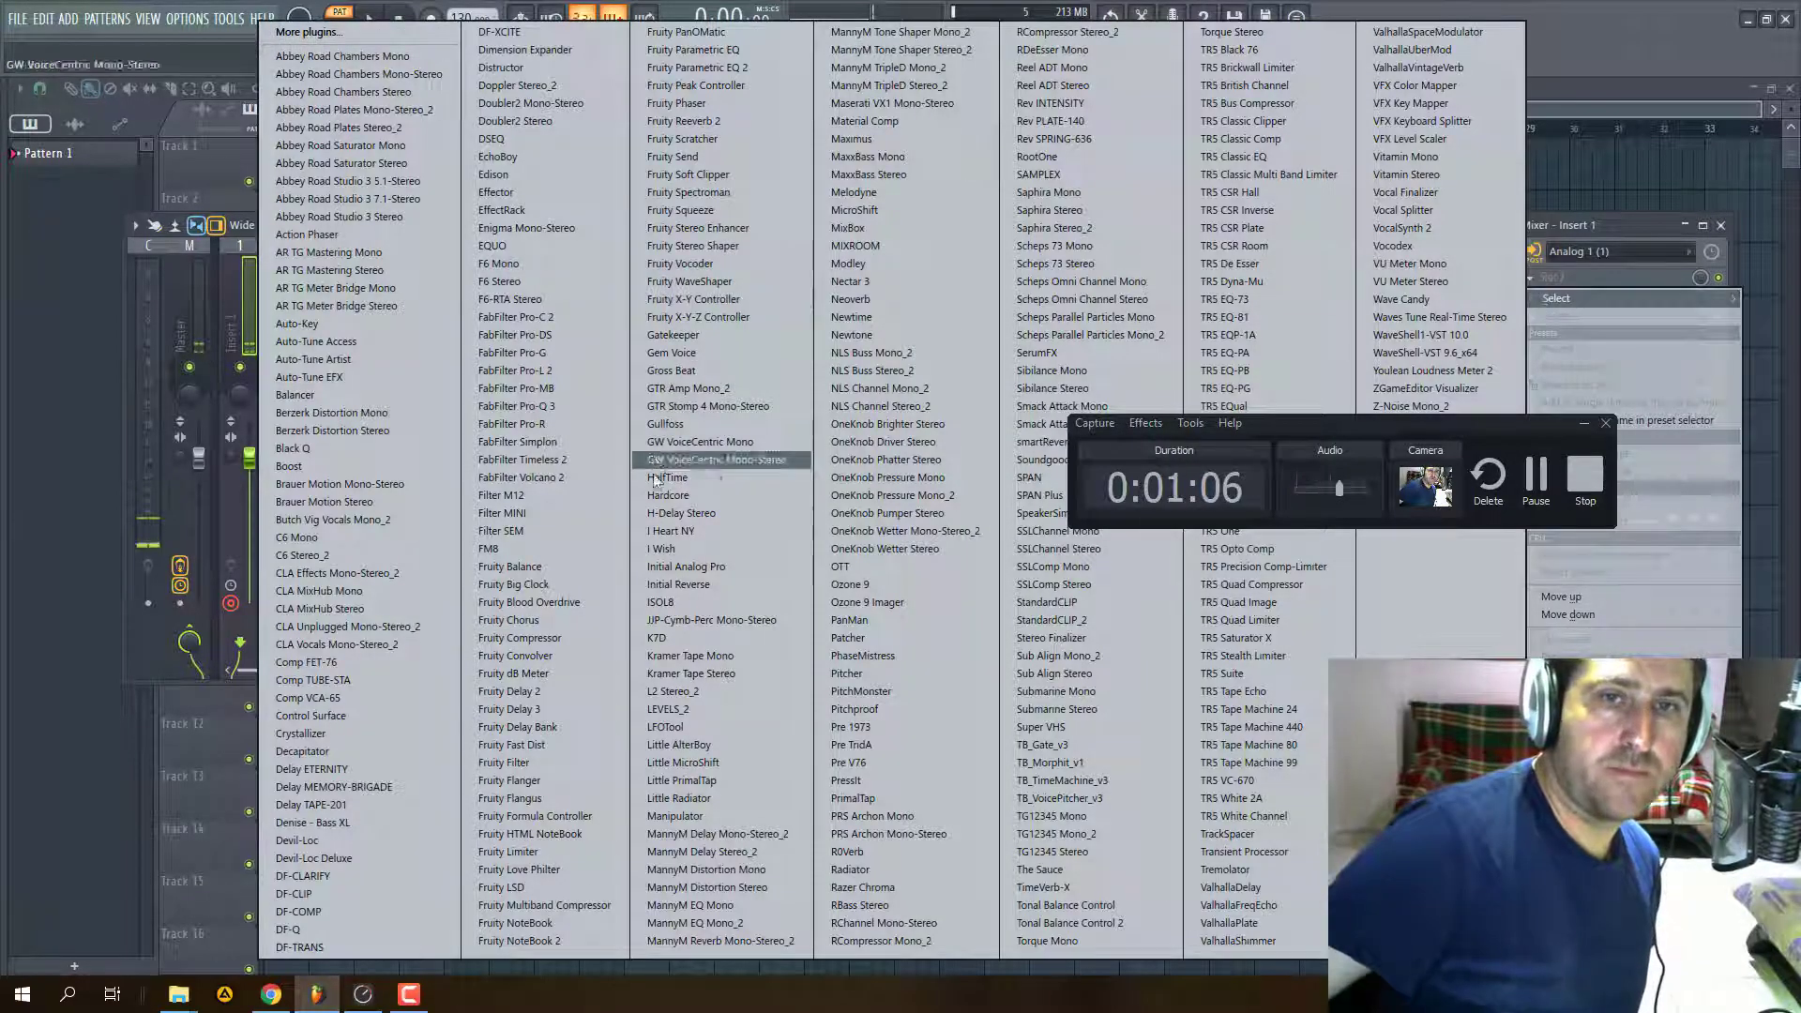
left_click(673, 531)
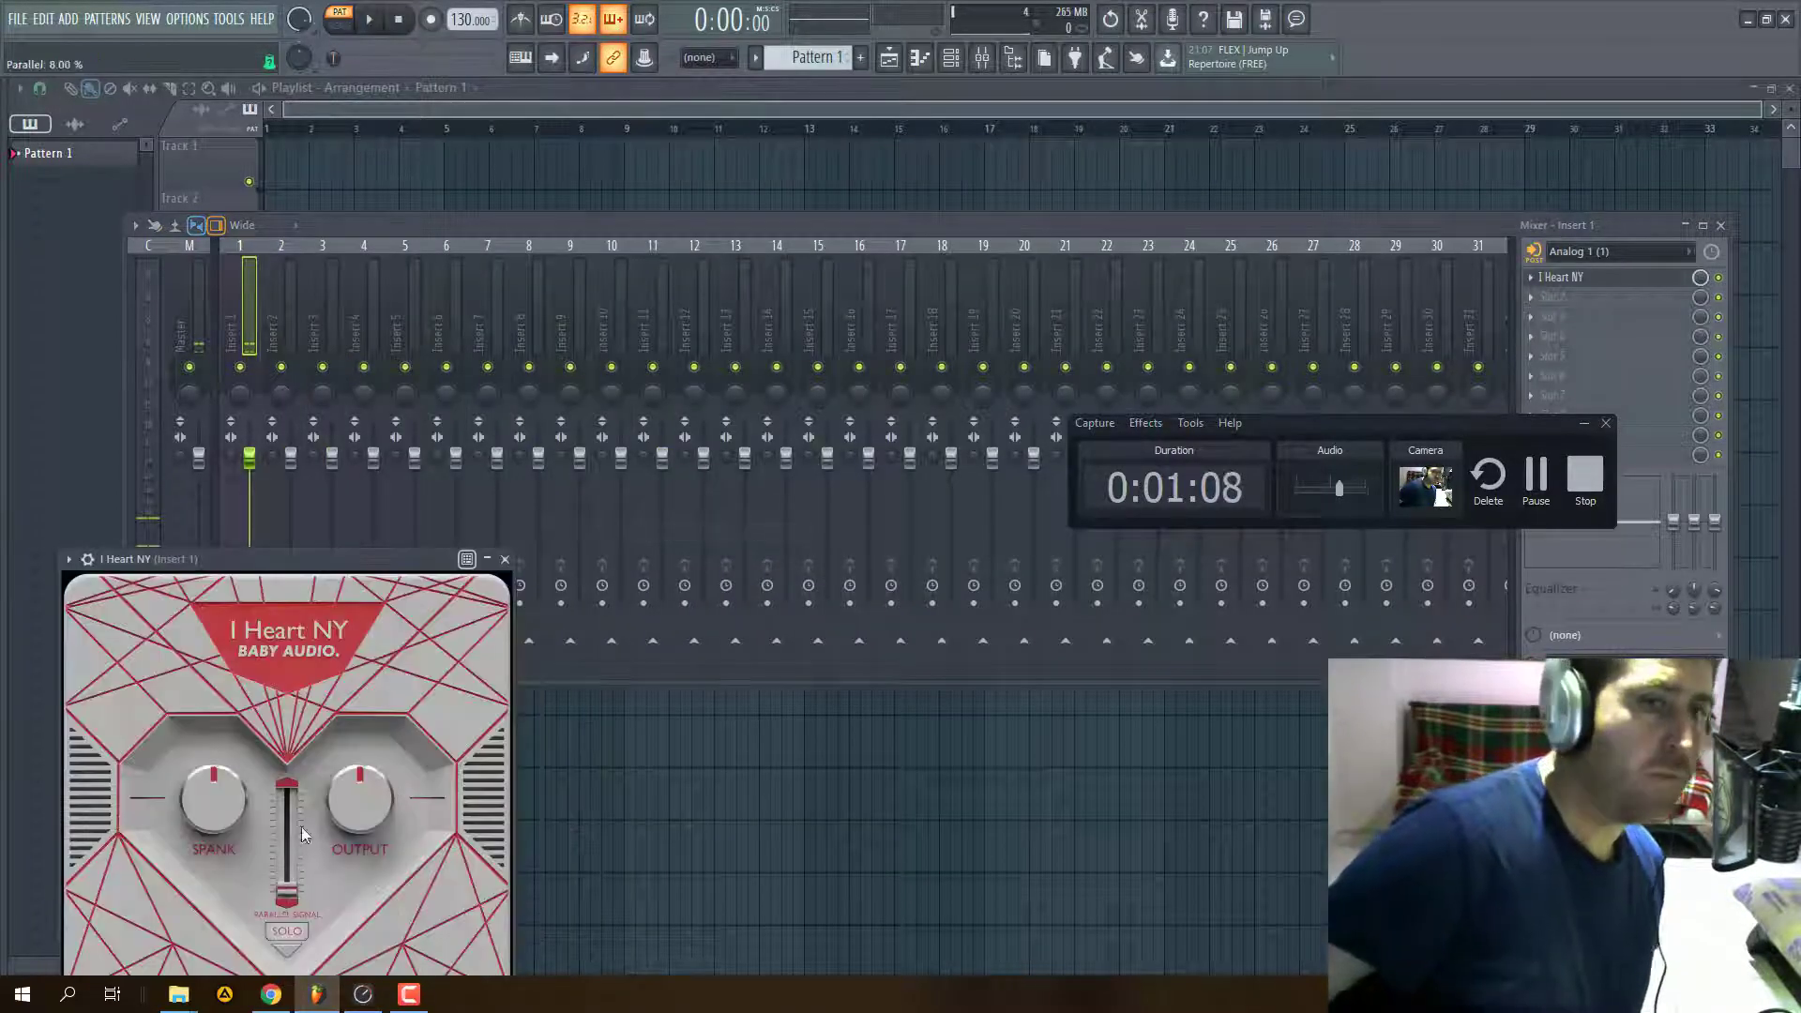
left_click_drag(302, 835, 301, 724)
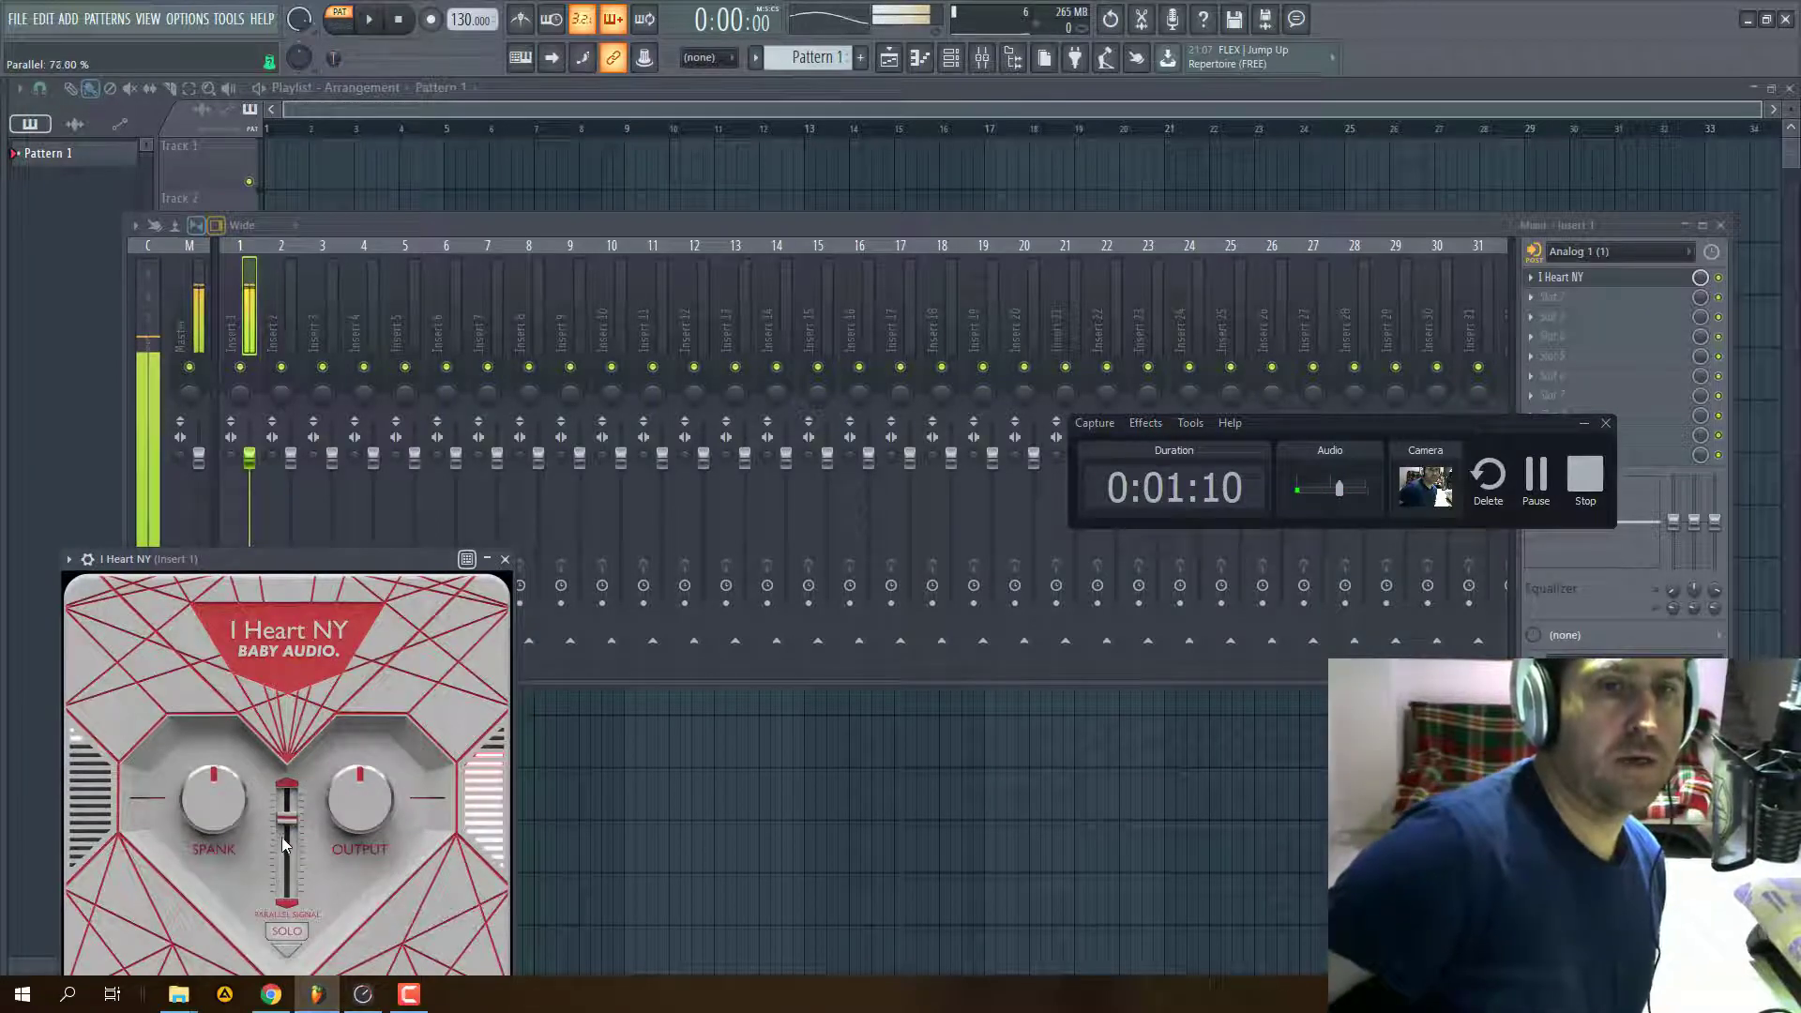
- Check the Fireface input, playback and output channels in RME TotalMix FX while the effect is active
left_click(363, 995)
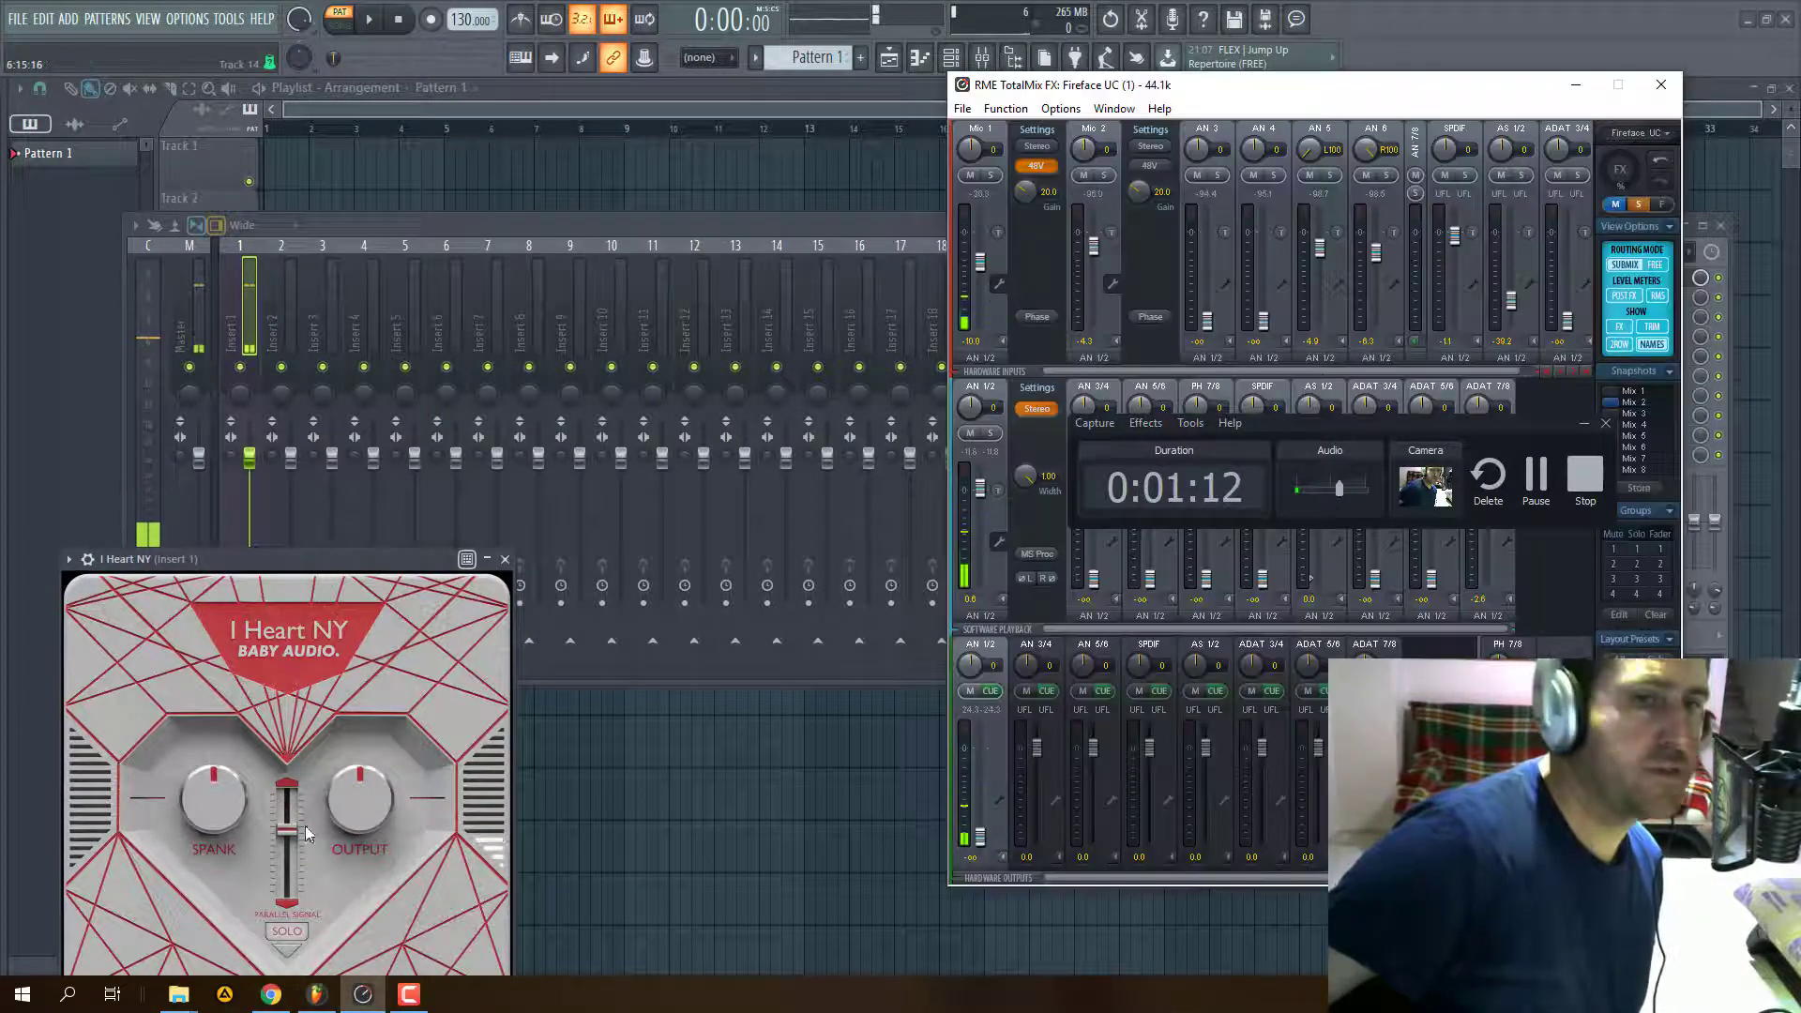
left_click(627, 657)
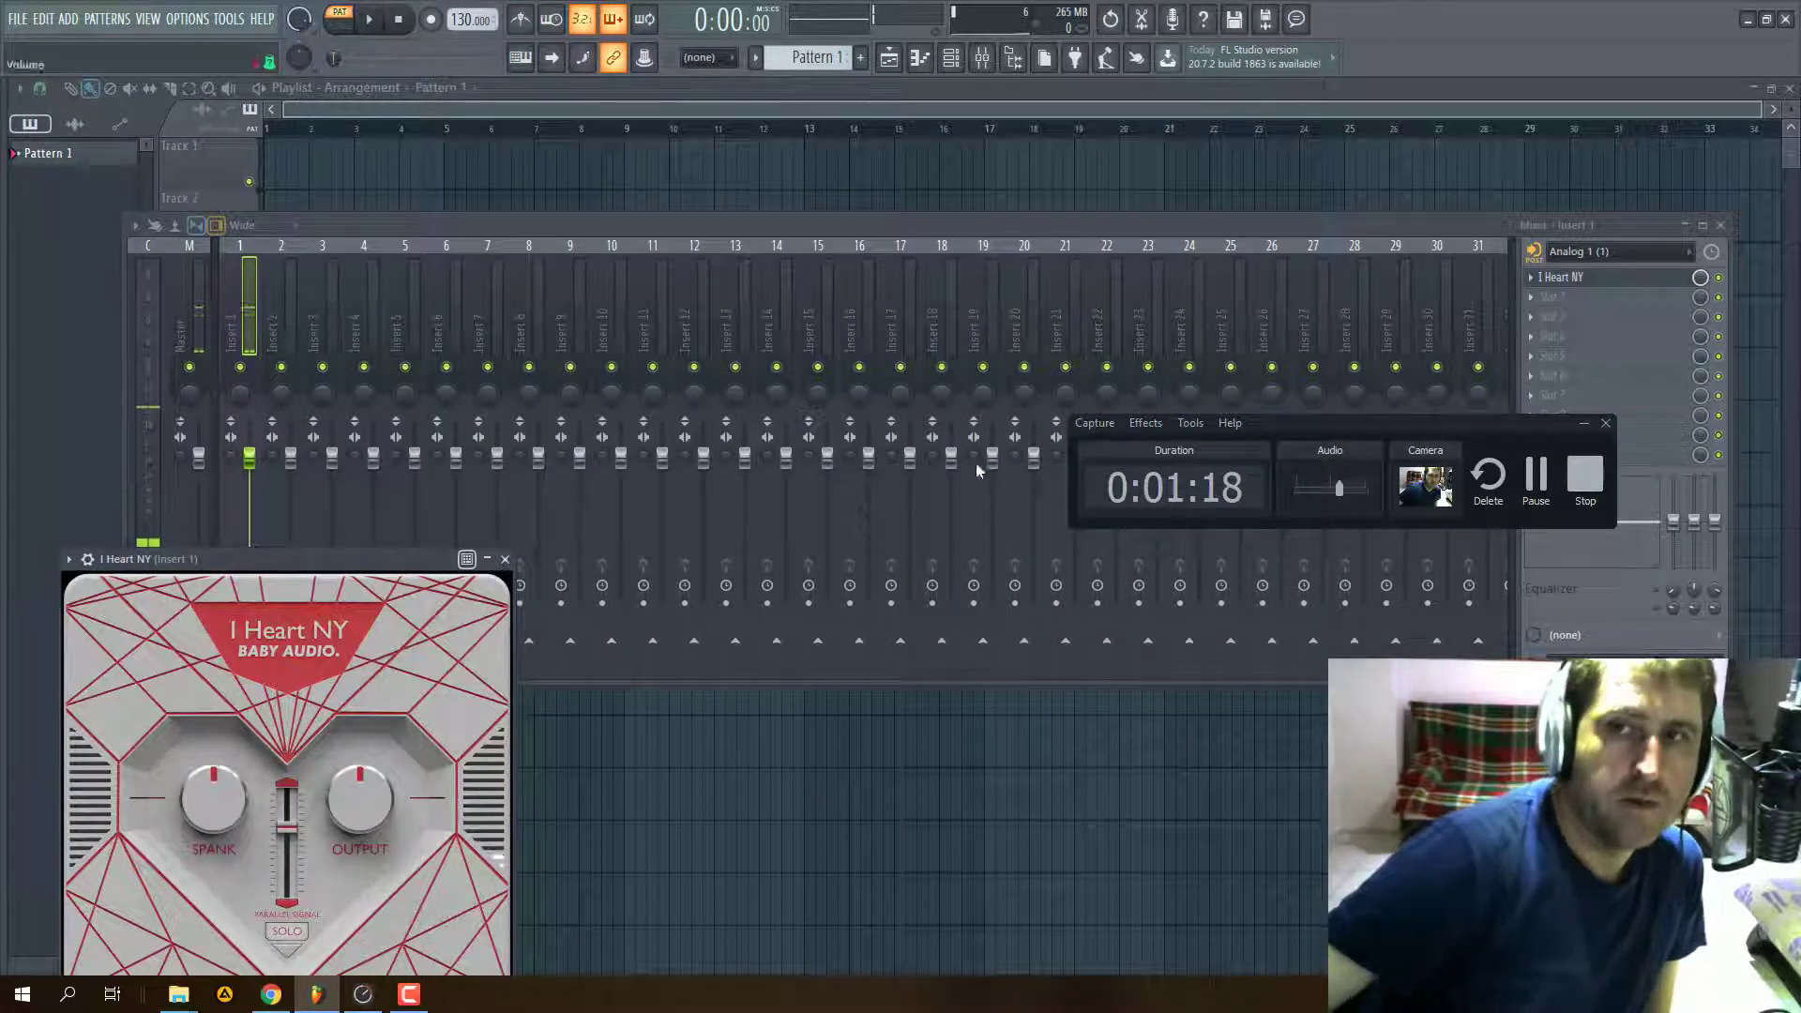
left_click(362, 997)
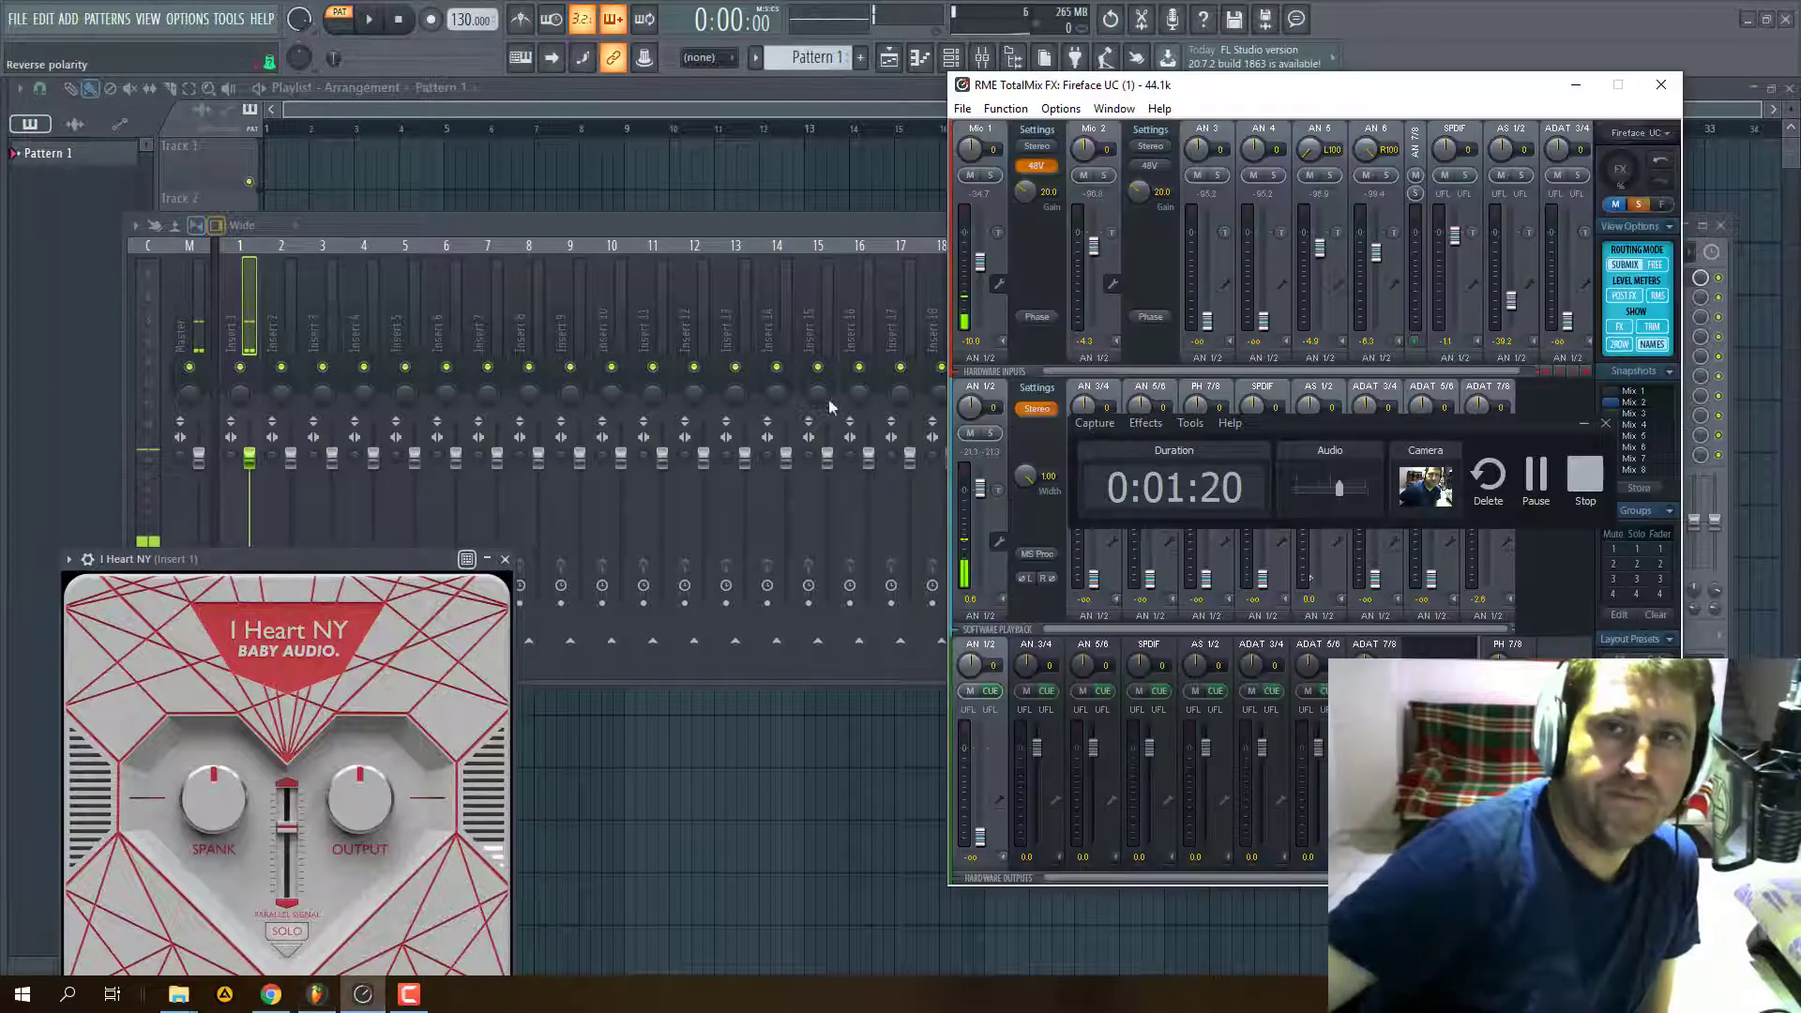
- Set the audio input of mixer track Insert 2 to the mono source Analog 1 (1), arming it for recording
left_click(288, 348)
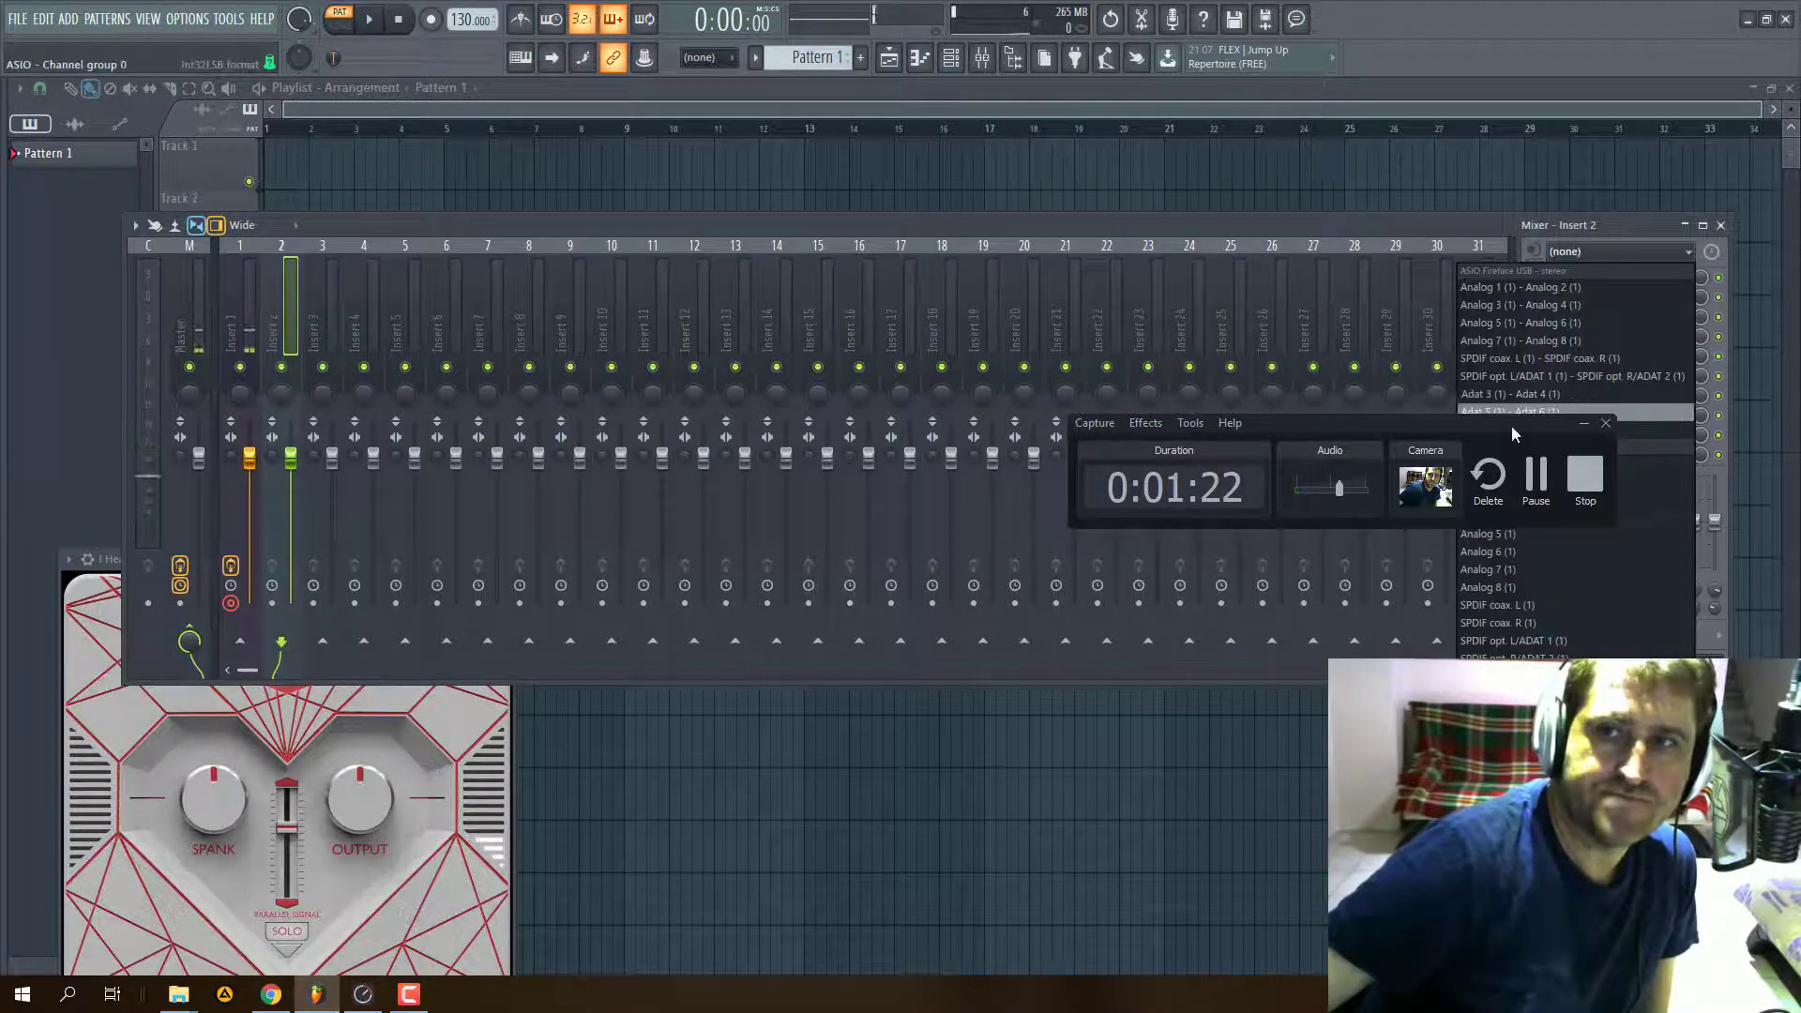
left_click_drag(1442, 496, 895, 746)
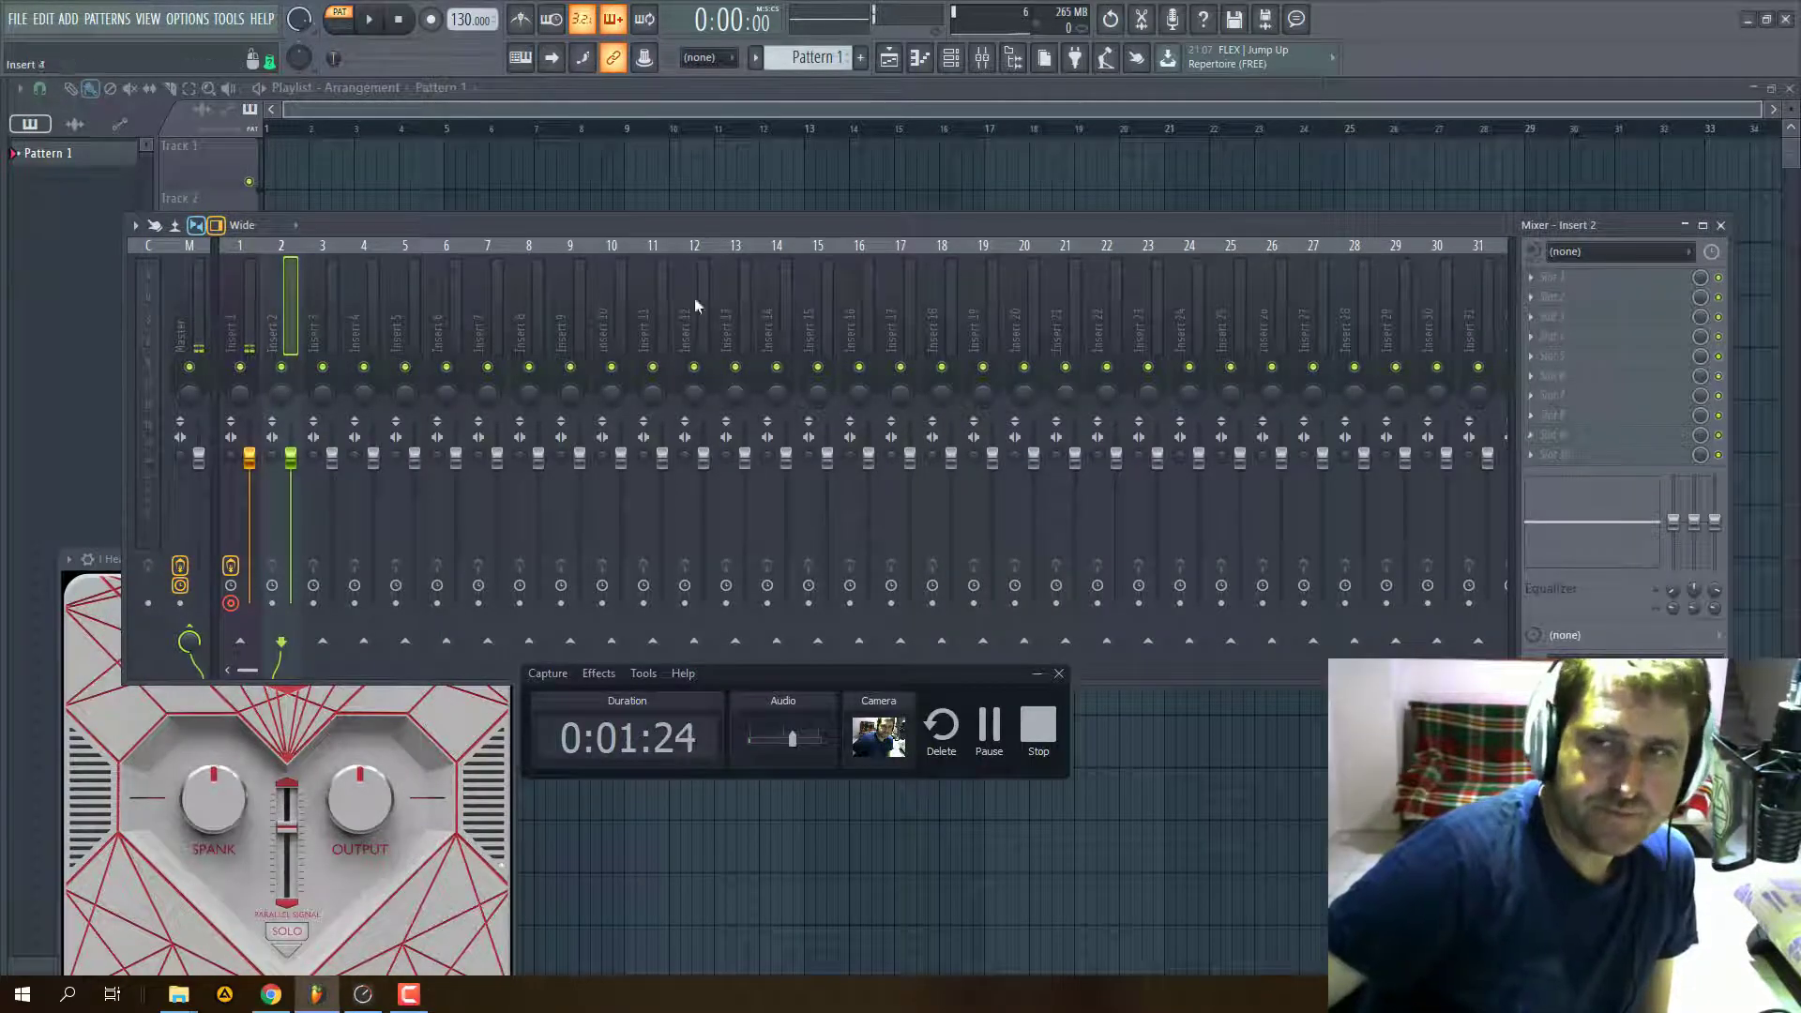
left_click(1532, 279)
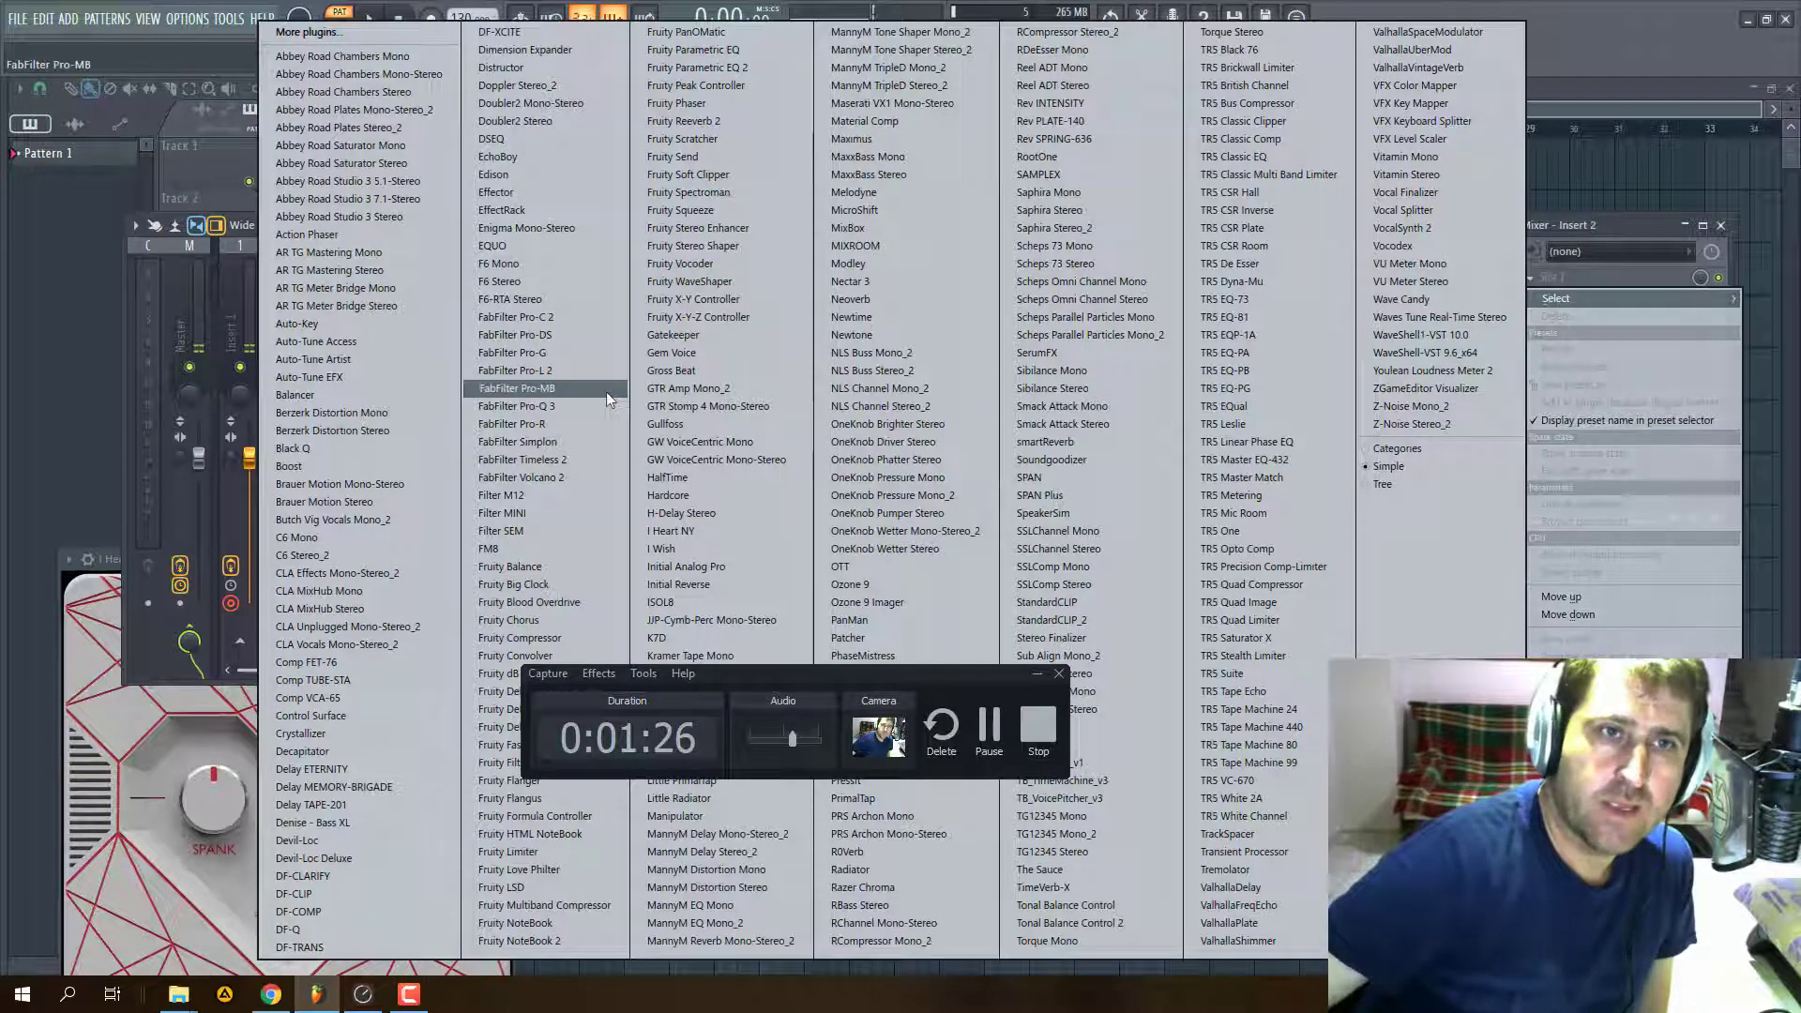
left_click(241, 296)
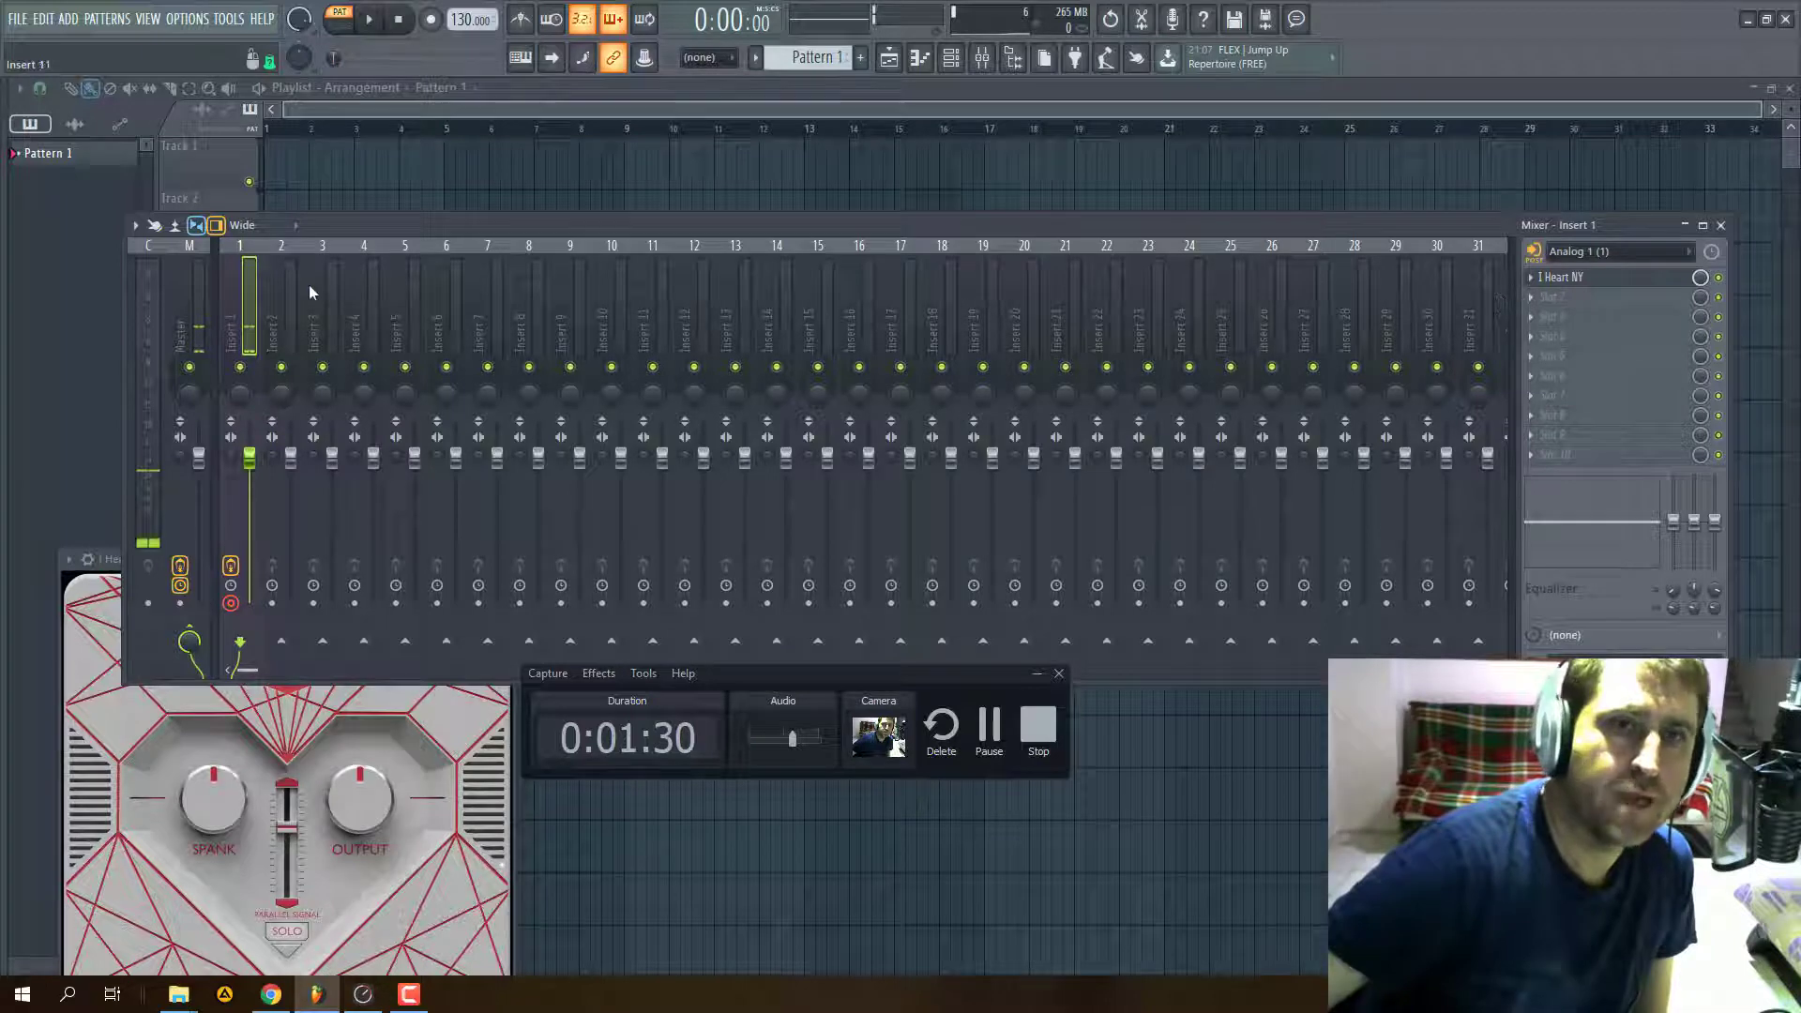
left_click(287, 295)
left_click(1594, 251)
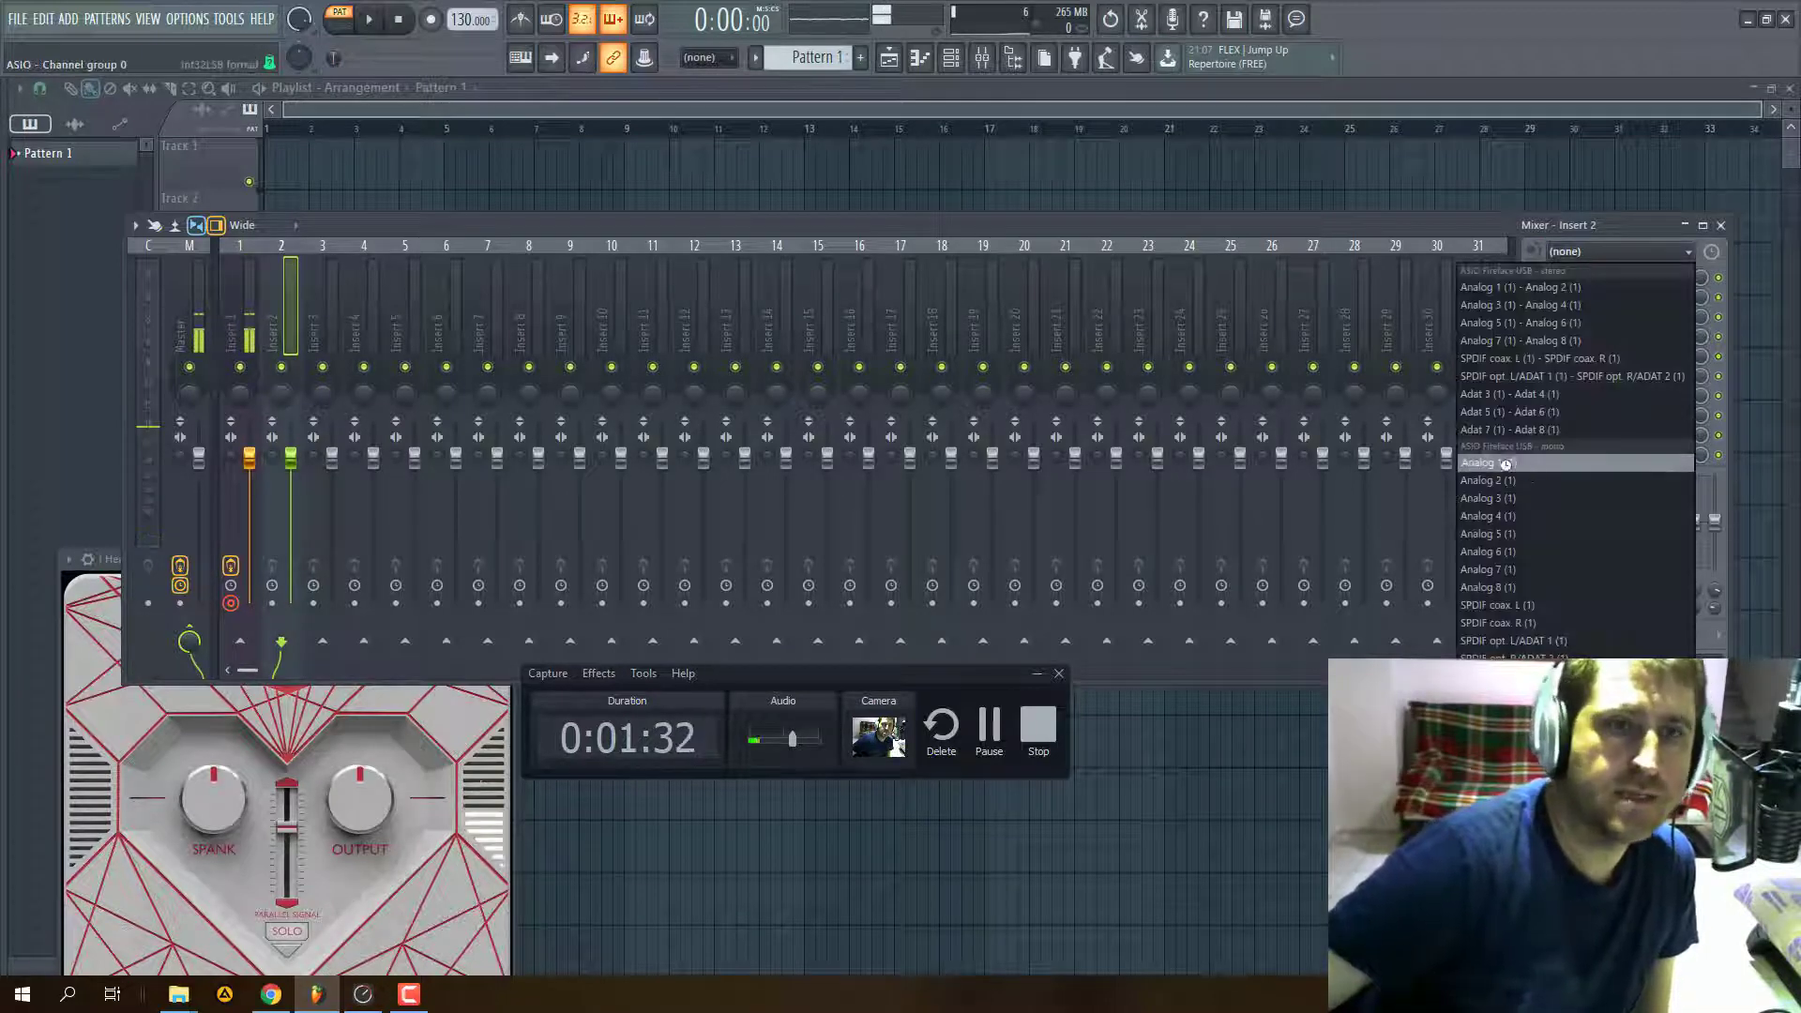
left_click(1506, 463)
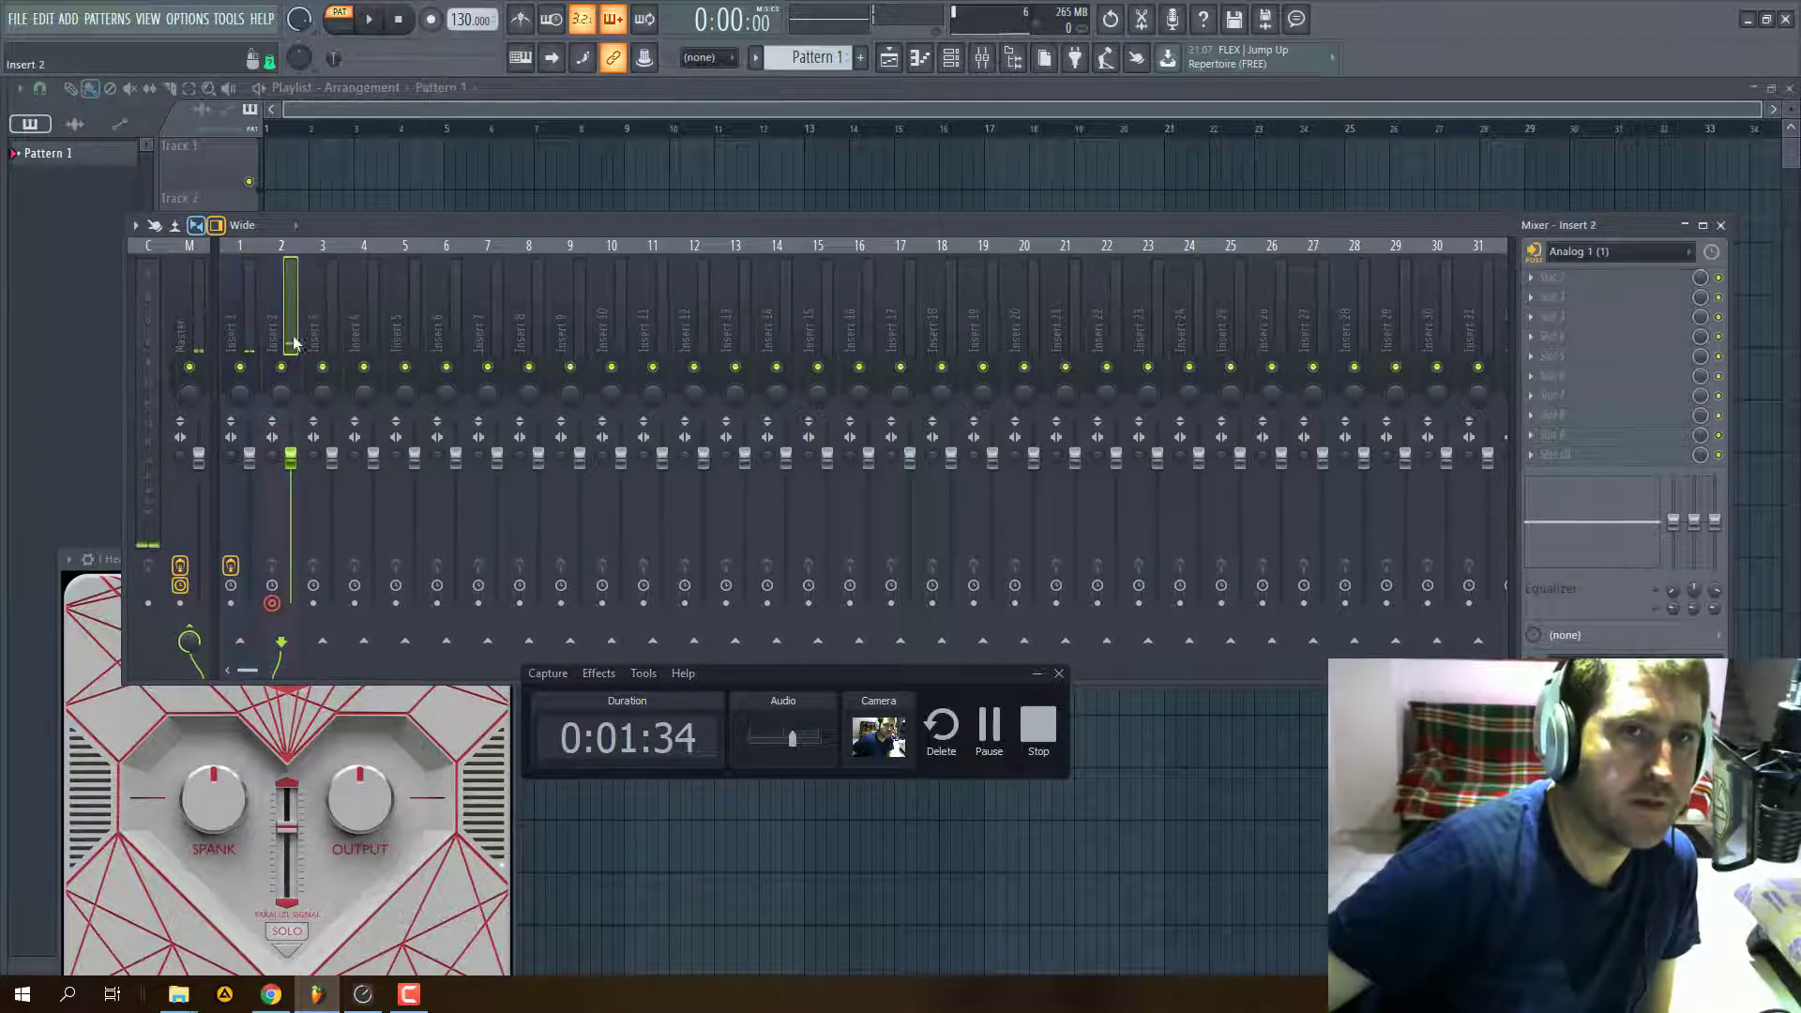
- Reposition the mixer window lower so the first playlist tracks are uncovered, and select Insert 1
key("F12")
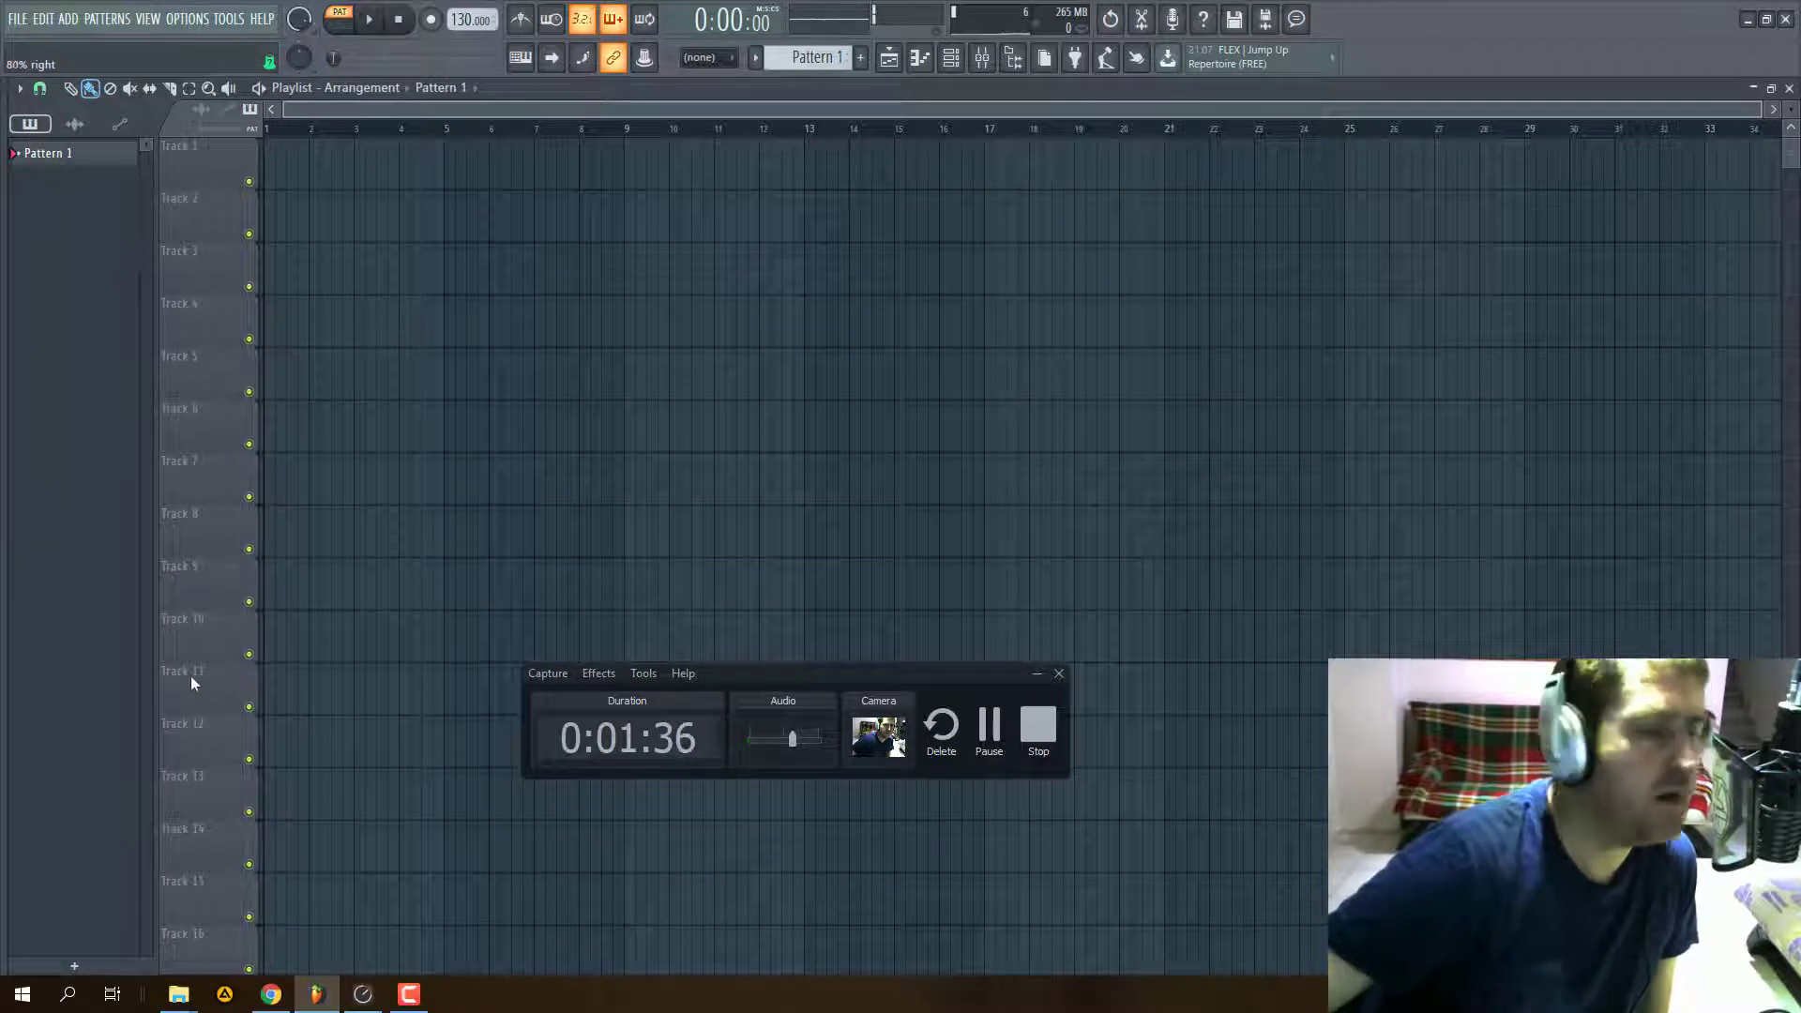
left_click(981, 57)
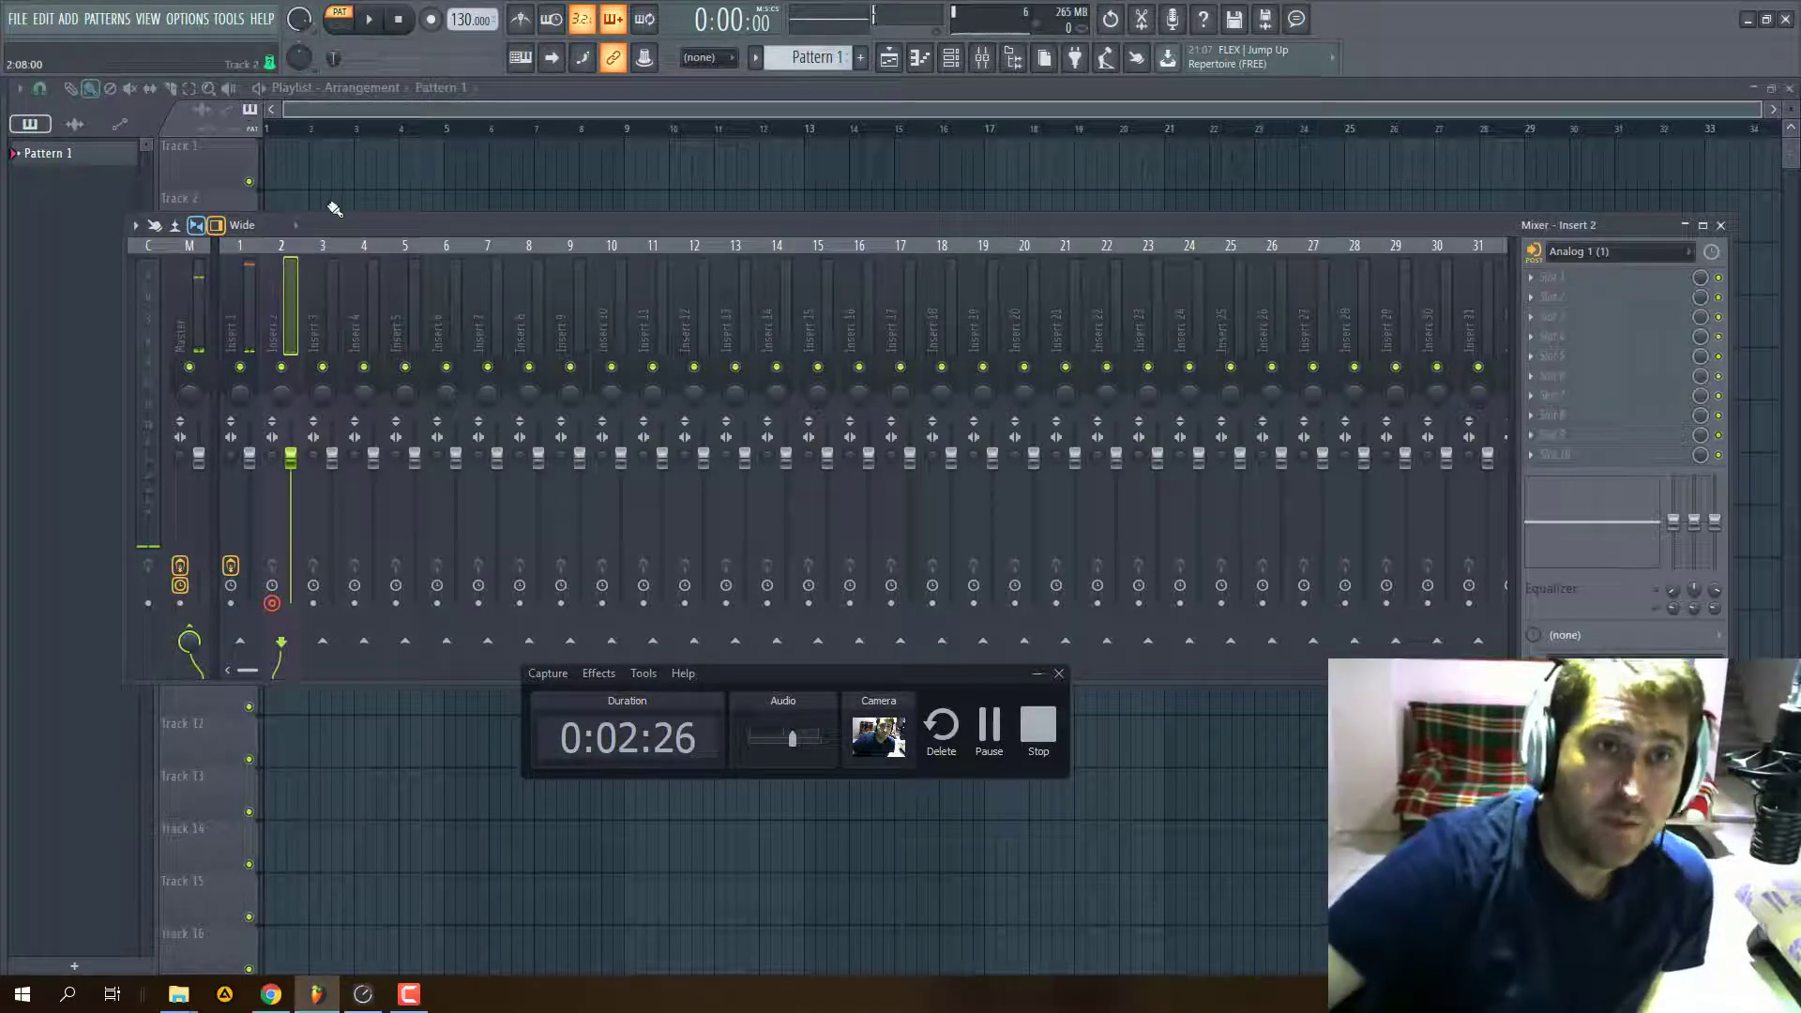
left_click_drag(334, 226, 509, 295)
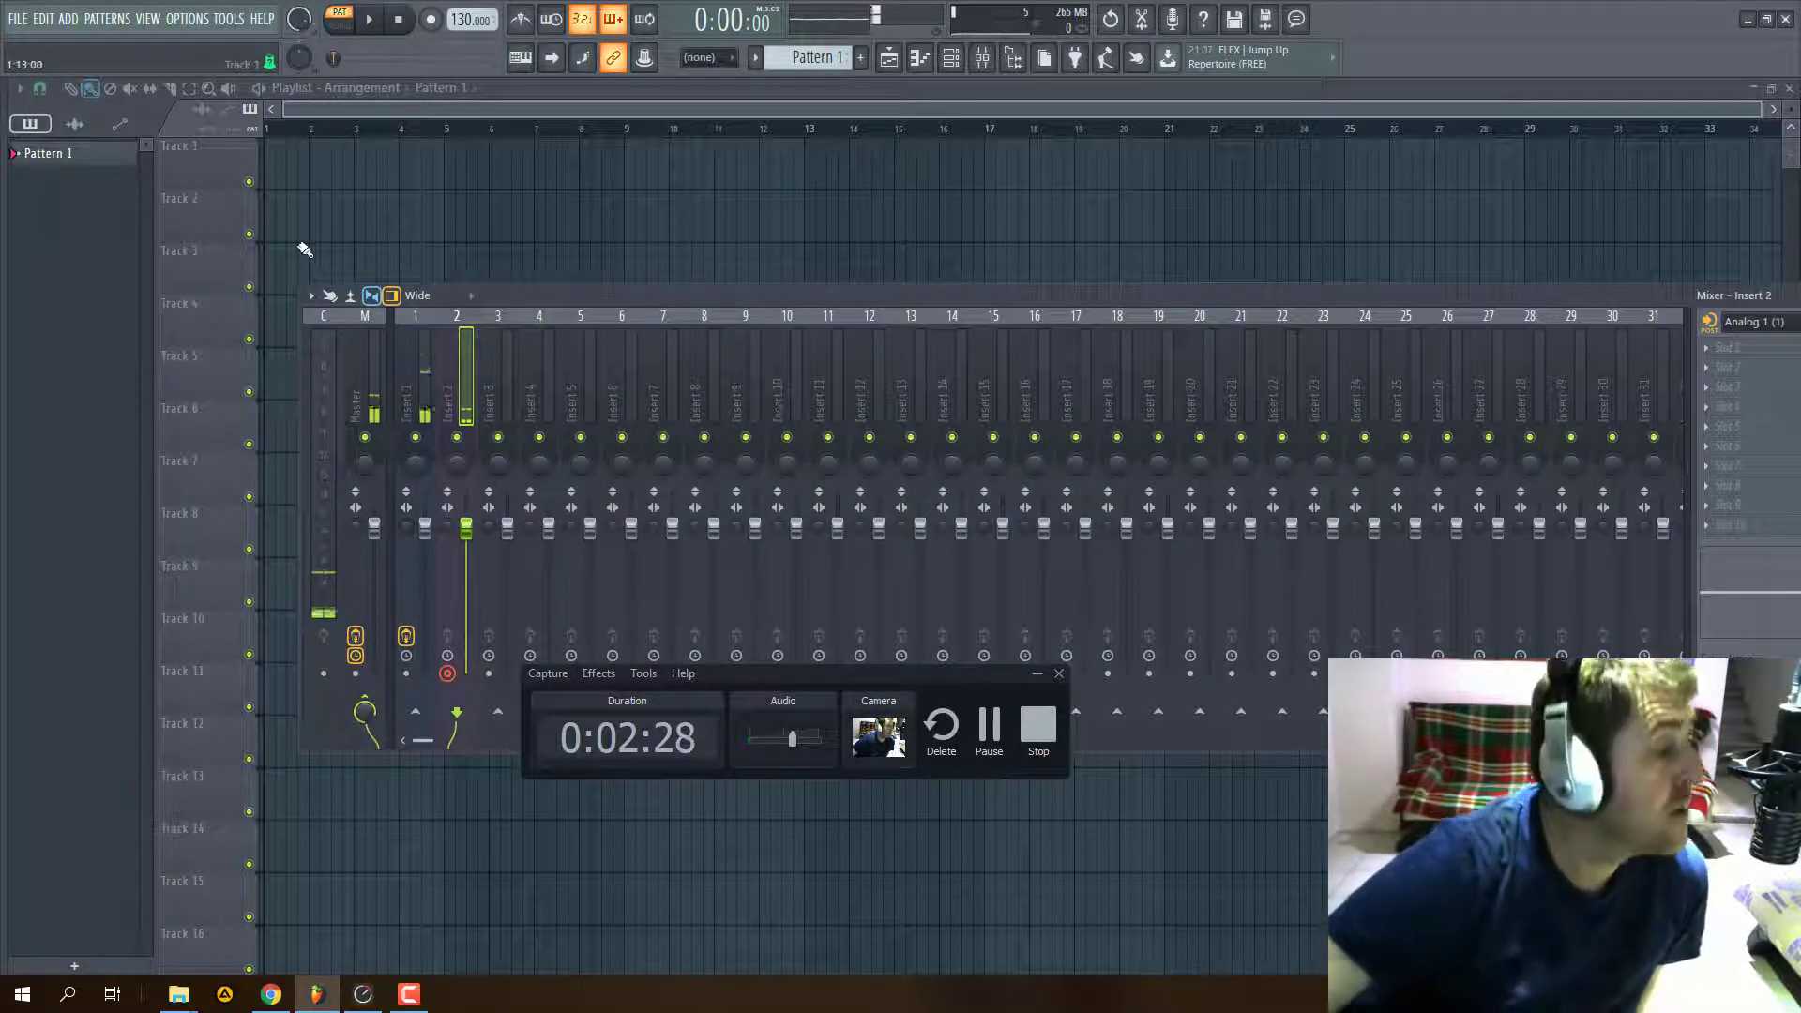
left_click(422, 375)
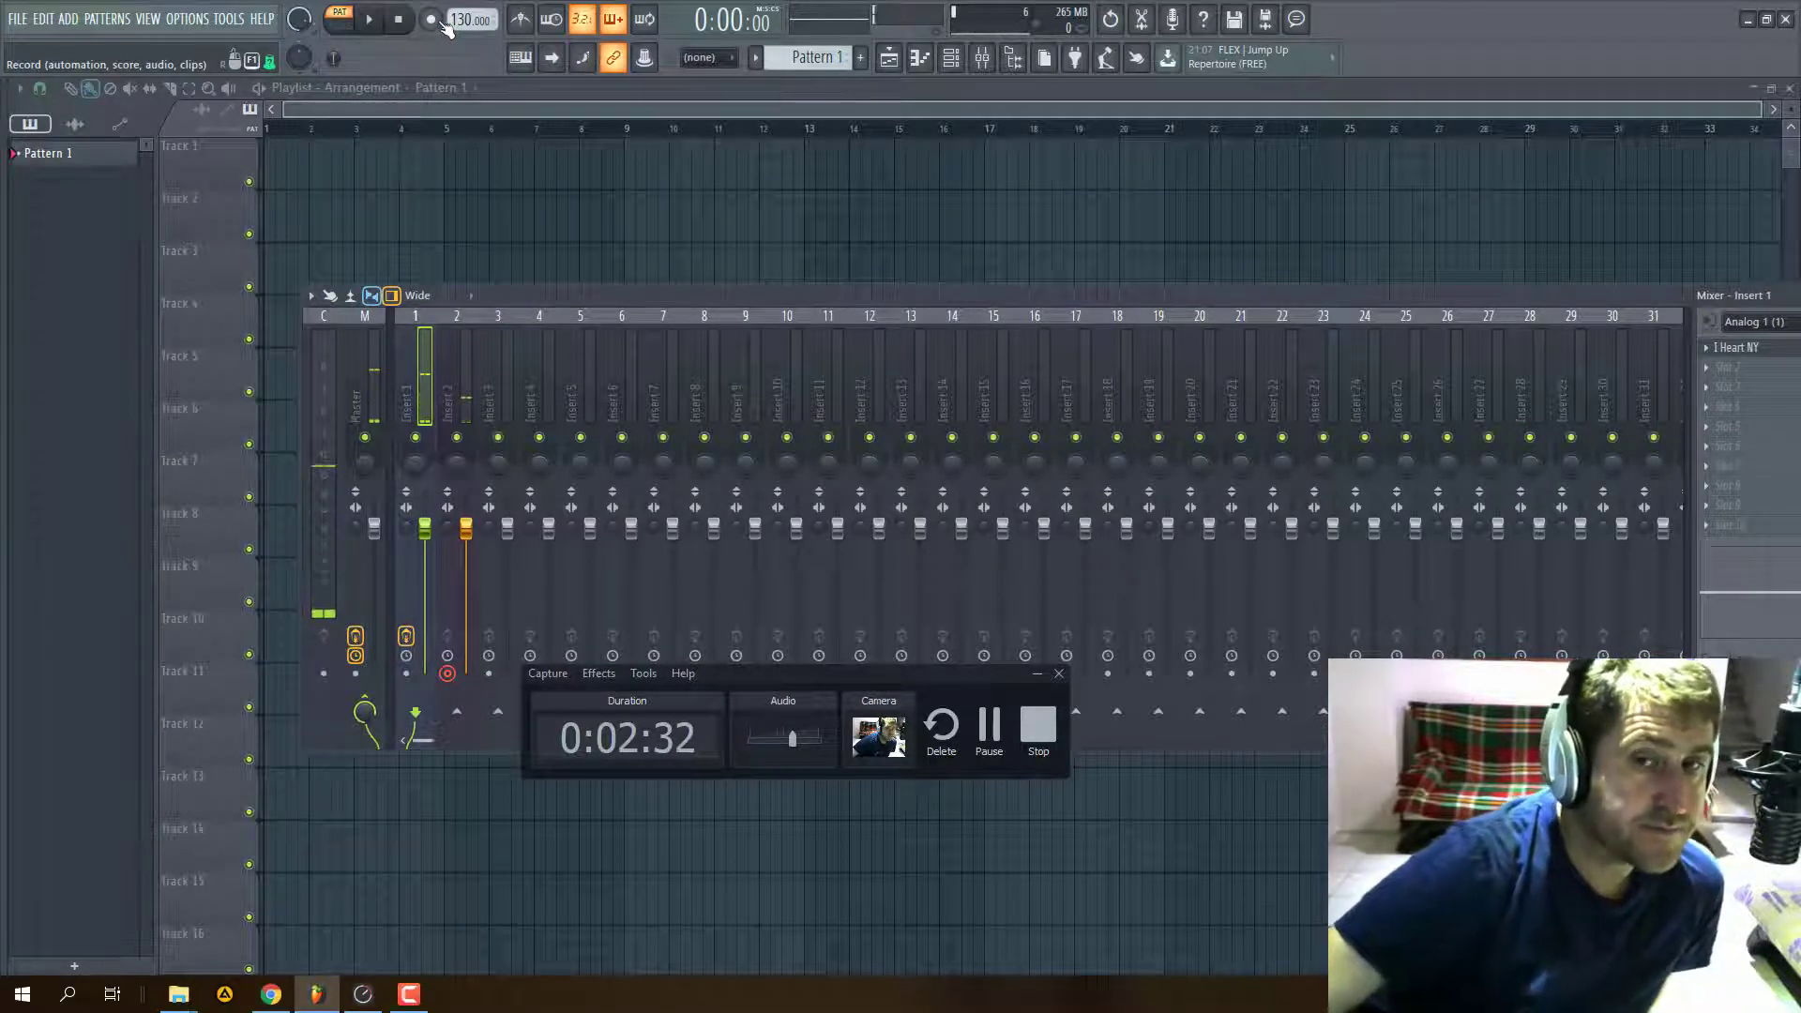
- Place a Pattern 1 clip on Track 3 near bar 27 and record a microphone take into the playlist in song mode
left_click(1464, 274)
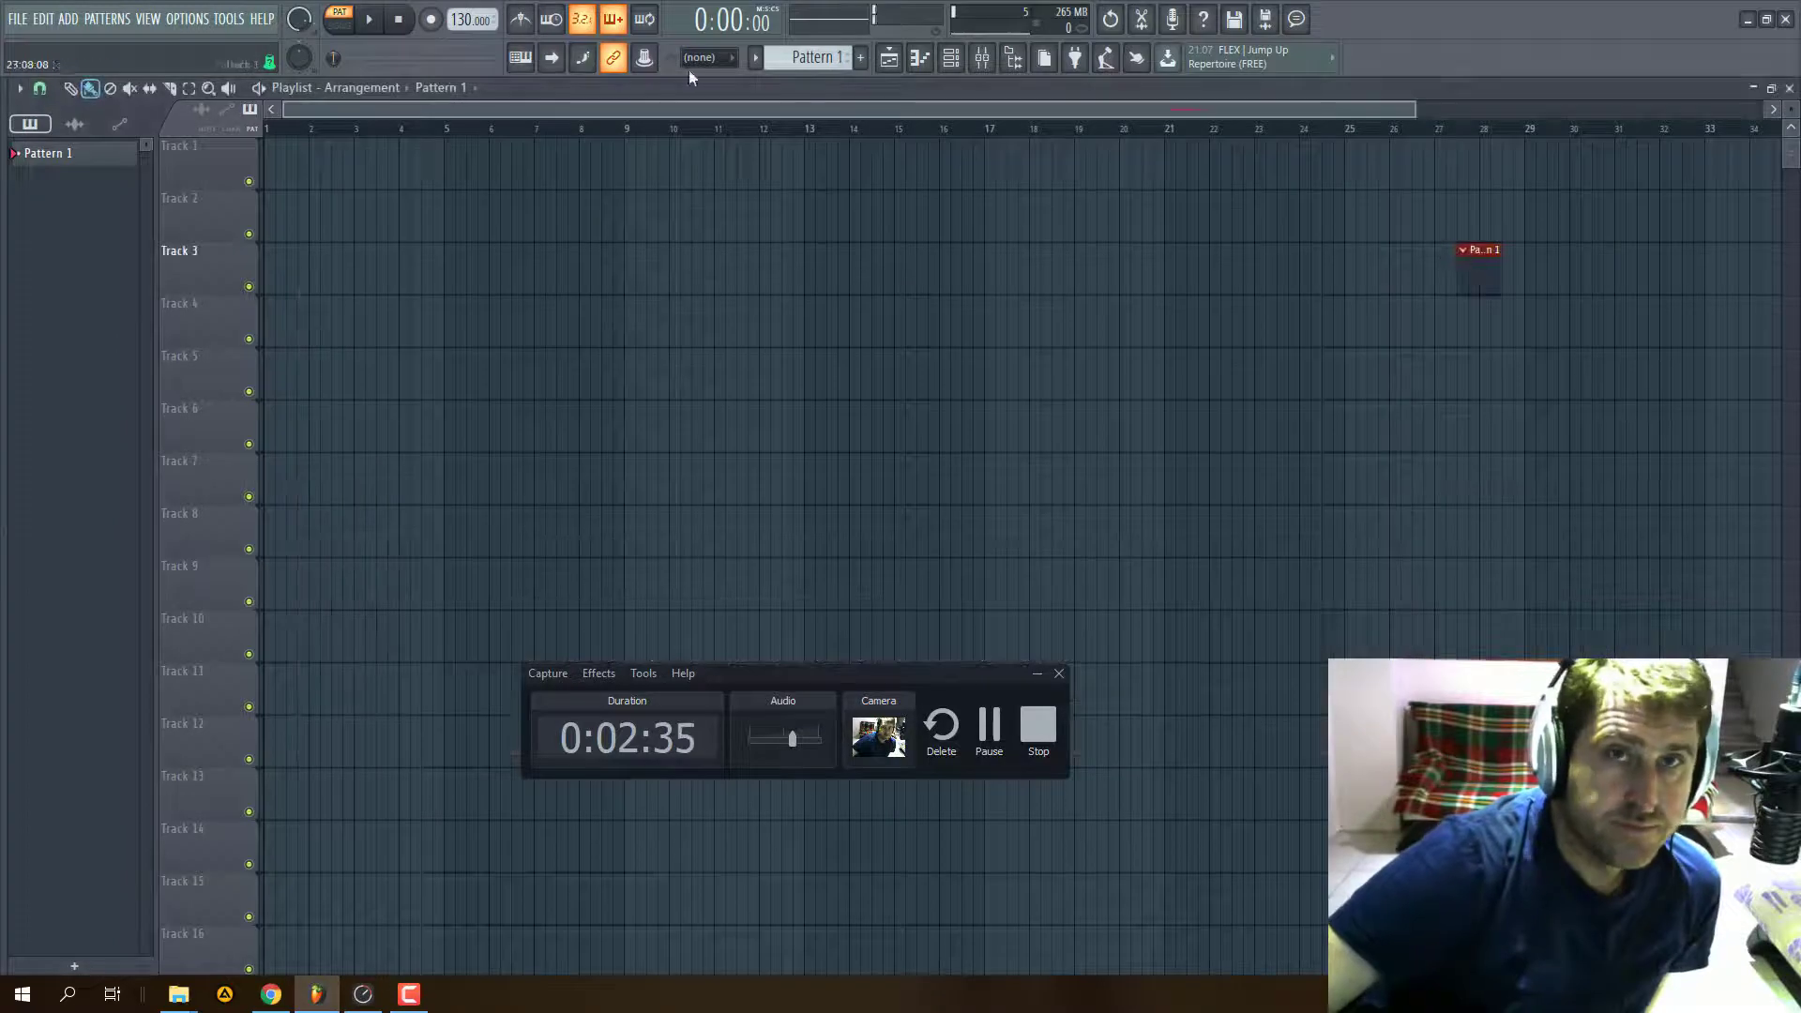
left_click(370, 21)
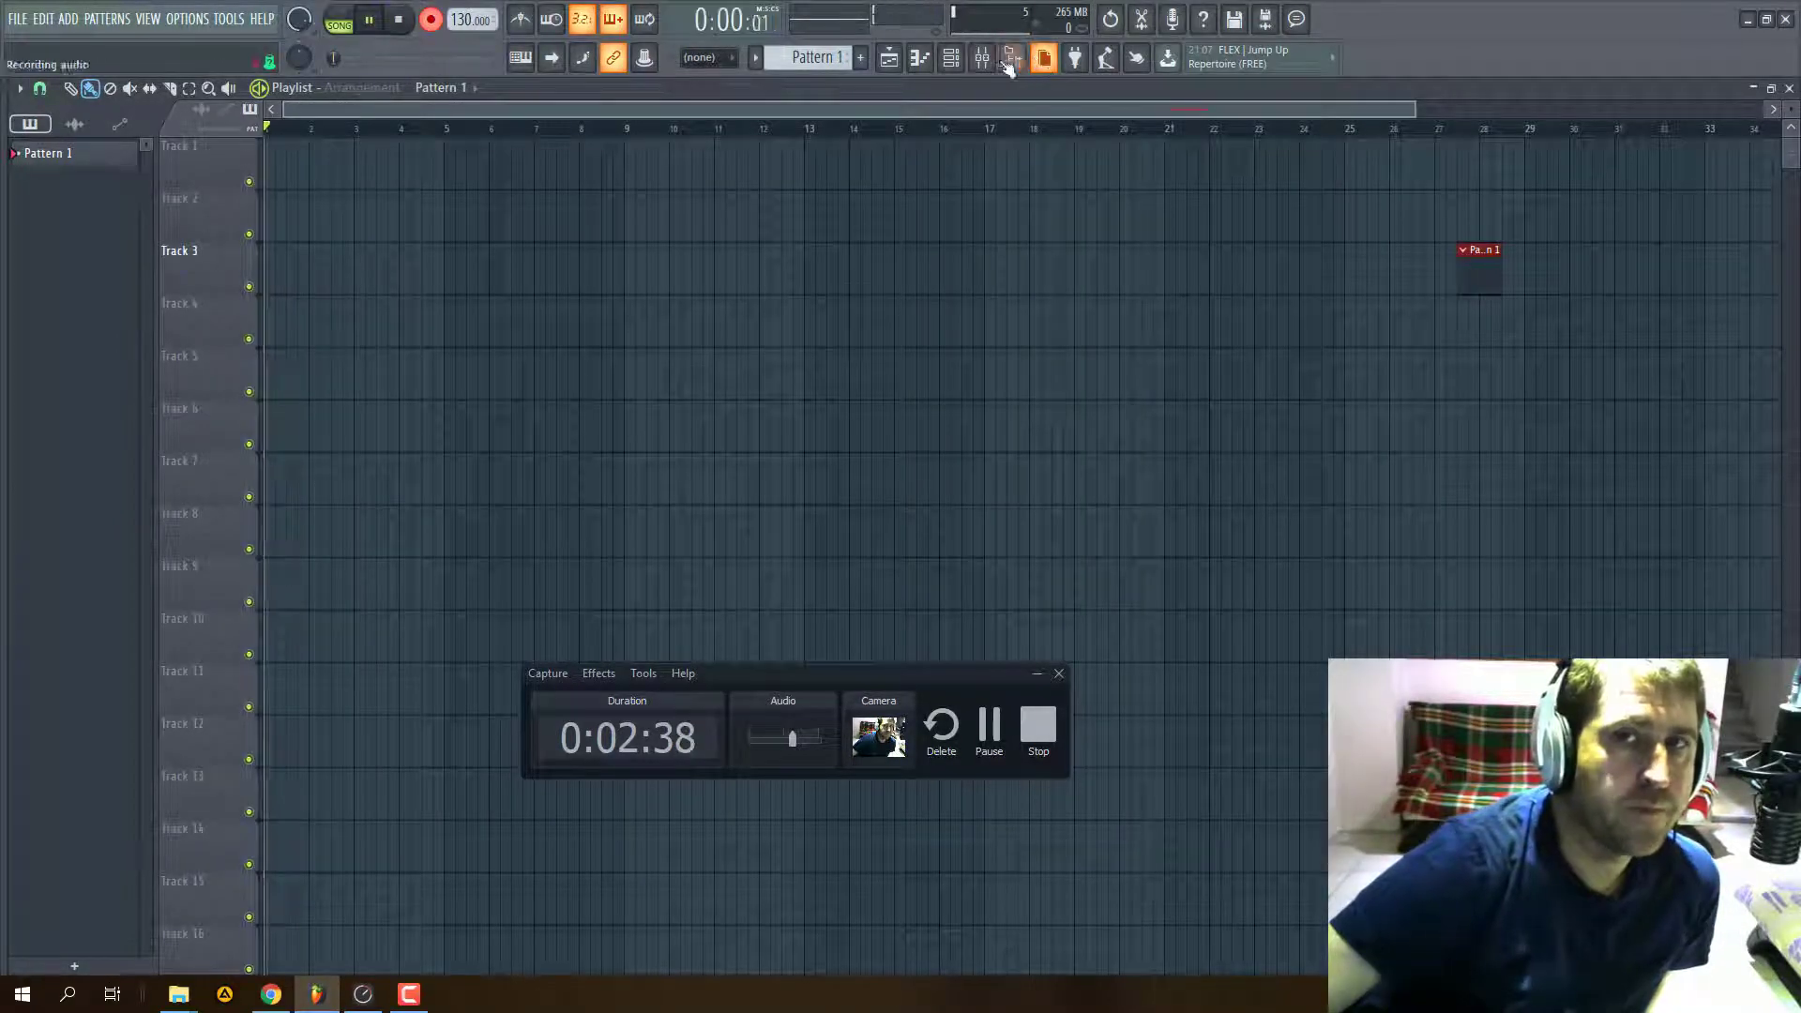
left_click(985, 58)
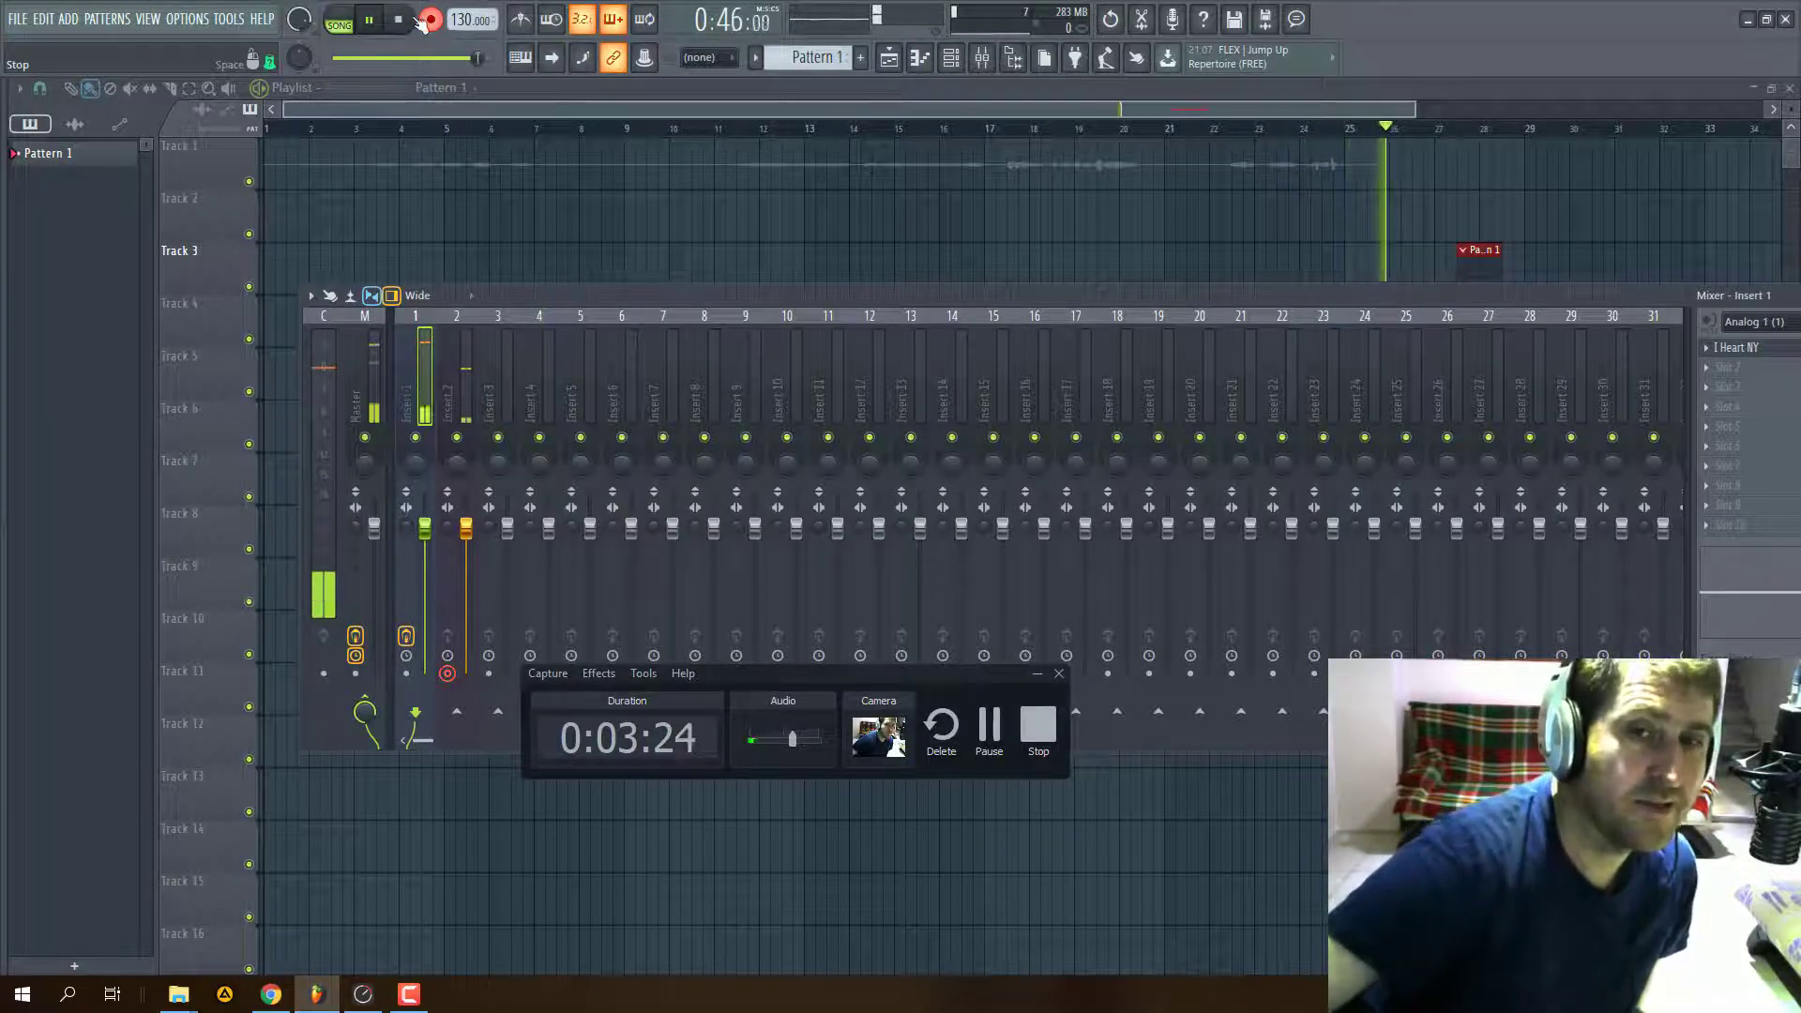
left_click(396, 20)
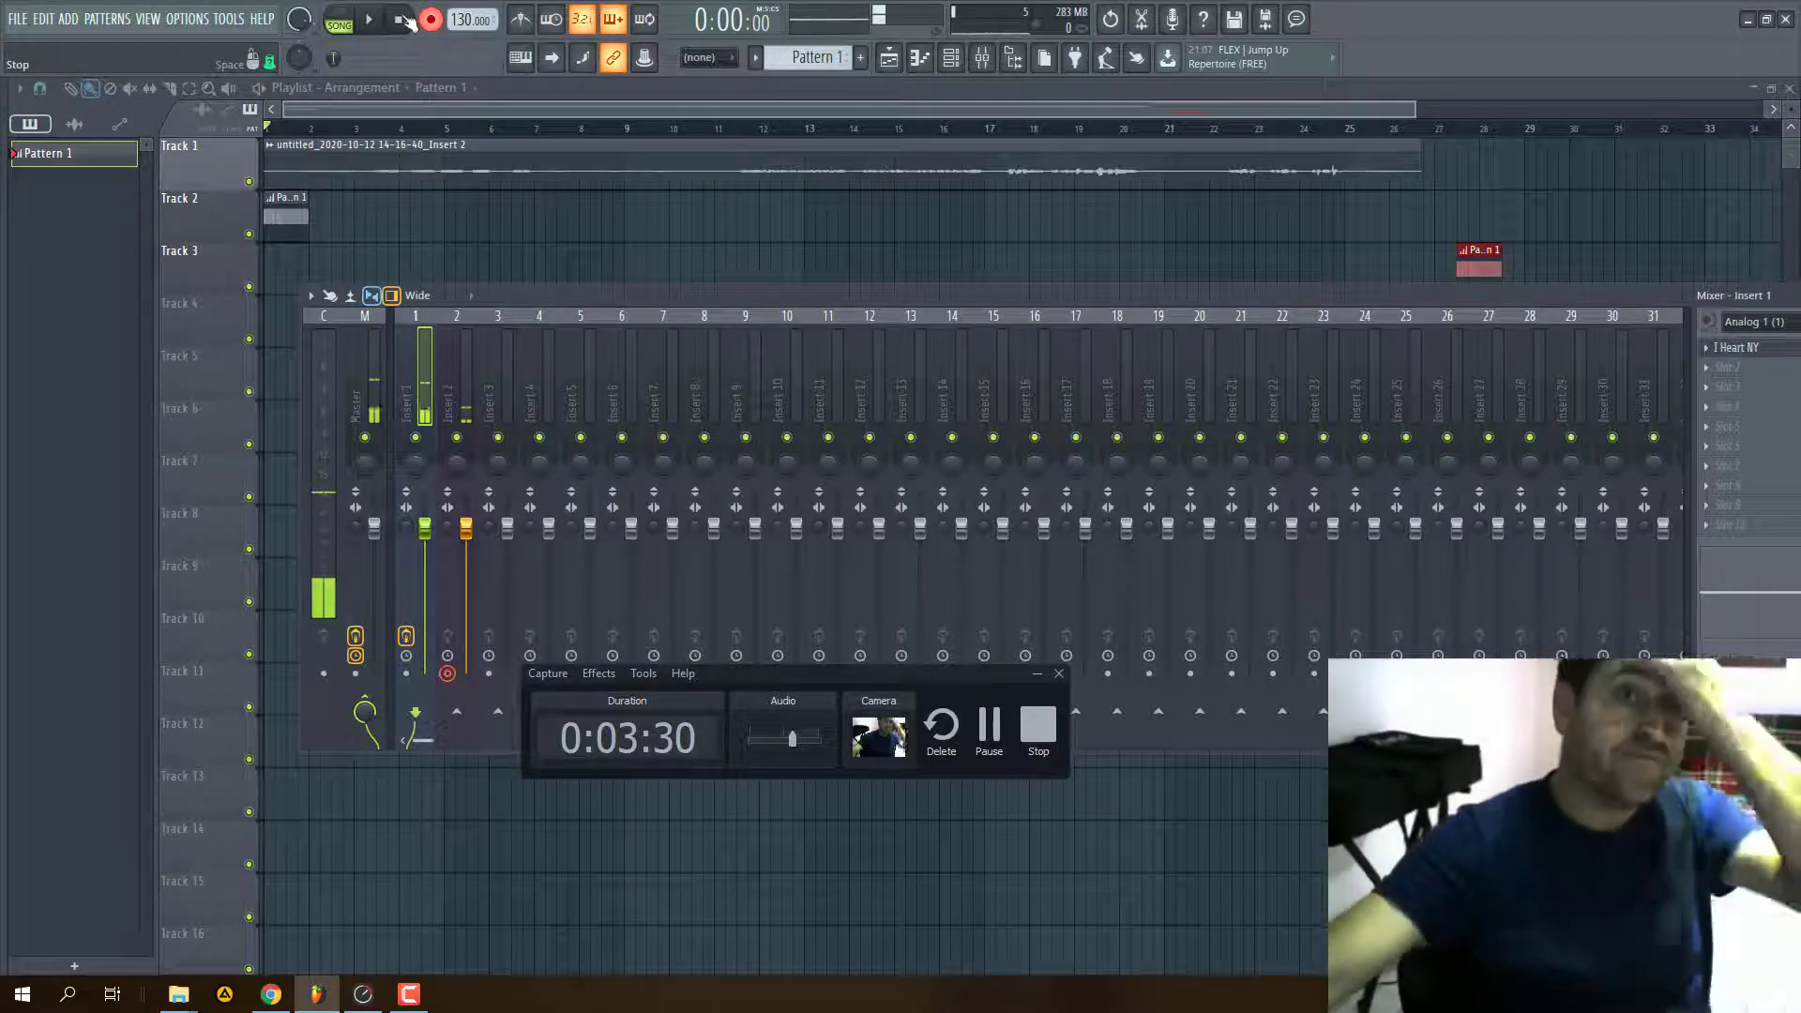
- Check the levels in RME TotalMix FX and play back the recorded take in the FL Studio playlist
left_click(364, 996)
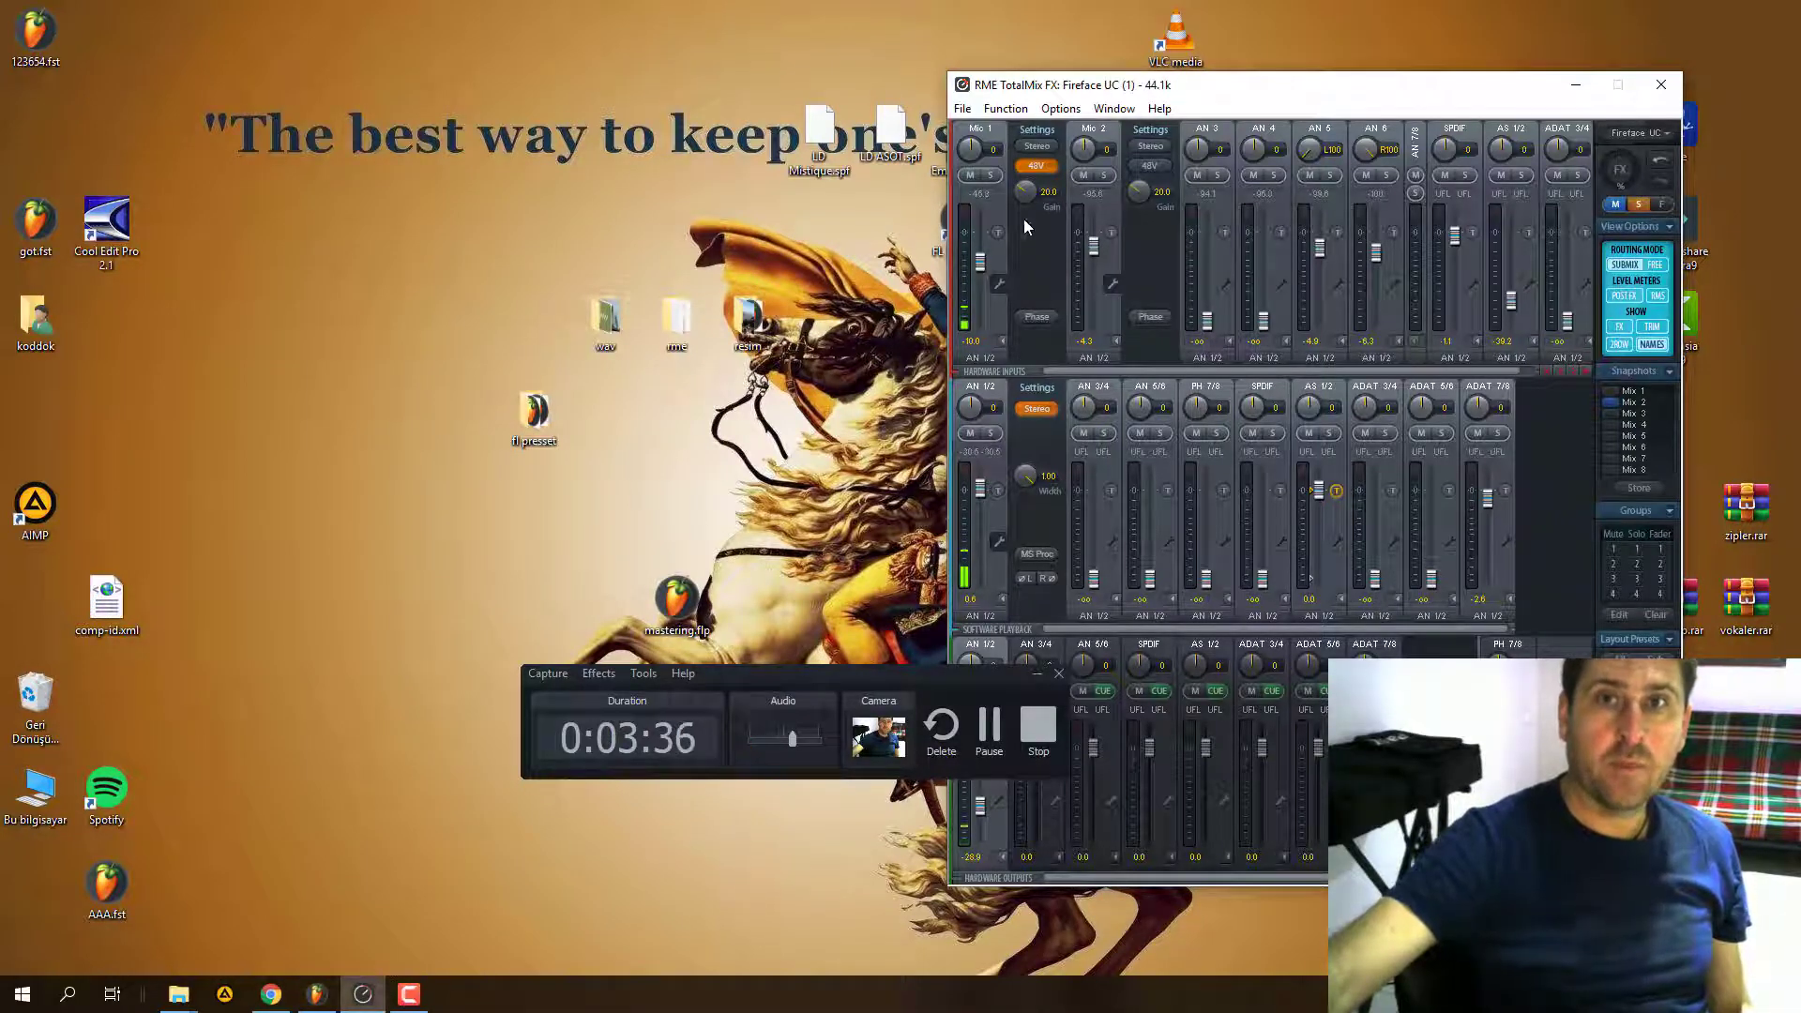
left_click(319, 996)
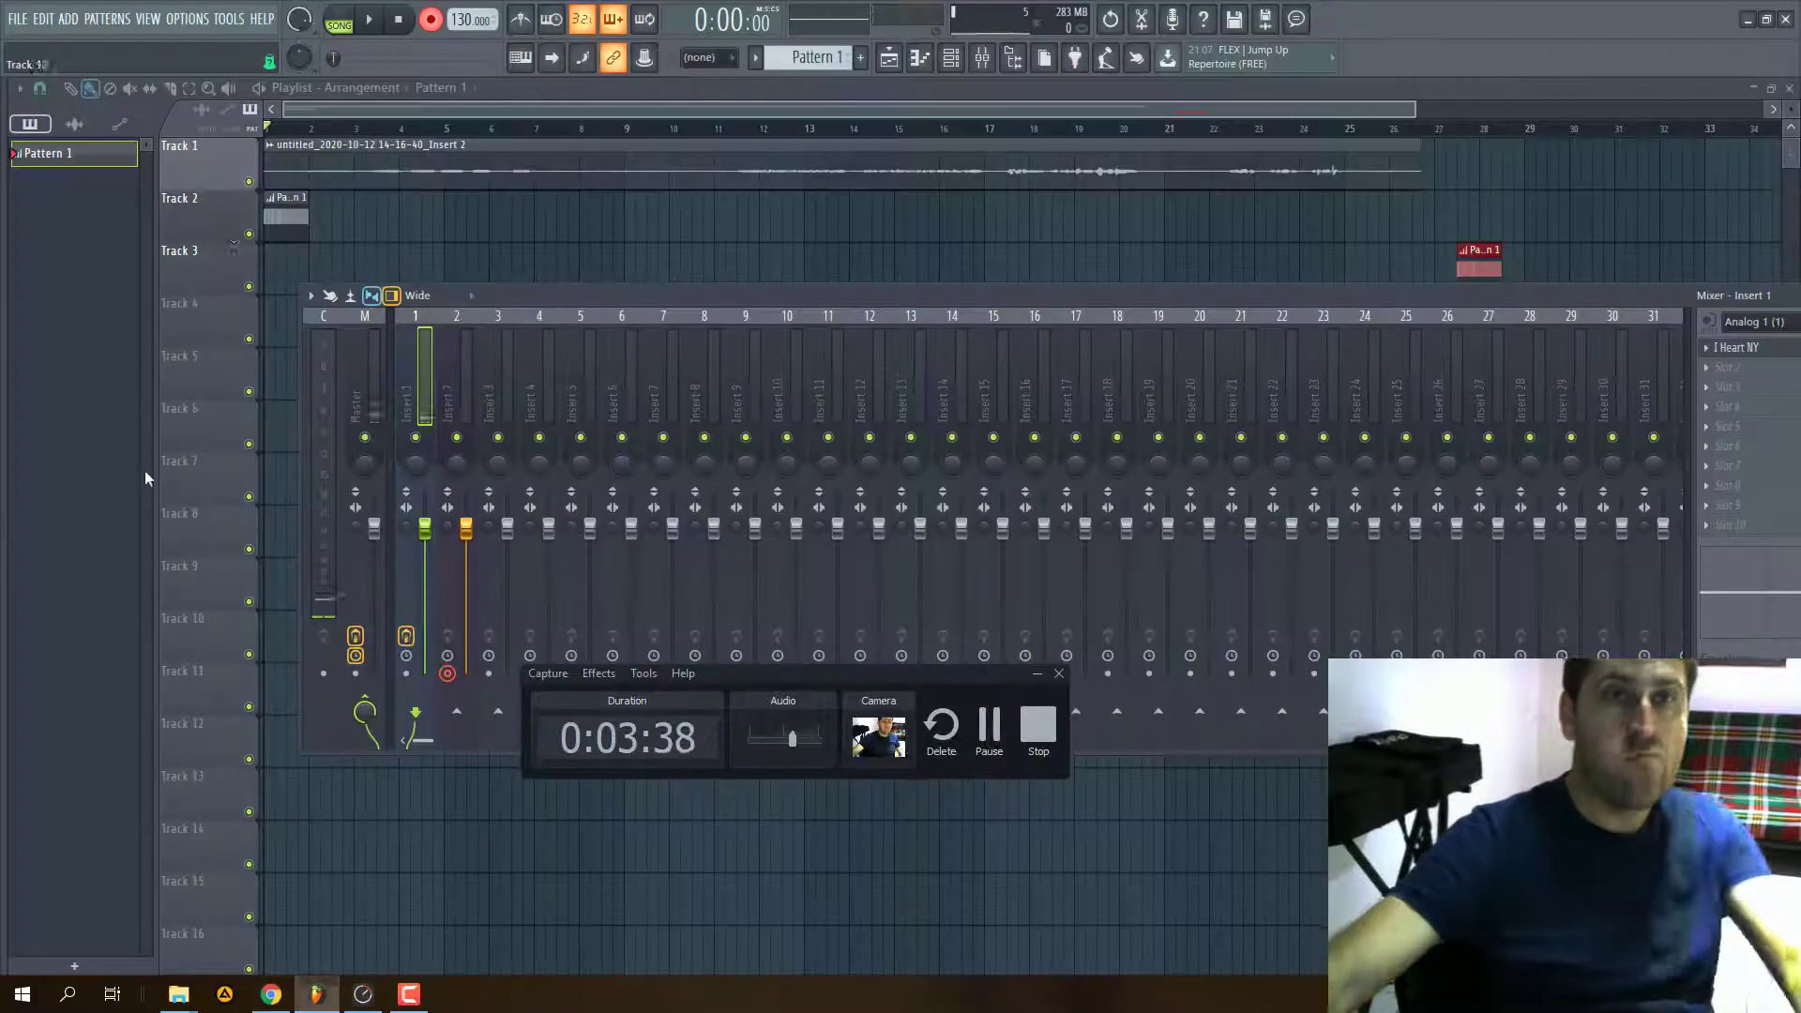
left_click(375, 110)
key("space")
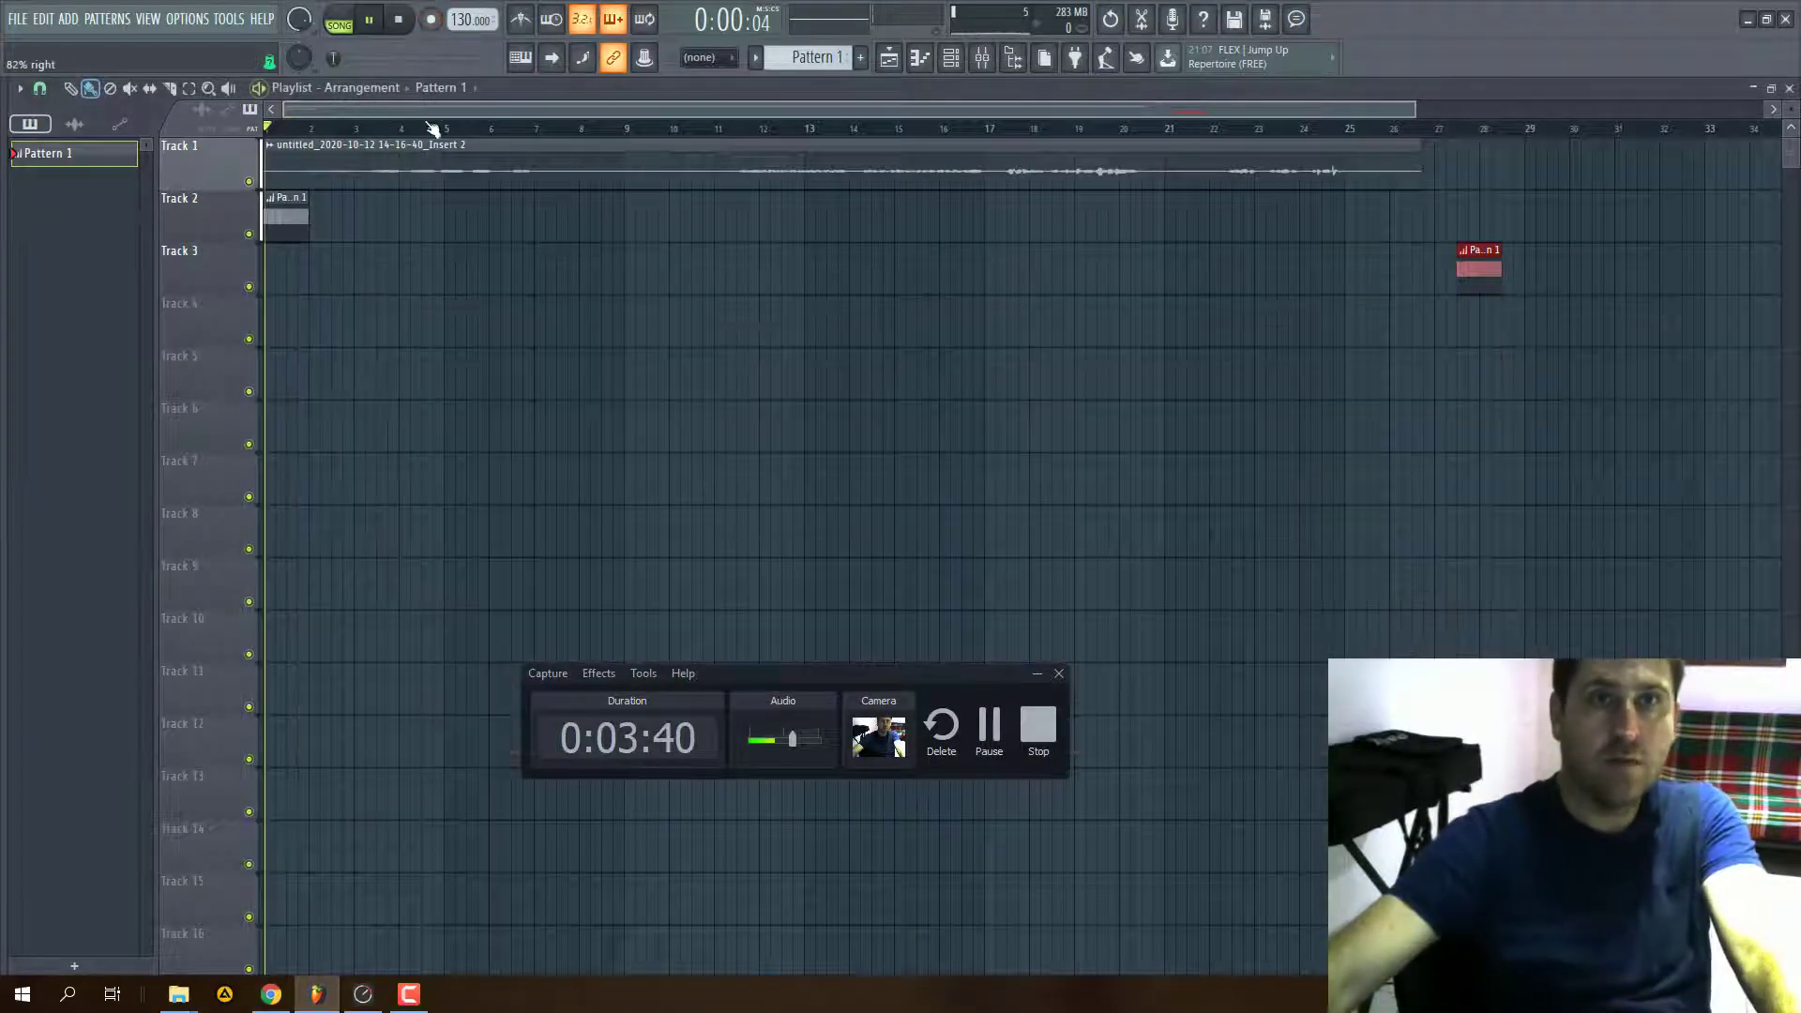
left_click(363, 129)
- Check the take's signal in the mixer and route the recorded audio clip to Insert 1 in its channel settings
left_click(980, 67)
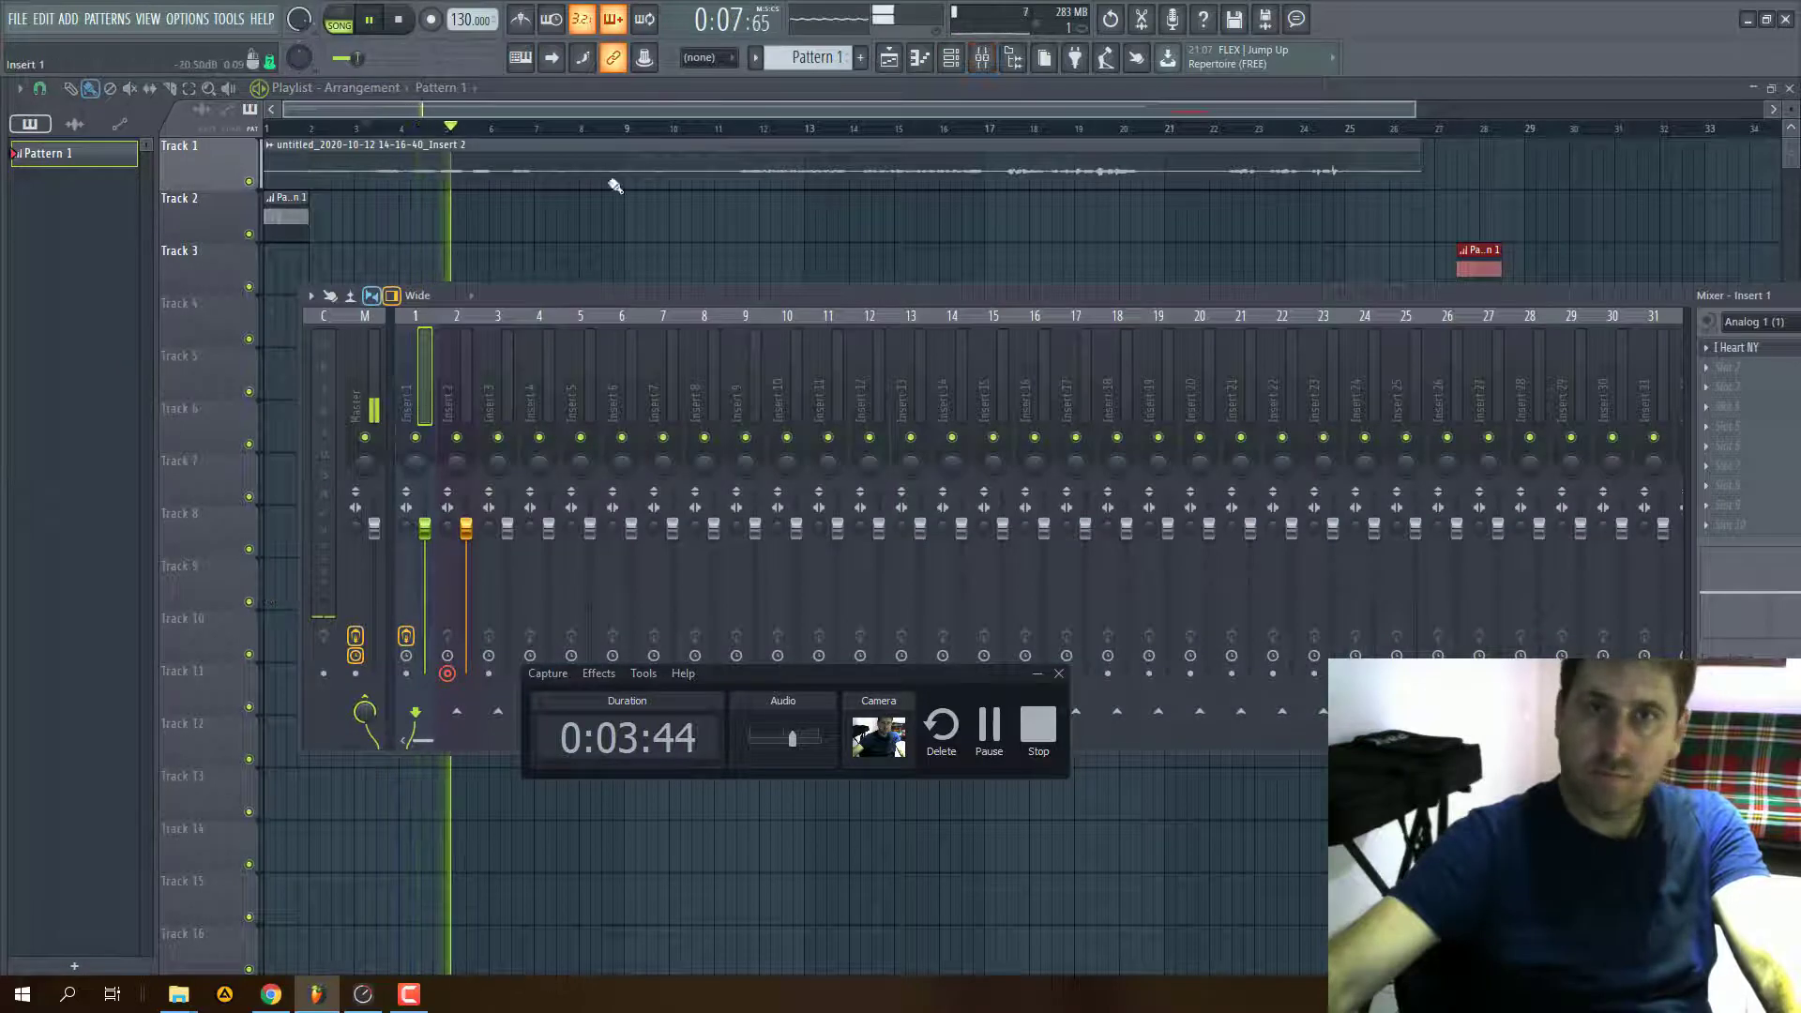
key("space")
double_click(652, 153)
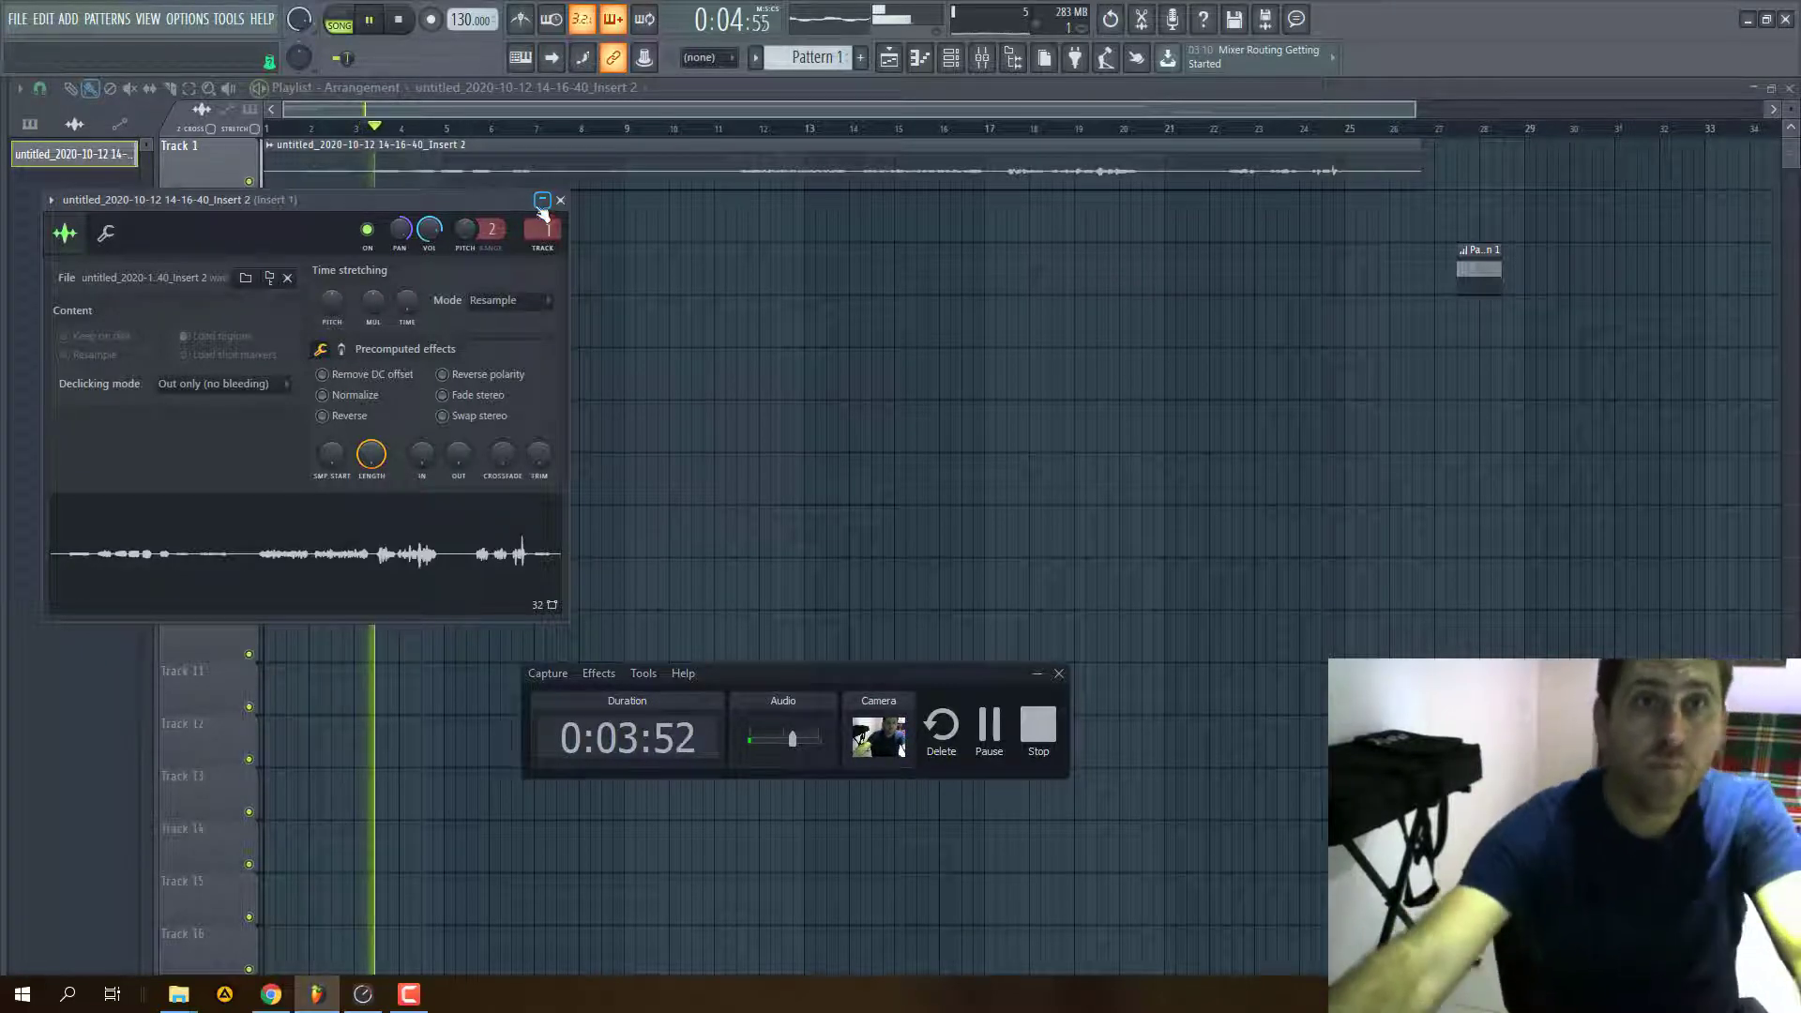
- Reset the recorded clip's panning to its default in the channel settings and toggle song playback
right_click(403, 238)
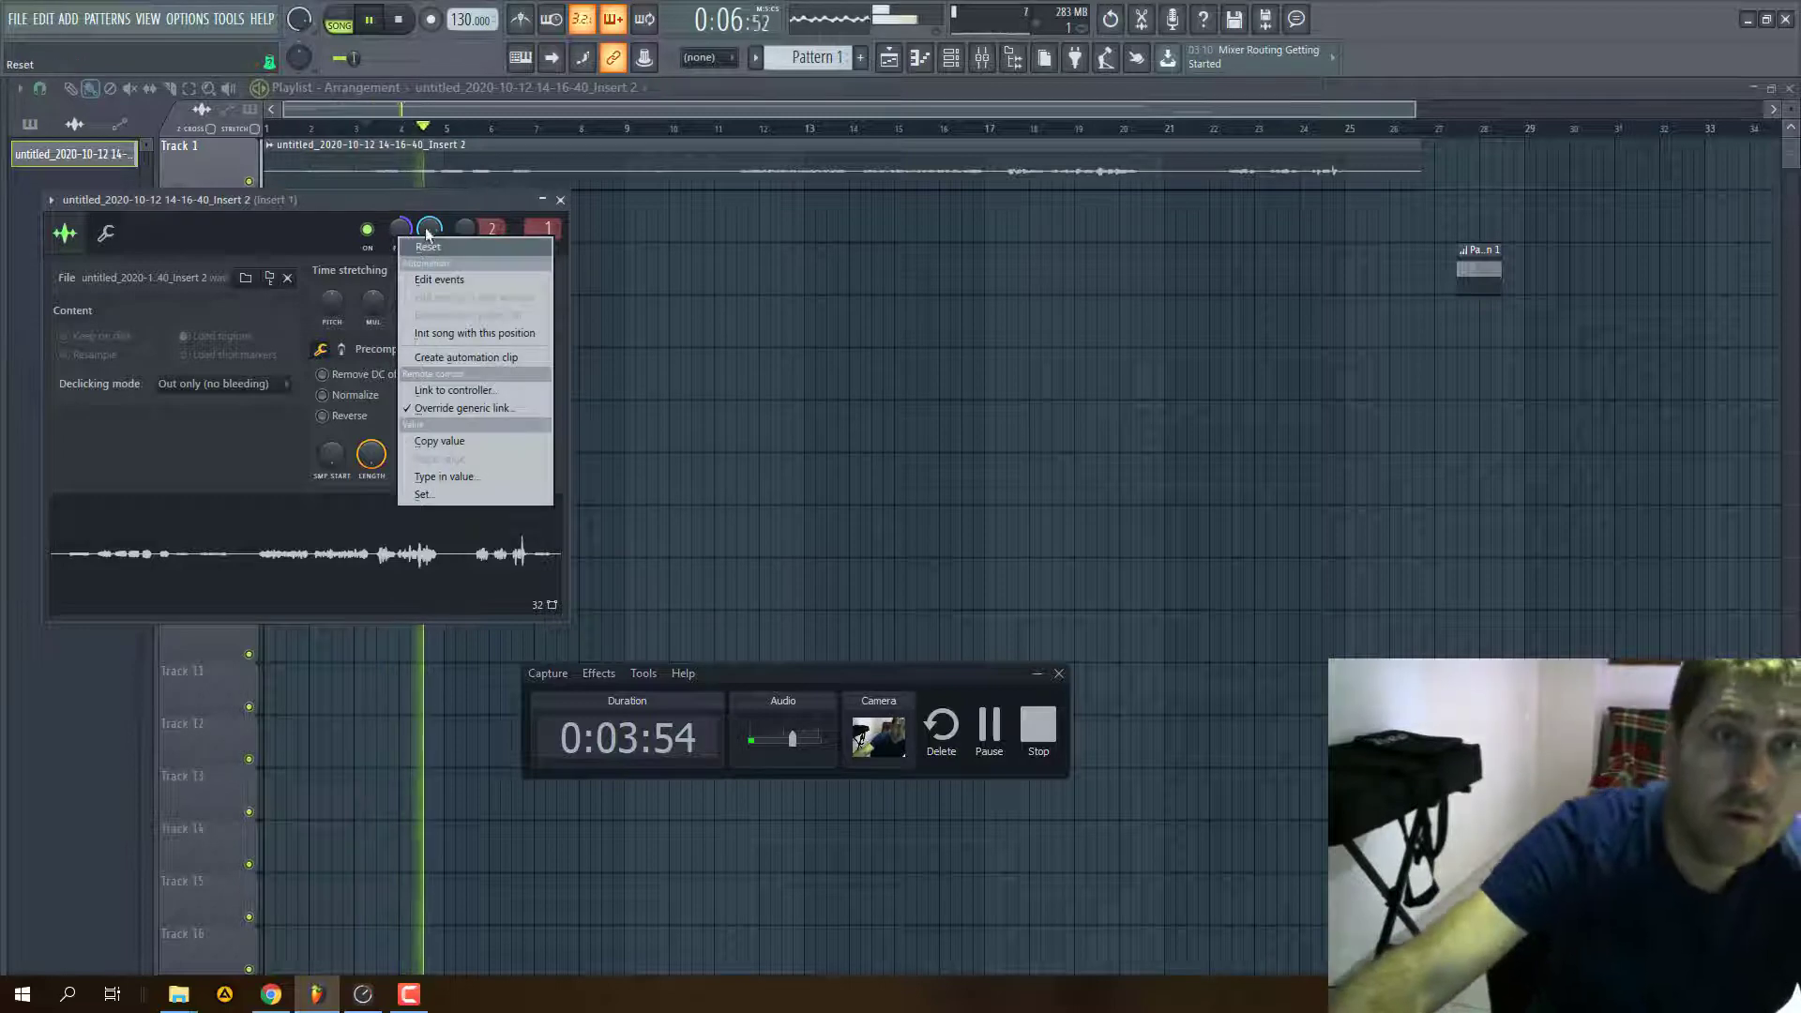
left_click(426, 247)
key("space")
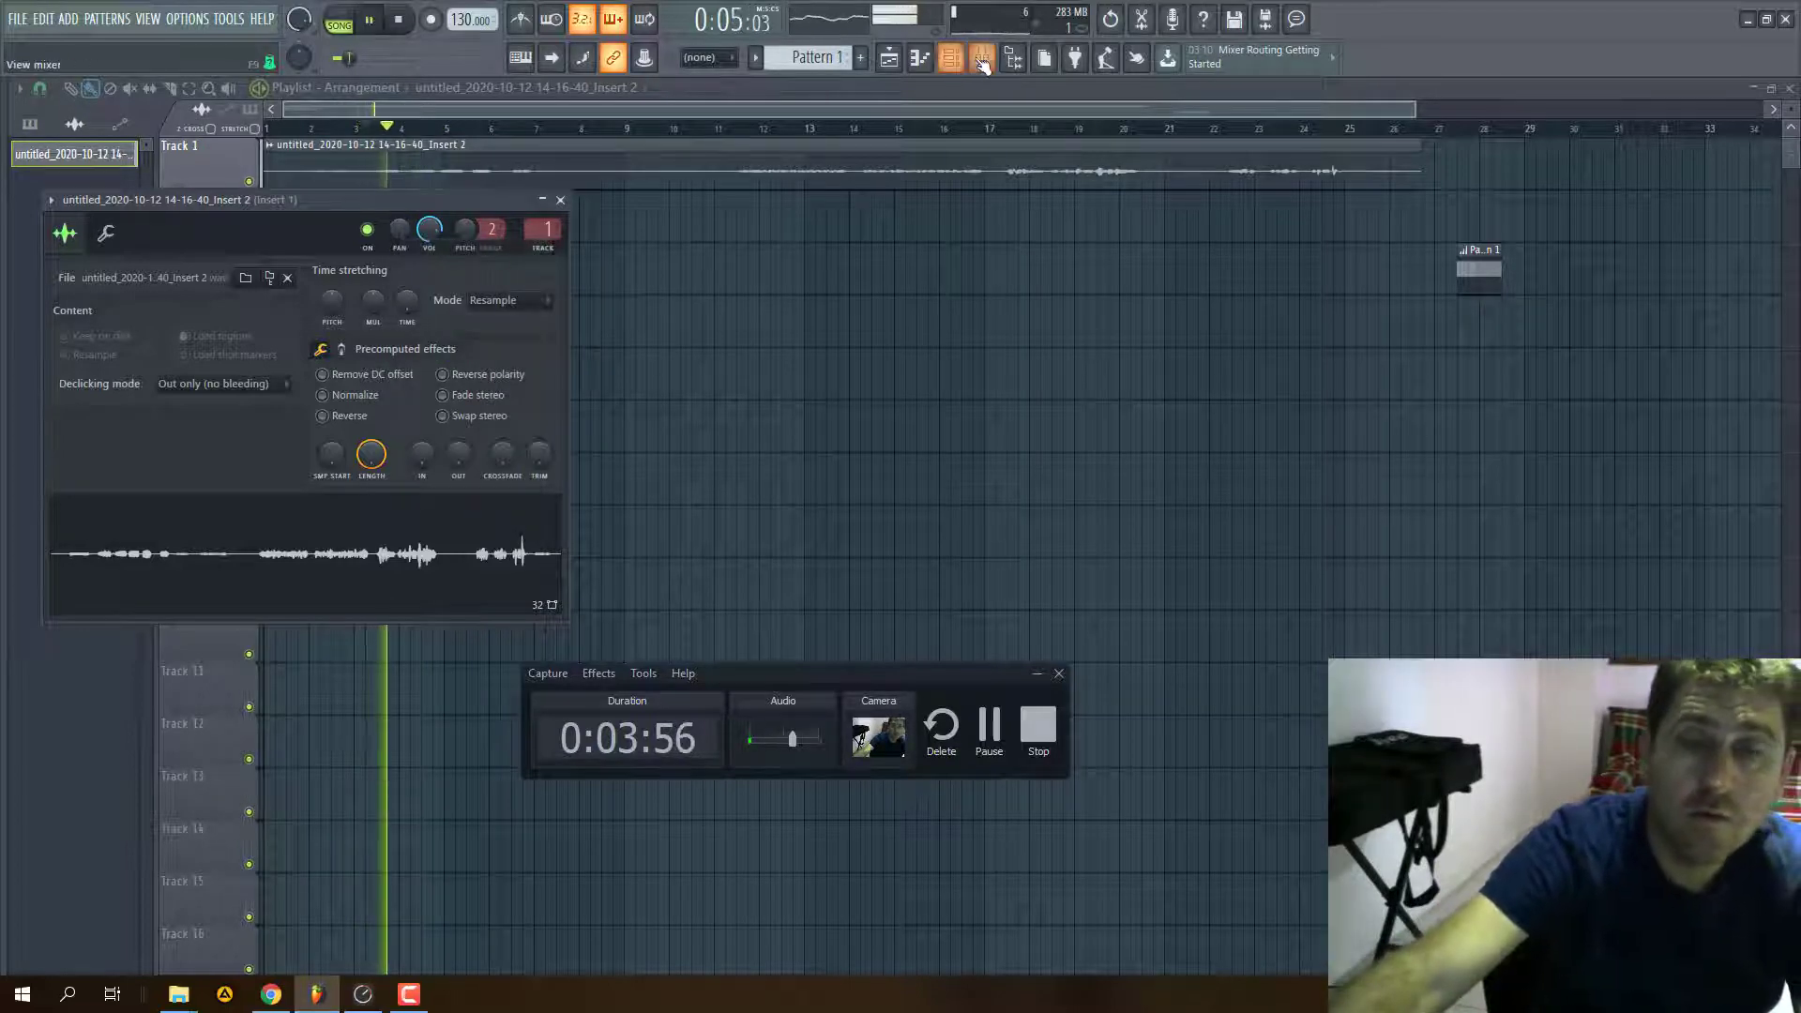
- Show the mixer, shift its window slightly, and send Insert 1's signal to Insert 20, keeping Insert 1 selected
left_click(983, 62)
left_click_drag(1095, 279, 1088, 181)
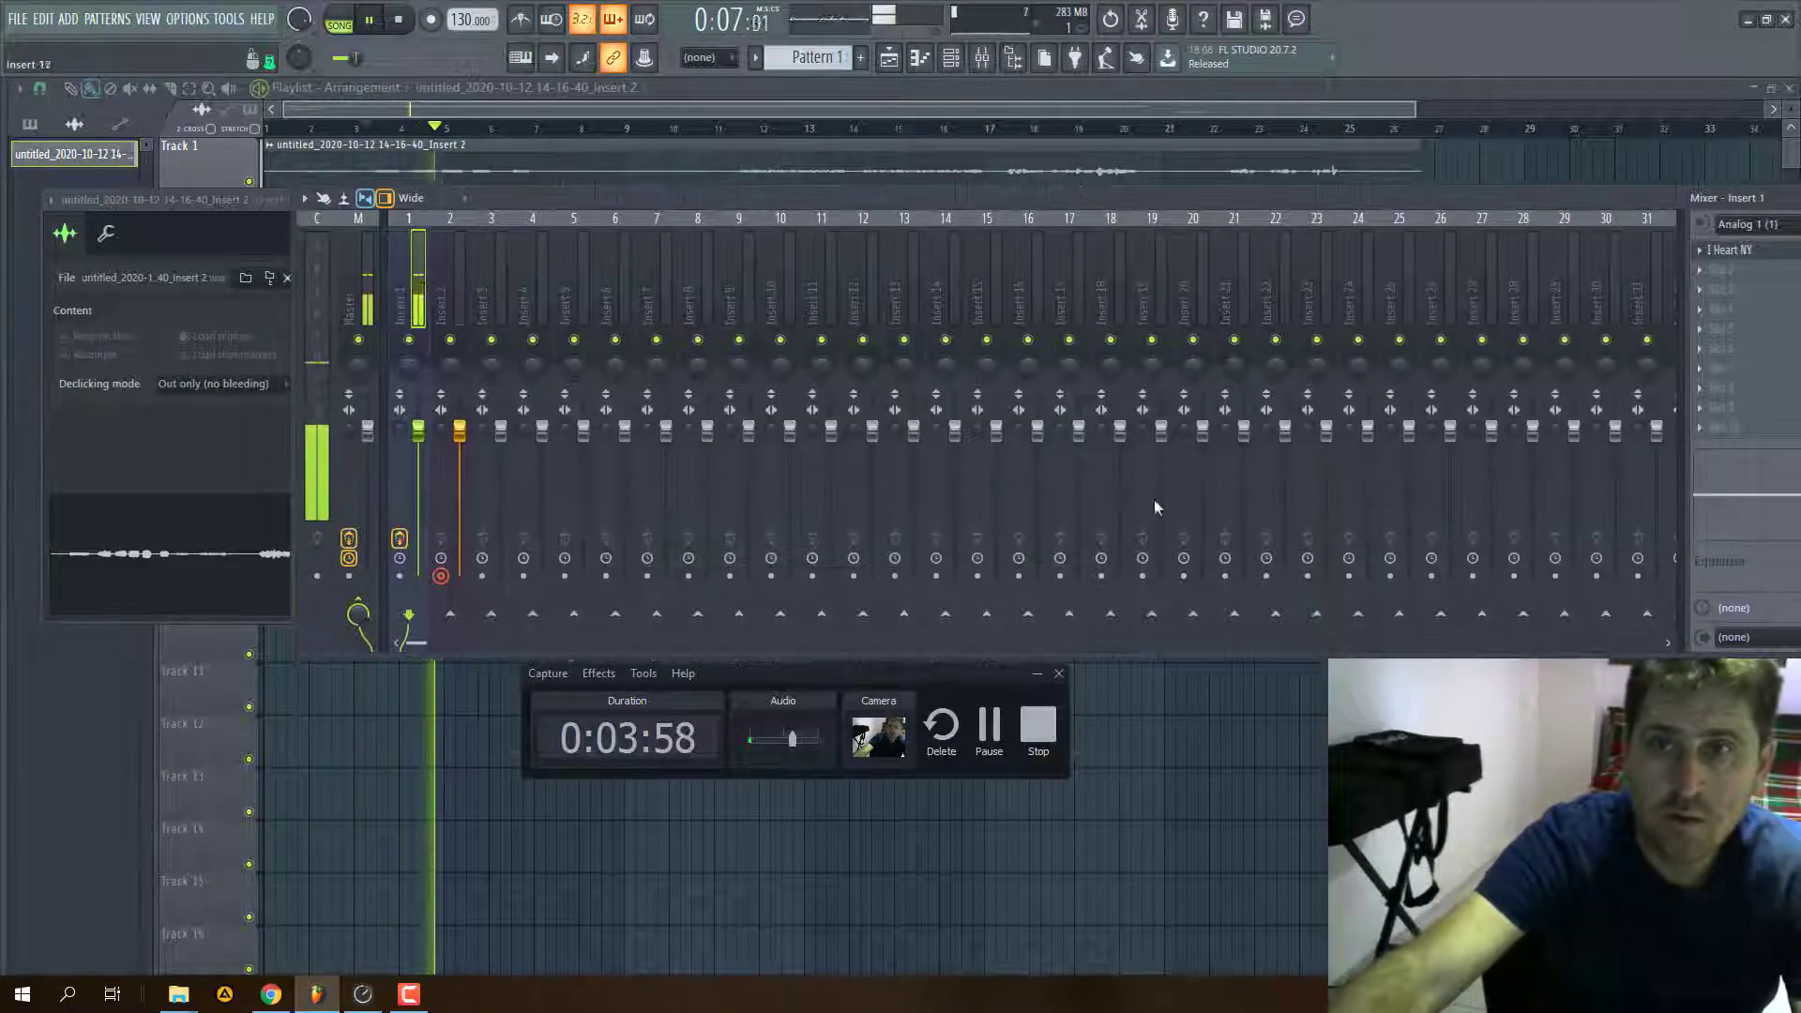
left_click(1205, 246)
key("space")
key("space")
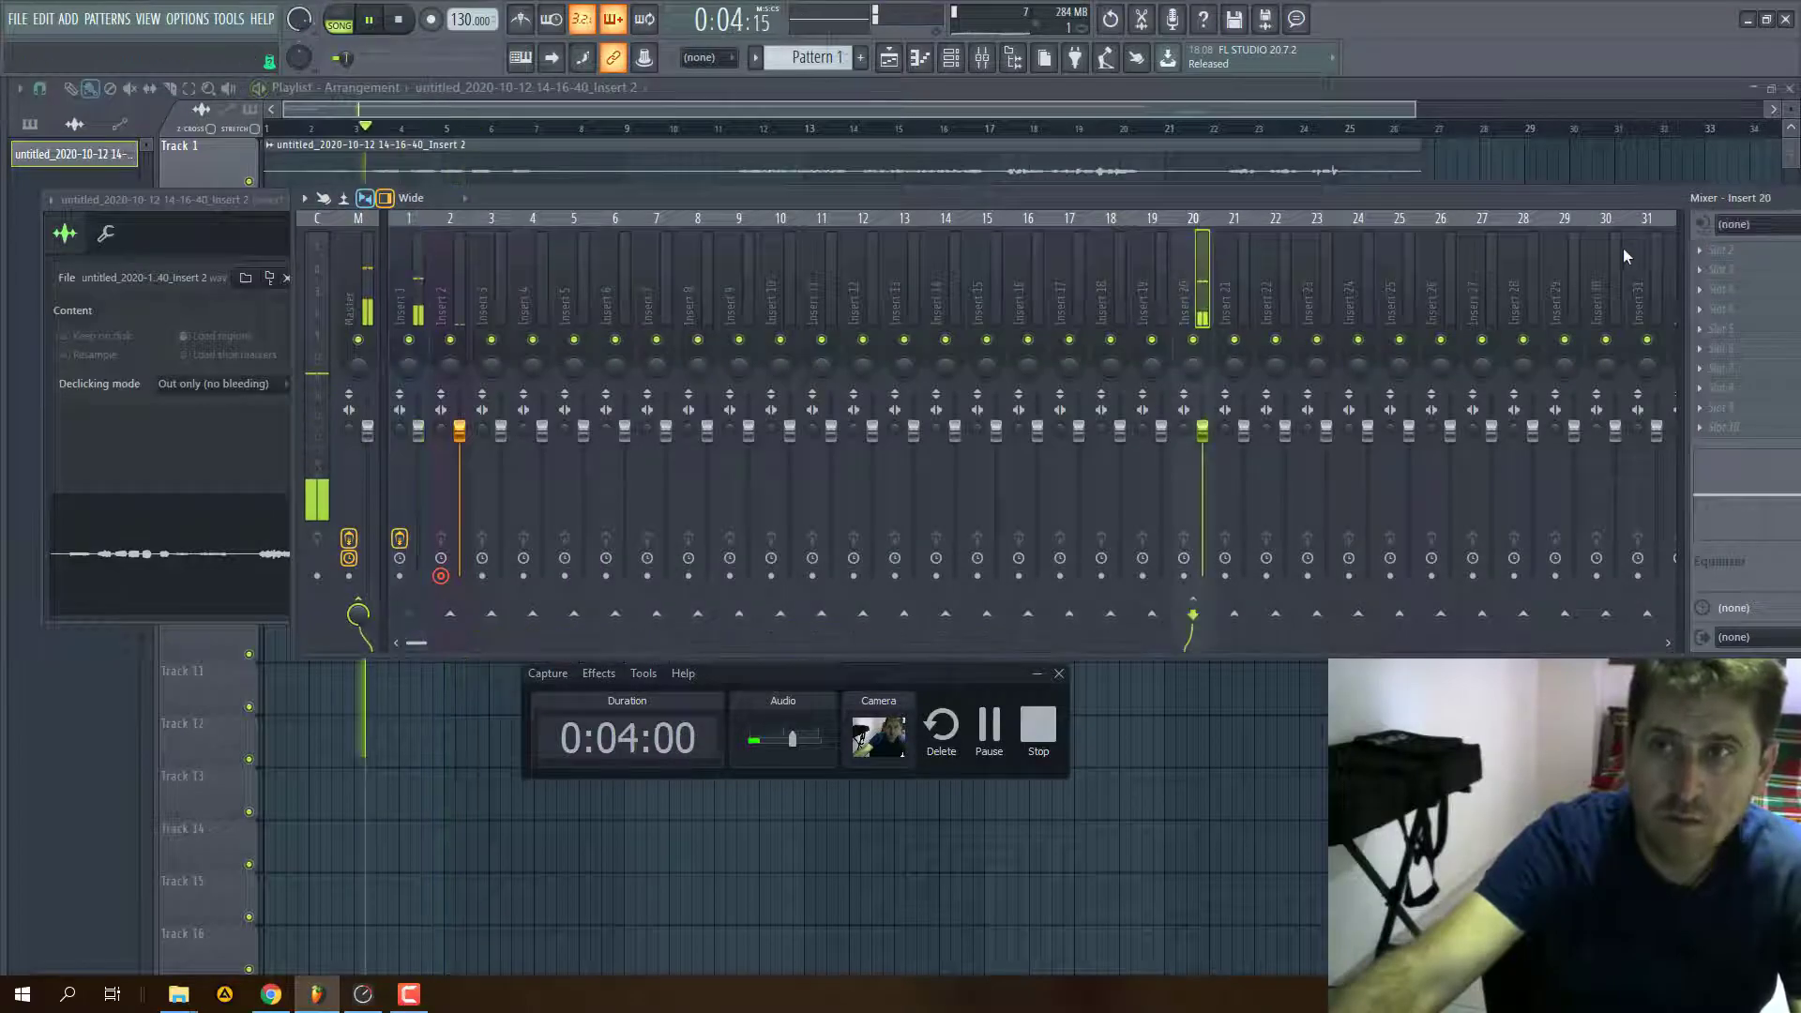
left_click_drag(1478, 203, 1431, 201)
left_click(366, 304)
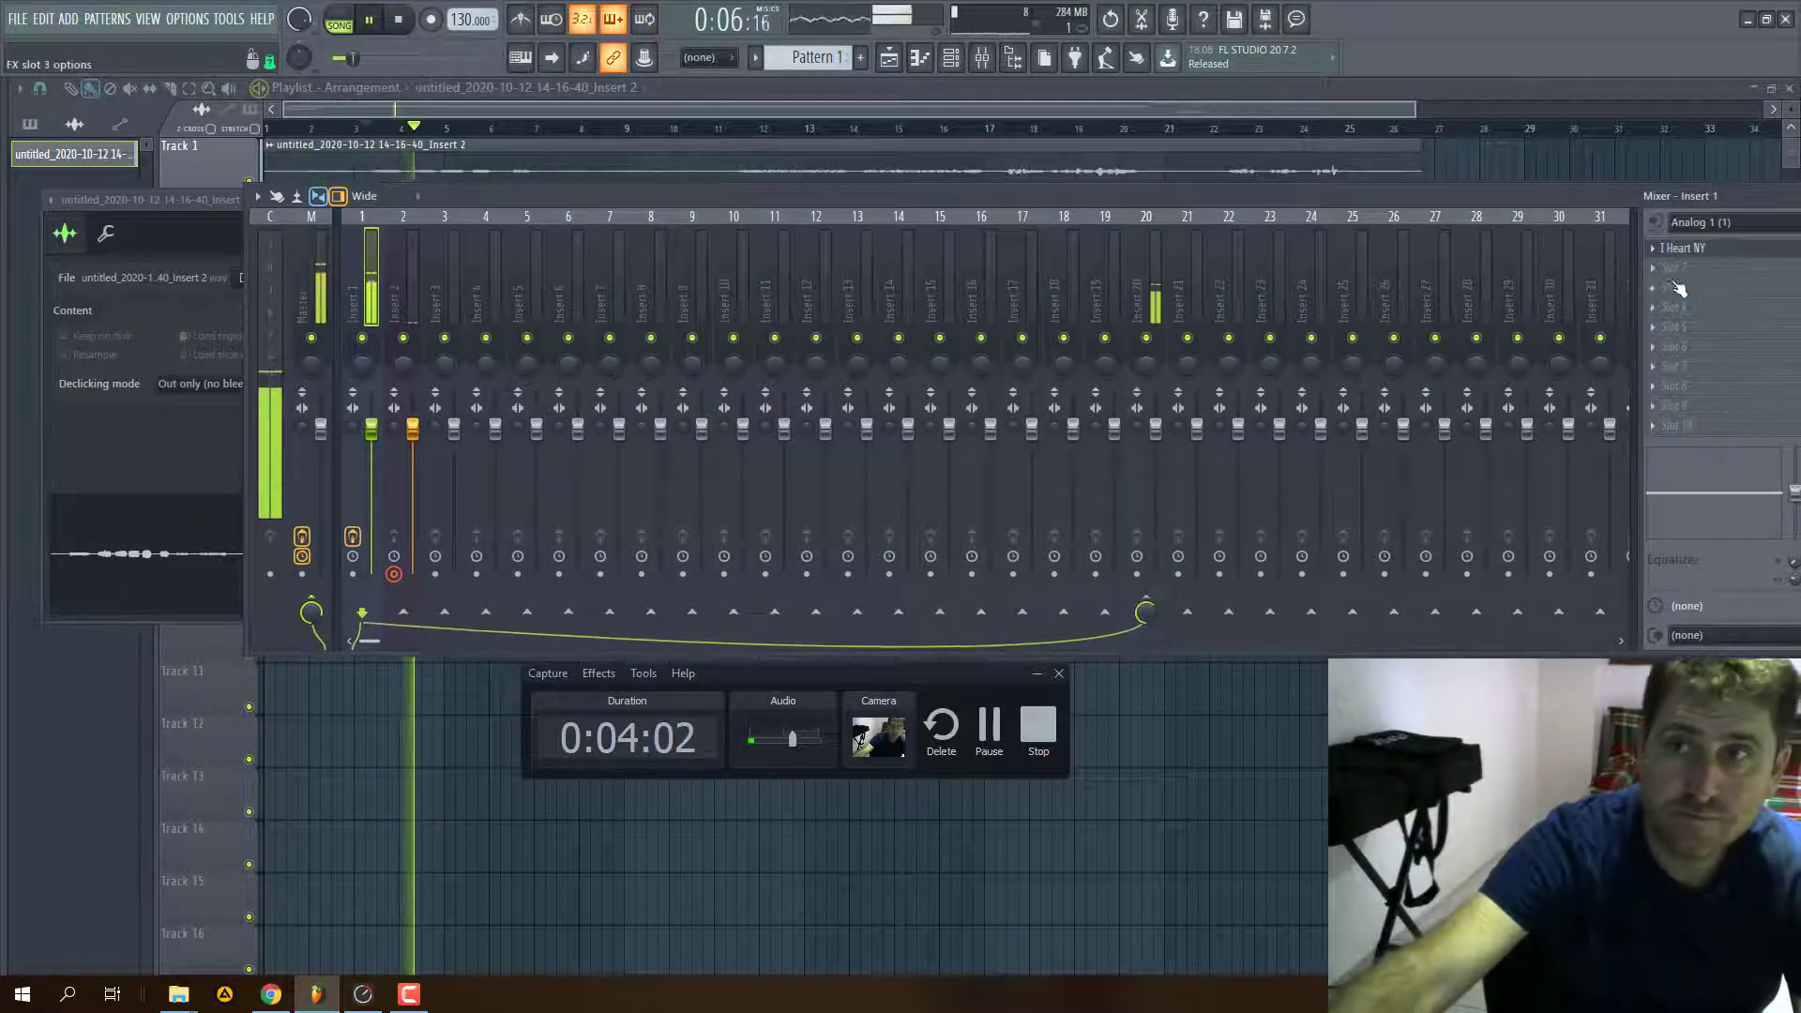
- Load FabFilter Pro-Q 3 in Insert 1's second effect slot and add a 36 dB/oct low cut at about 48 Hz
left_click(1662, 275)
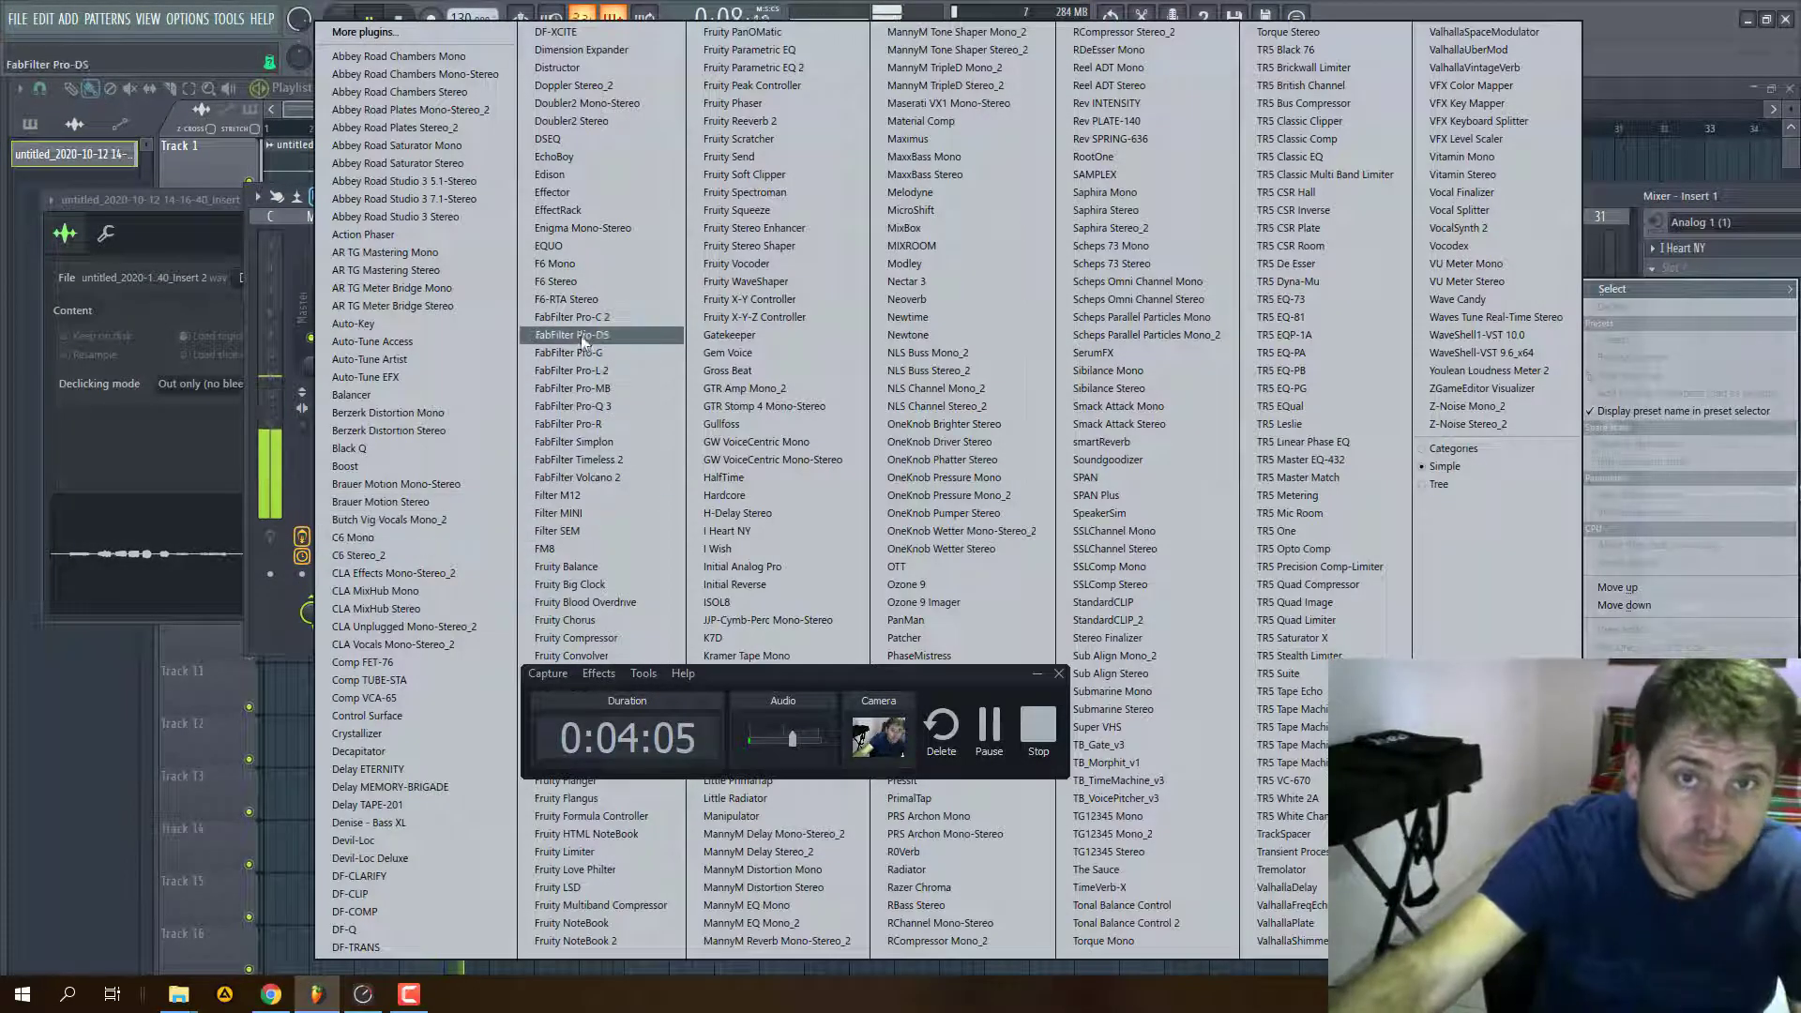
left_click(605, 389)
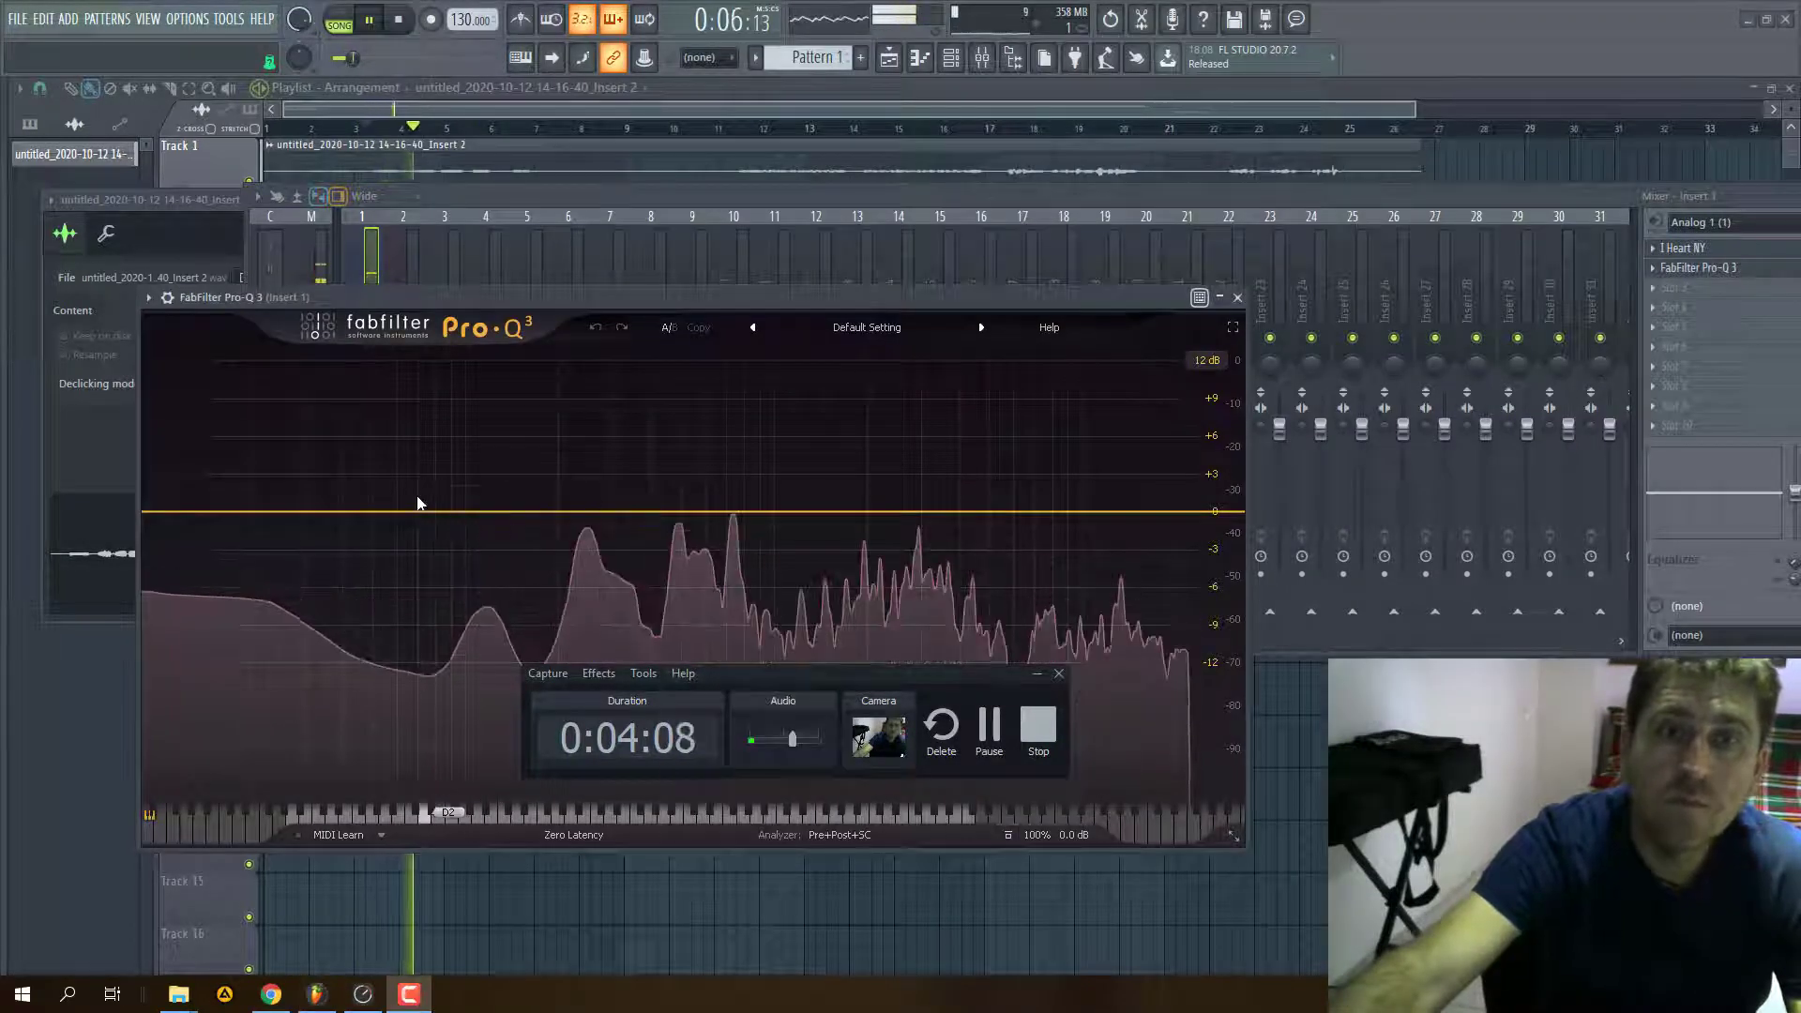
left_click(373, 512)
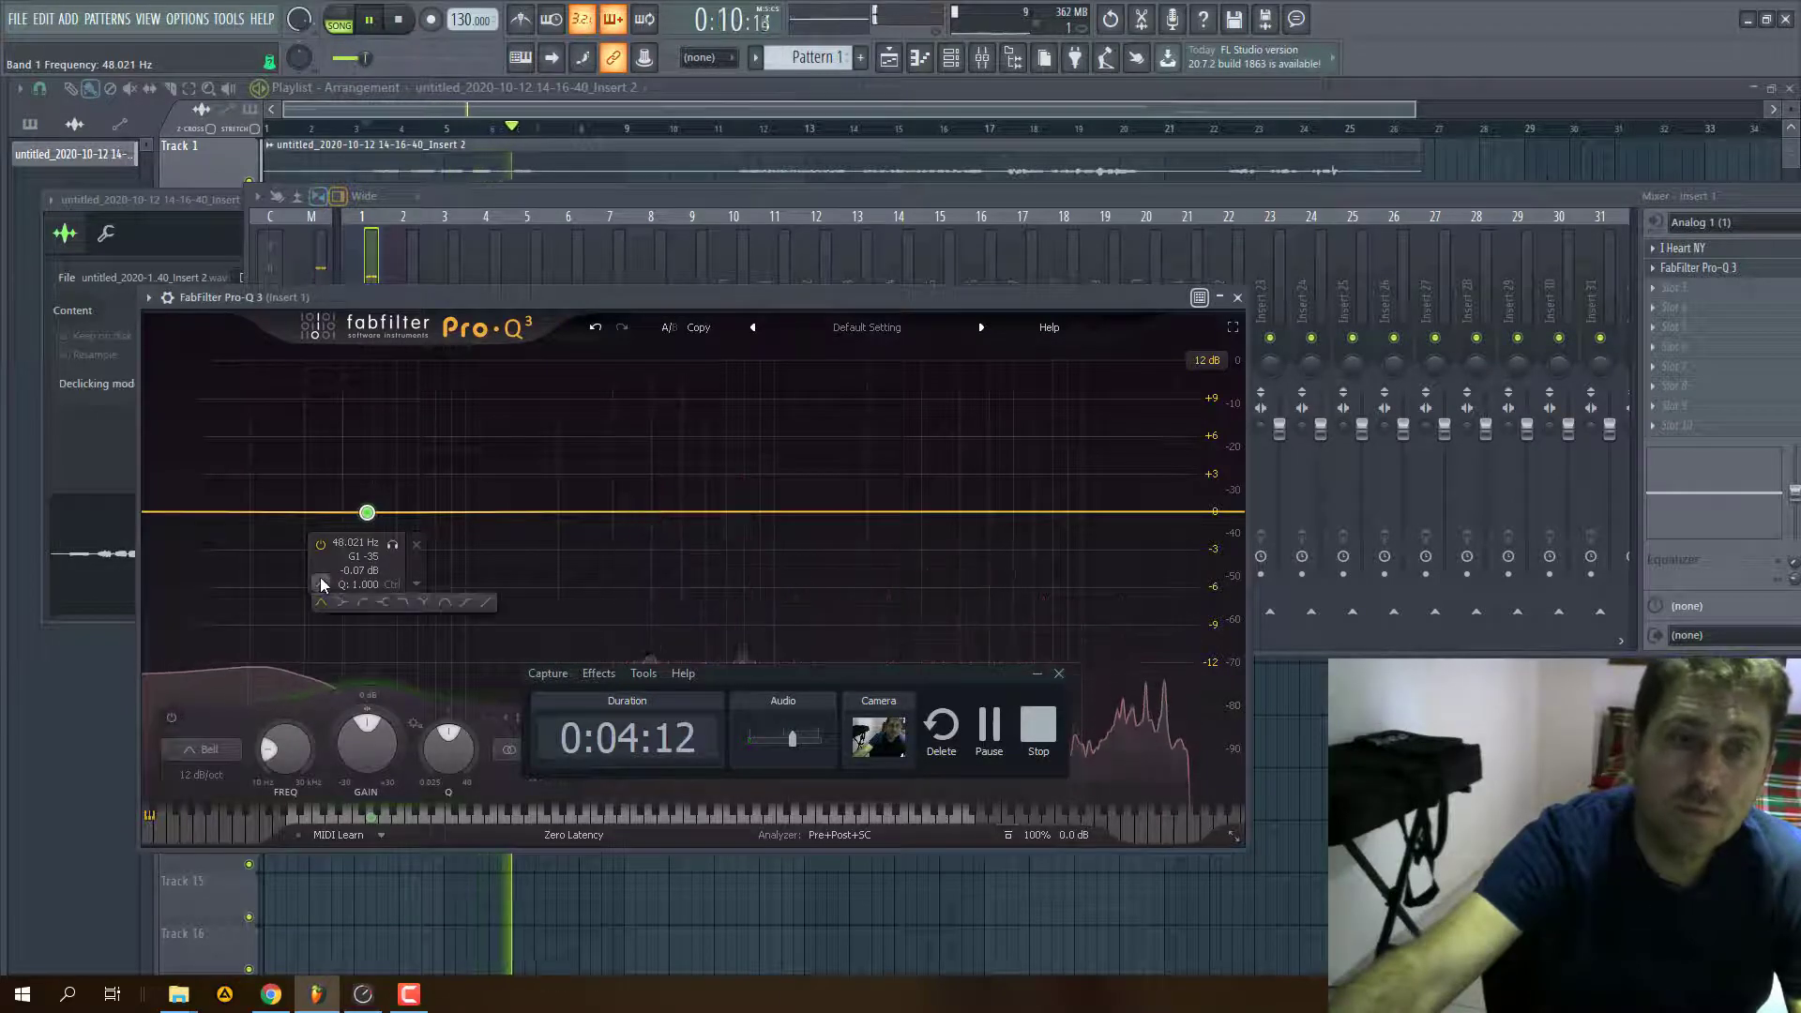
left_click(362, 602)
left_click(366, 483)
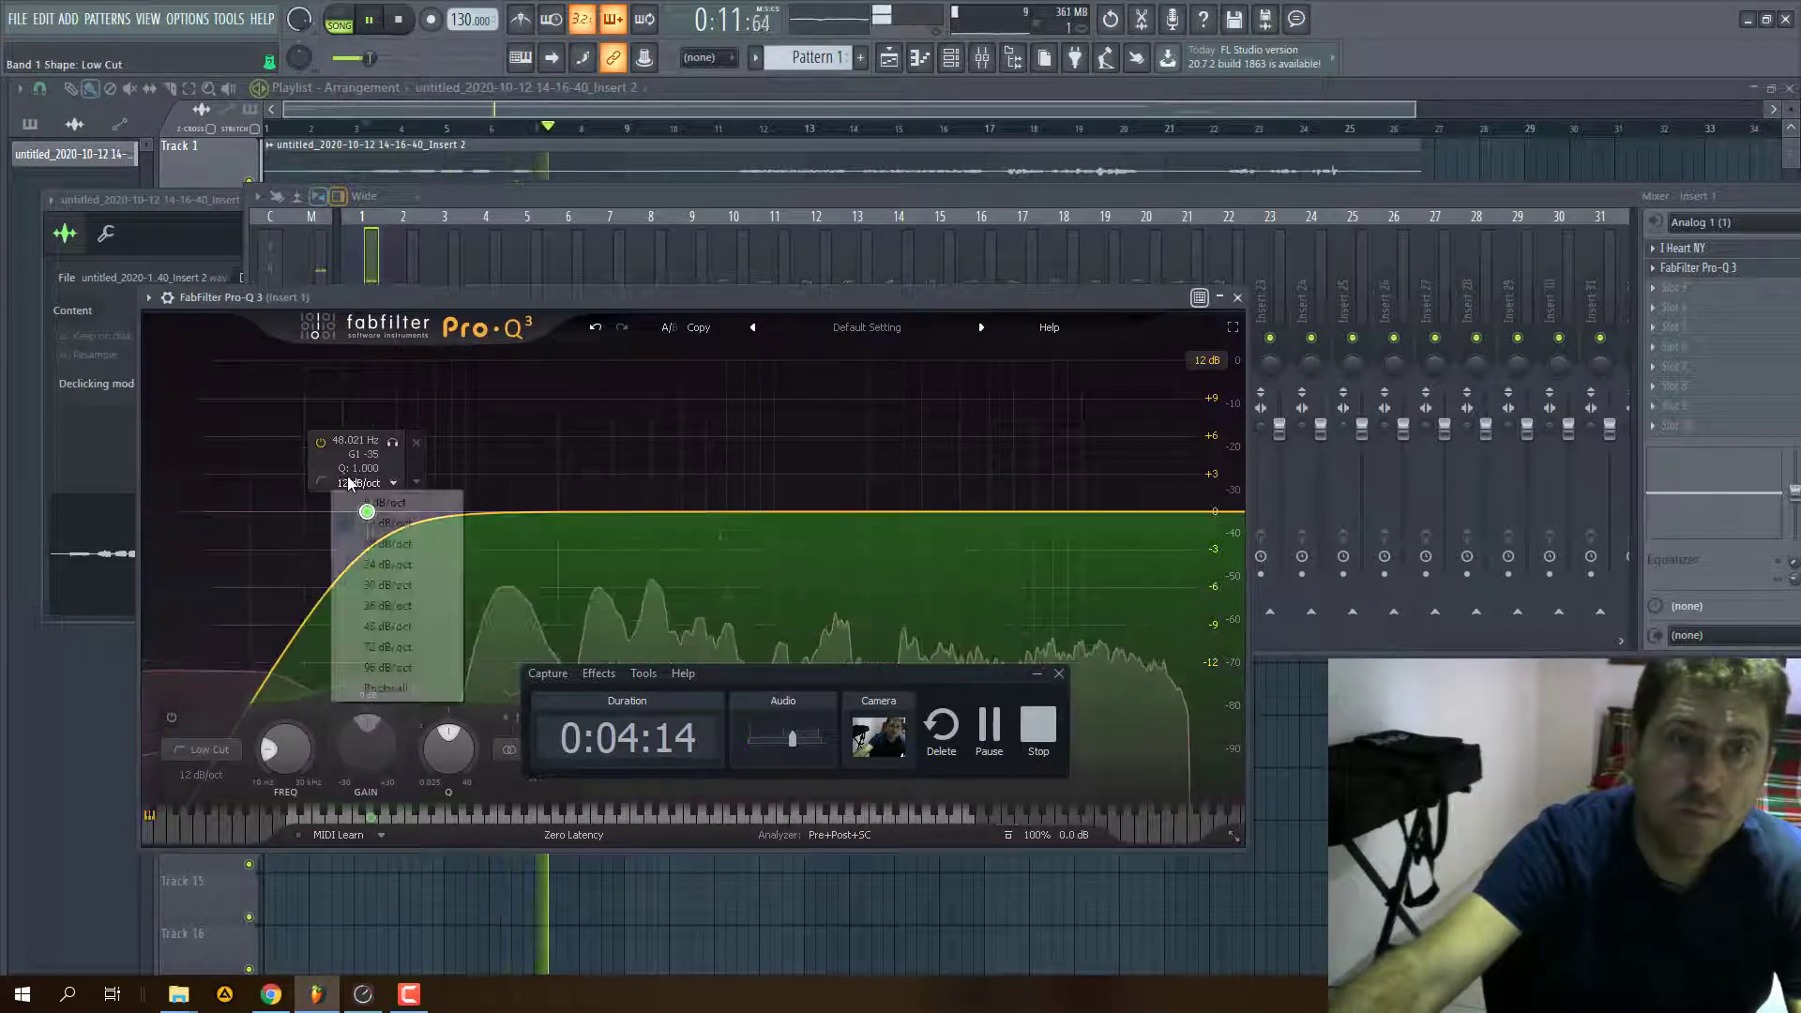
left_click(387, 606)
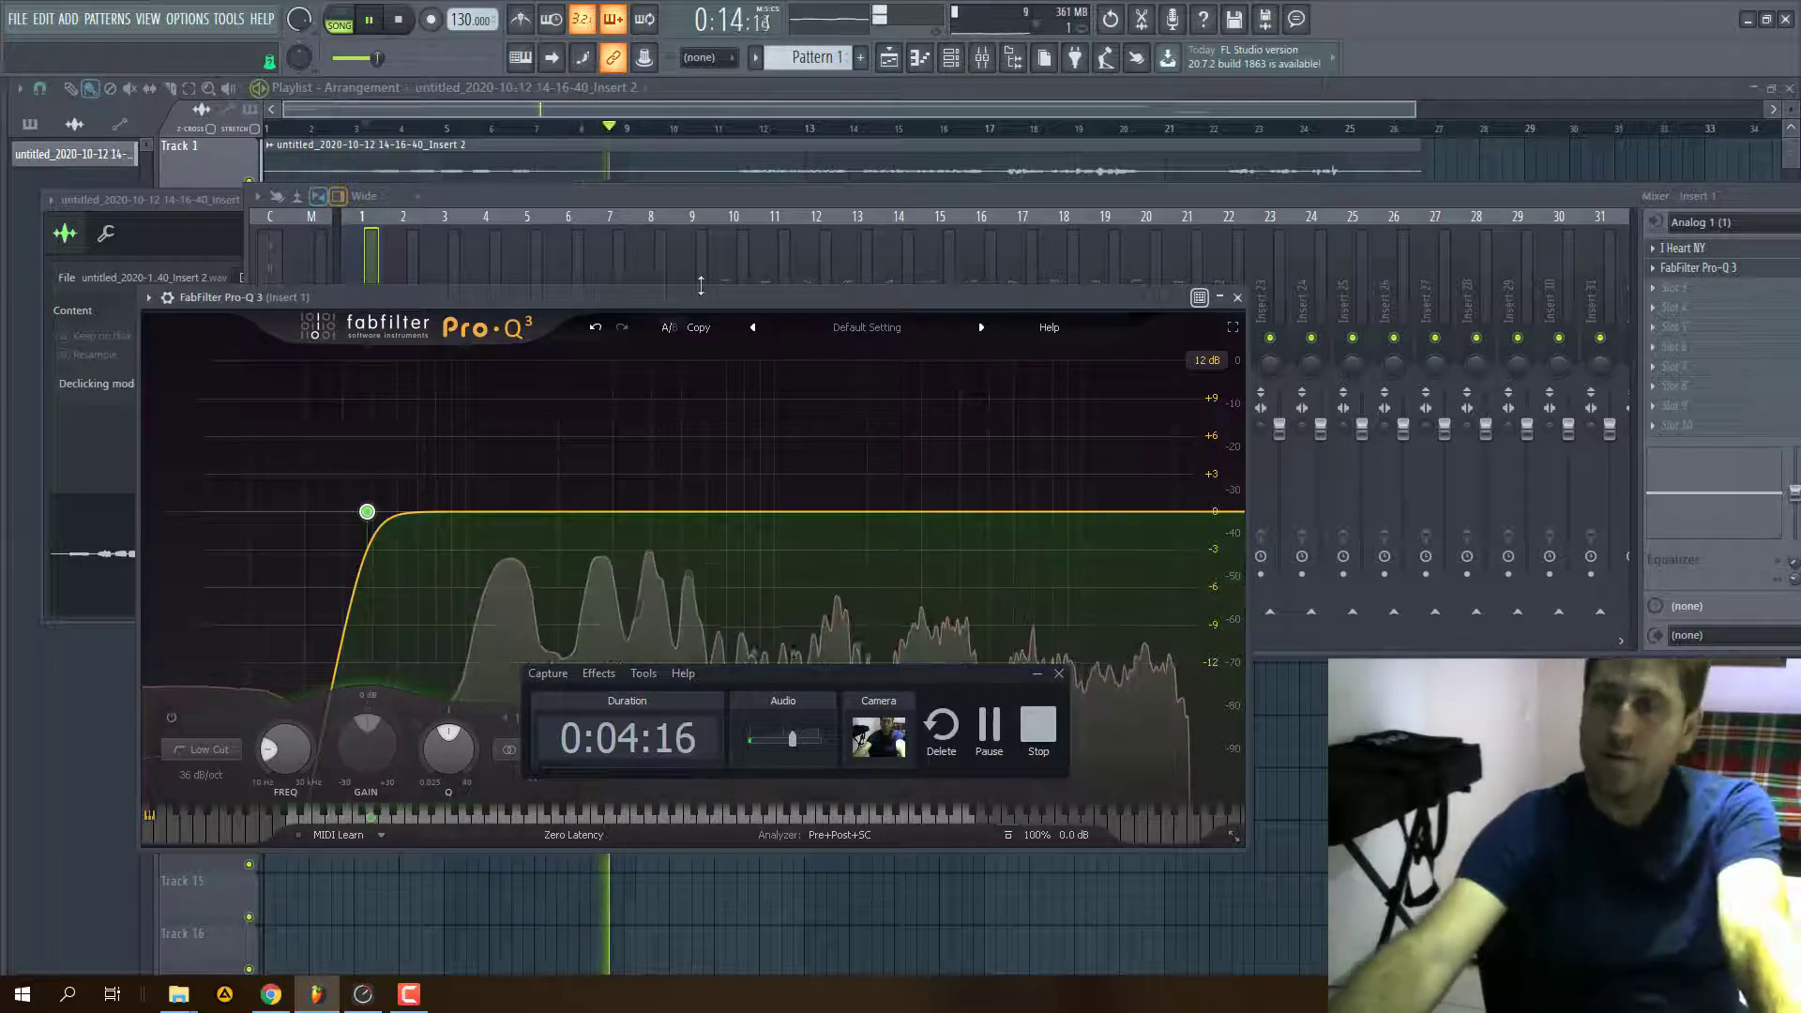
left_click_drag(657, 298, 657, 253)
left_click_drag(914, 721, 1184, 969)
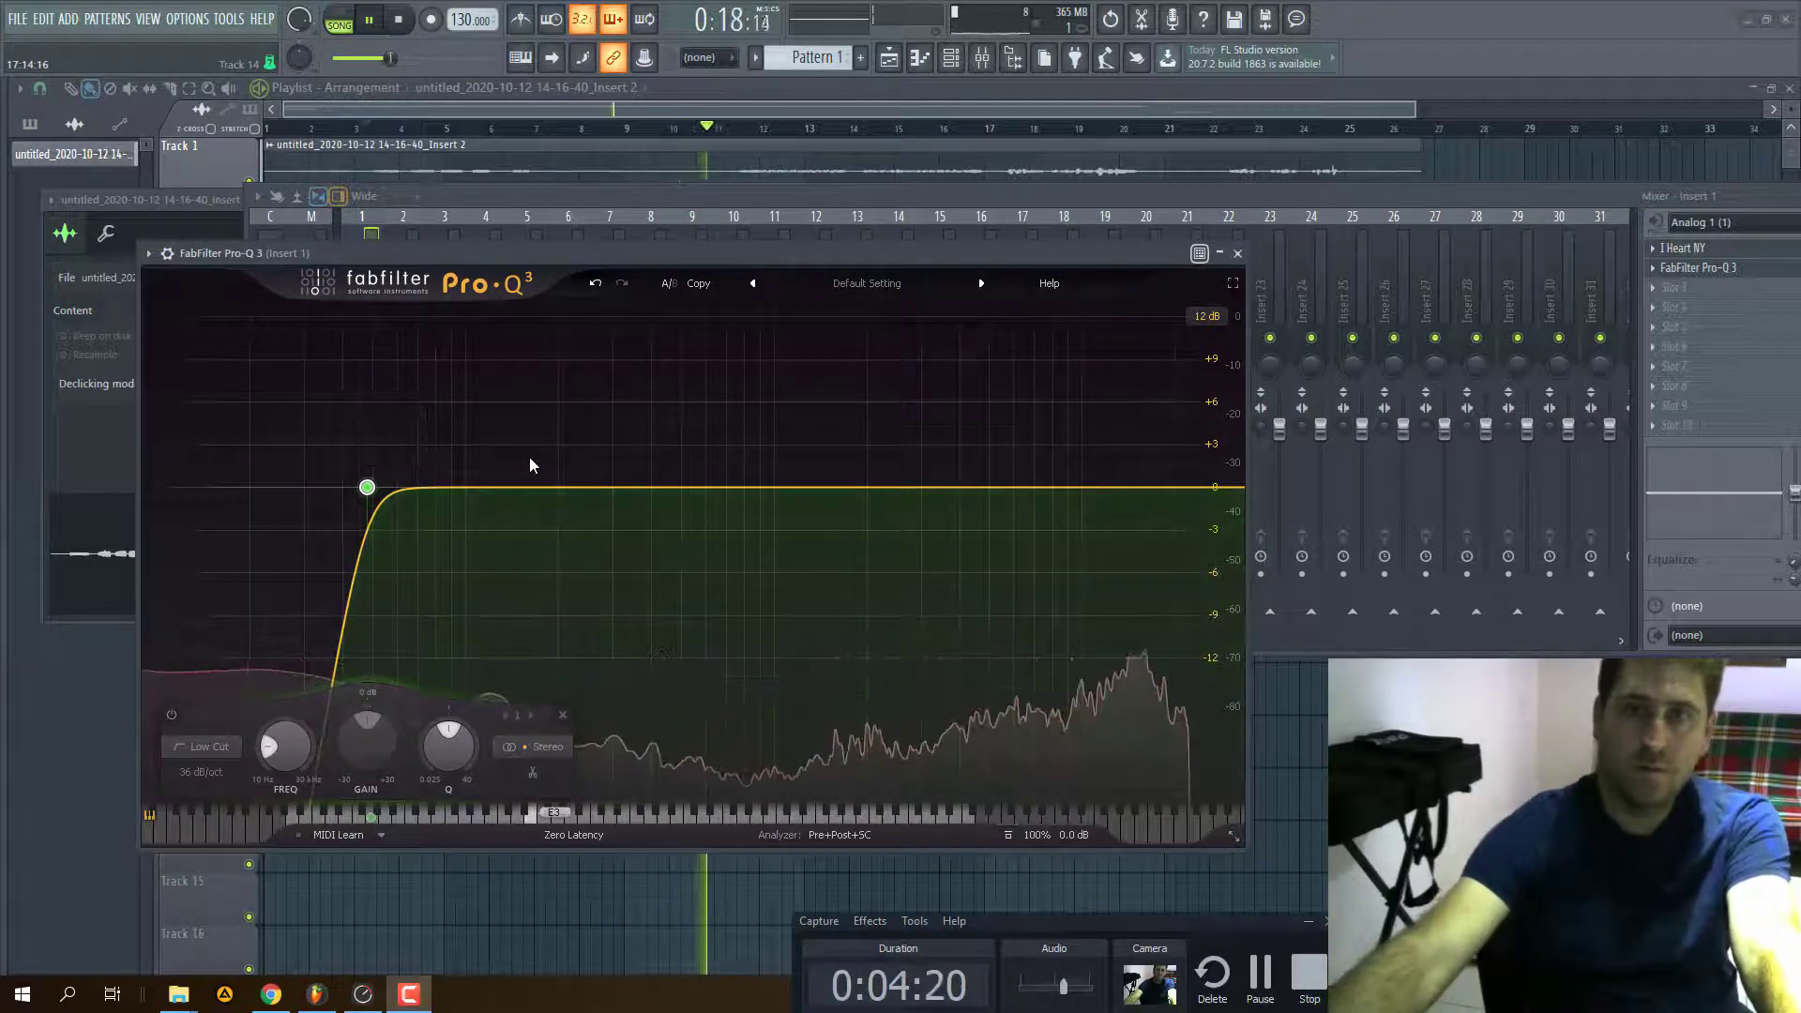
left_click(1659, 295)
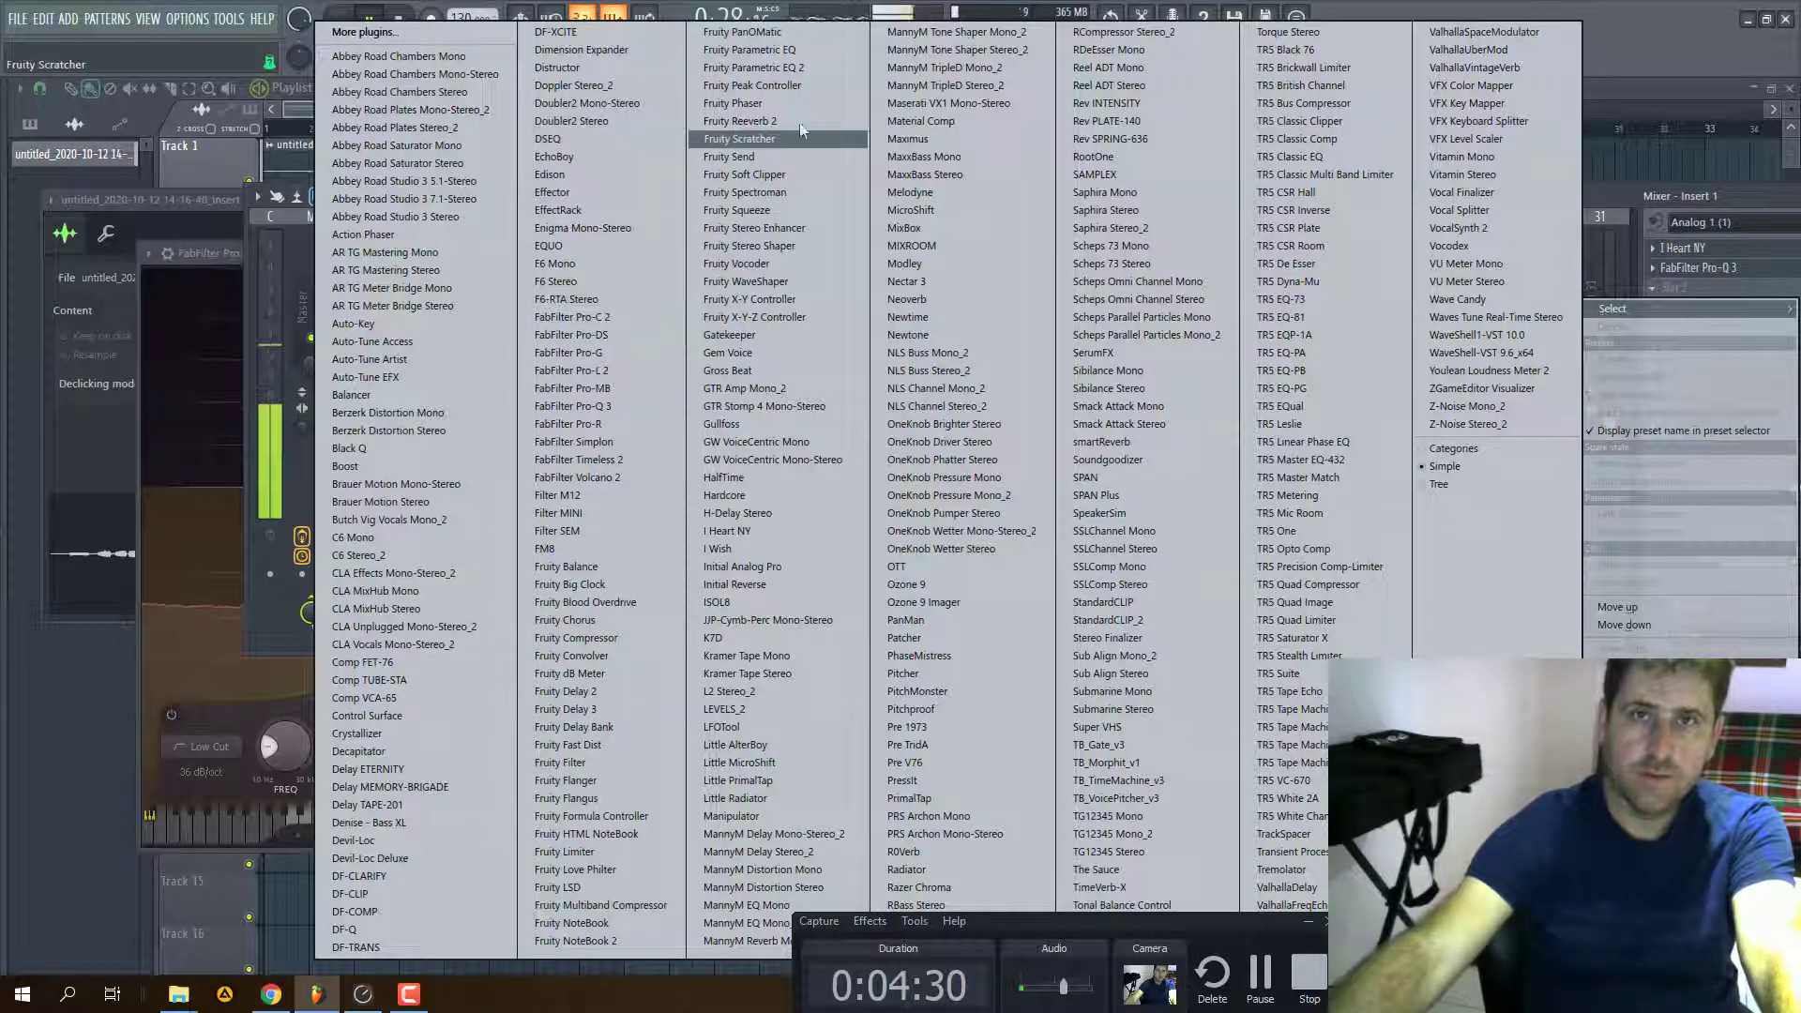
left_click(785, 70)
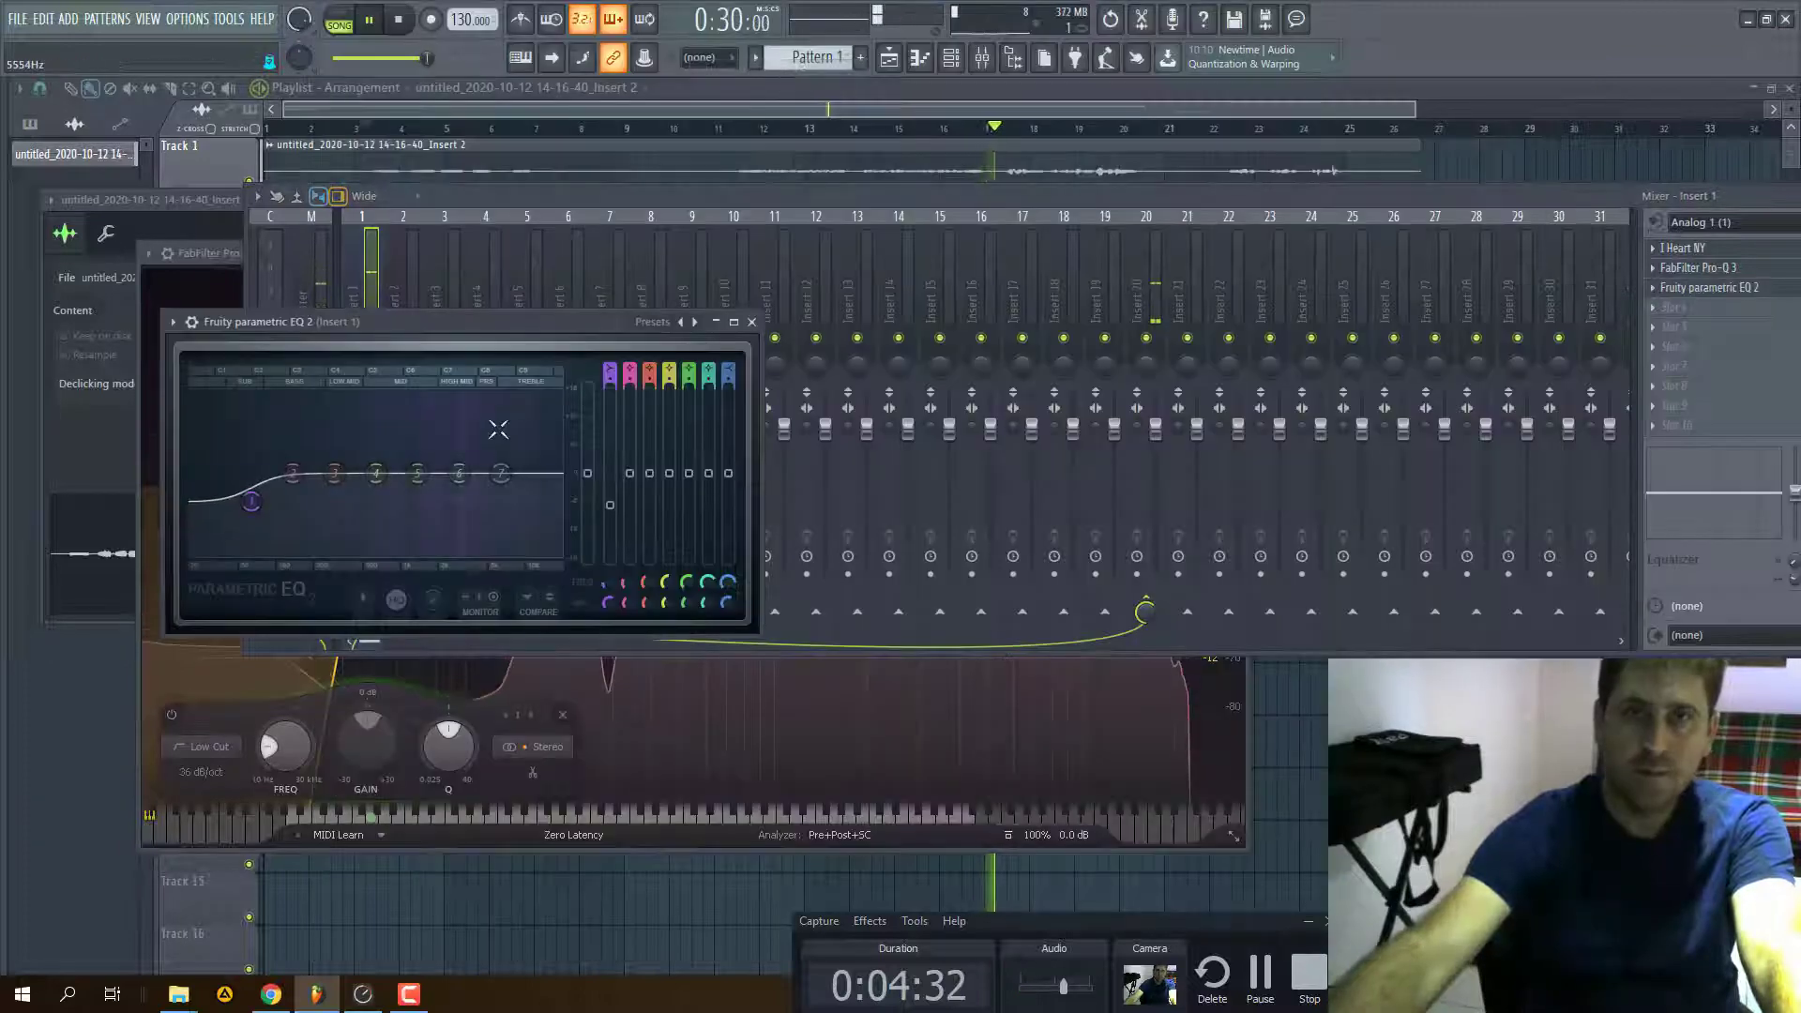
left_click(1659, 287)
left_click(1658, 340)
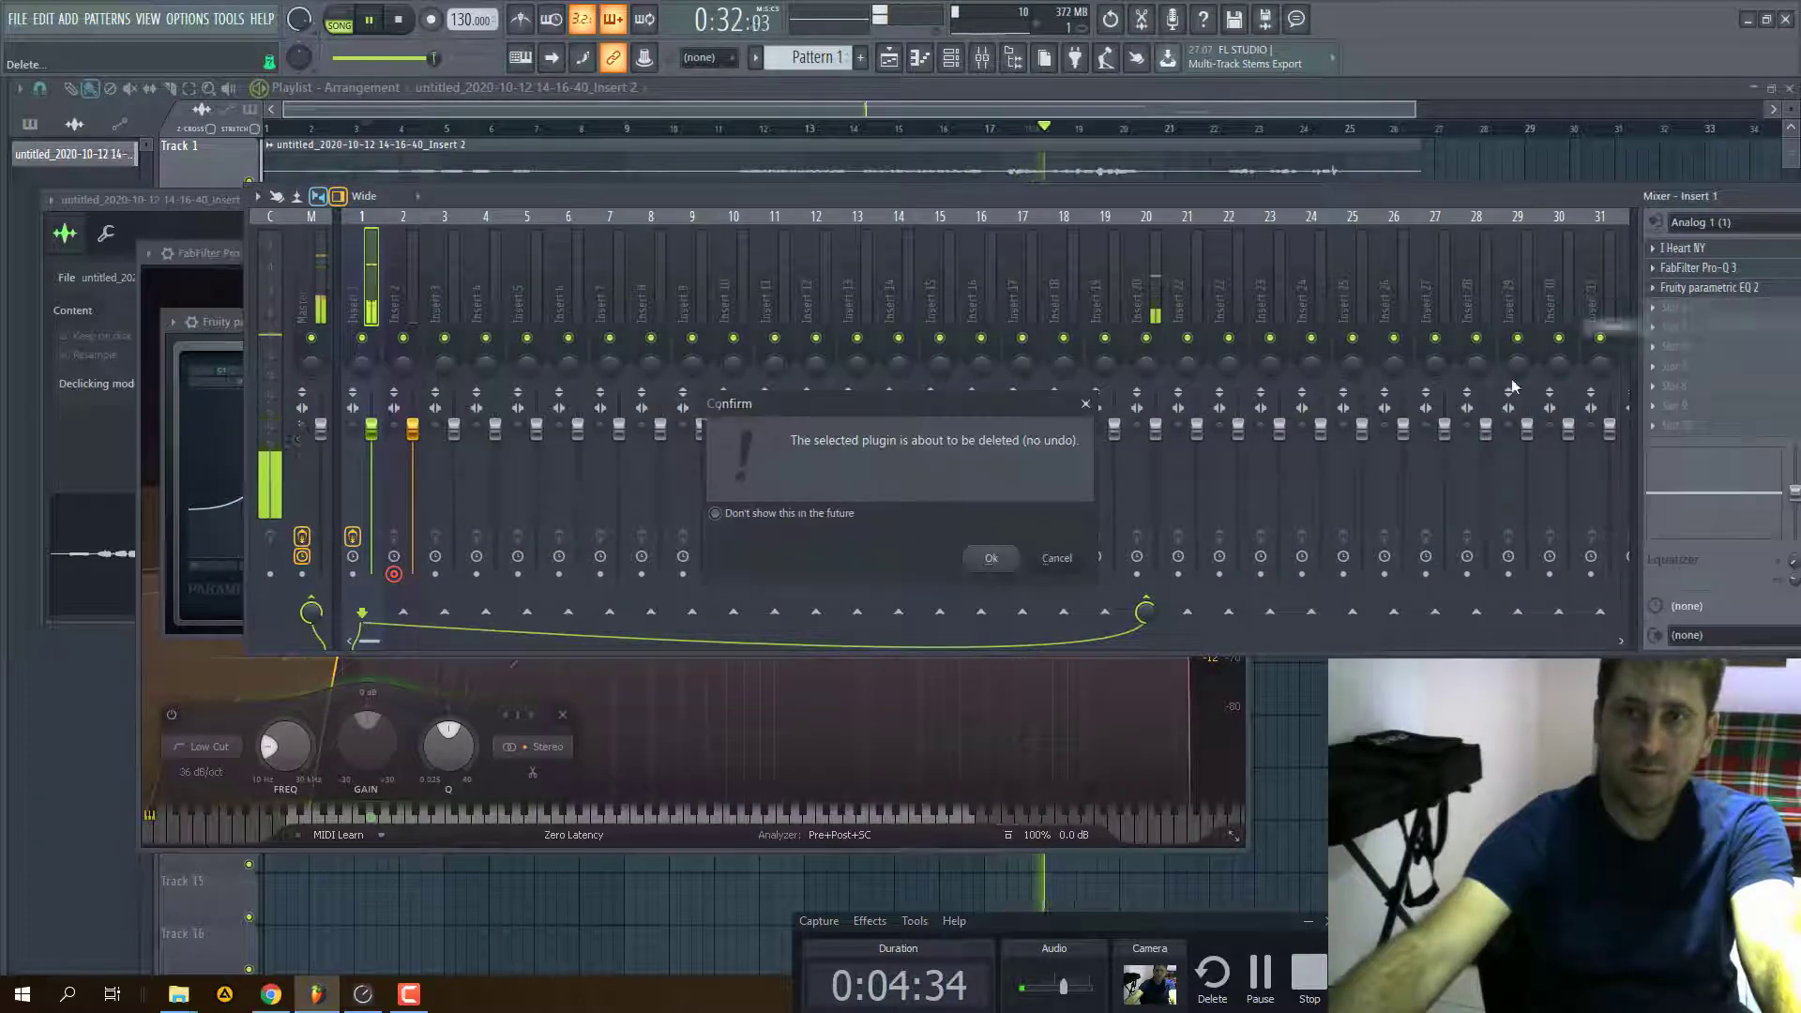
left_click(998, 557)
left_click(1650, 290)
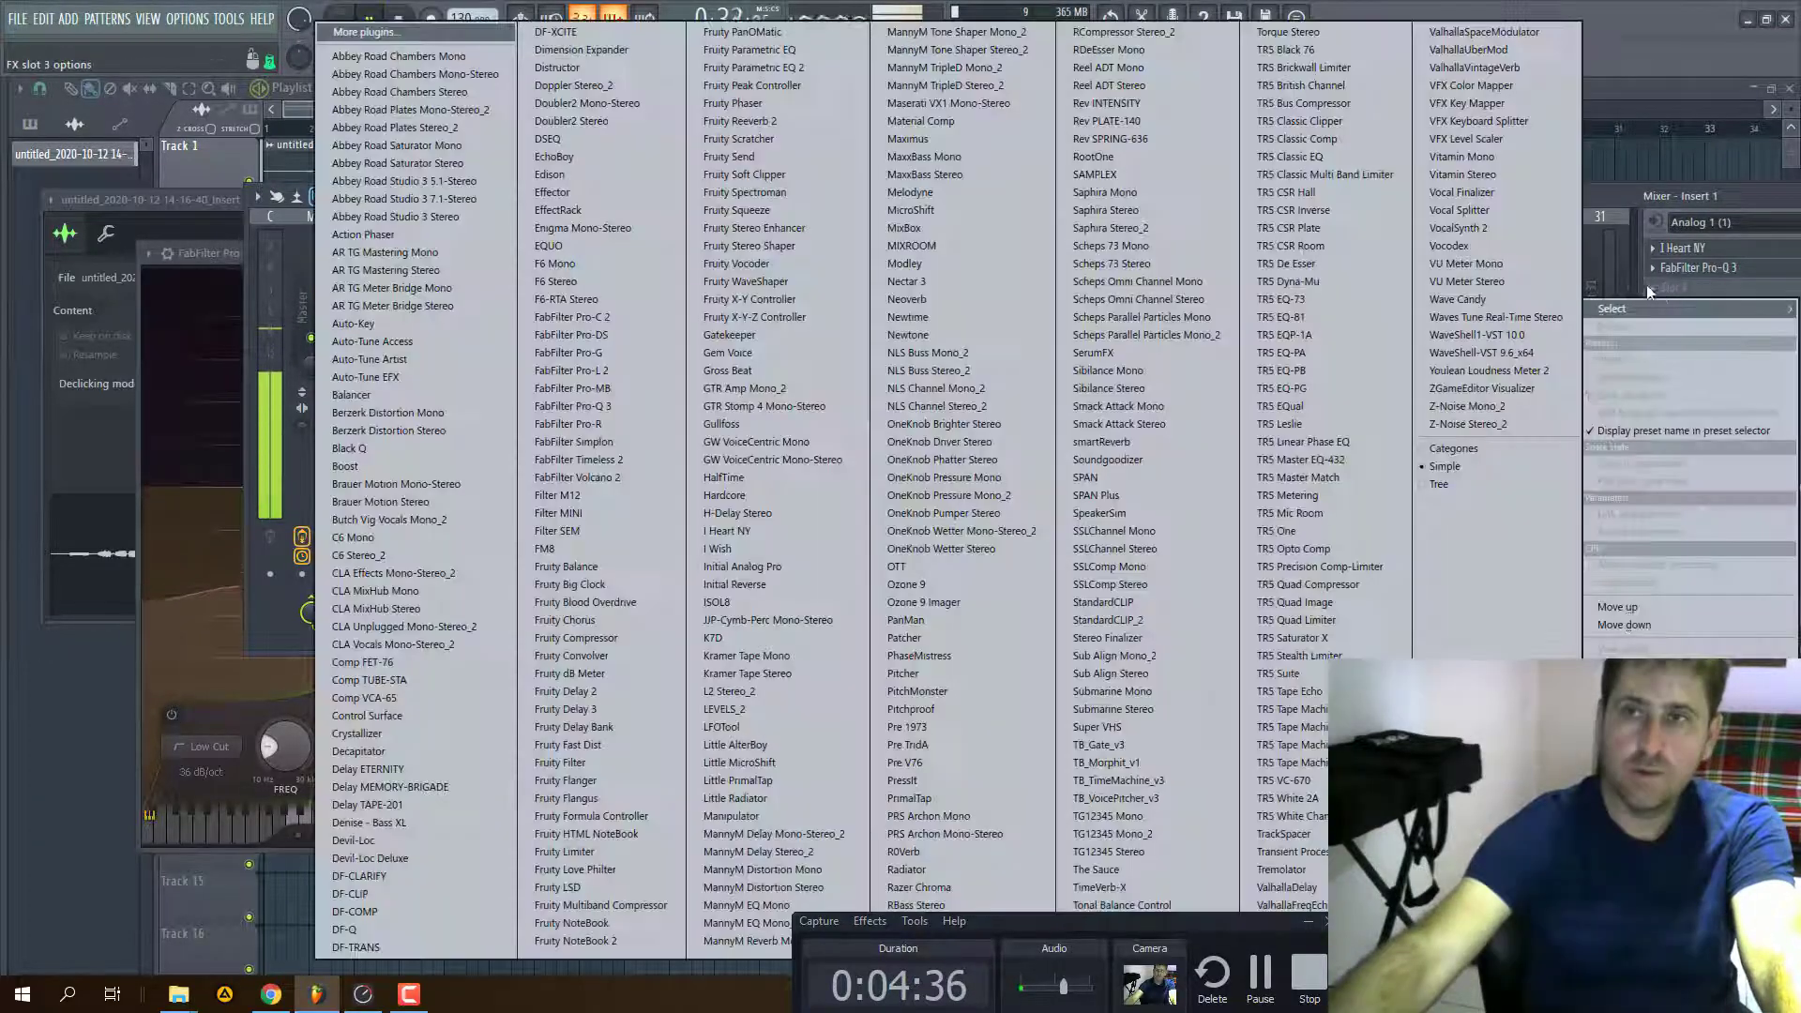
left_click(1724, 272)
- Add a high bell boost of about +3 dB near 7 kHz in Insert 1's Pro-Q 3 and replay the take from earlier
left_click(1698, 267)
left_click(1698, 267)
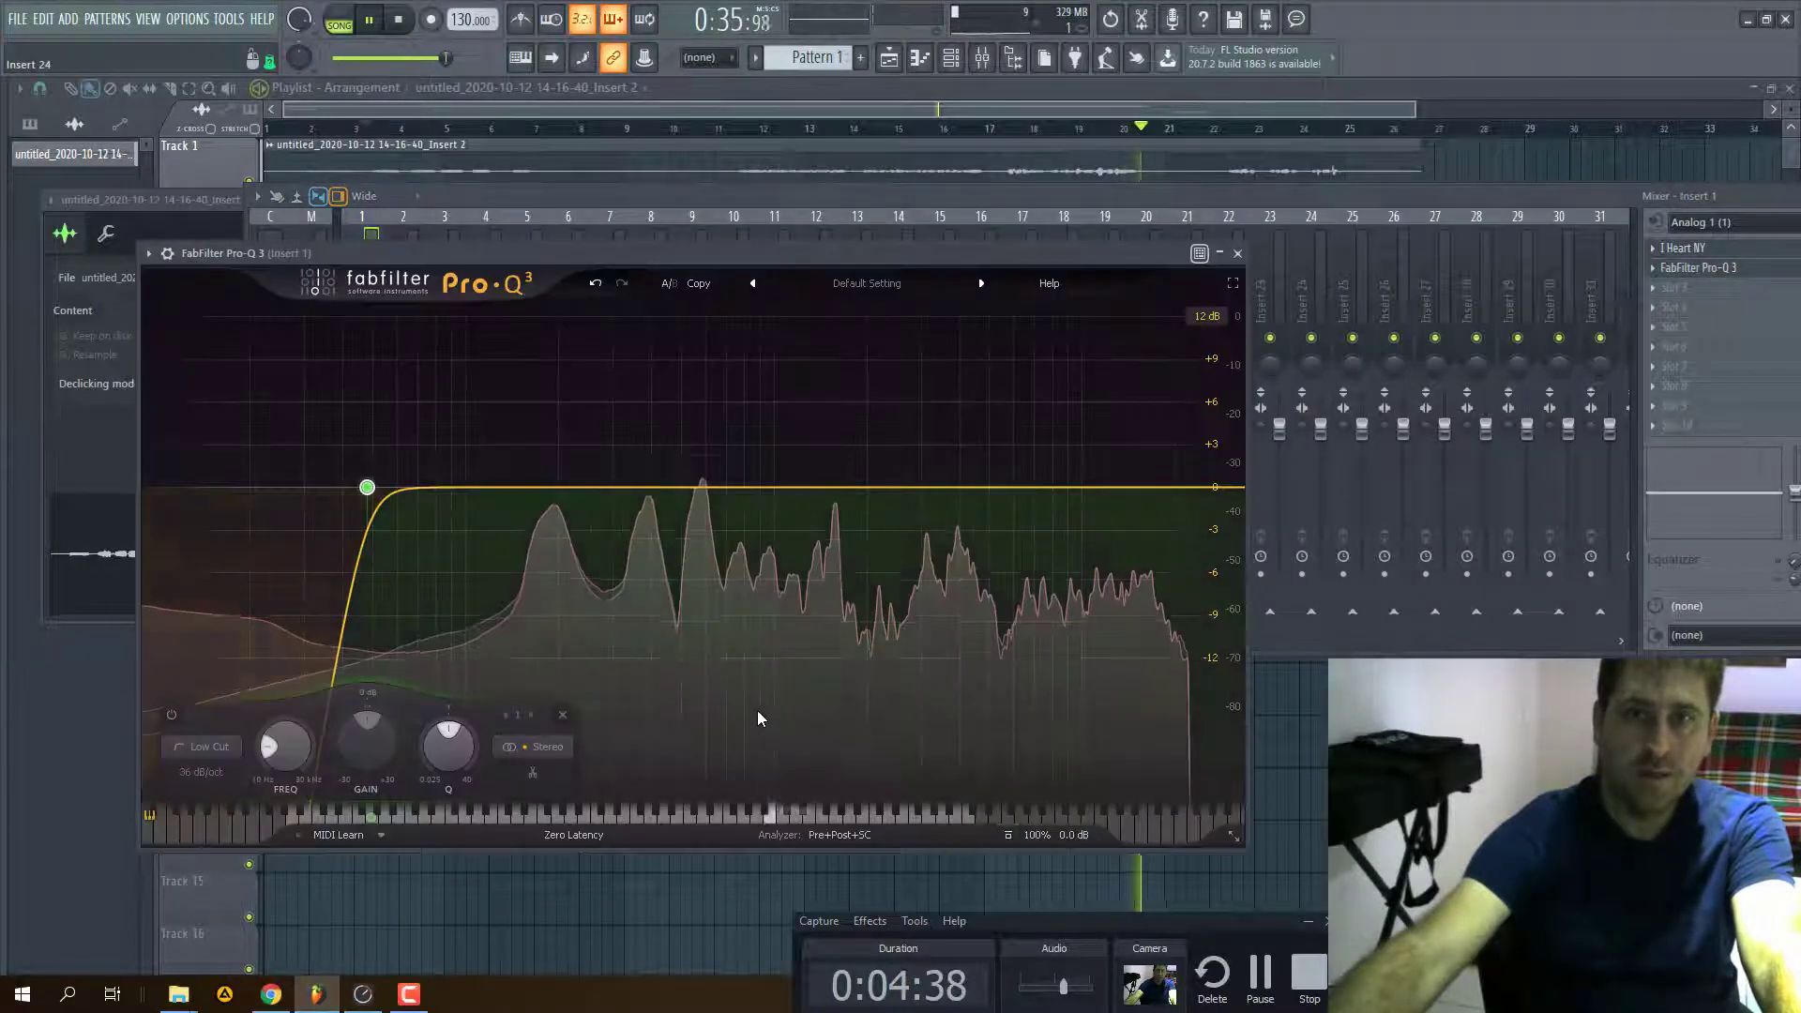
left_click_drag(933, 494, 1038, 411)
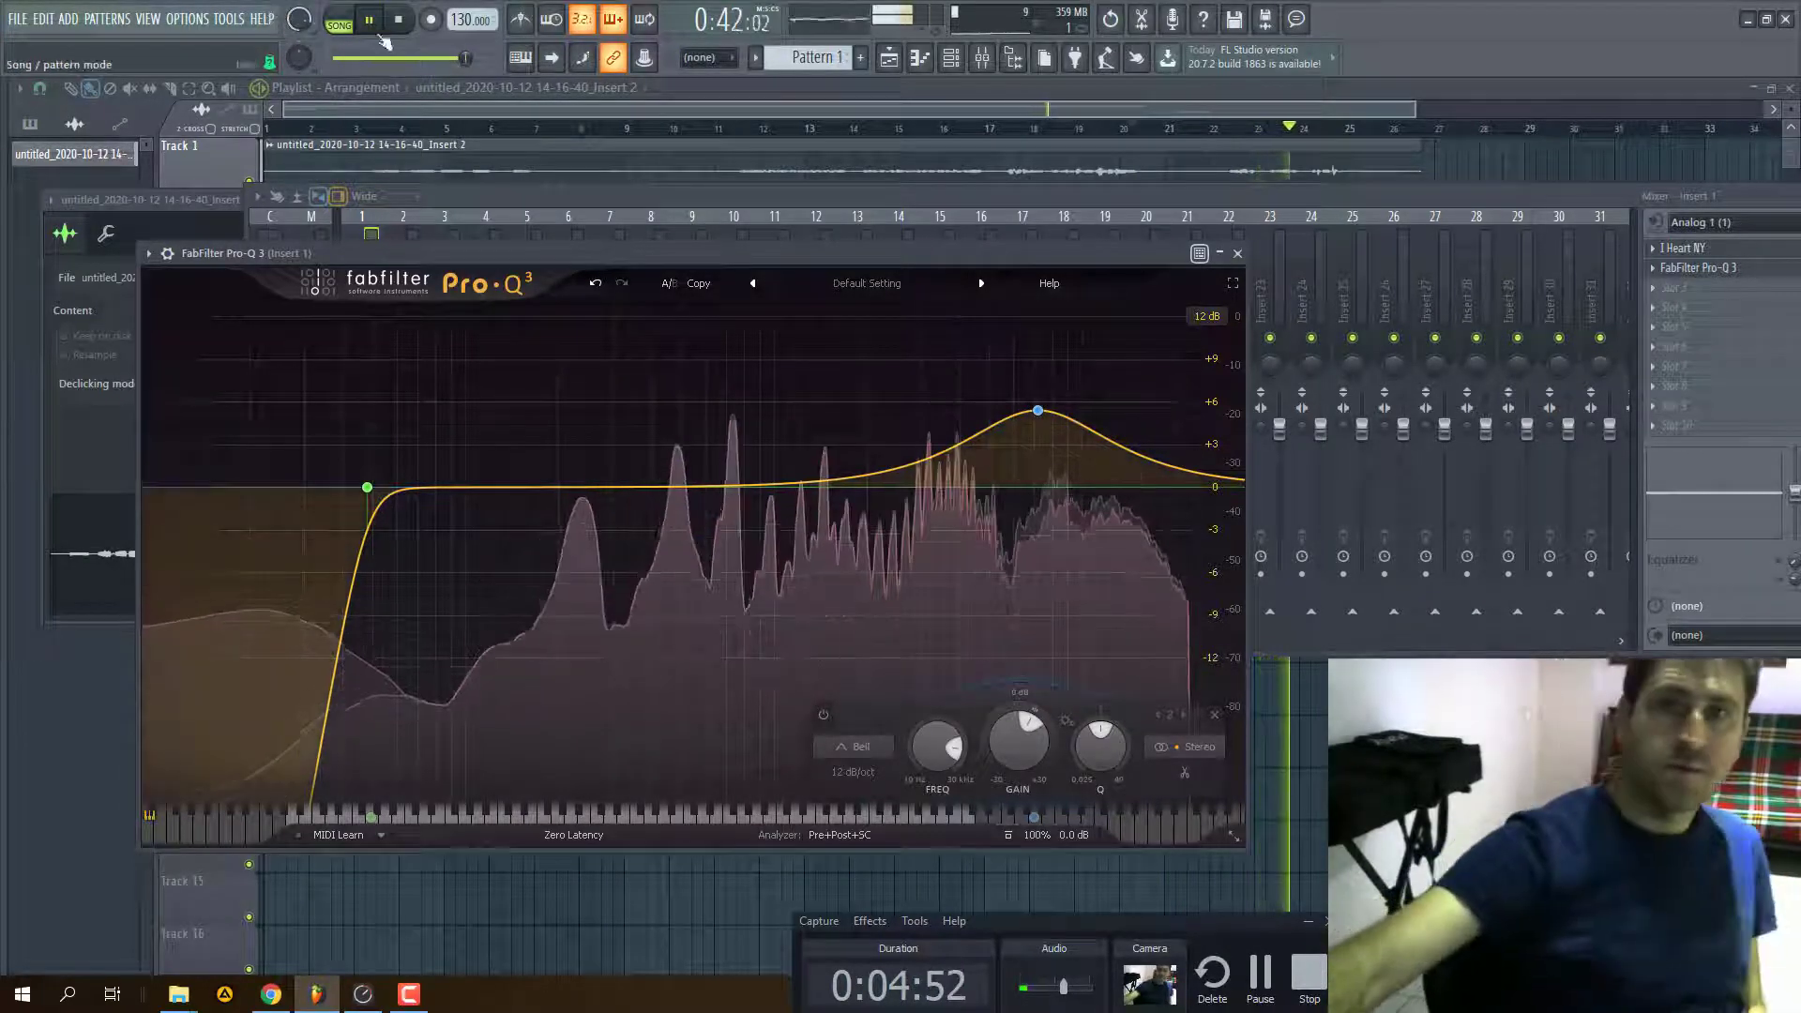
mouse_move(1039, 411)
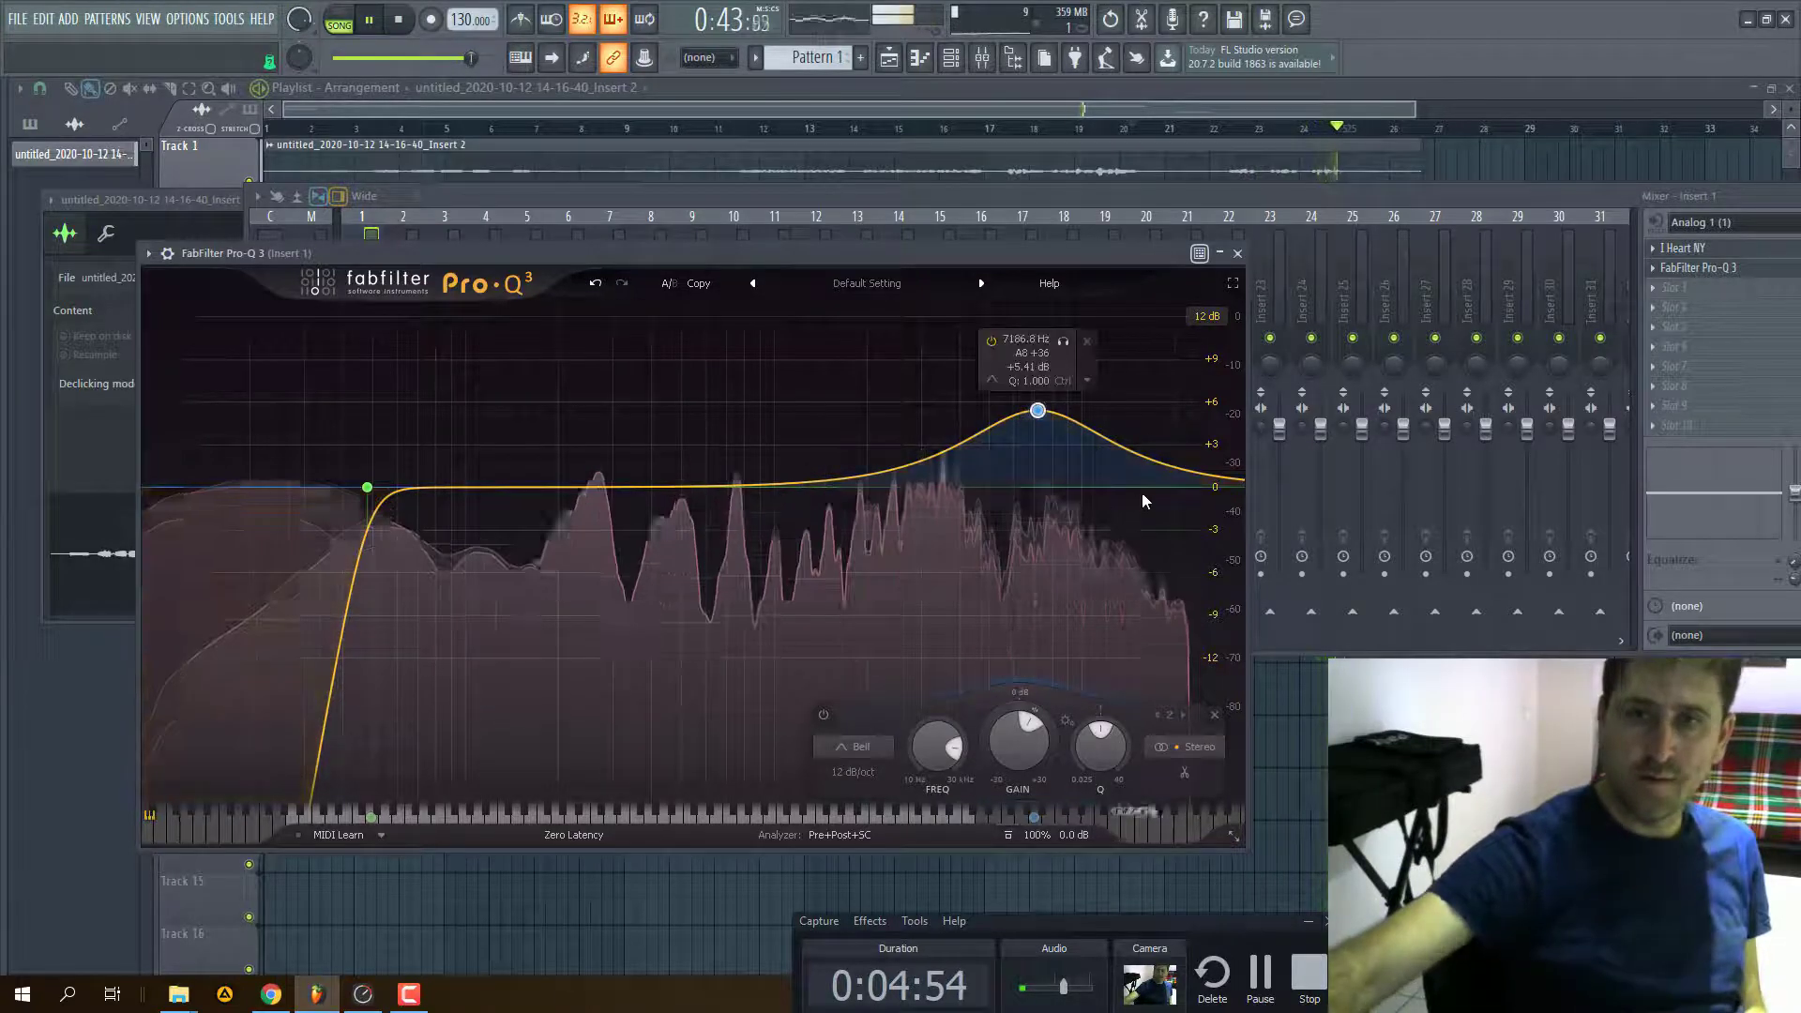
left_click_drag(1039, 411, 1029, 448)
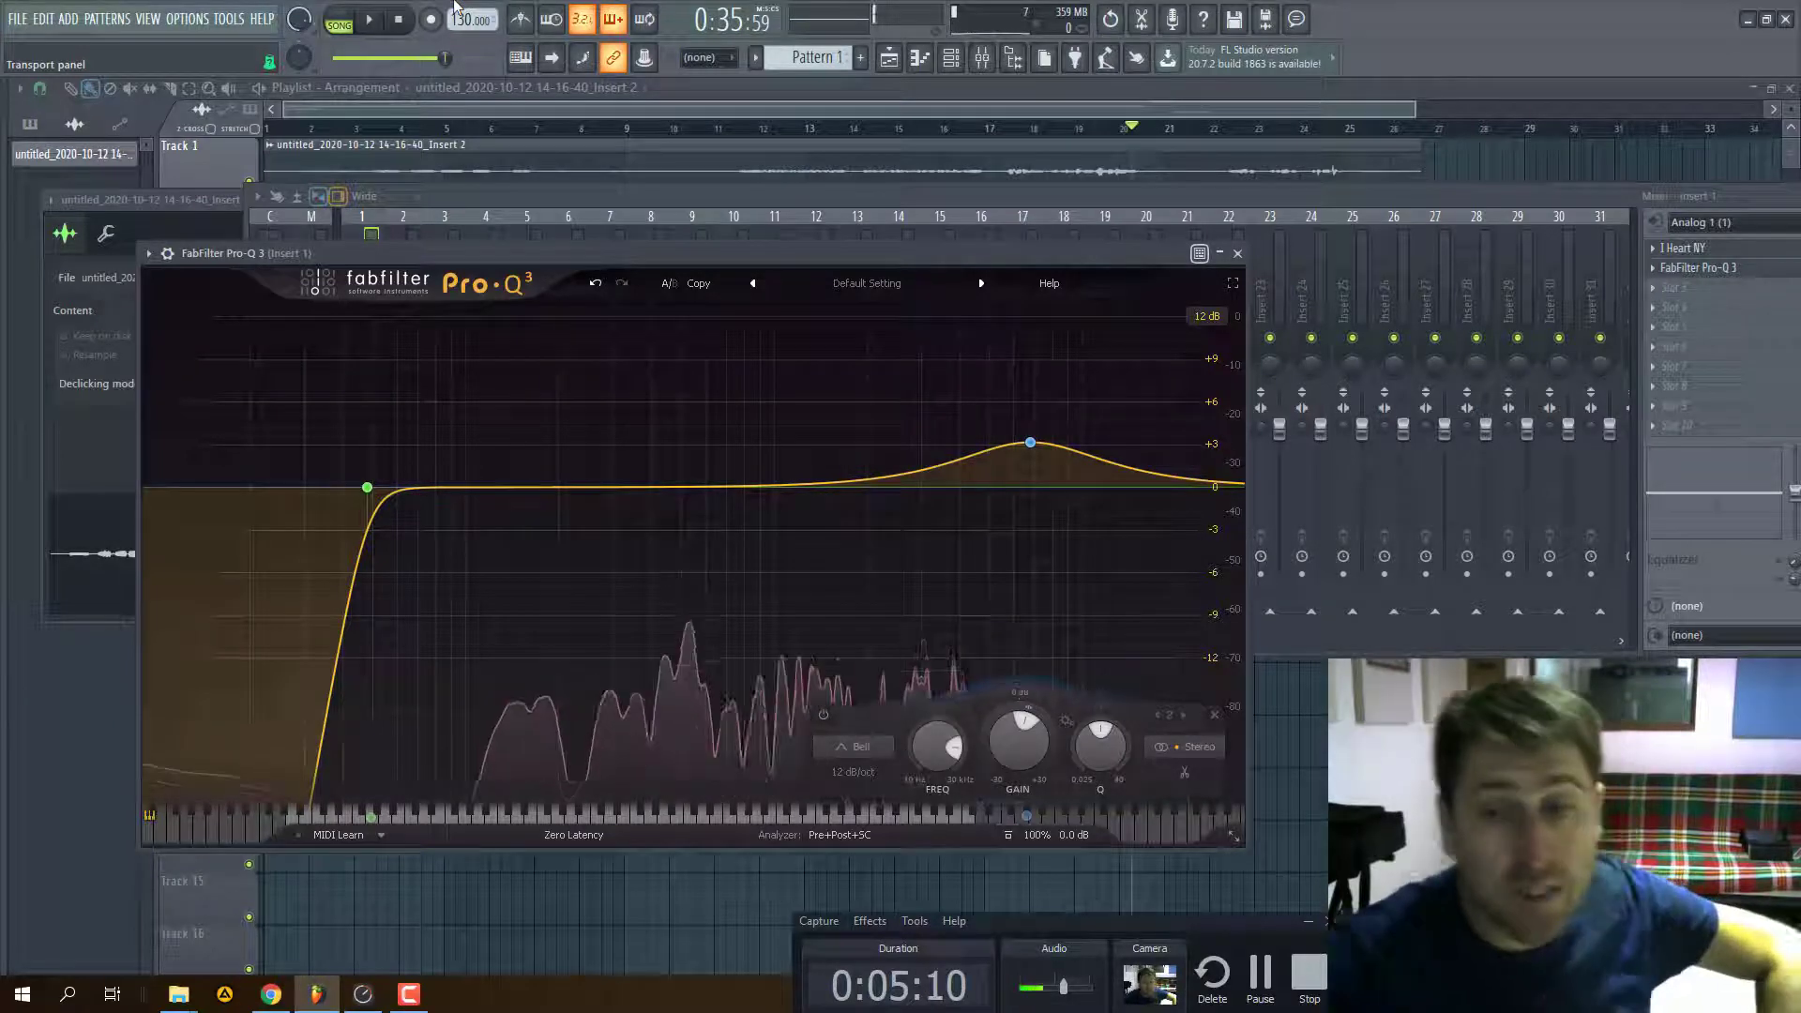
left_click(368, 18)
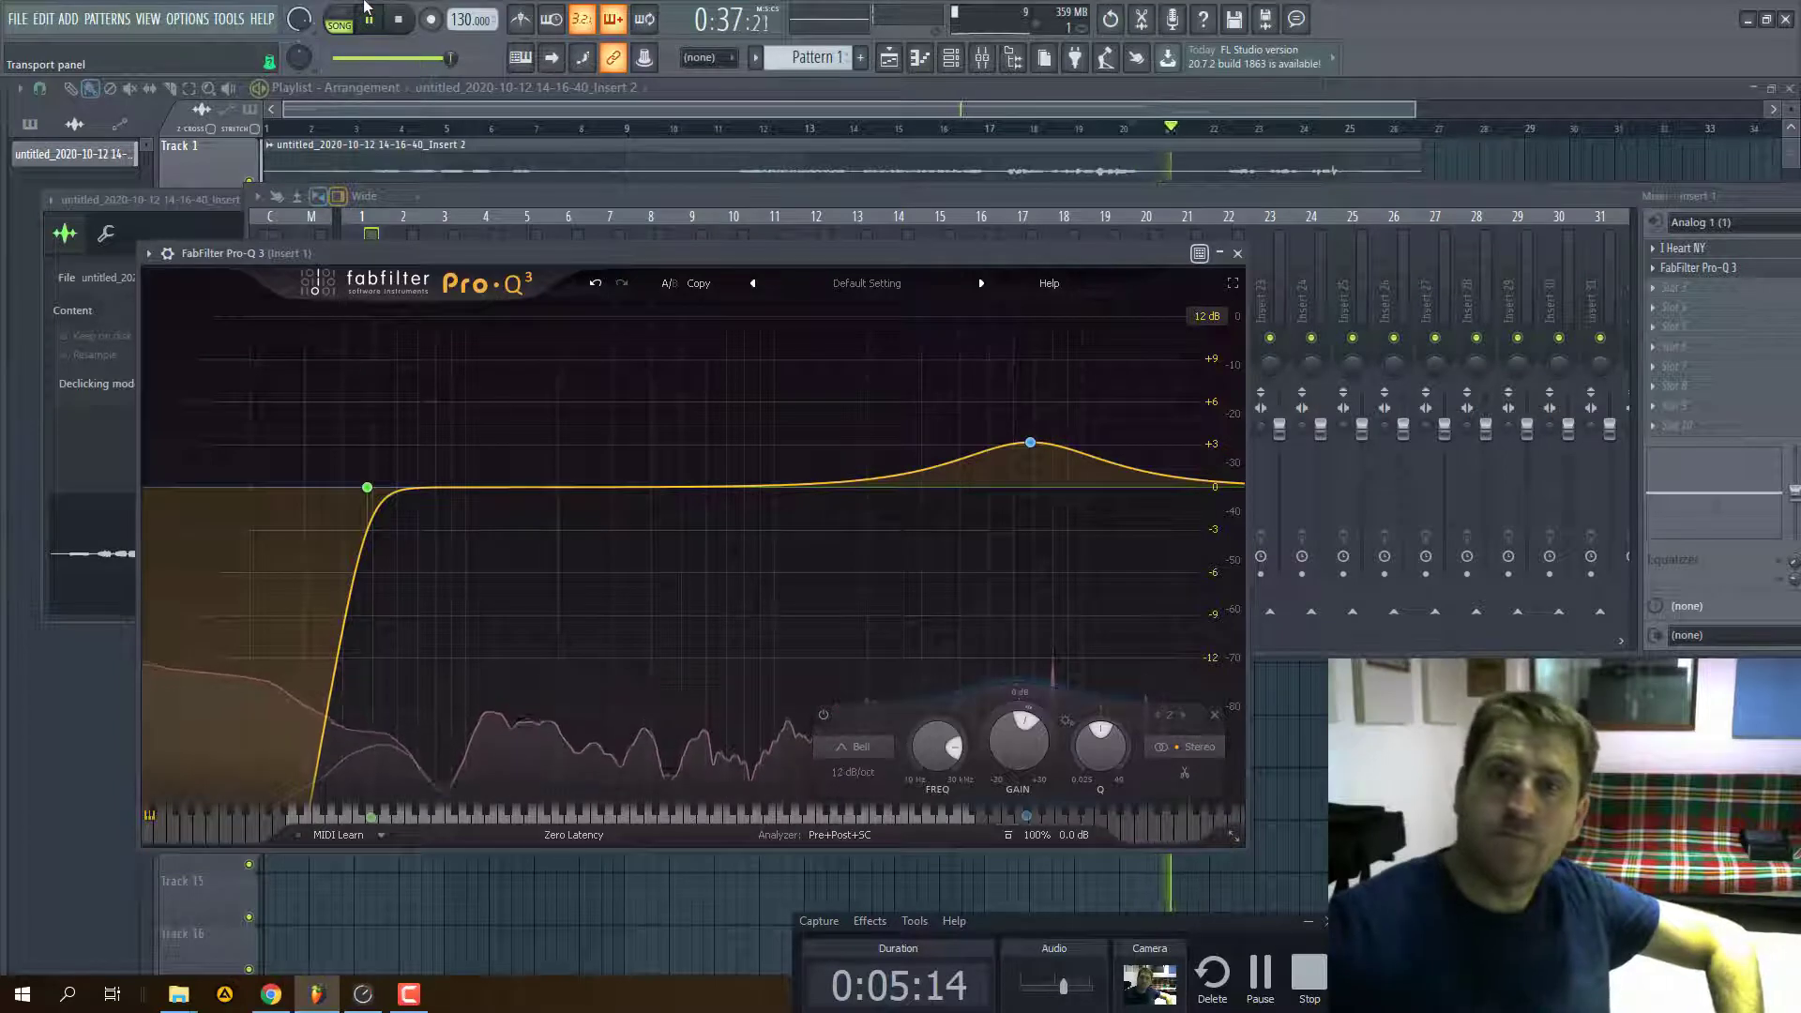
left_click_drag(456, 65, 403, 64)
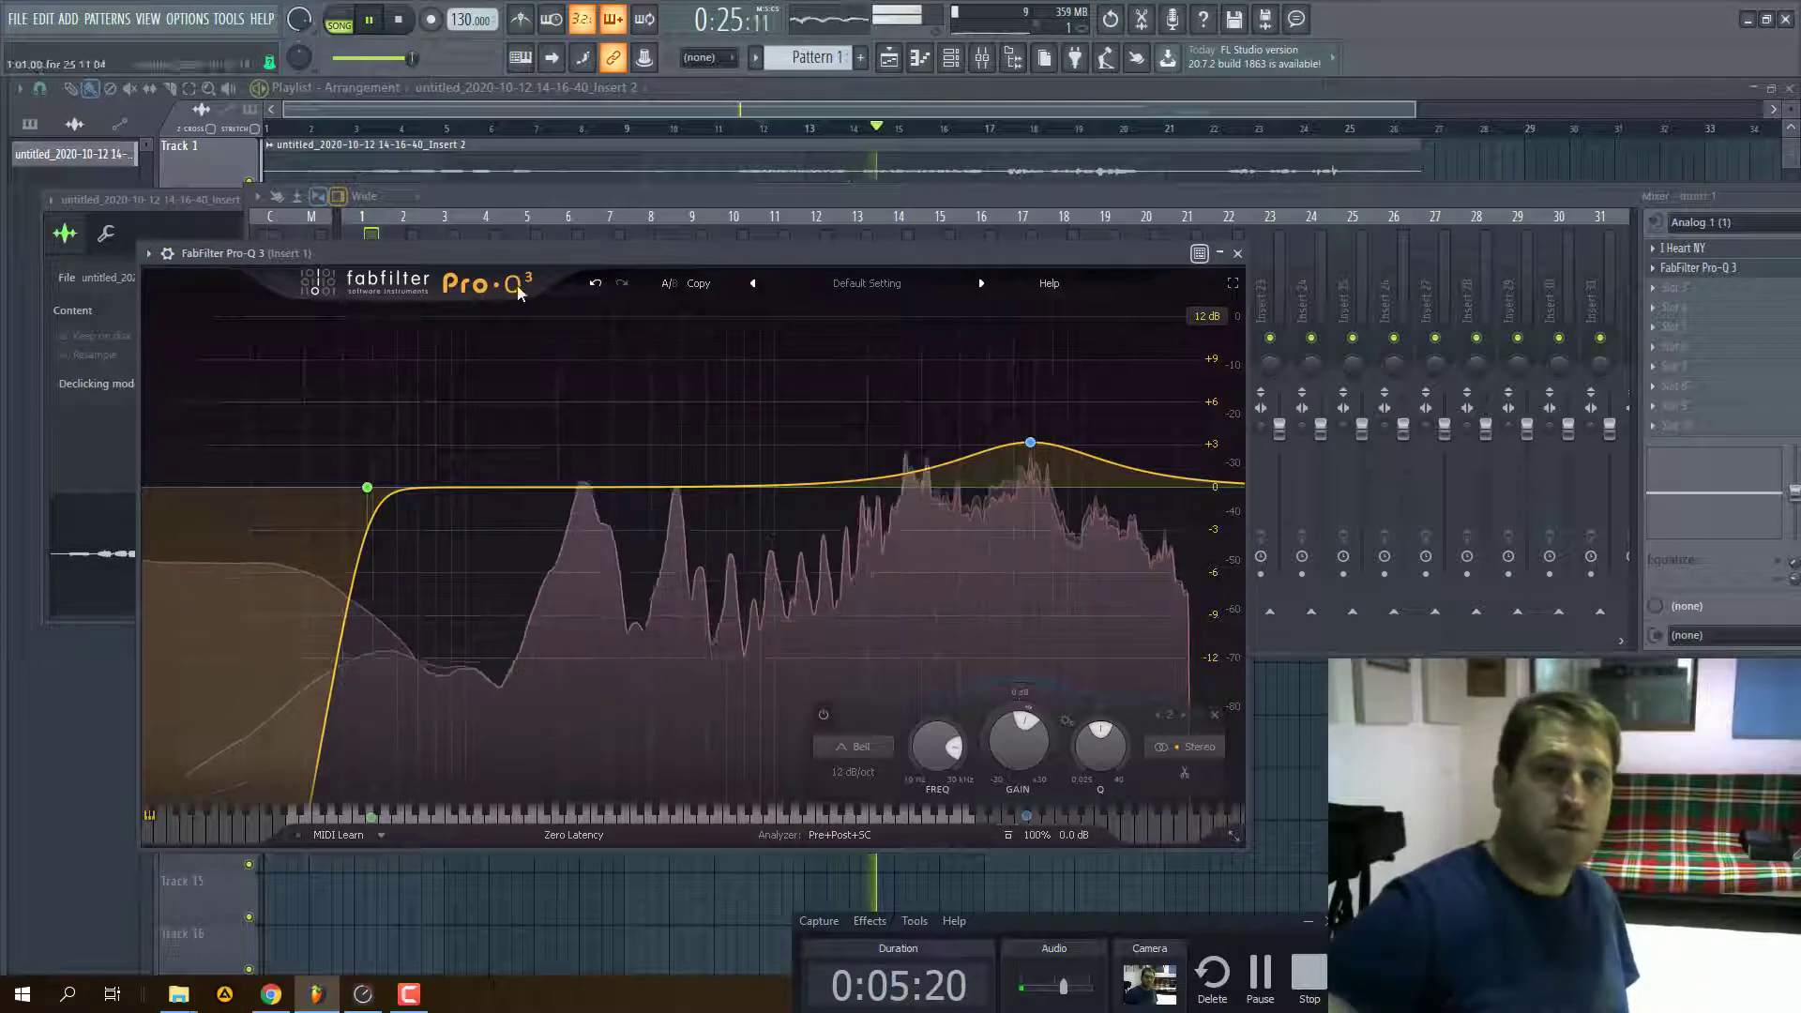
- Raise the low cut to about 97 Hz, add flat bells around a low-mid dip of about -3 dB, and rewind to listen
left_click_drag(368, 487, 464, 479)
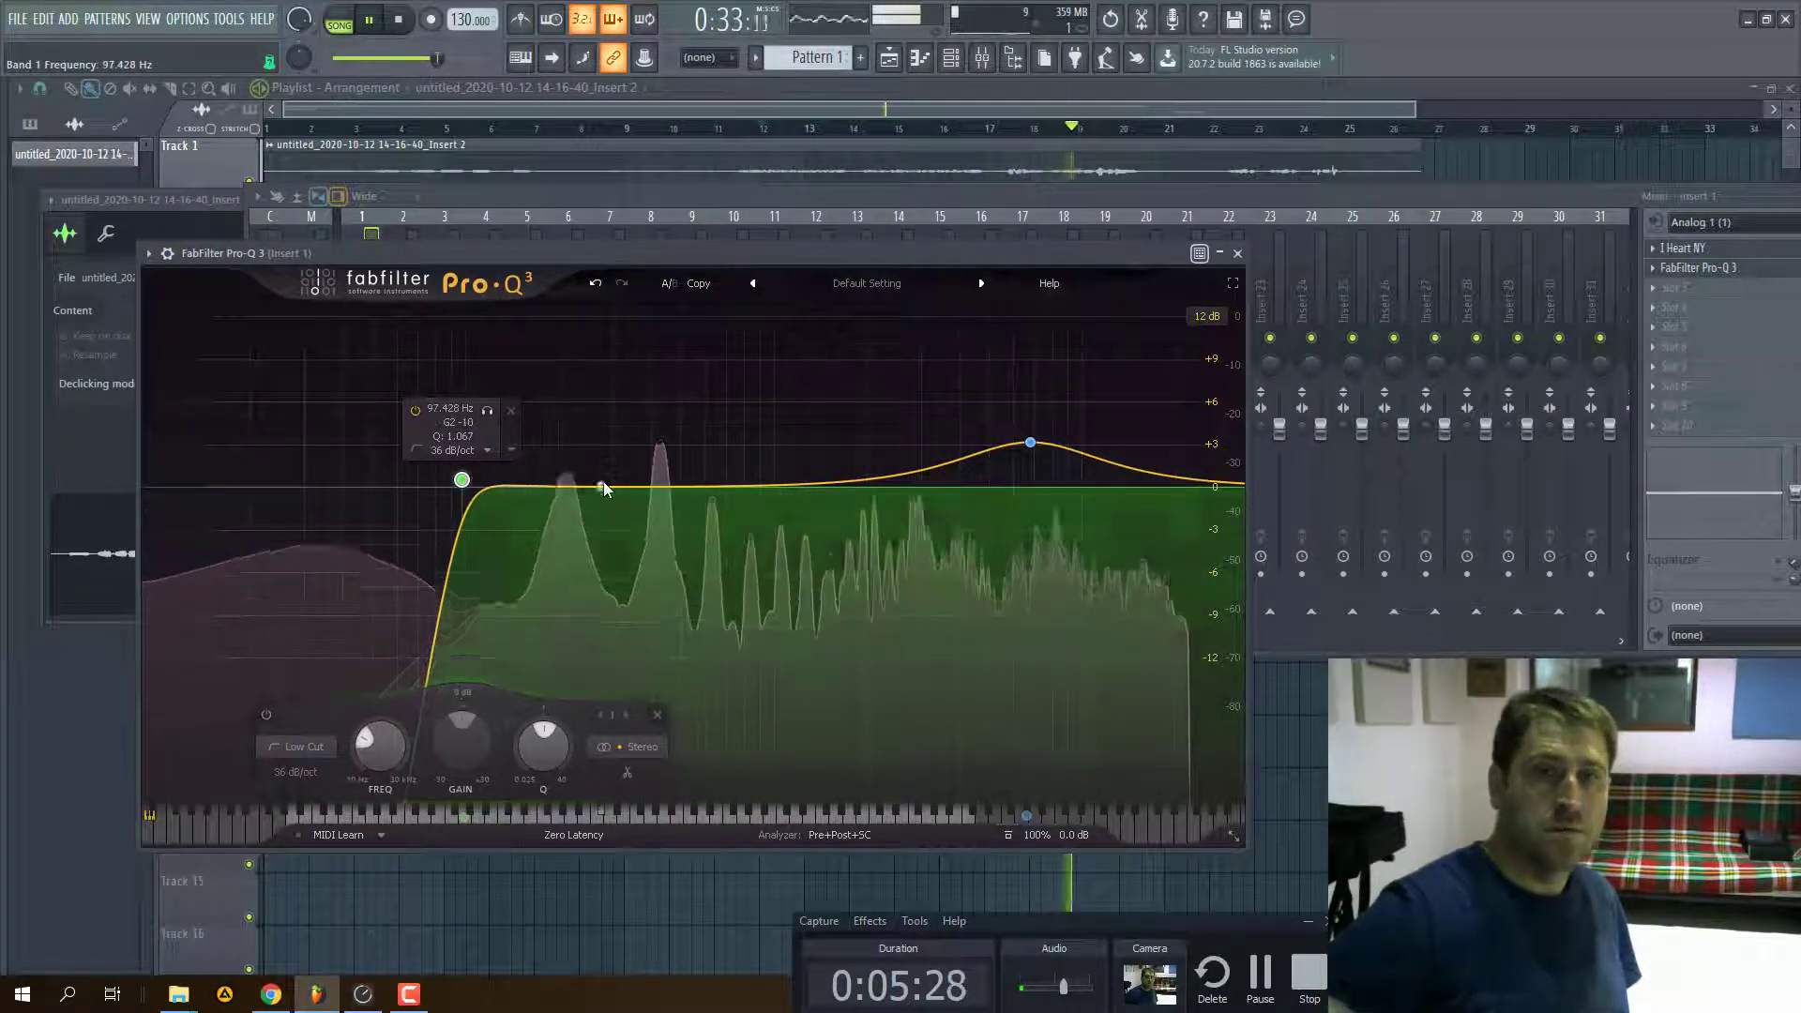
left_click(538, 486)
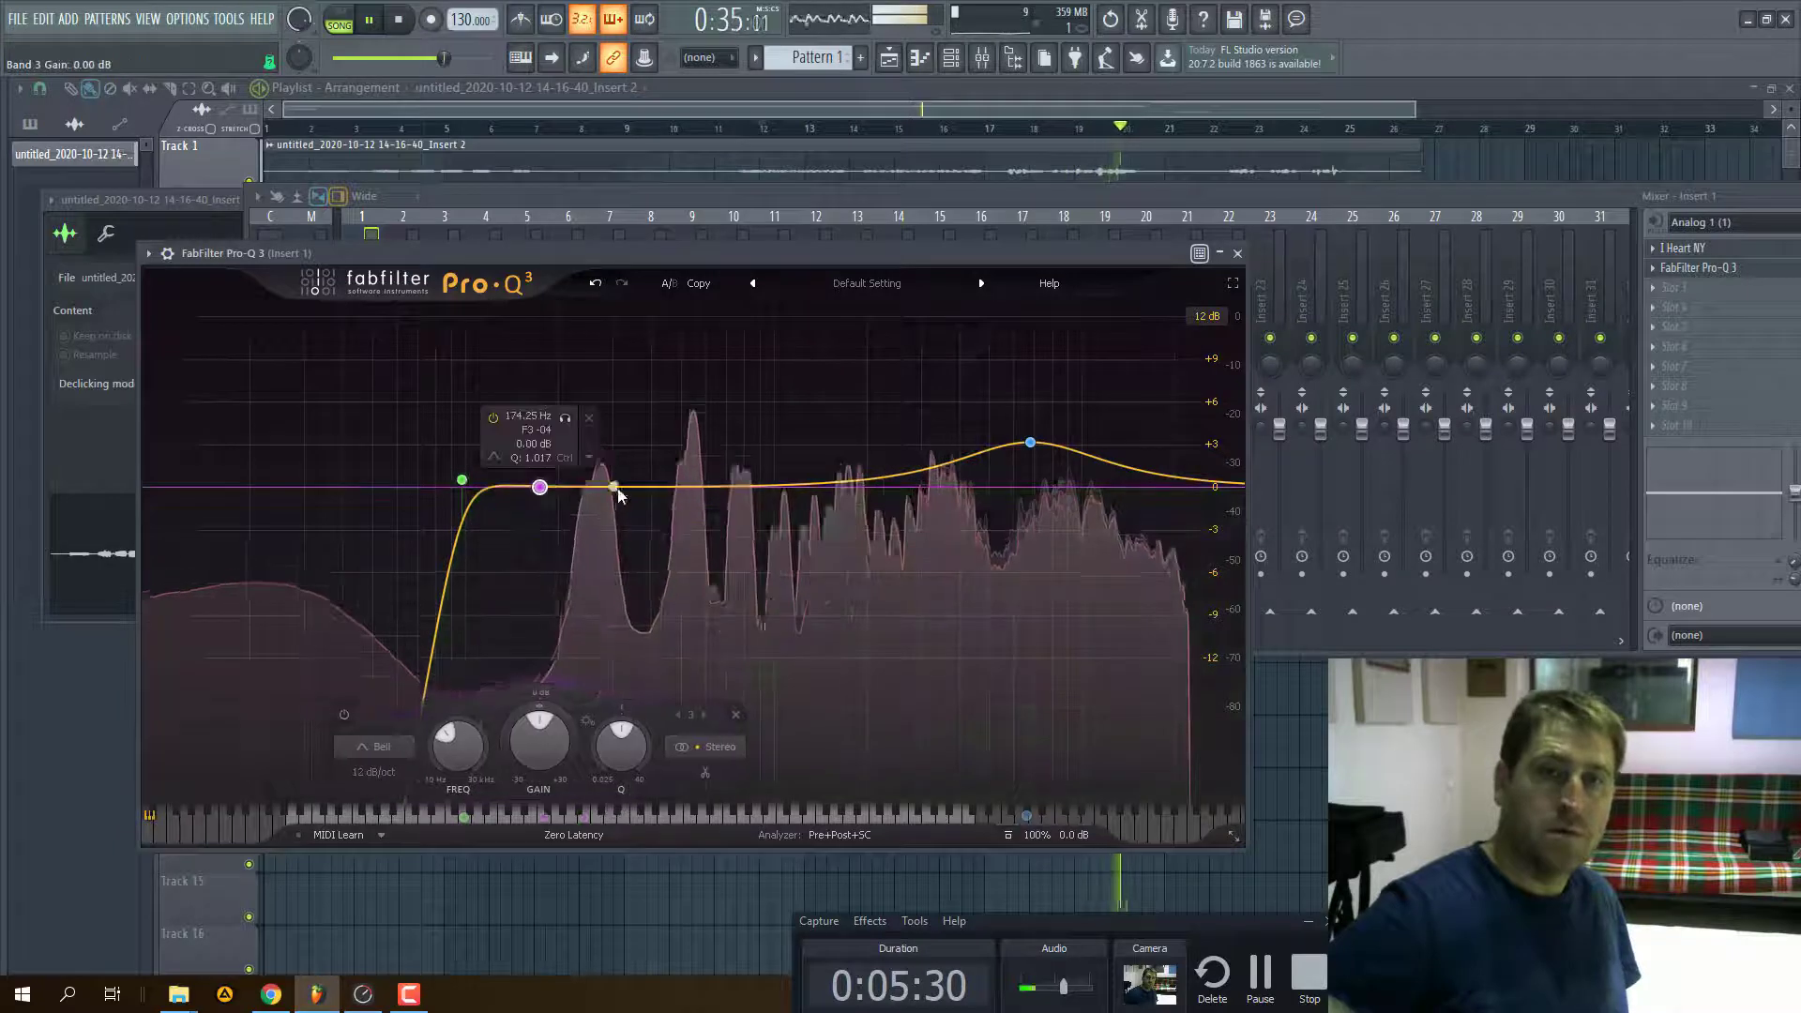
left_click(664, 486)
left_click_drag(582, 486, 583, 530)
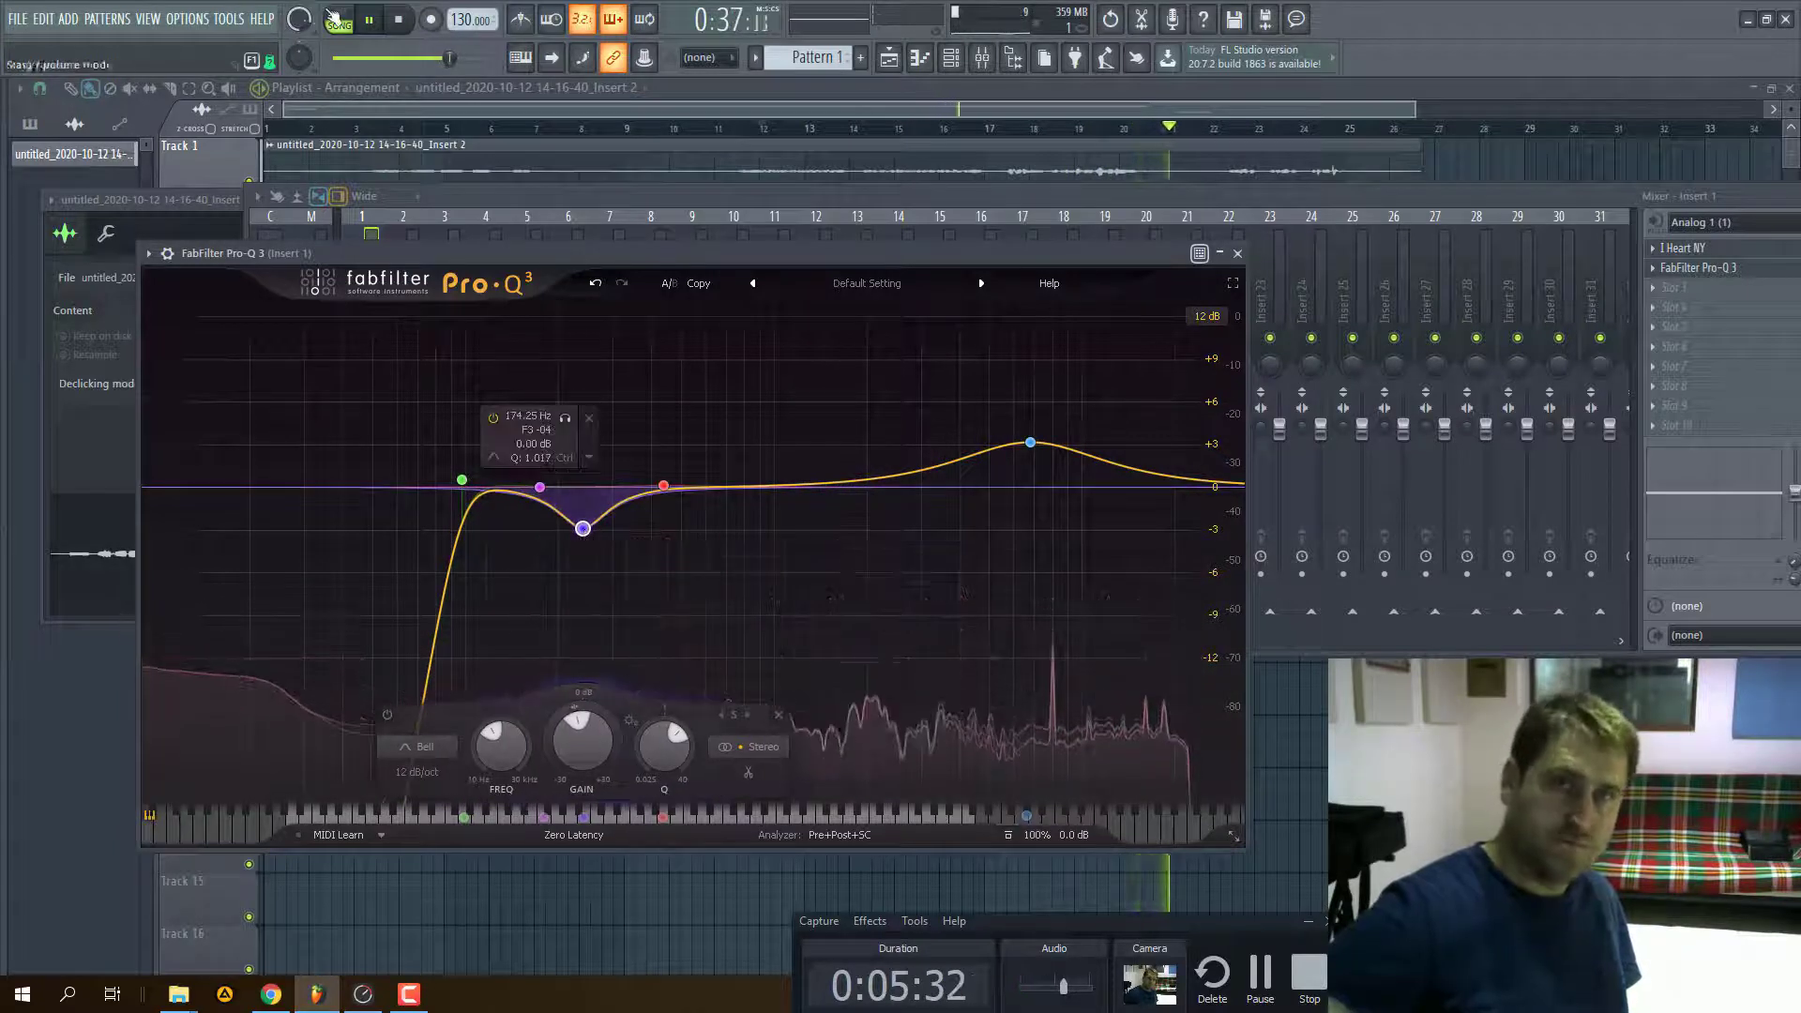
left_click_drag(446, 58, 398, 58)
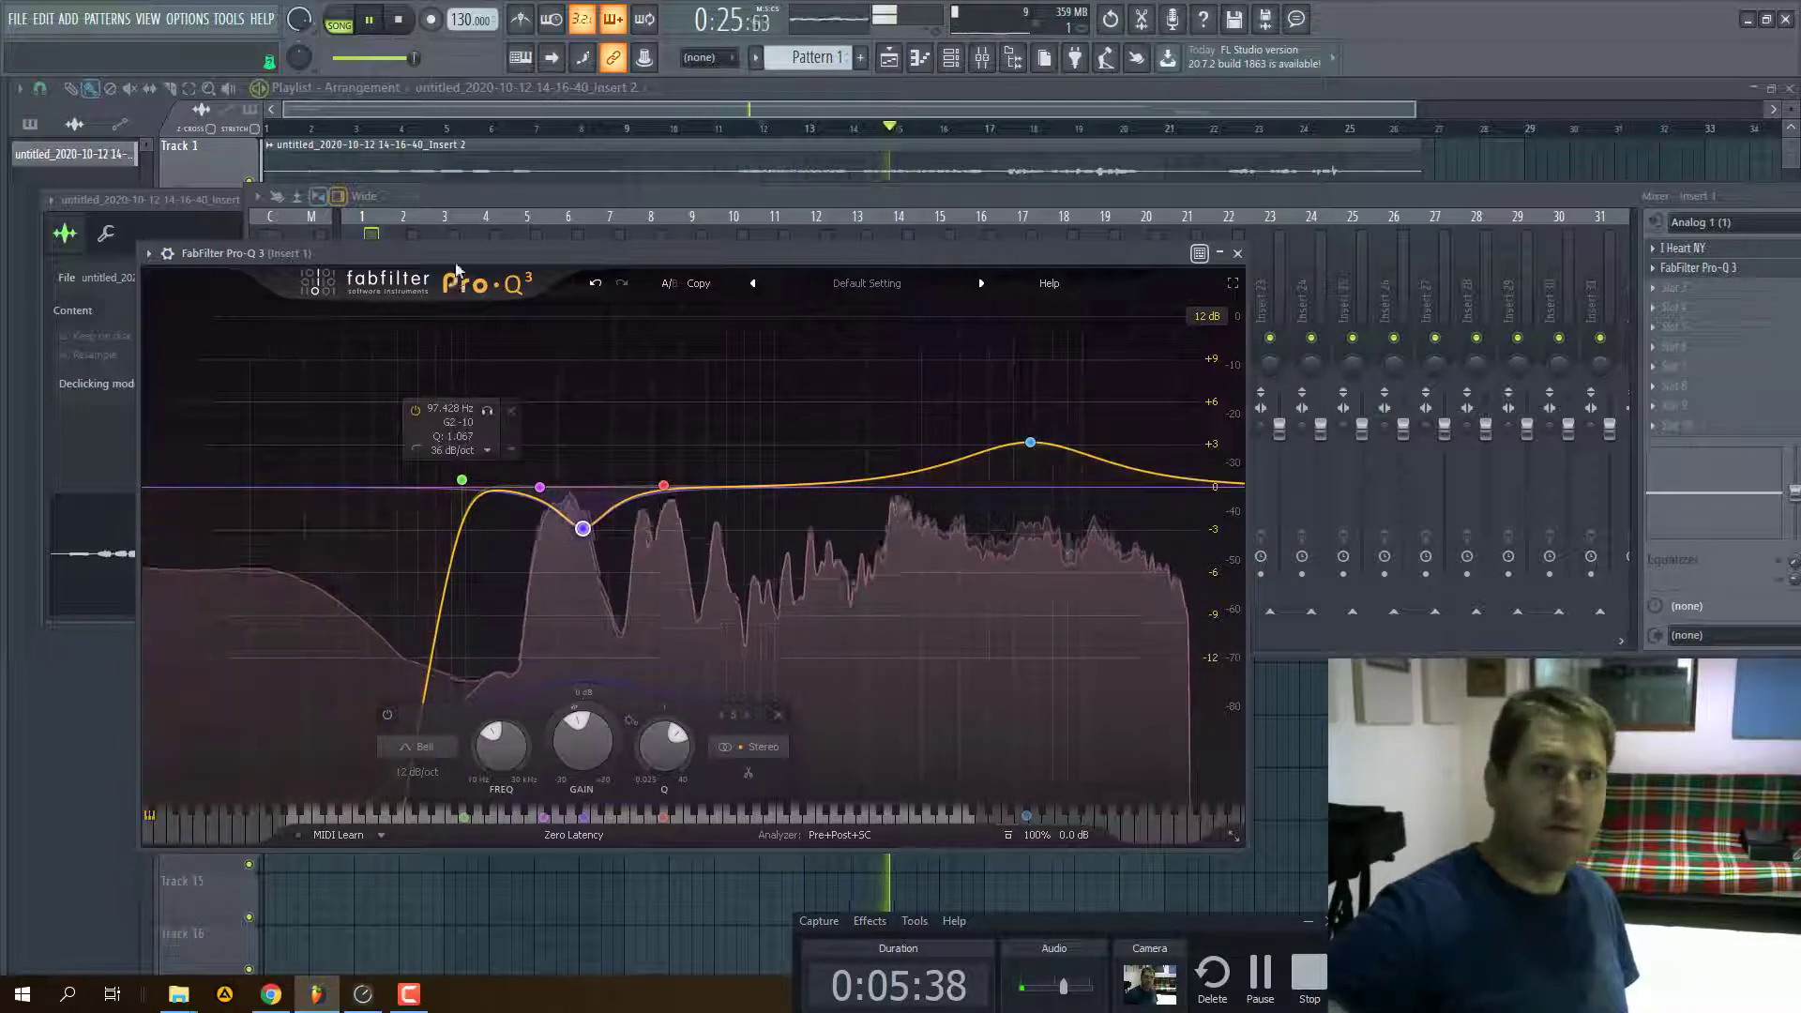
- Move the Pro-Q 3 window clear of the mixer, stop playback, and load Neoverb in Insert 20's first effect slot
left_click_drag(841, 253, 844, 532)
left_click(479, 359)
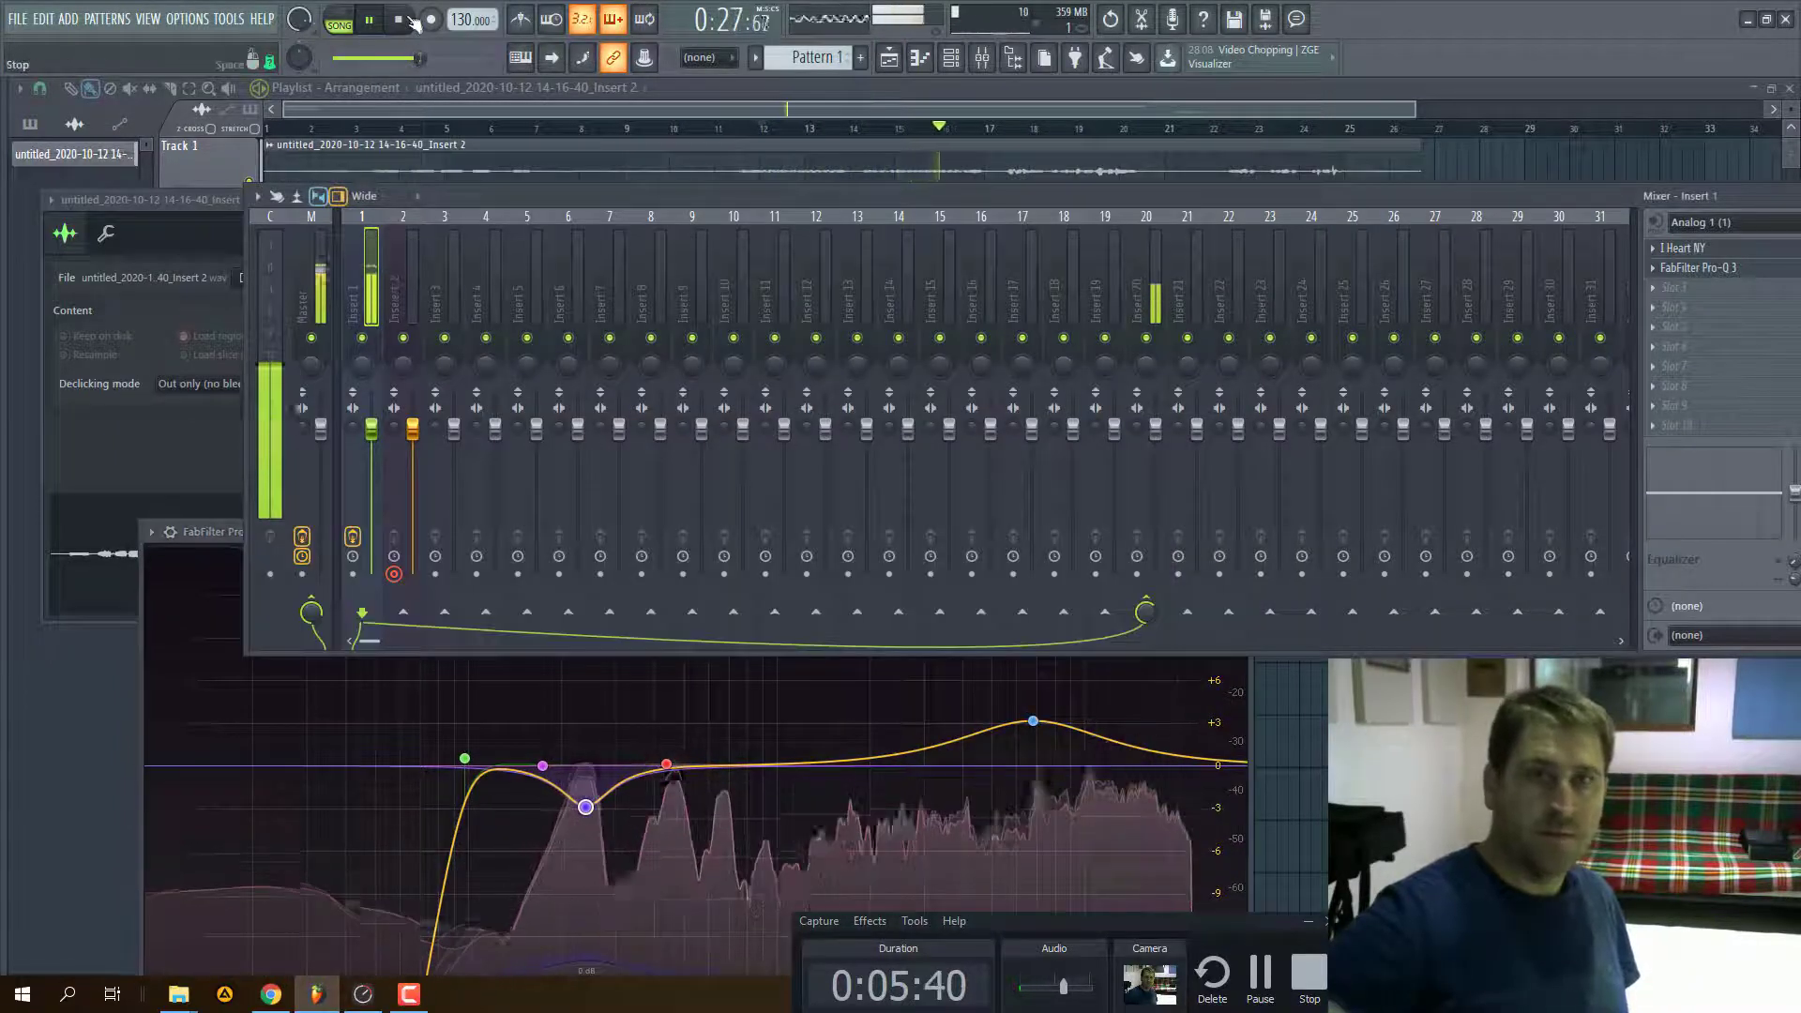
key("space")
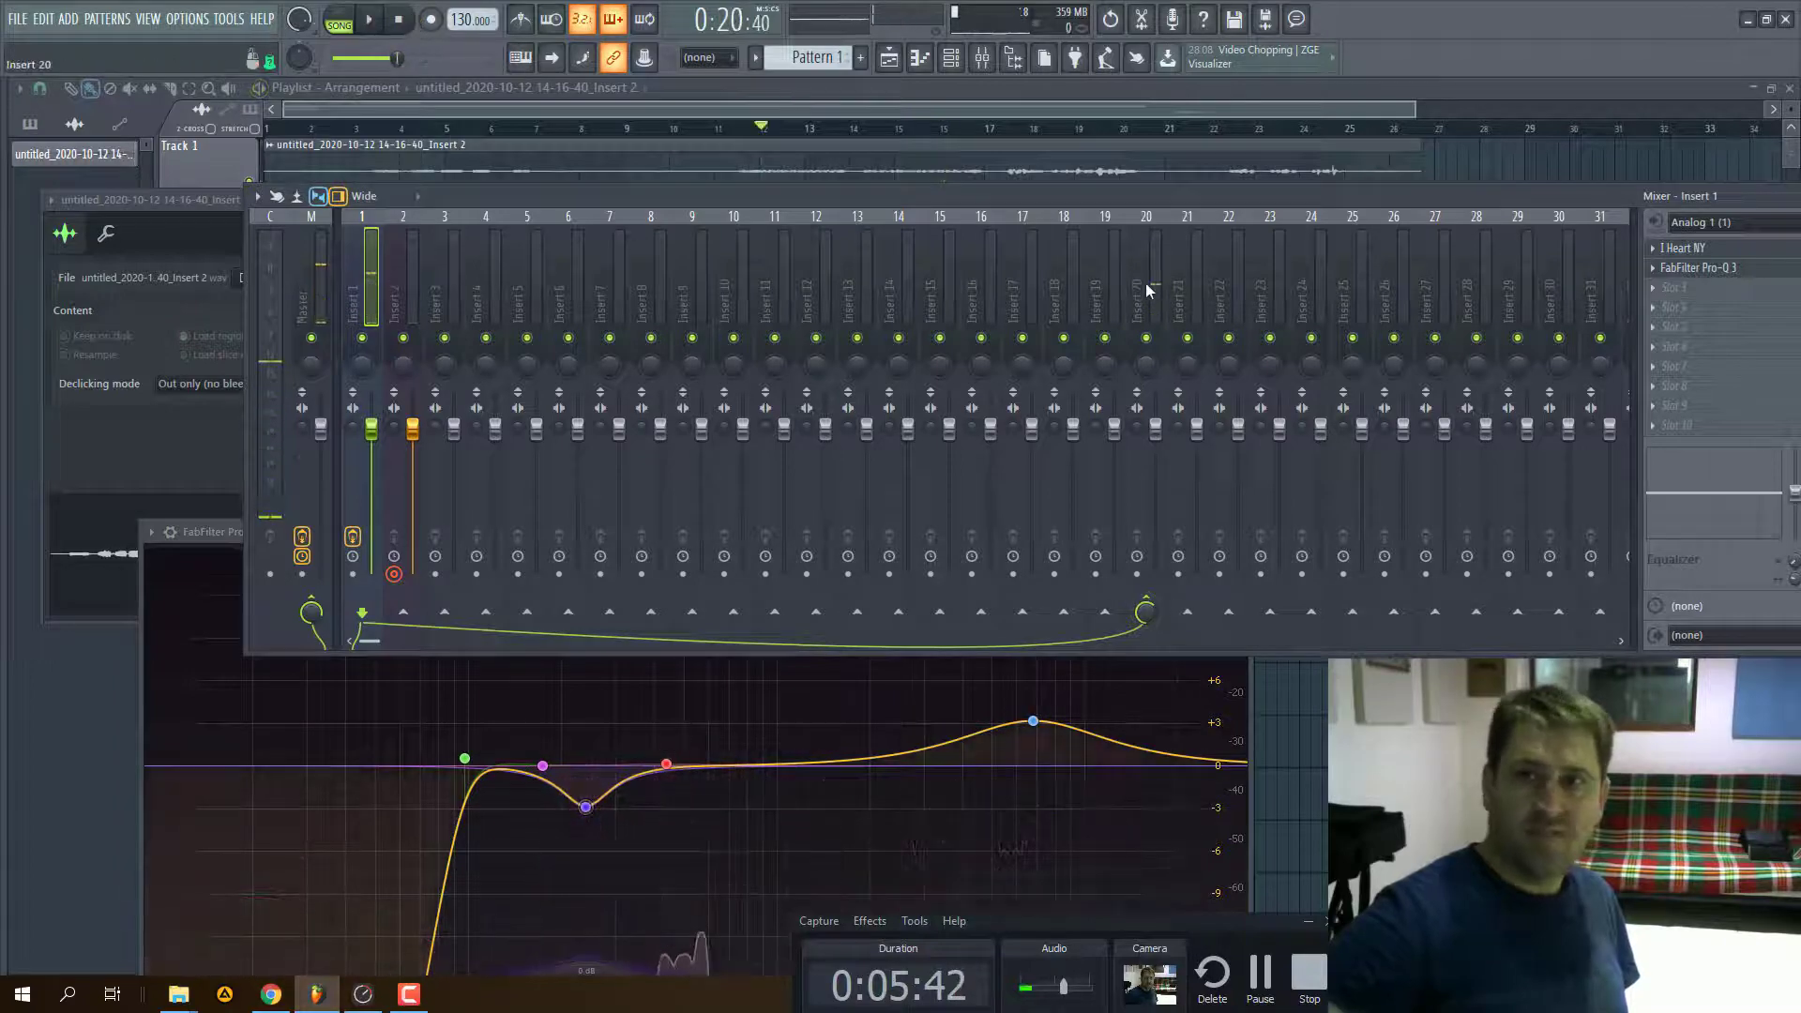
left_click(1148, 291)
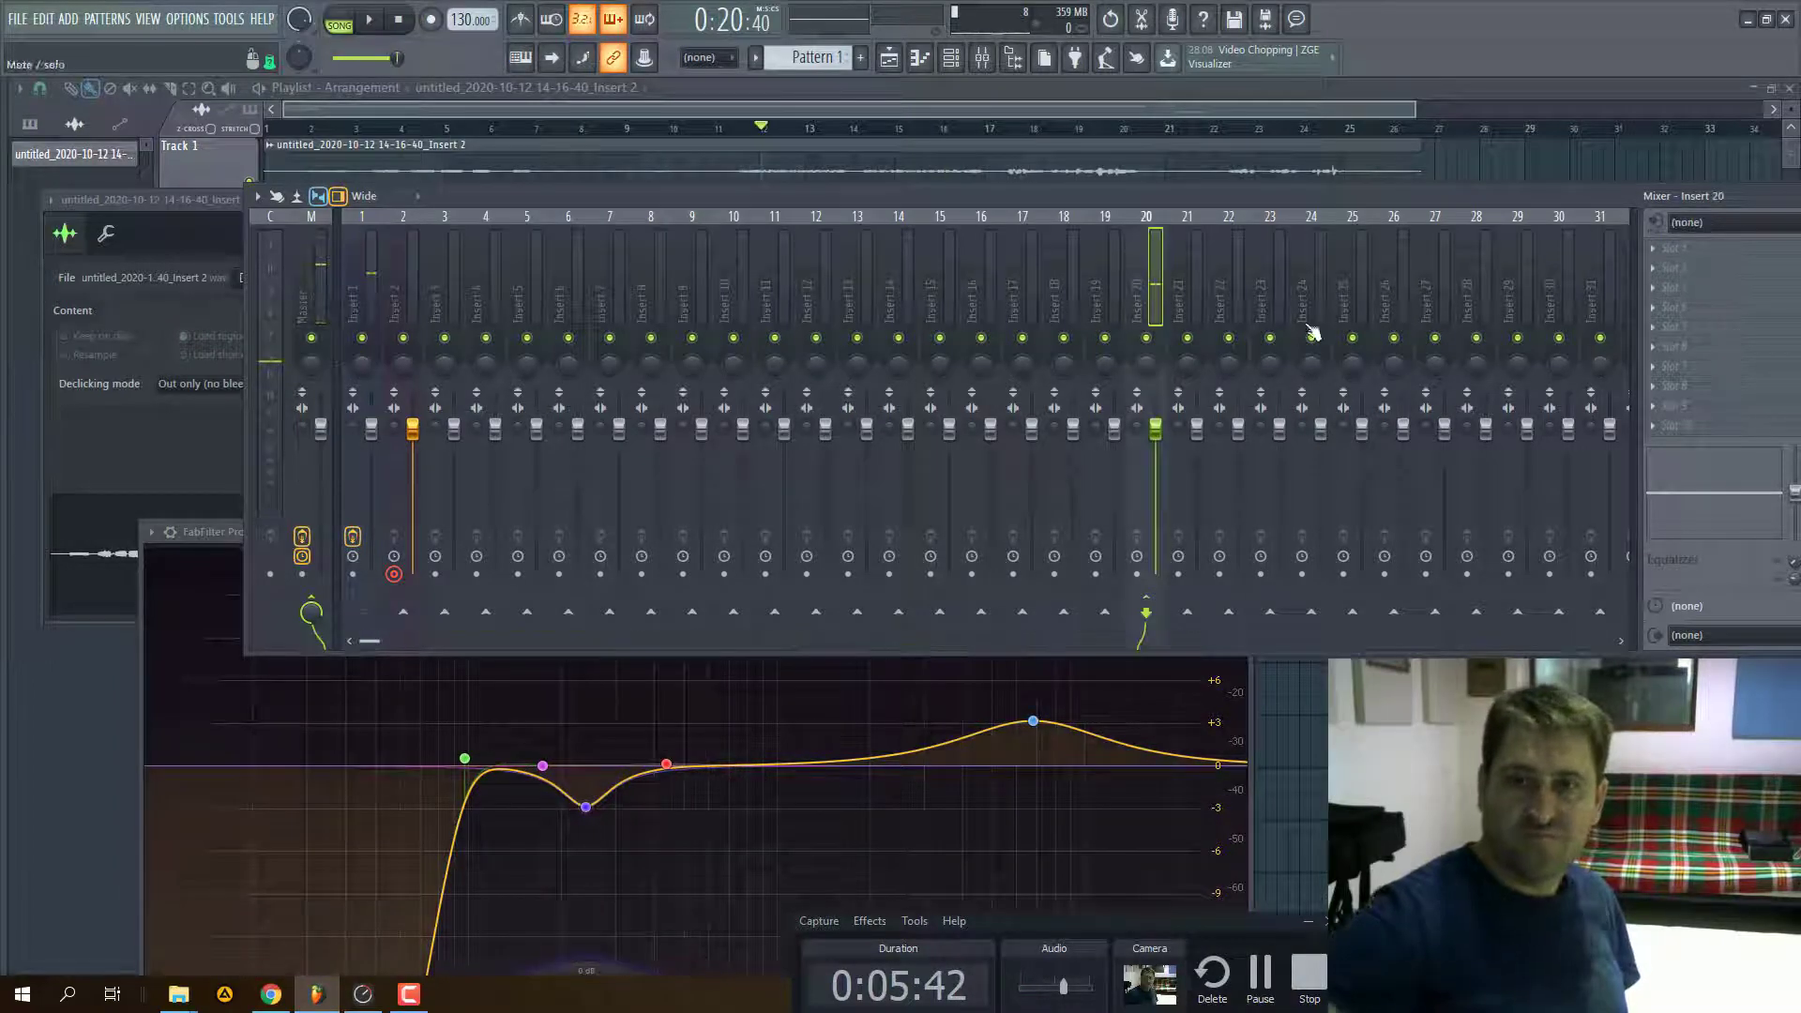
left_click(1657, 251)
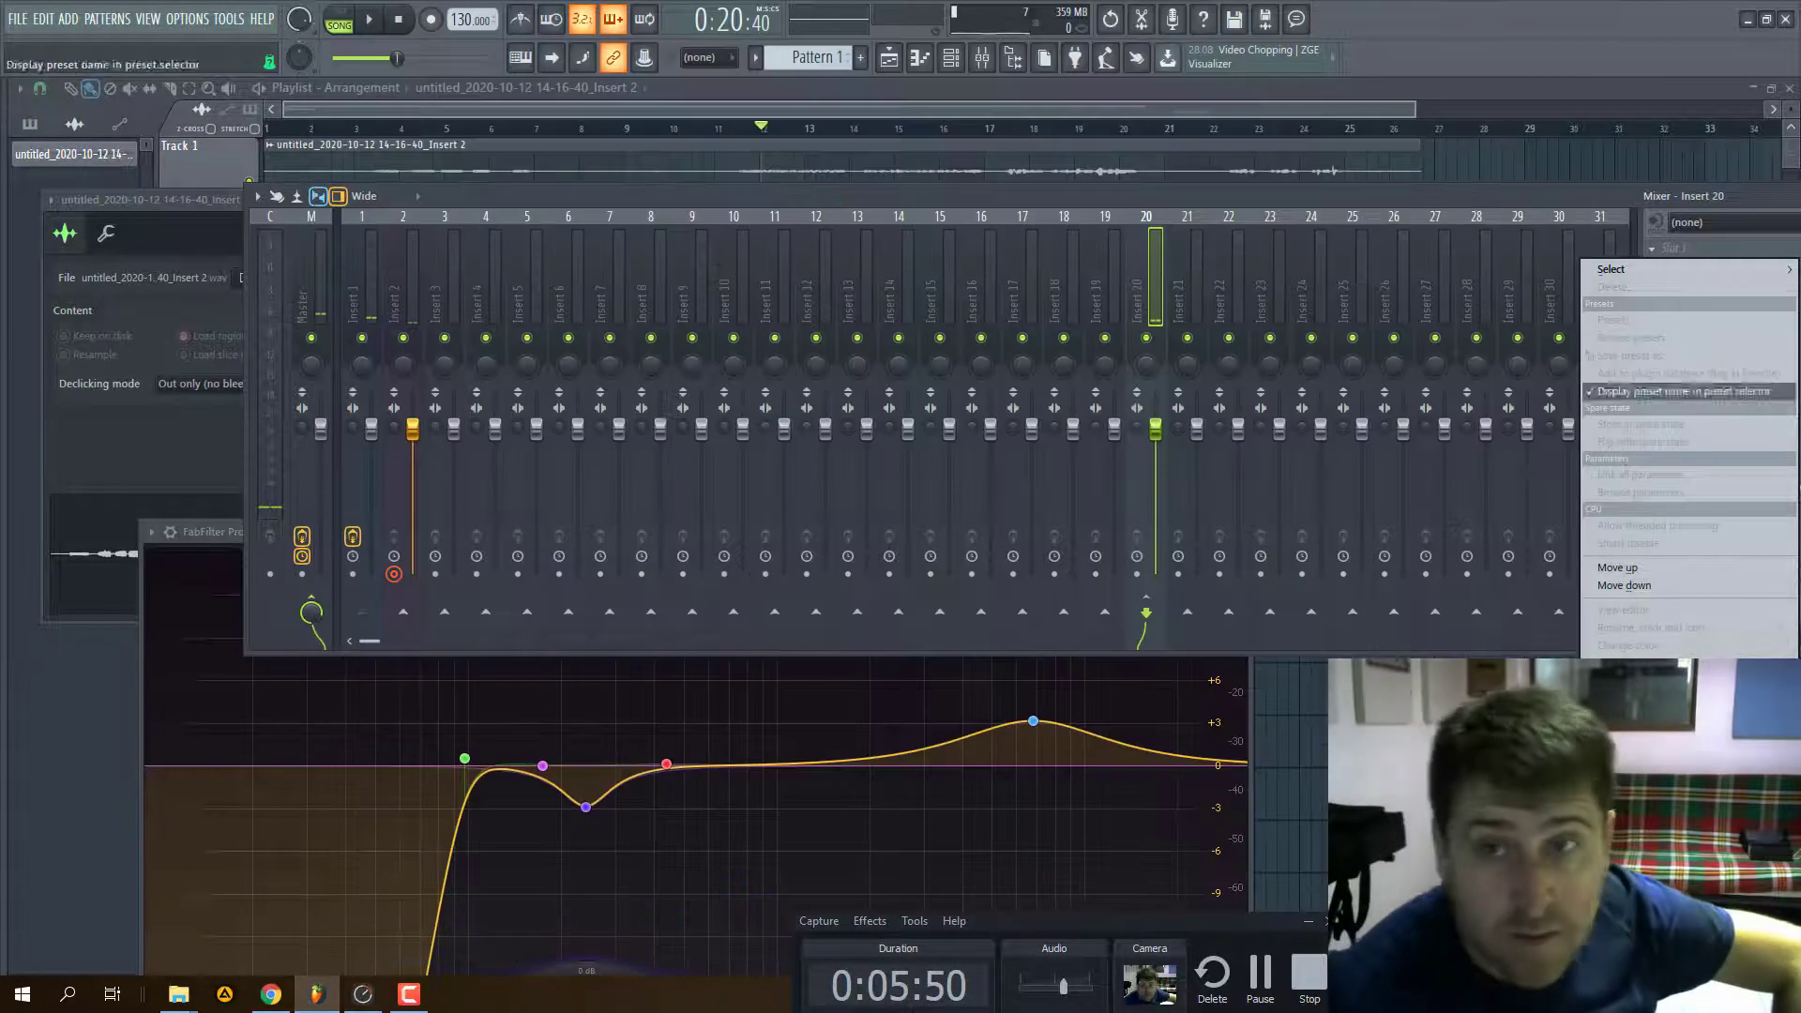
mouse_move(1617, 267)
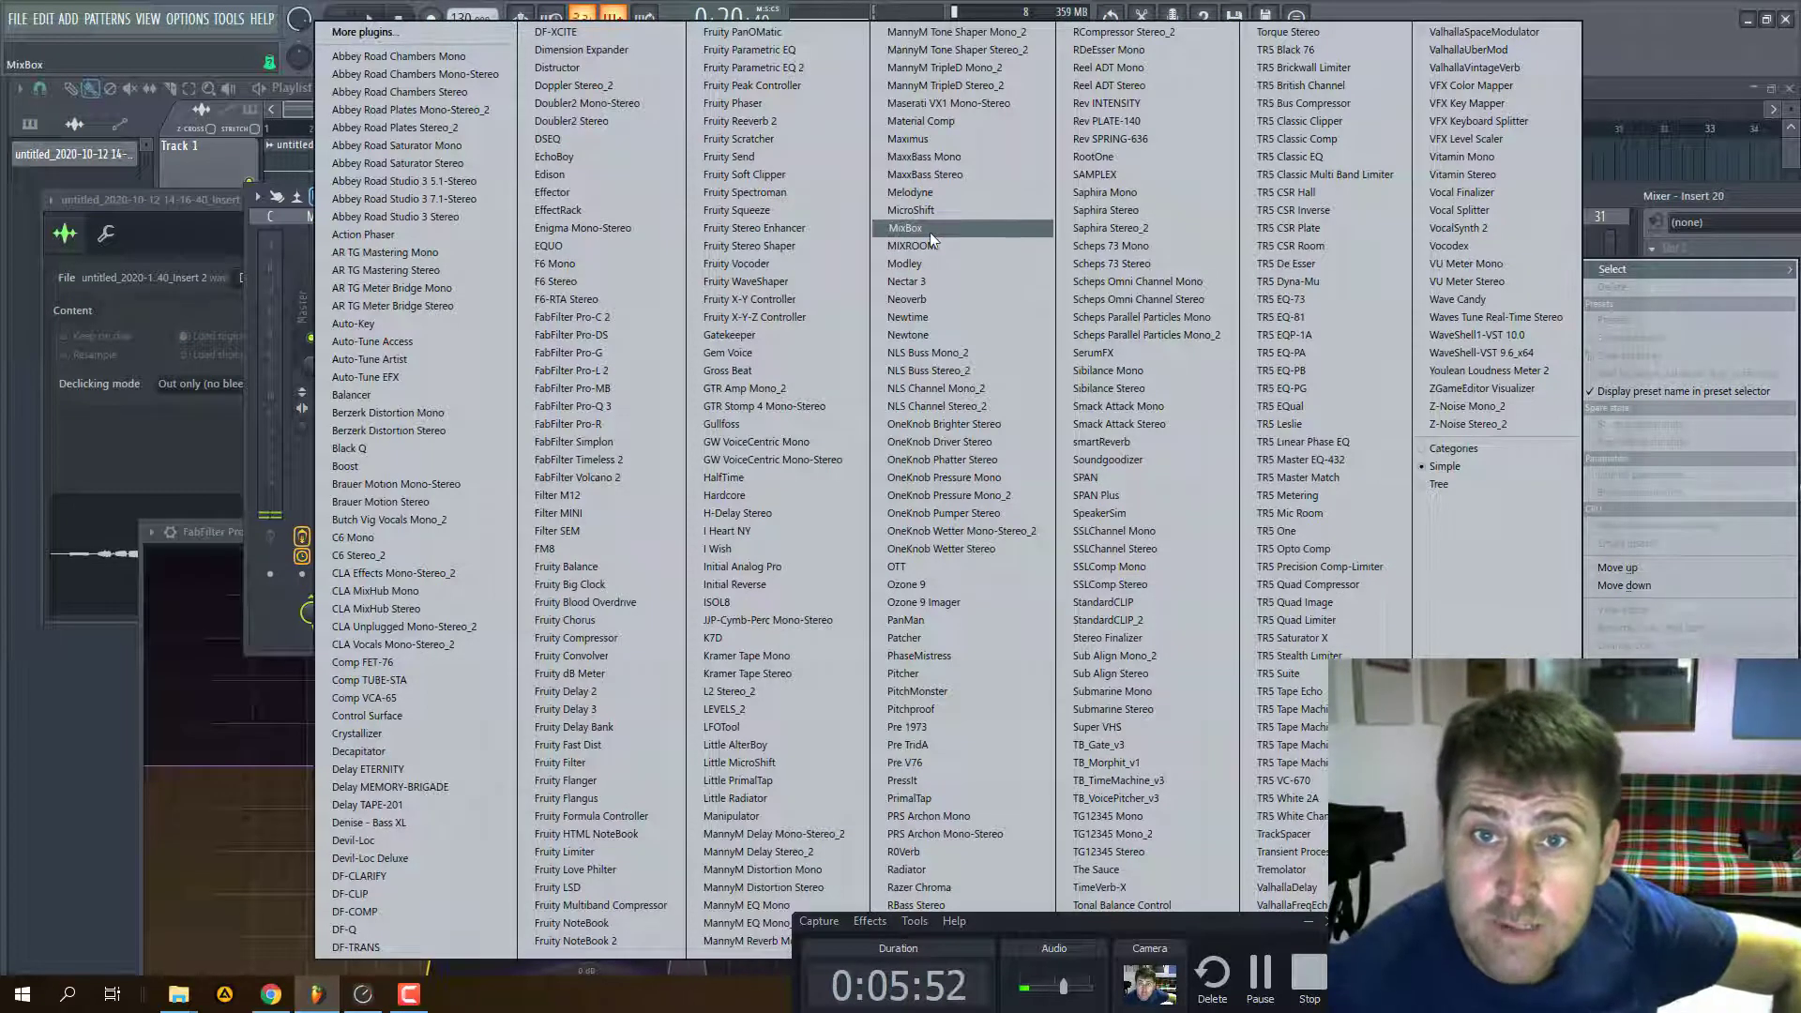
left_click(926, 298)
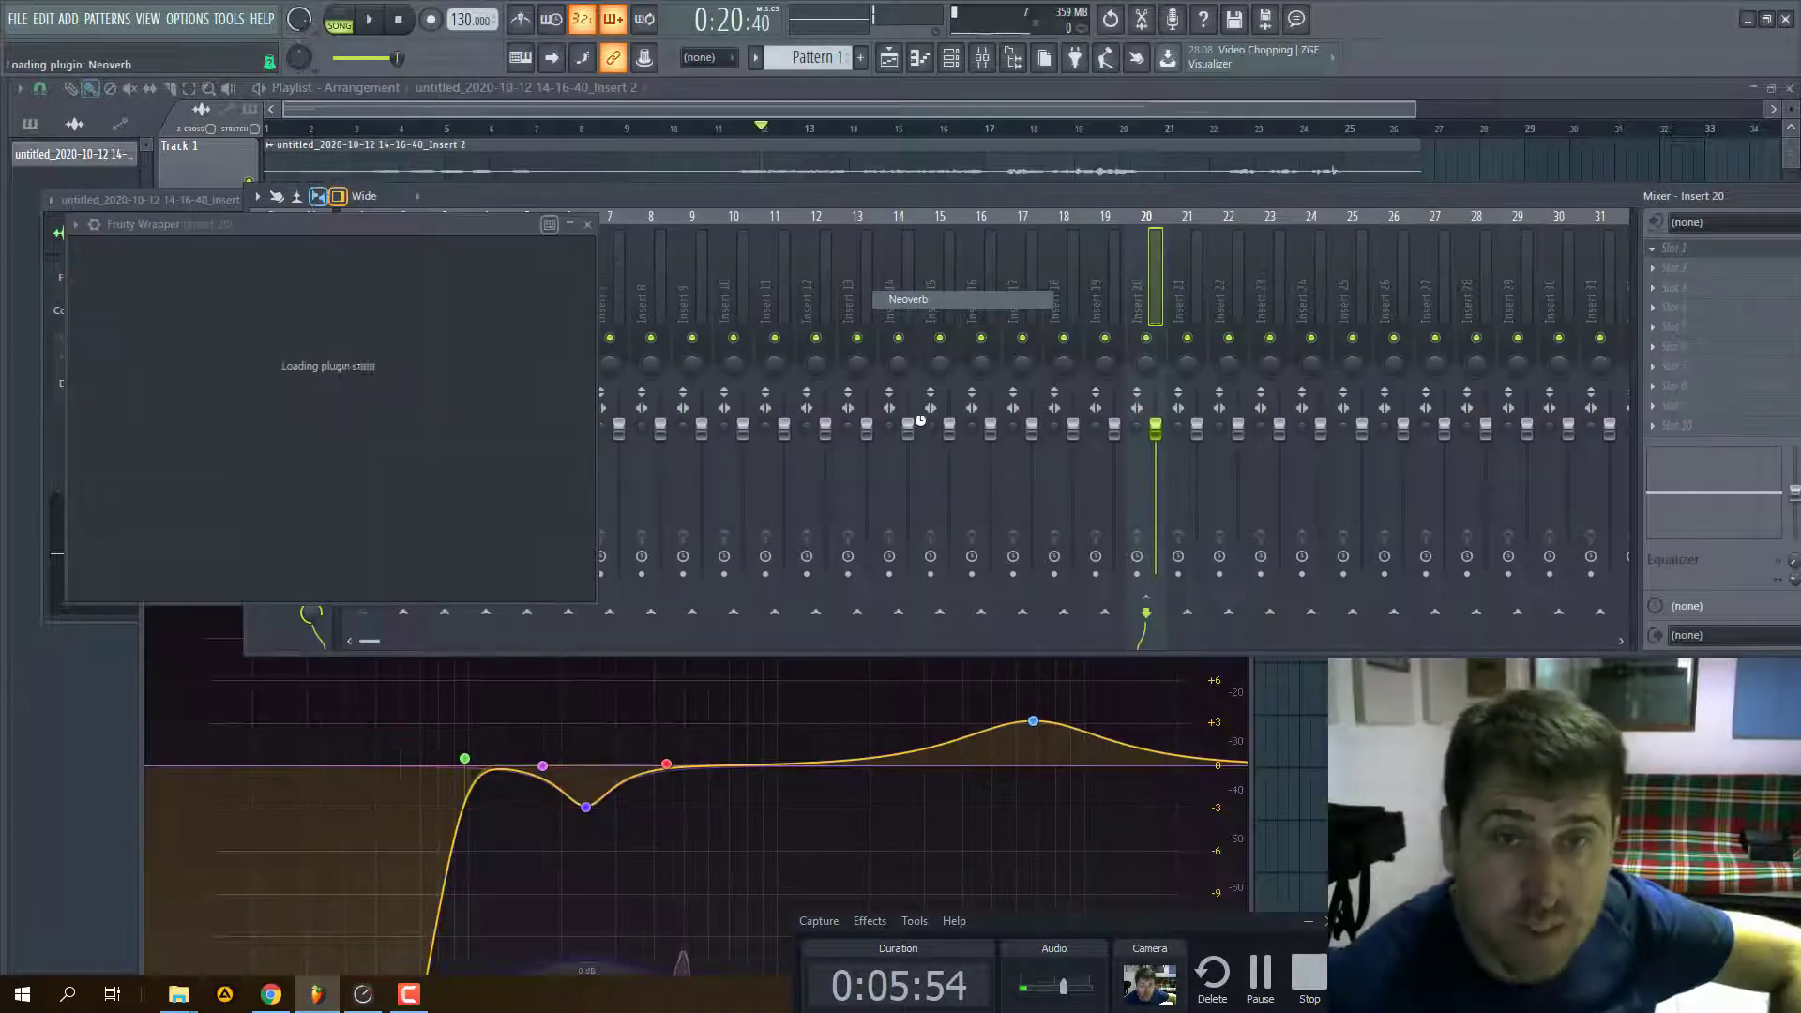
- Play the take and try Neoverb's Vocals presets Backround Vocal Room and Bright Vocal Chamber
left_click(365, 26)
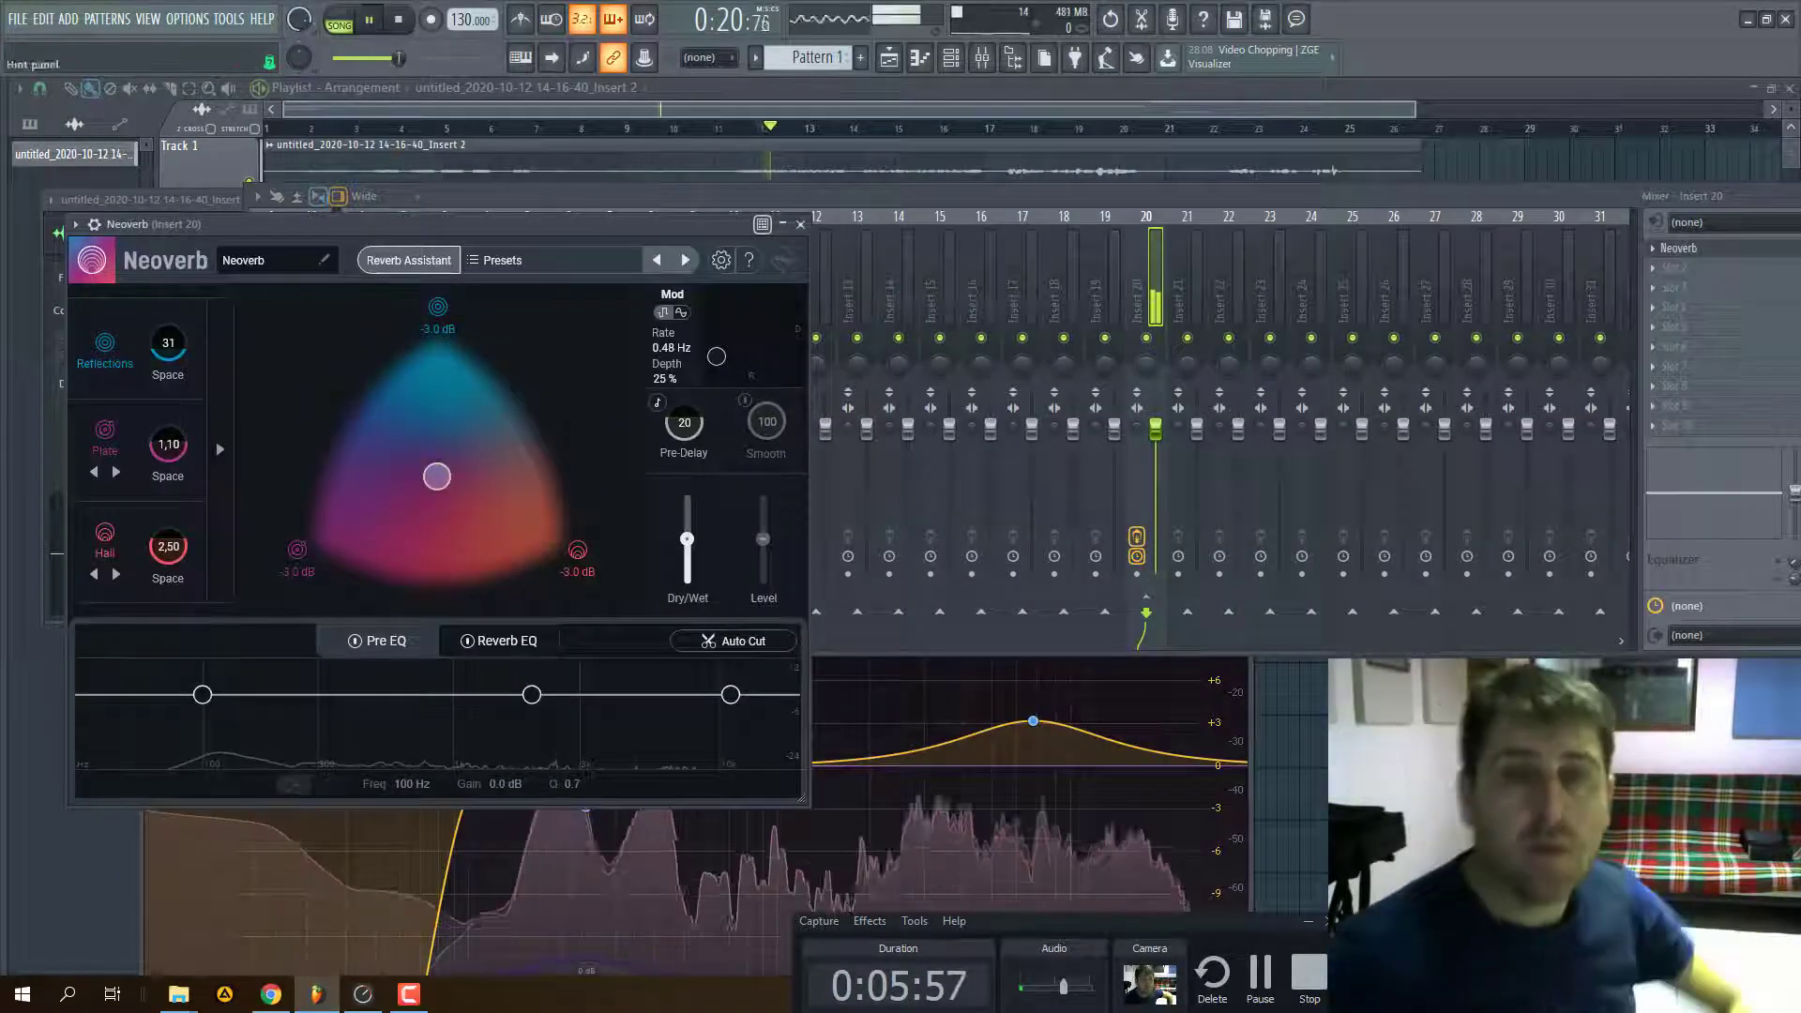
left_click(504, 262)
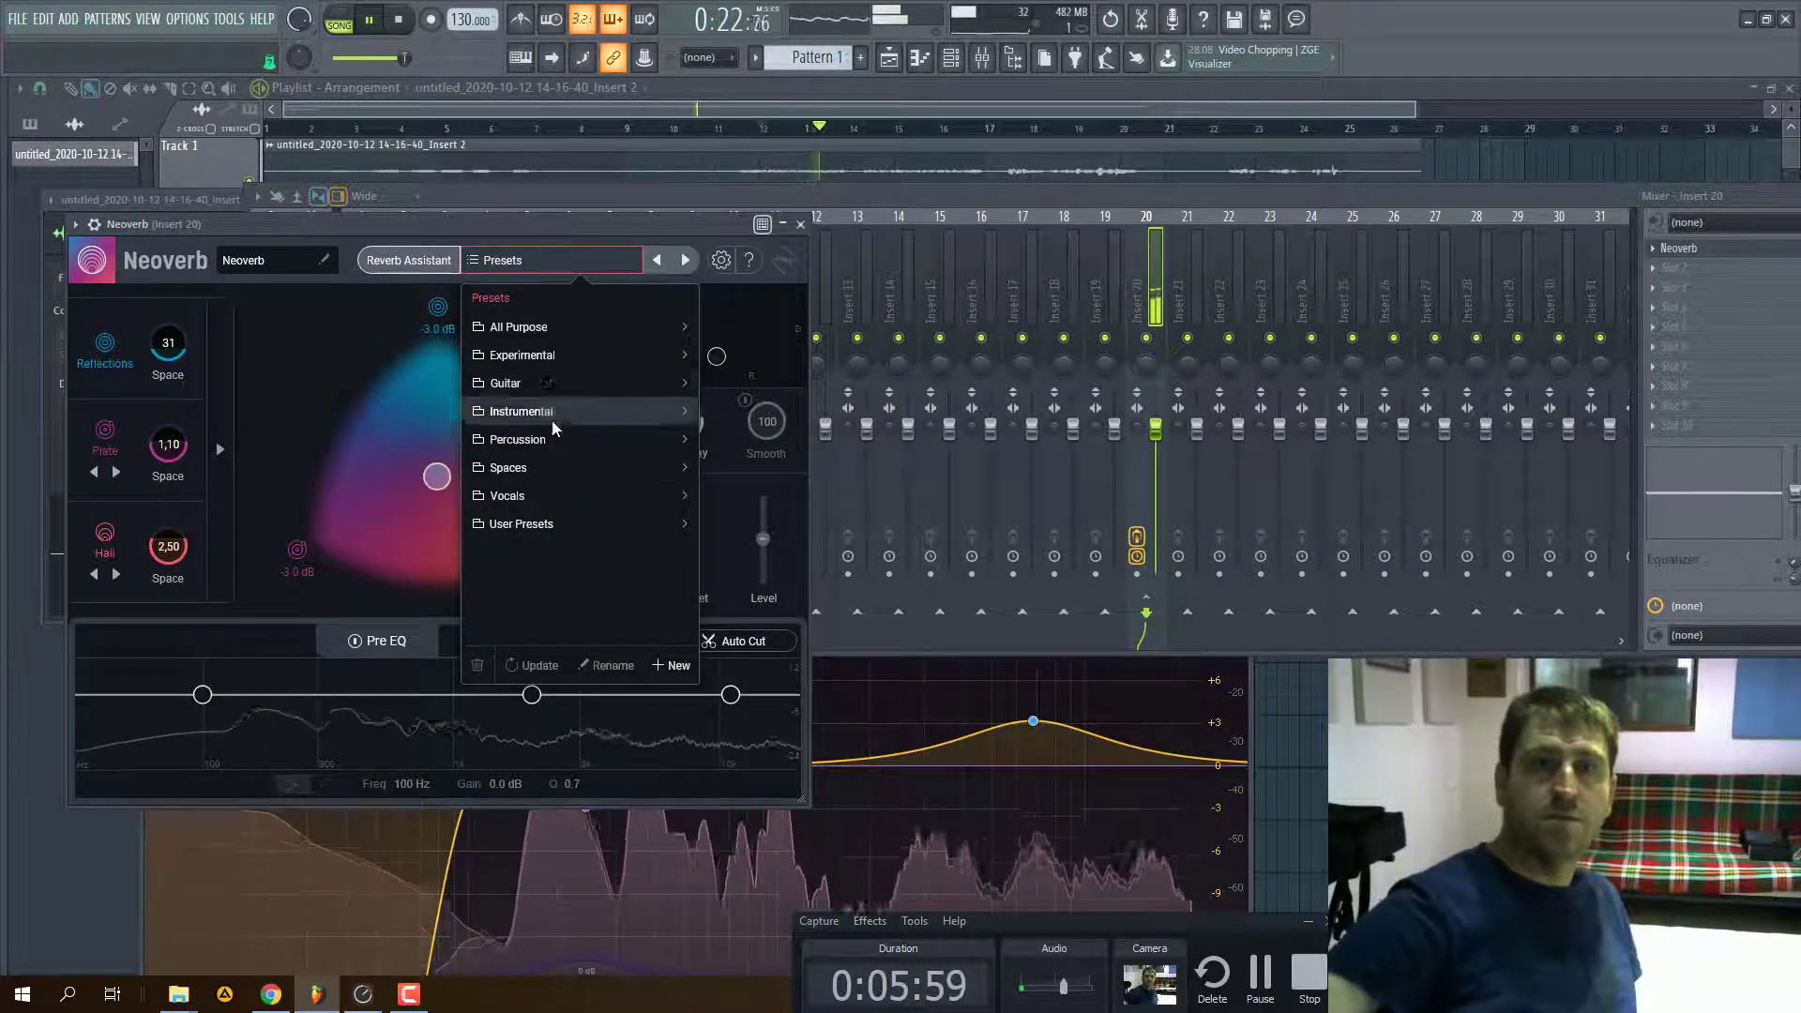
left_click(544, 494)
left_click(548, 328)
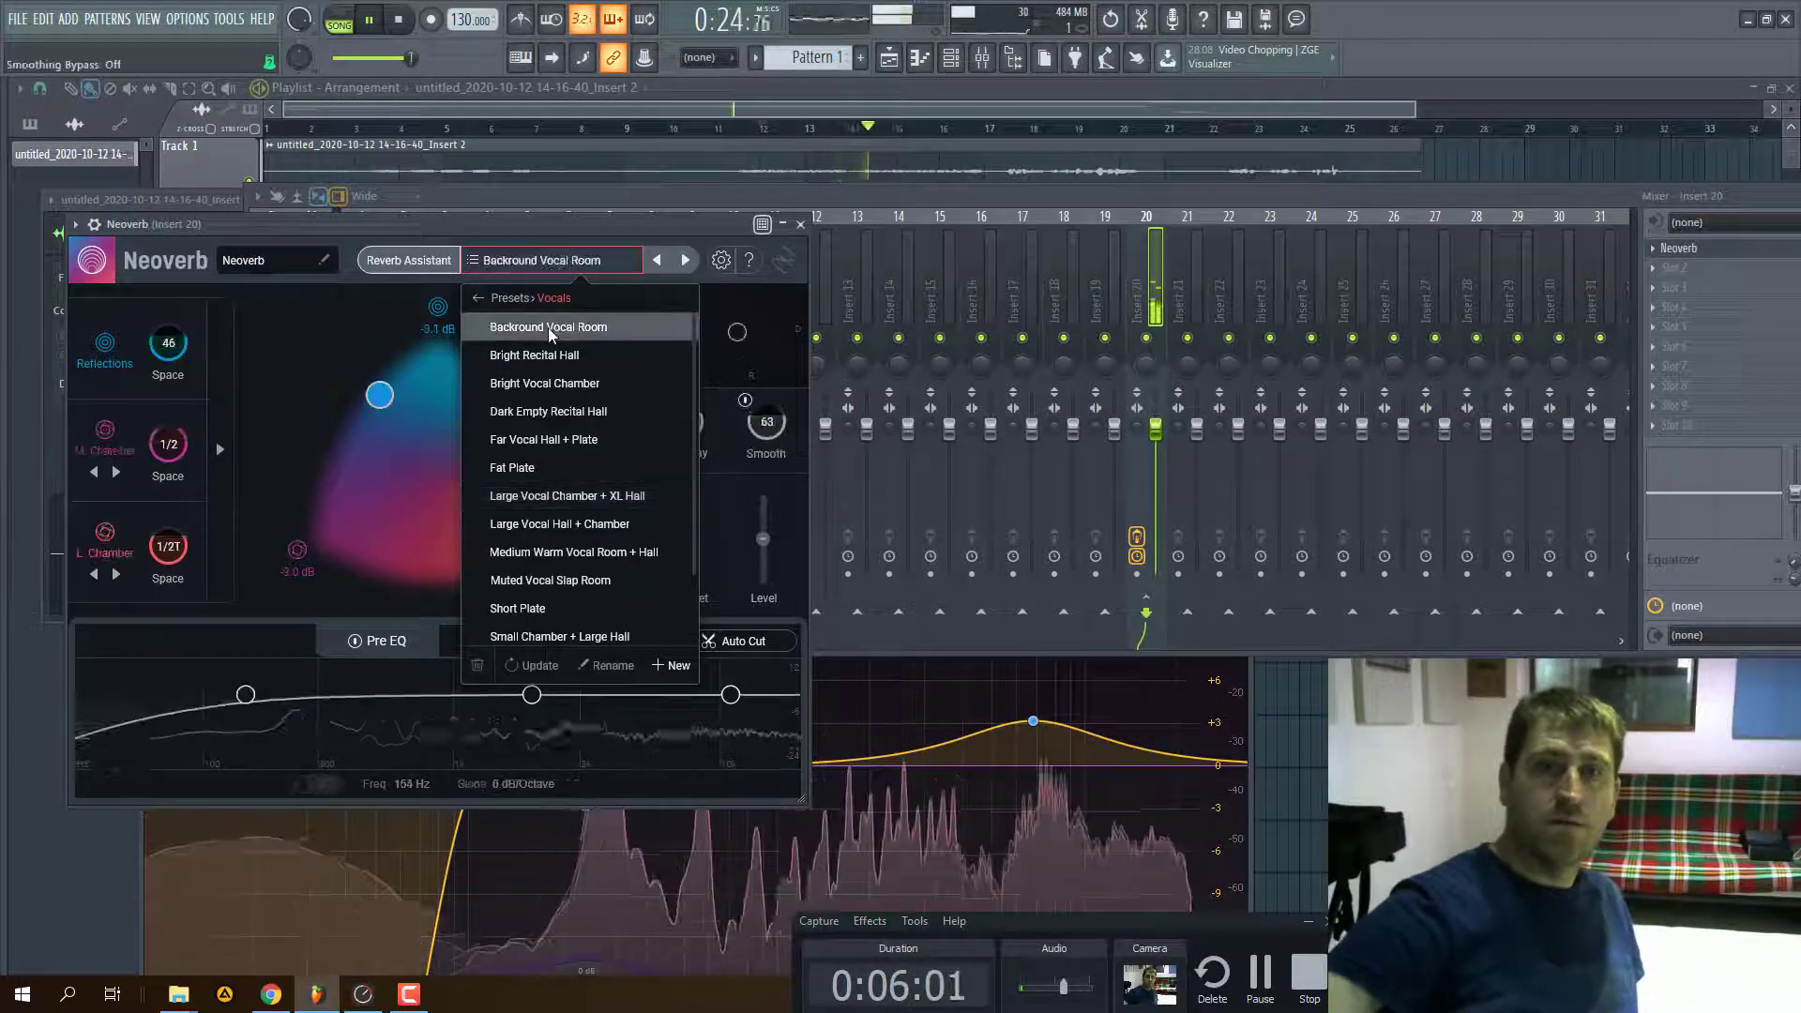
left_click(544, 385)
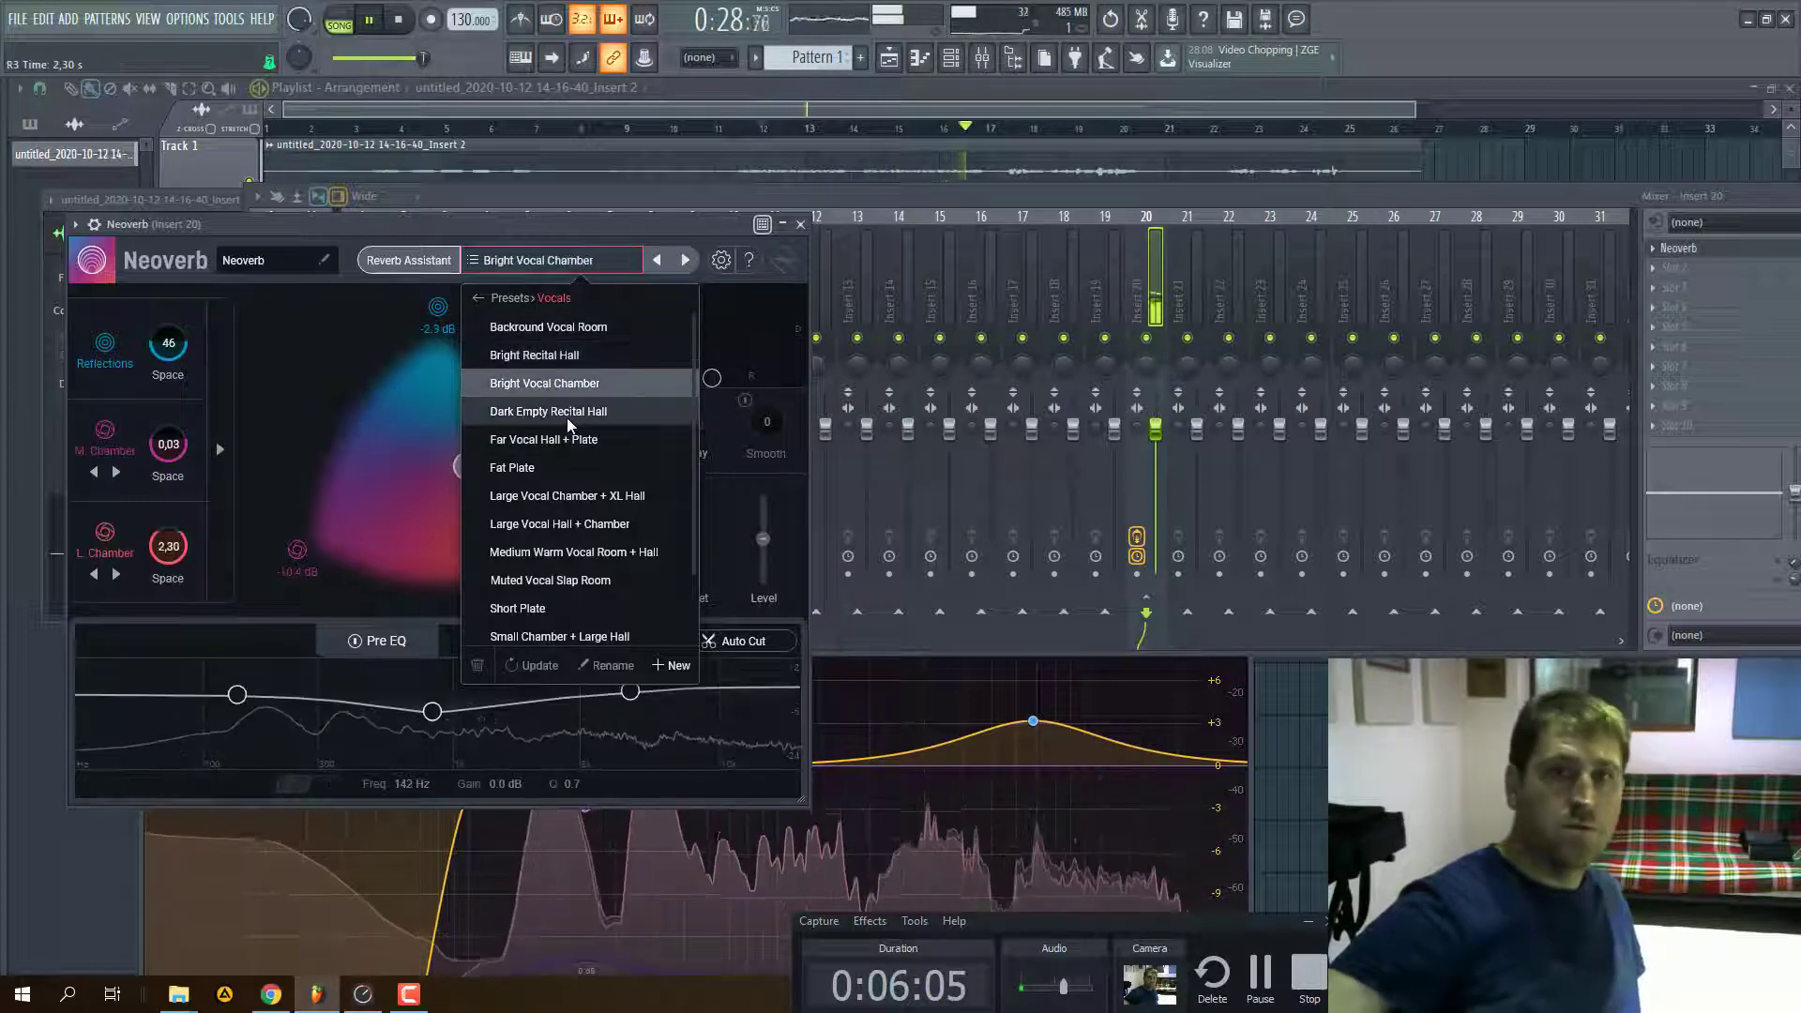
- Audition Neoverb's Dark Empty Recital Hall, Far Vocal Hall + Plate and Fat Plate vocal presets, and select Large Vocal Chamber + XL Hall
left_click(563, 415)
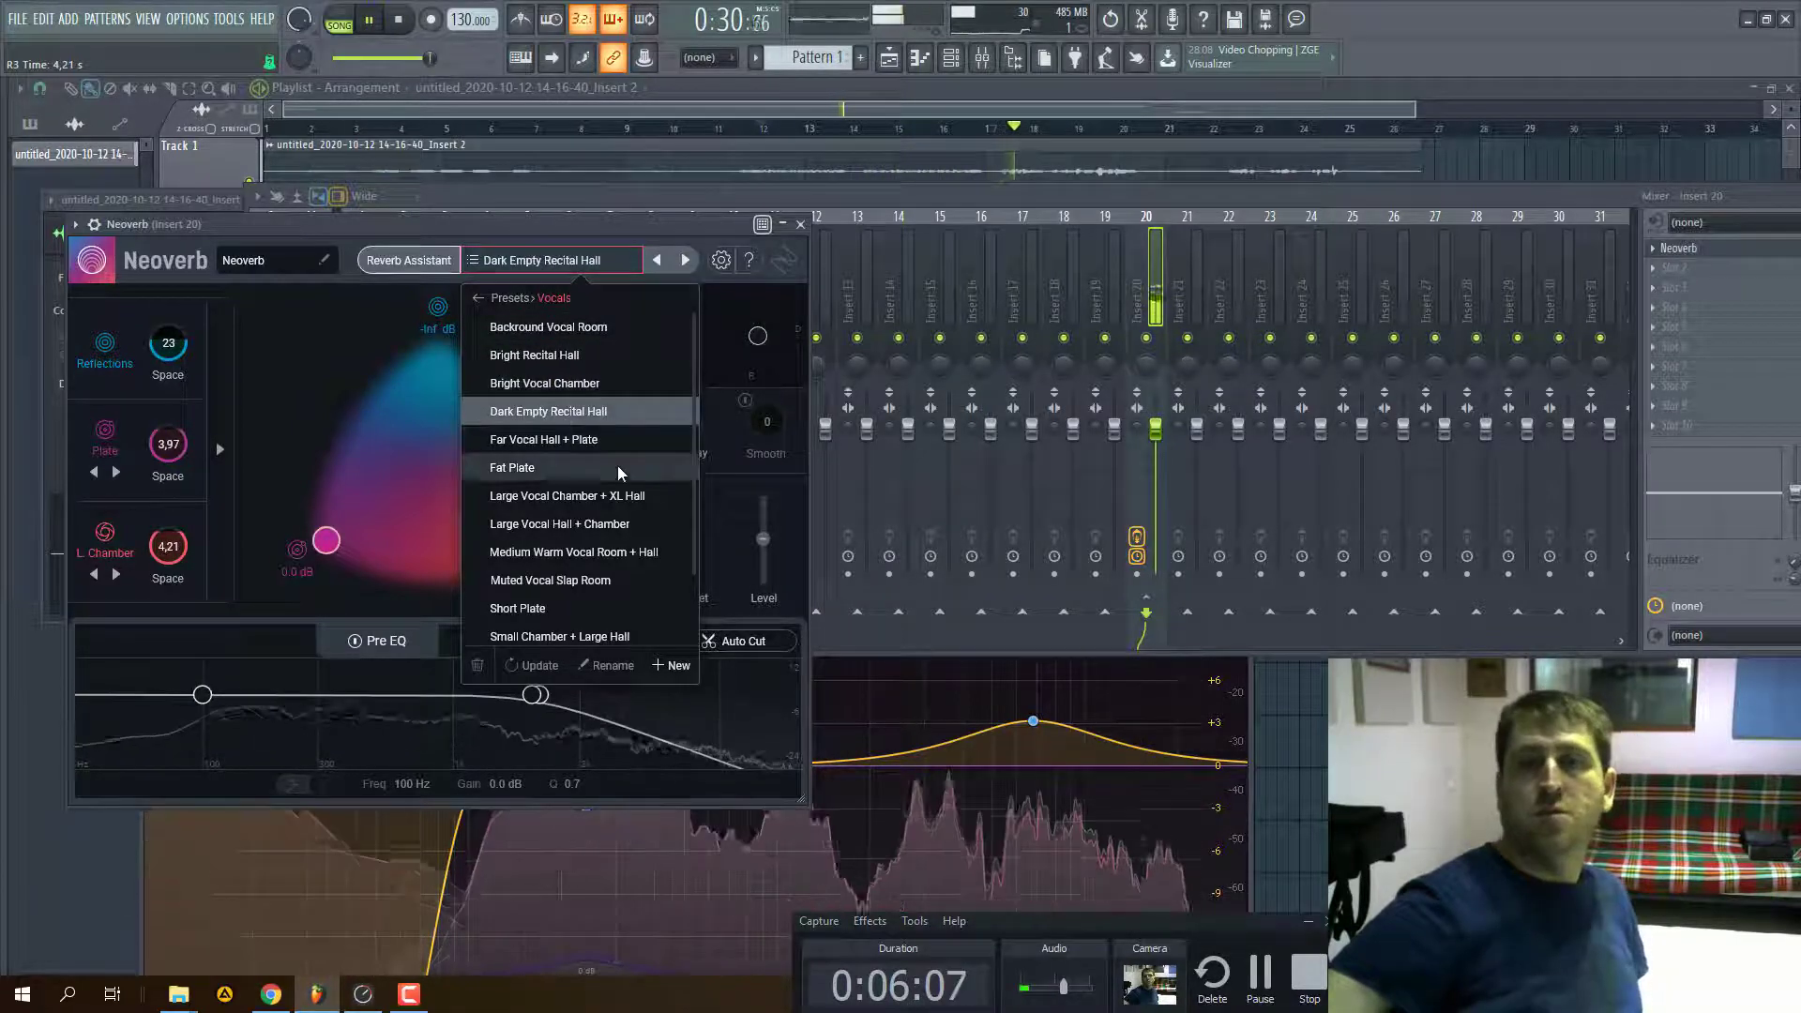
left_click(555, 441)
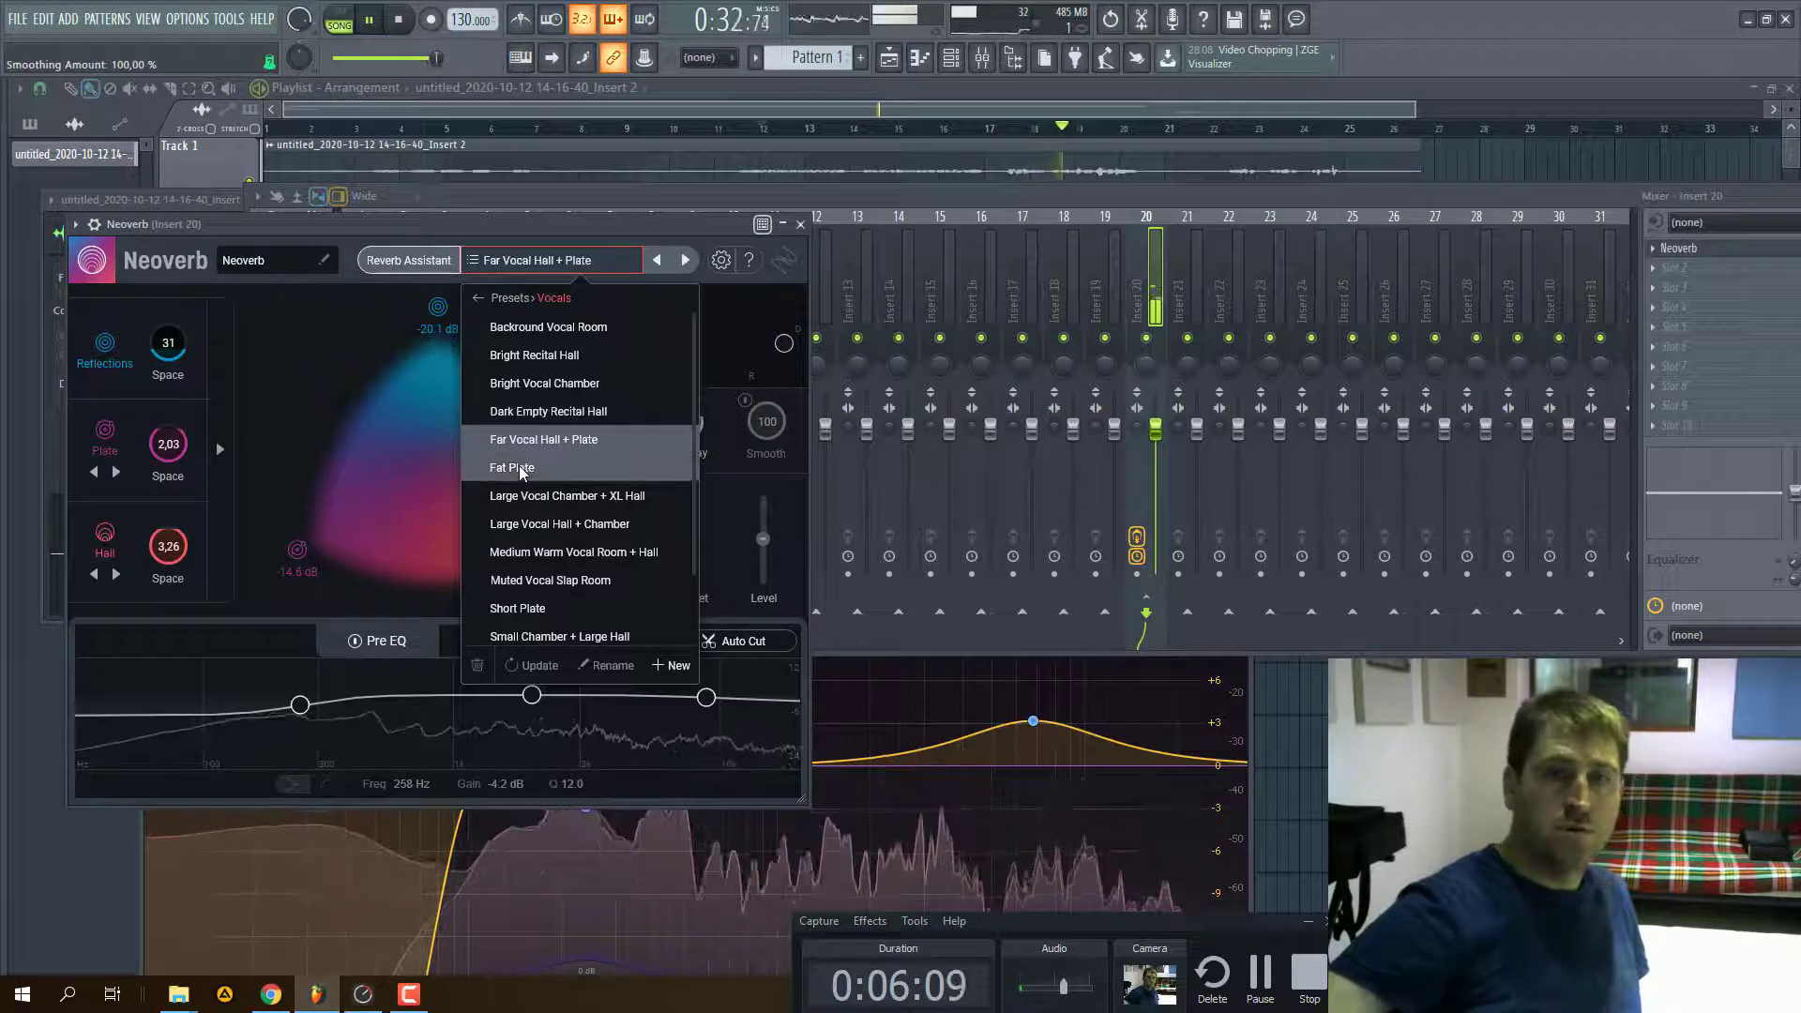
left_click(532, 467)
left_click(591, 497)
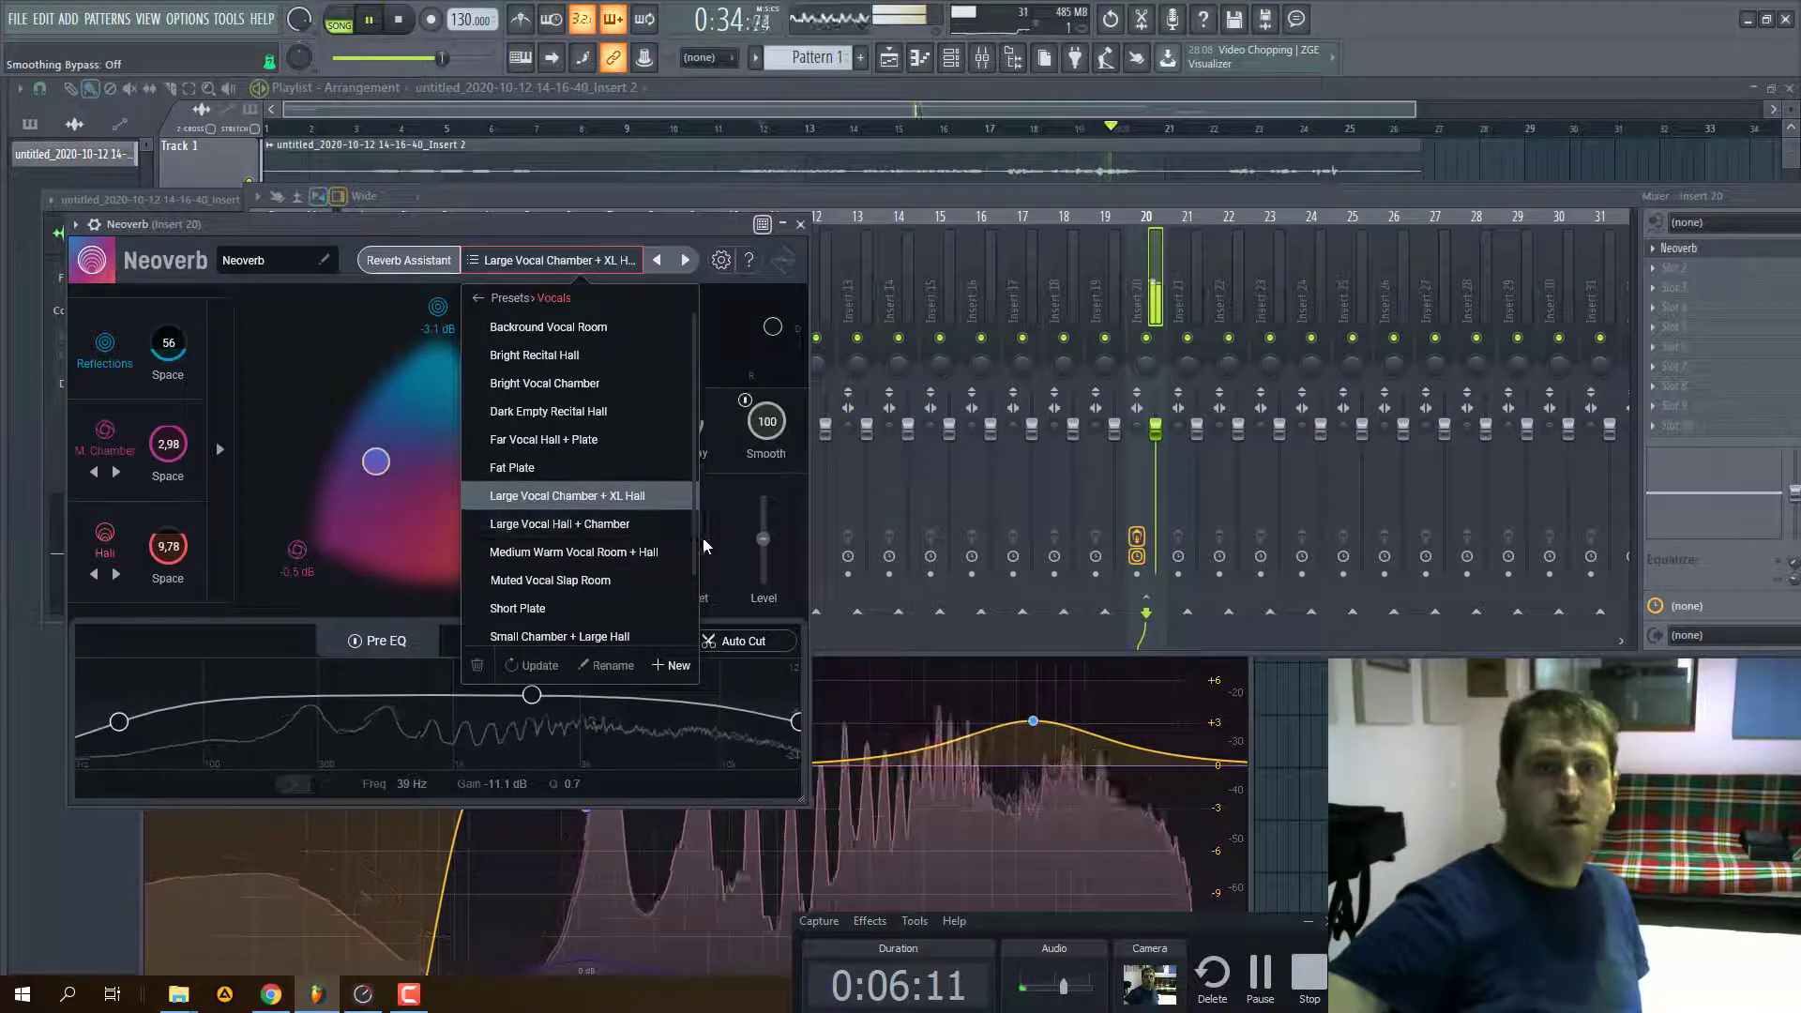
left_click(715, 508)
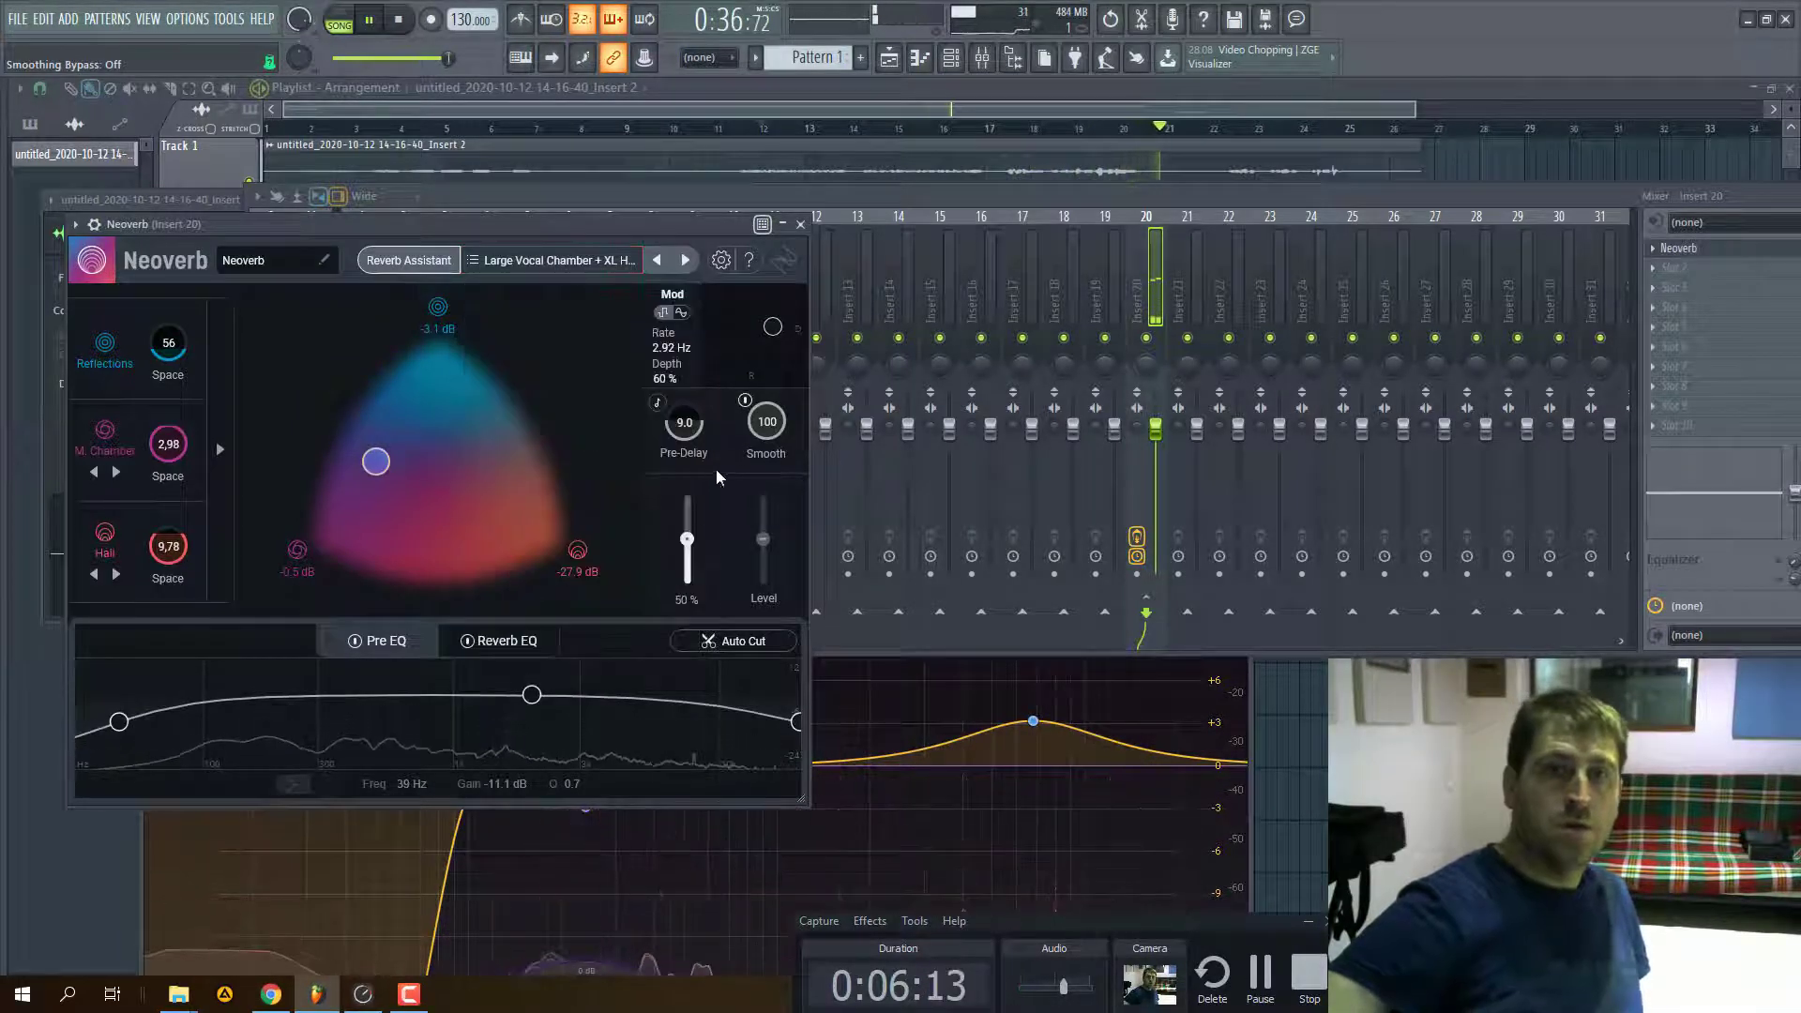
- Bring the playlist forward and replay the take from about bar 12 and from about bar 3
left_click(857, 87)
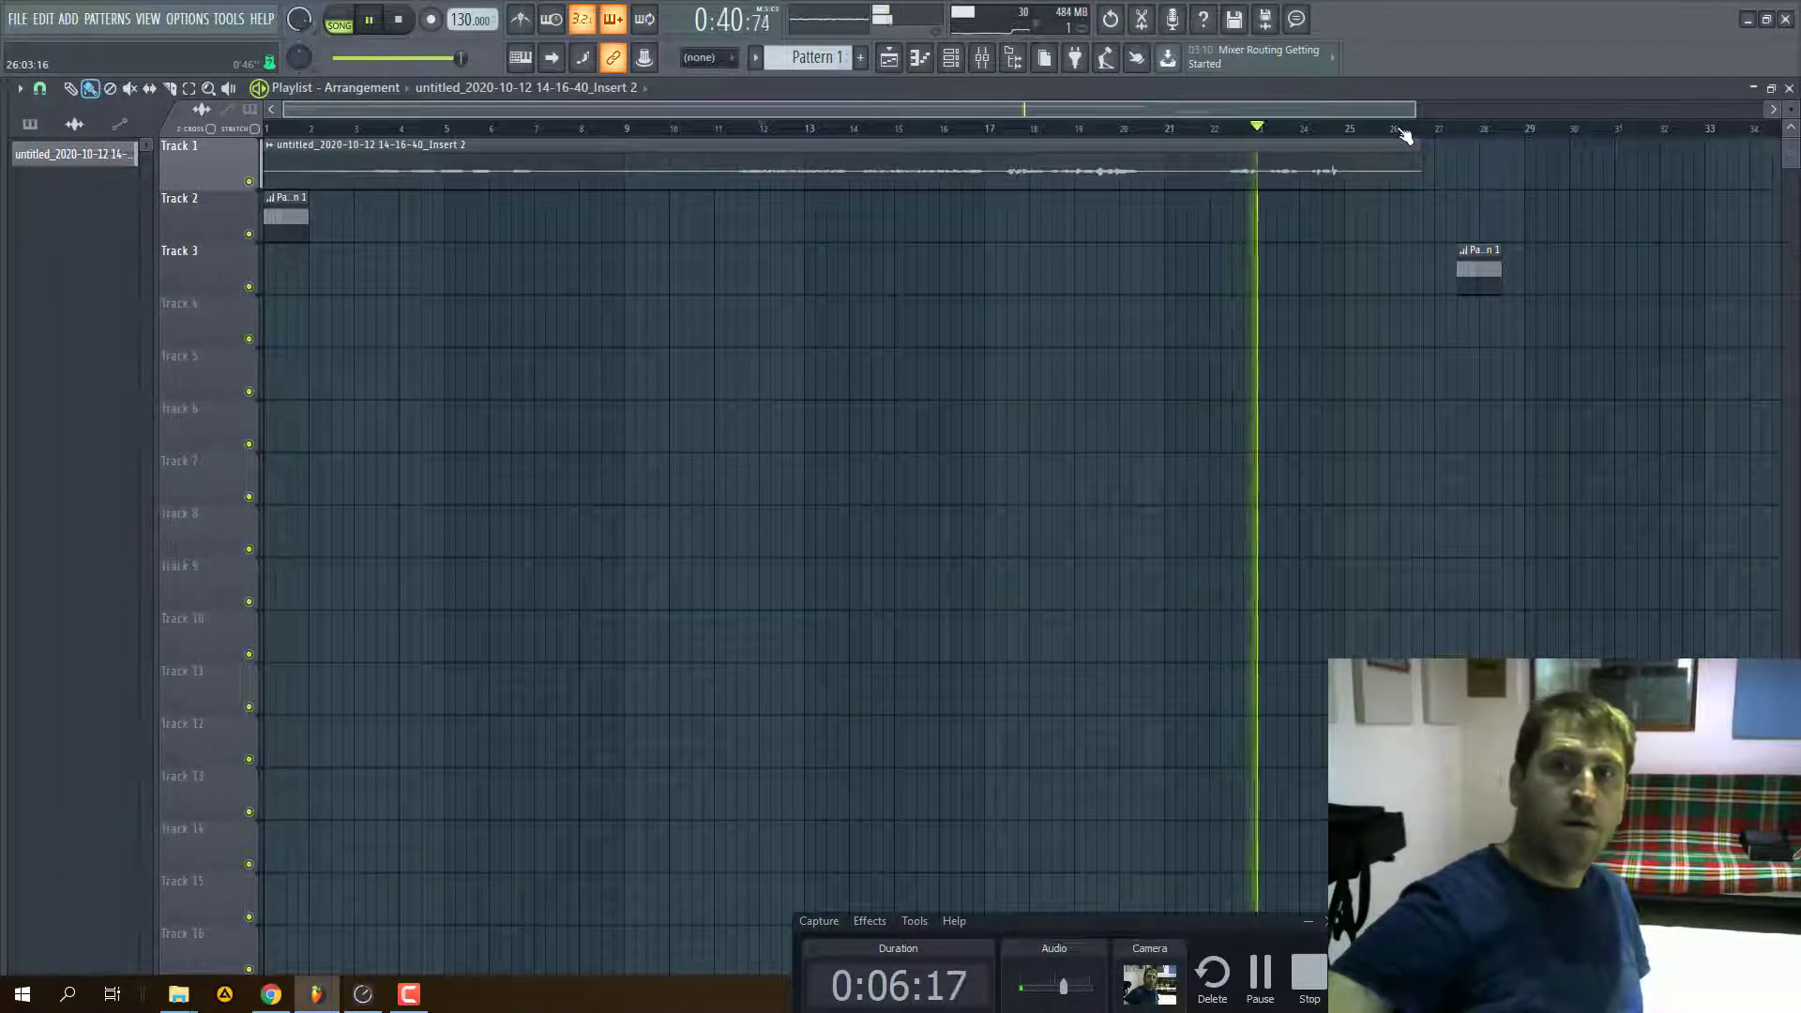
left_click(758, 129)
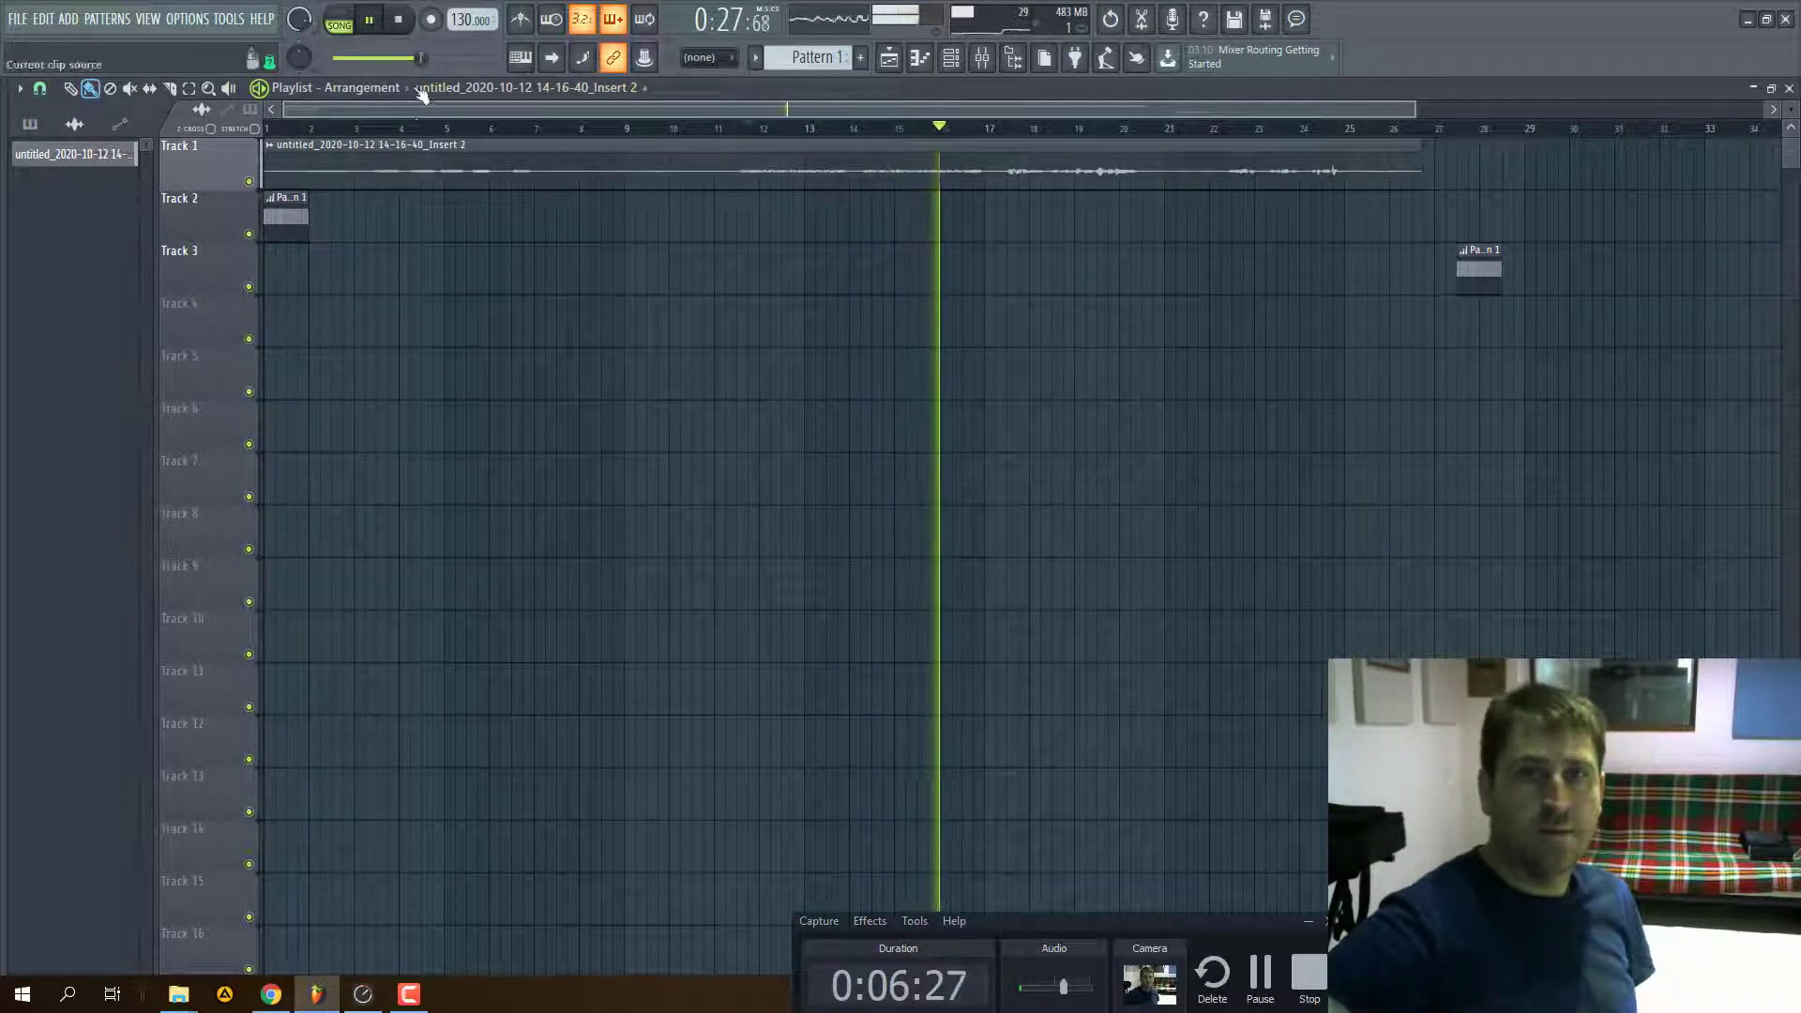
left_click(364, 129)
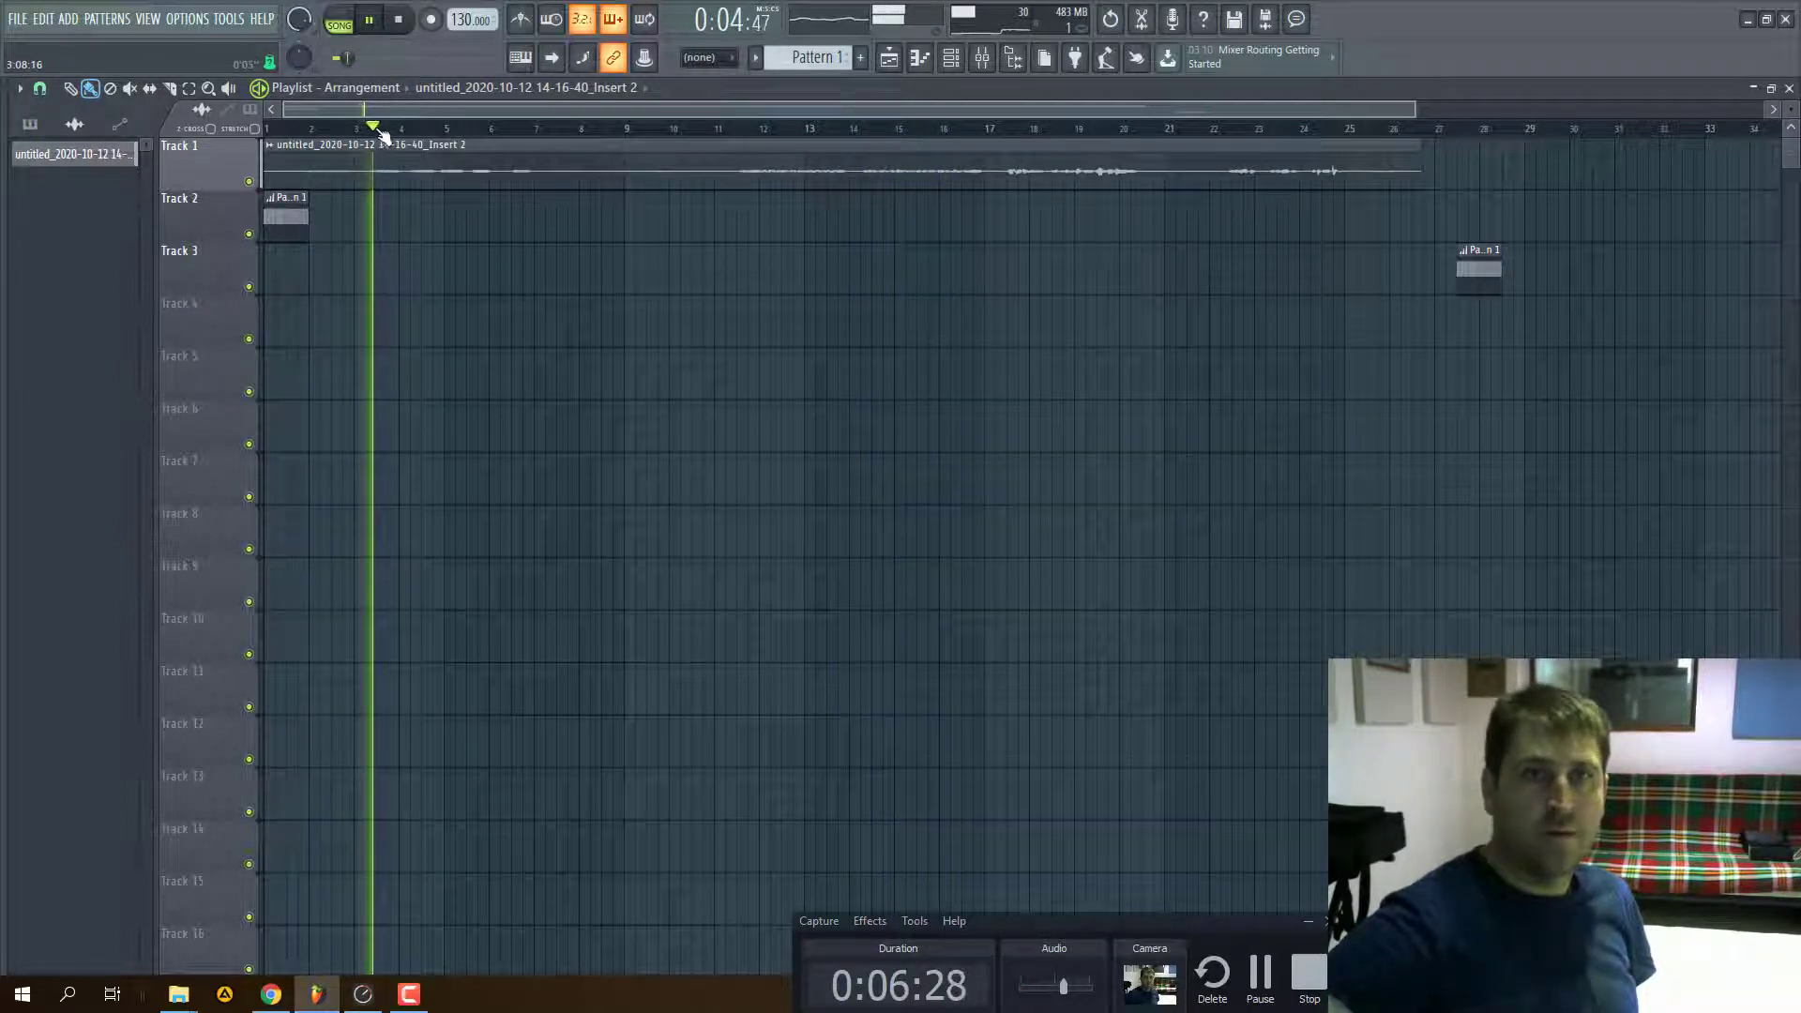
- Show the whole mixer with Insert 1's effect slots and flatten the high bell near 7 kHz in Pro-Q 3 to about 0 dB
left_click(985, 64)
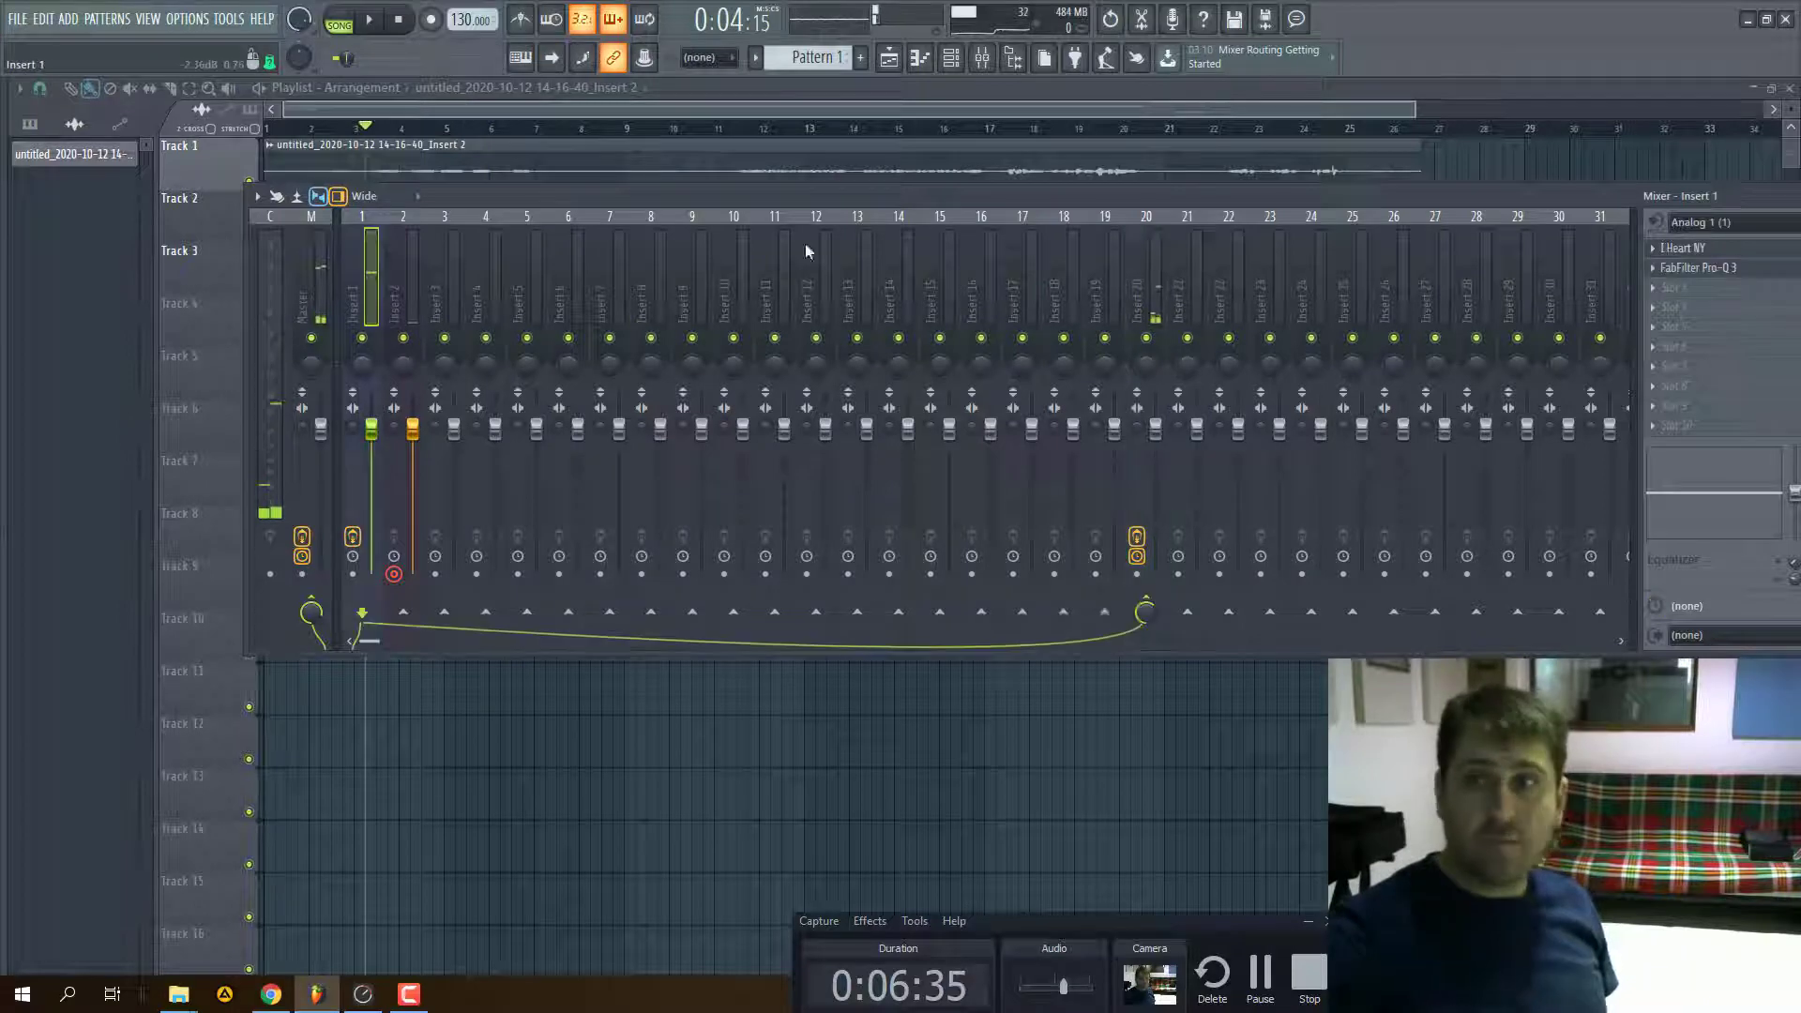
left_click_drag(1536, 200, 1283, 205)
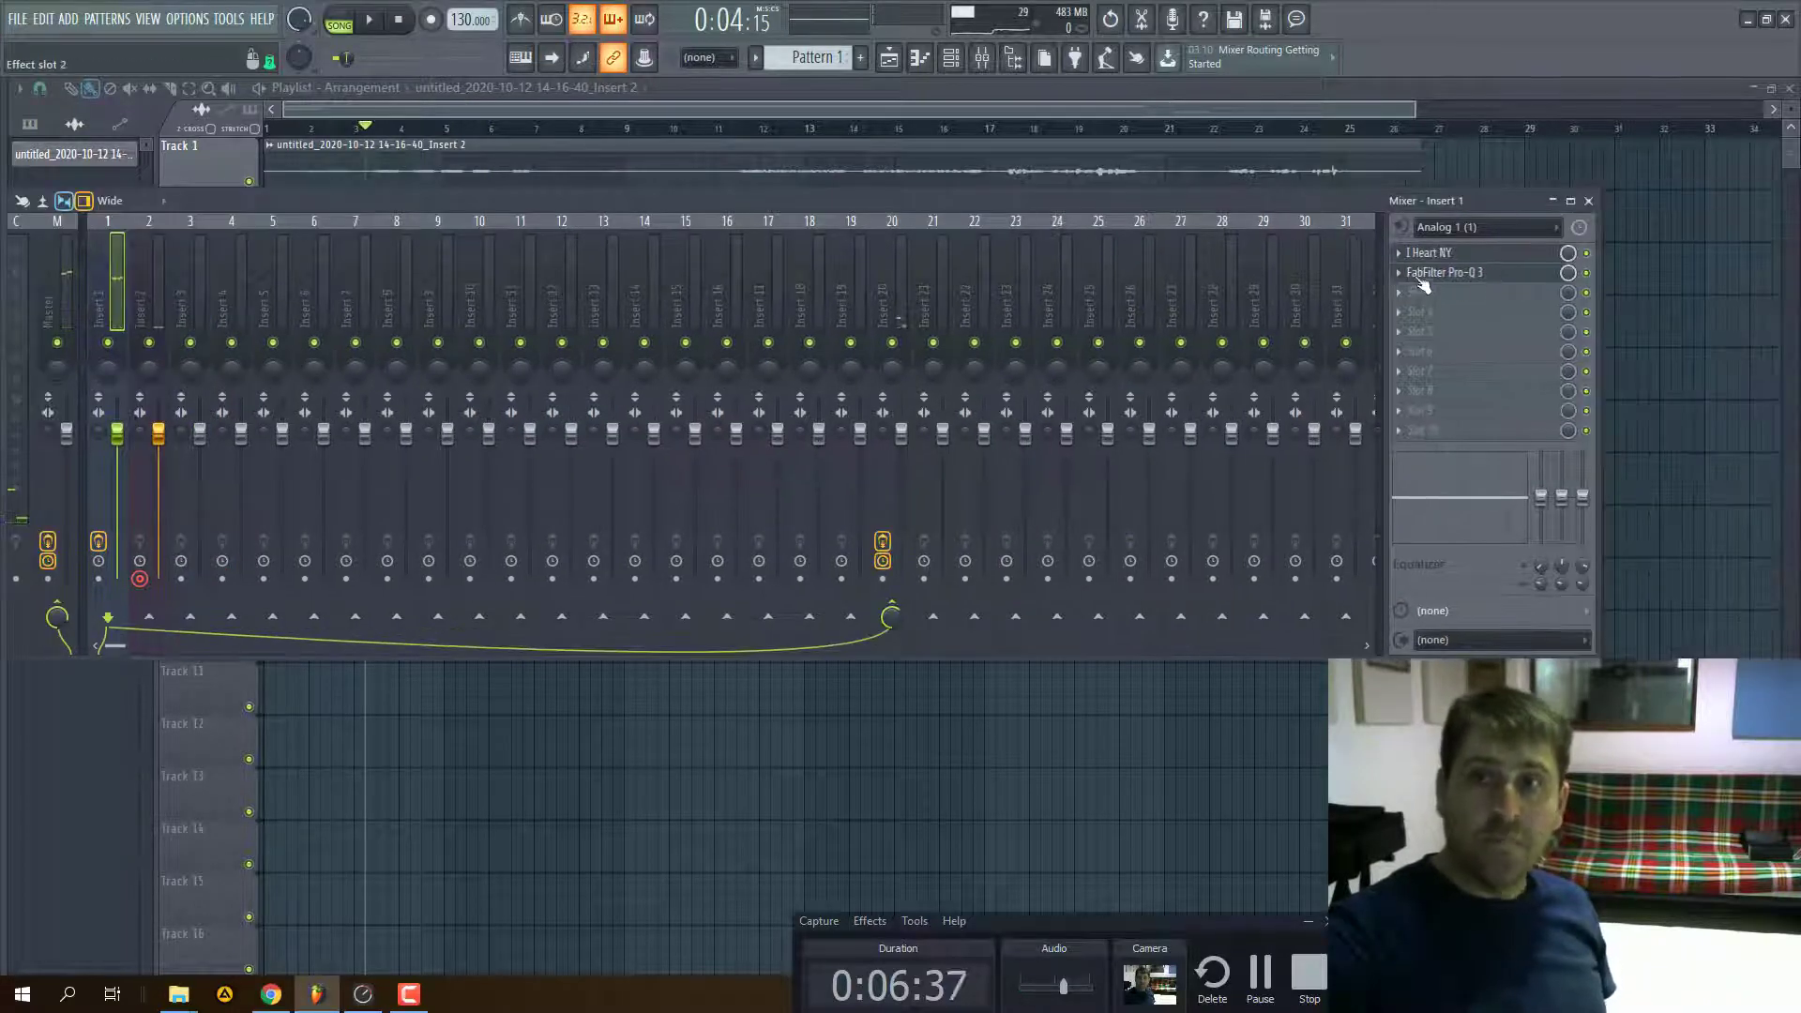
left_click(1449, 272)
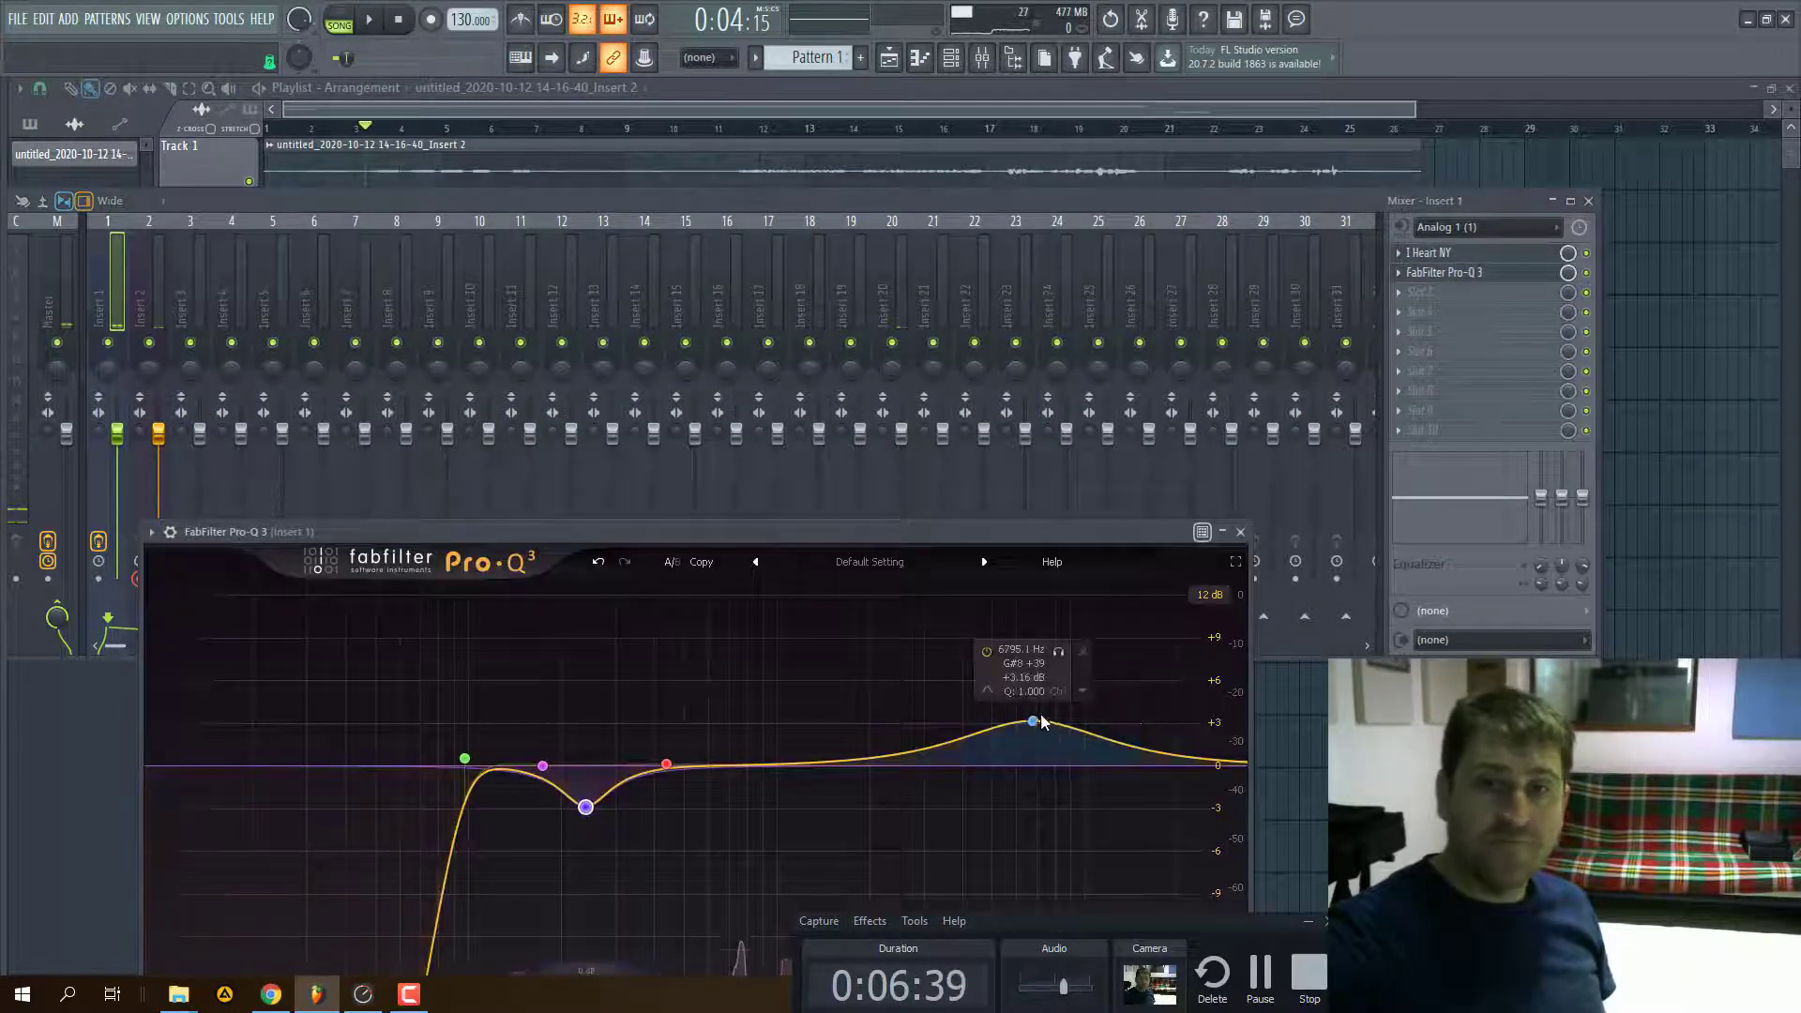
- Load Vitamin Mono in Insert 1's fourth effect slot
left_click(1400, 310)
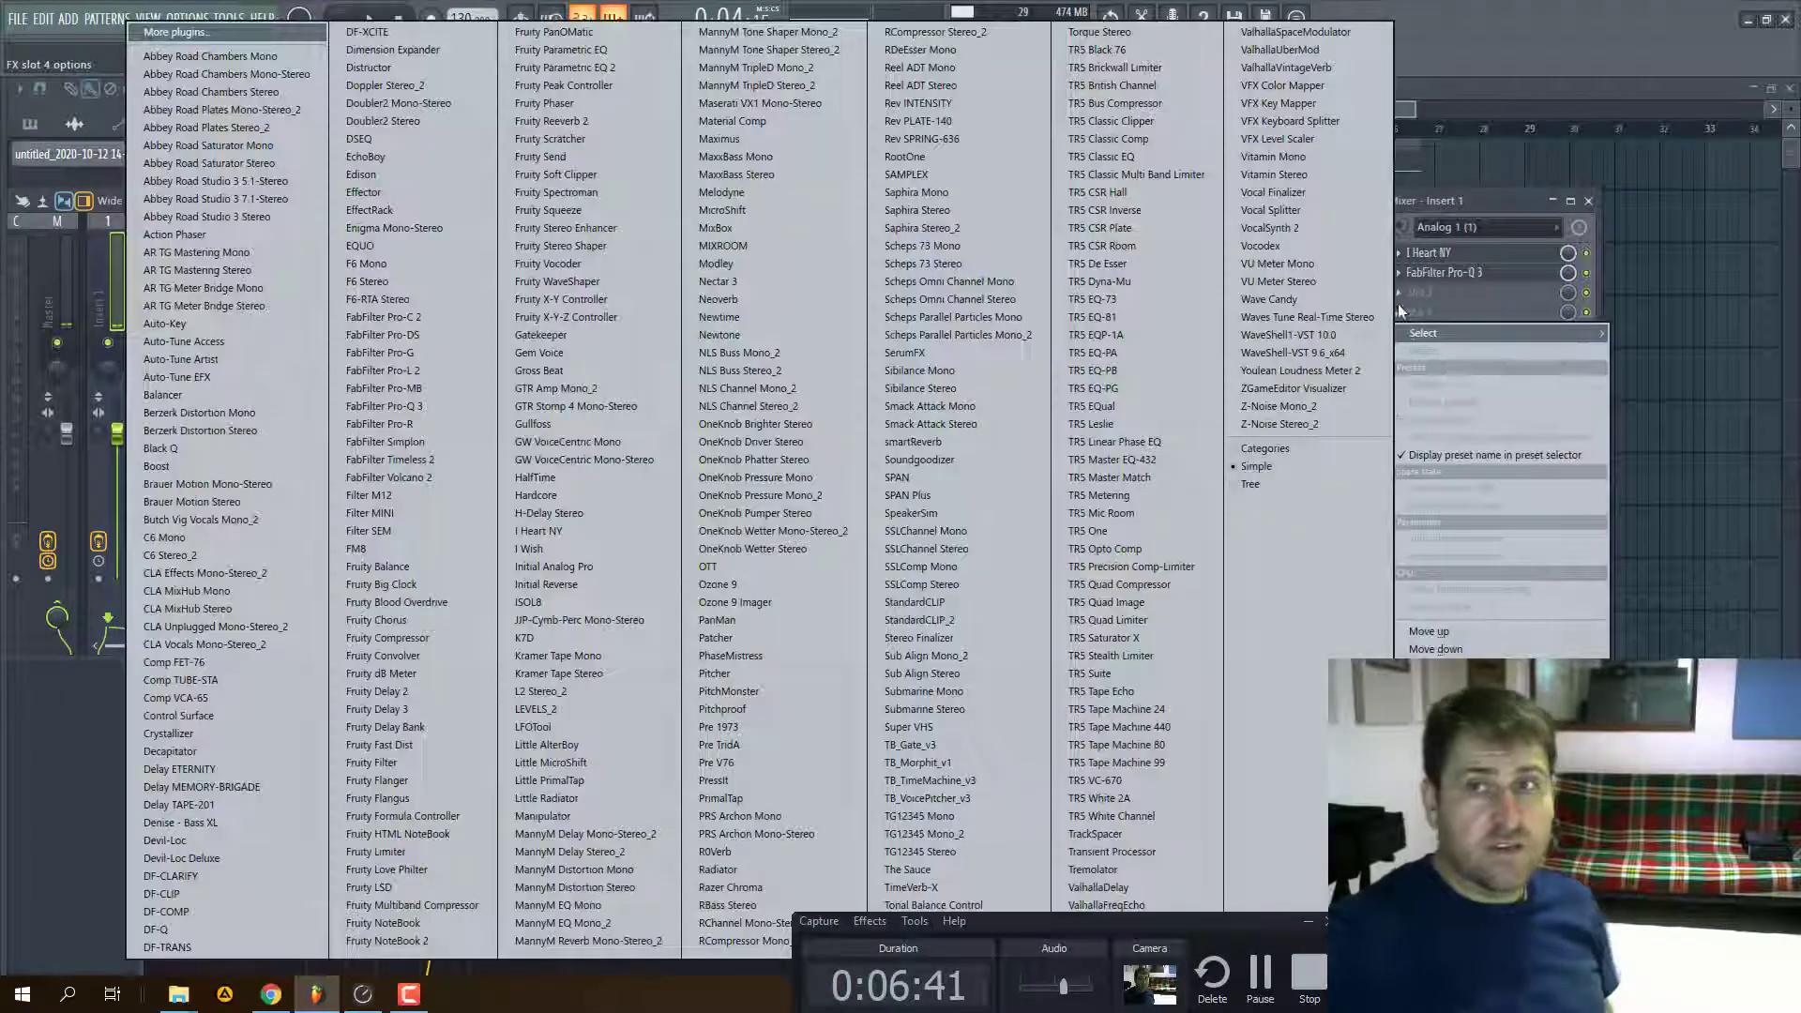
key("v")
key("v")
key("v")
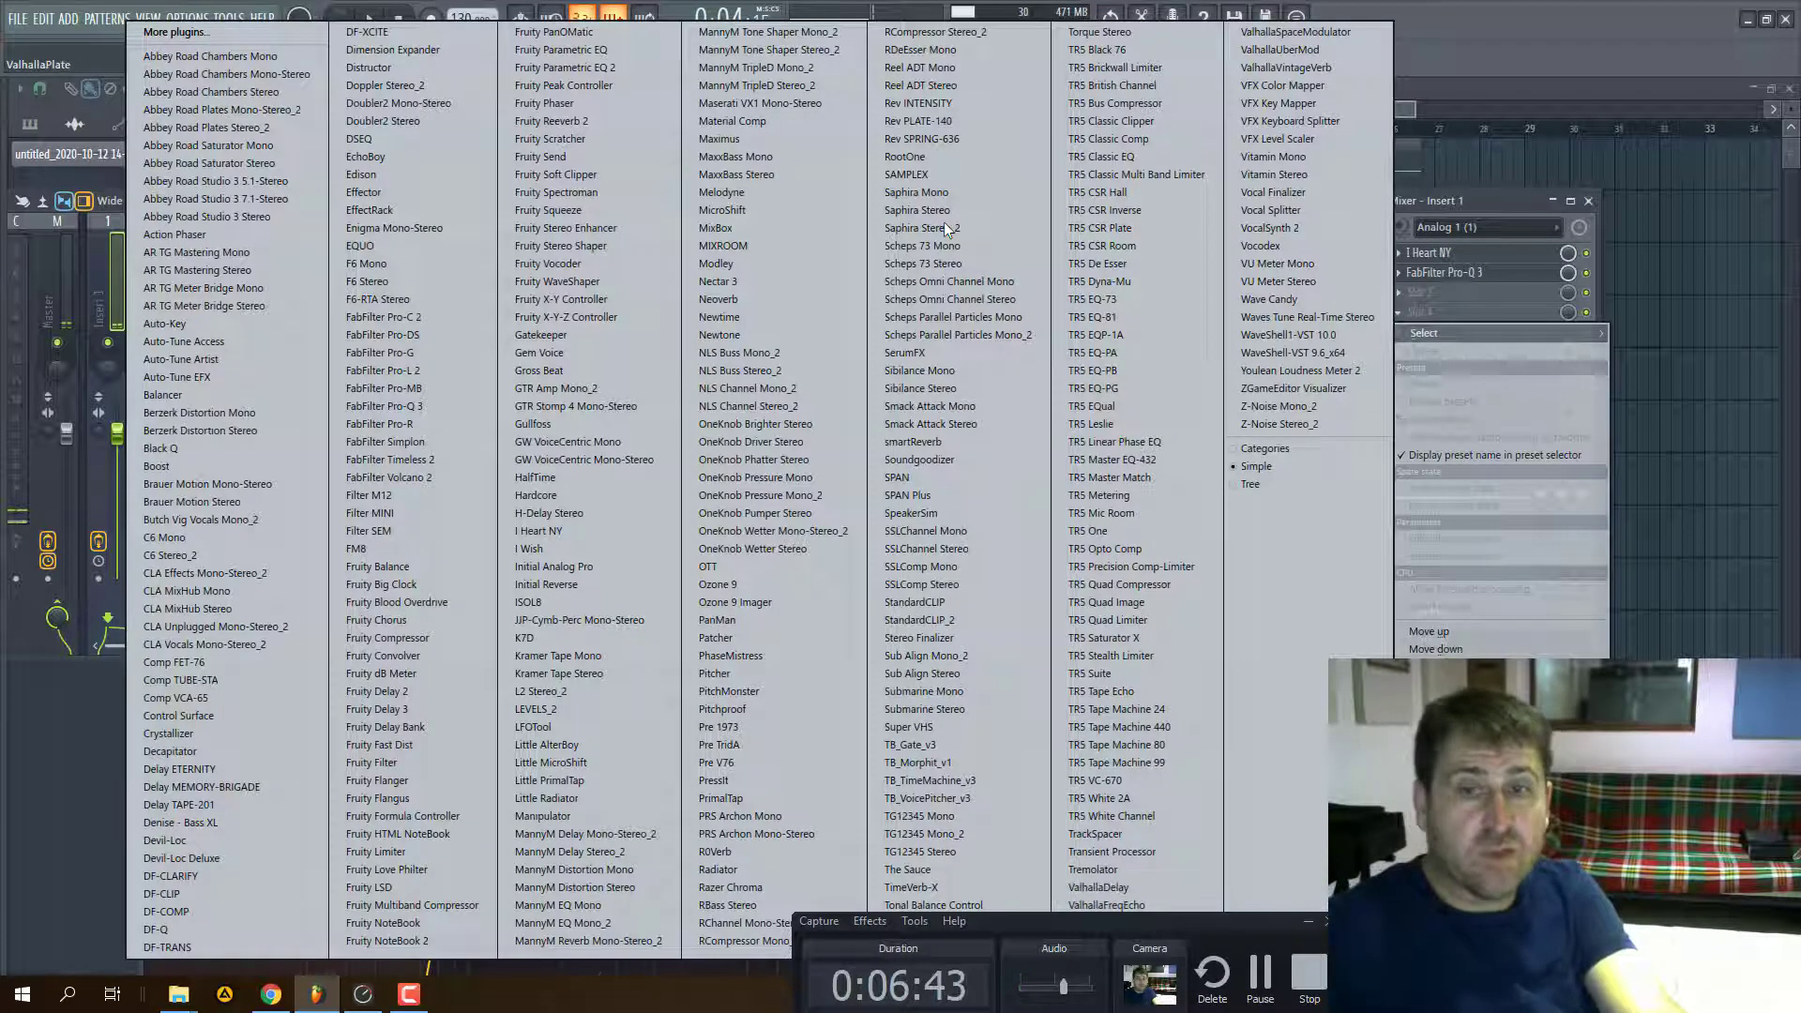
left_click(1253, 157)
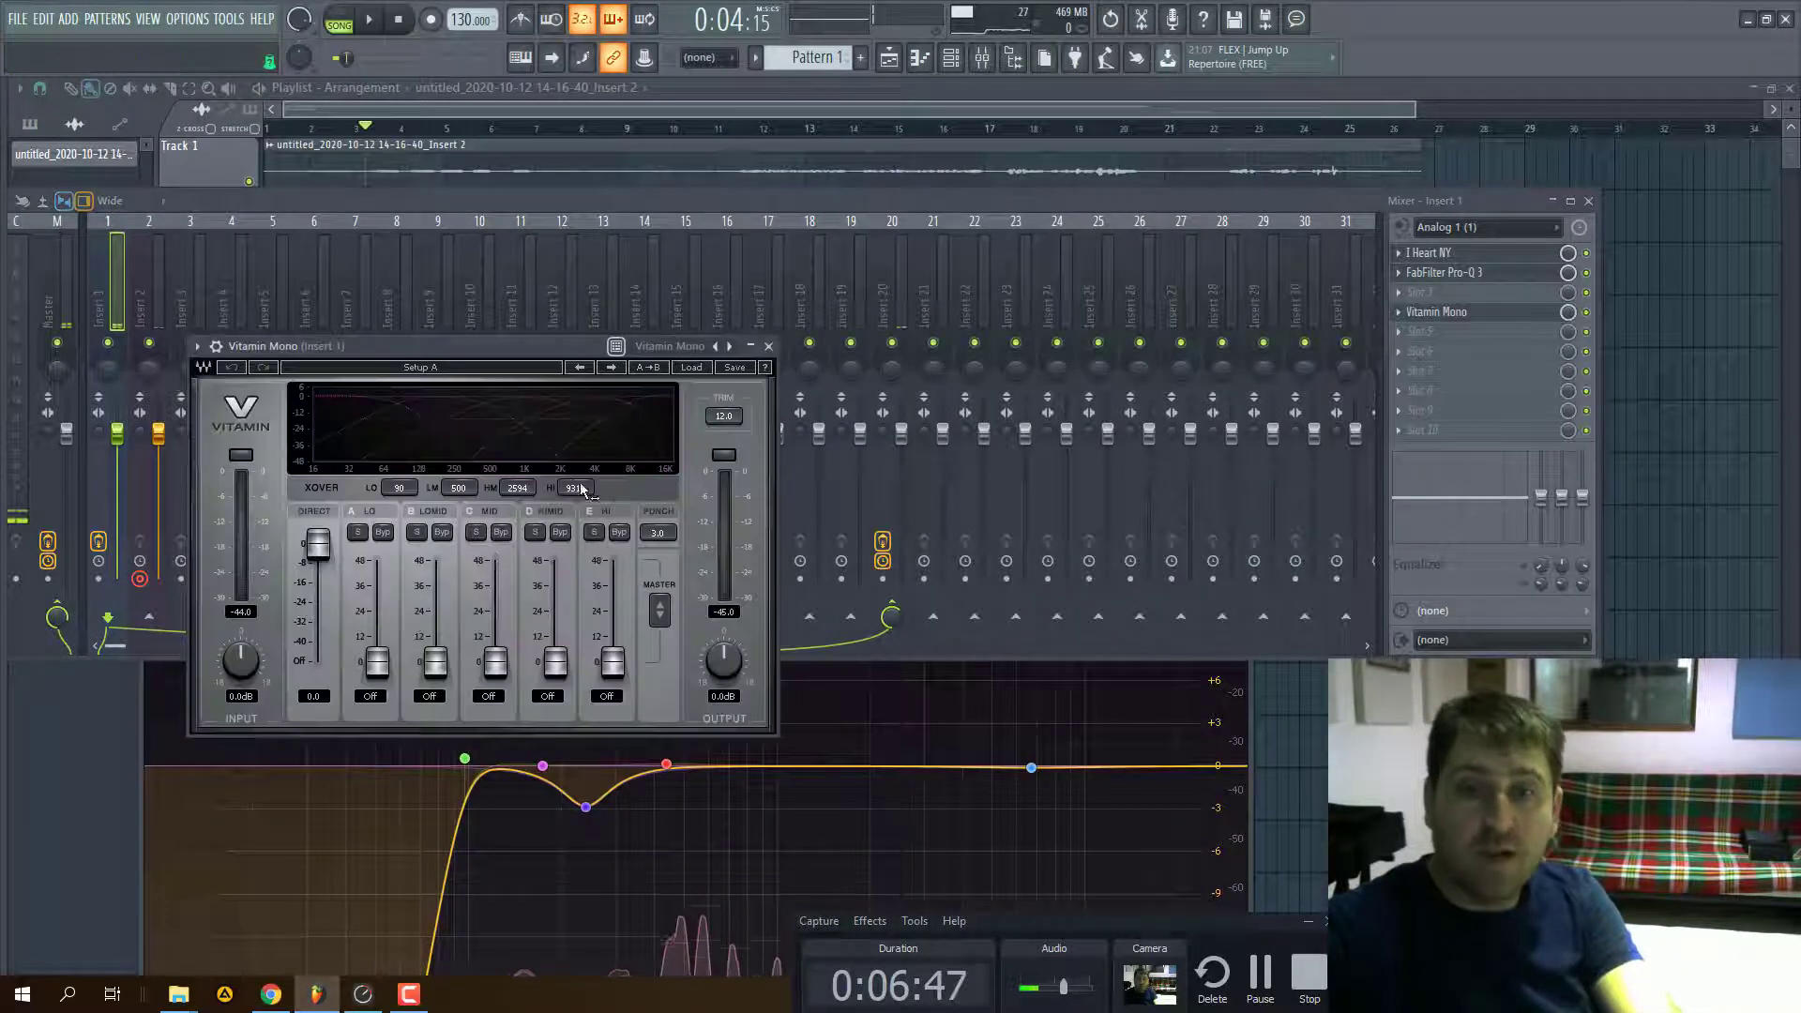
- Play the take and raise Vitamin Mono's HiMid band to about 26.0 and its Hi band to about 31.1
left_click_drag(555, 662, 555, 611)
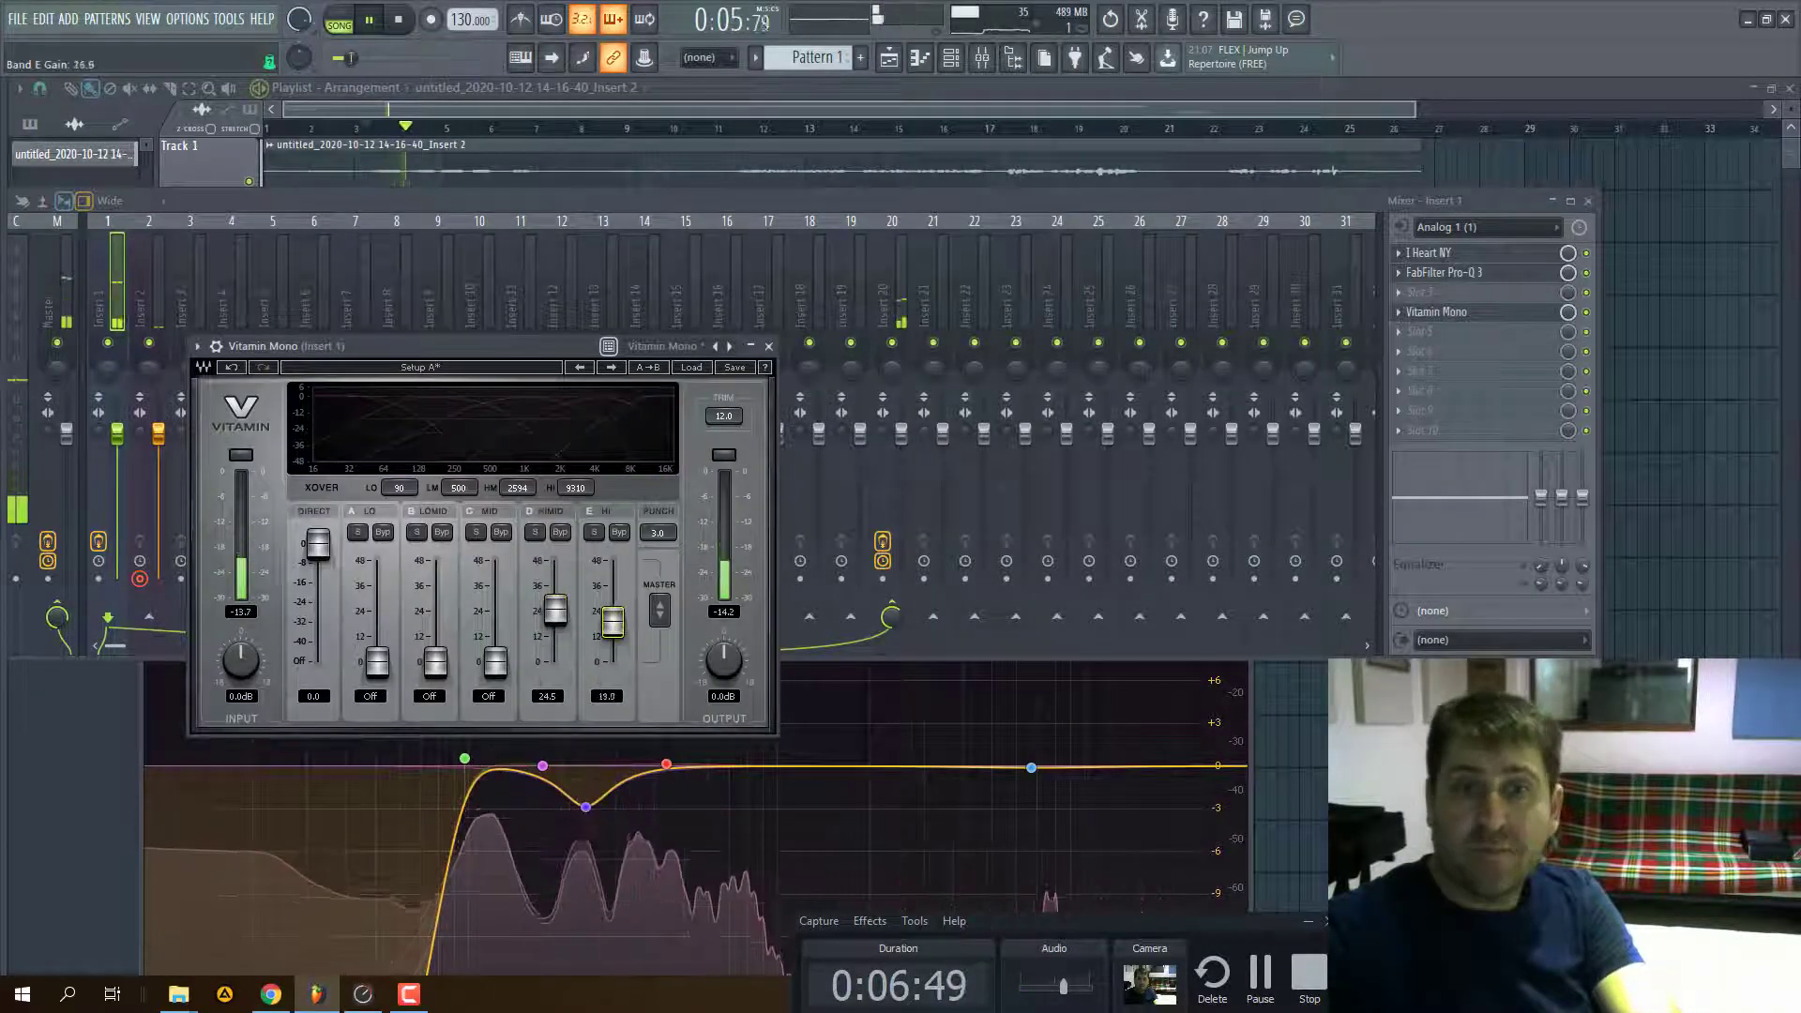
left_click_drag(613, 662, 612, 606)
left_click_drag(615, 591, 615, 594)
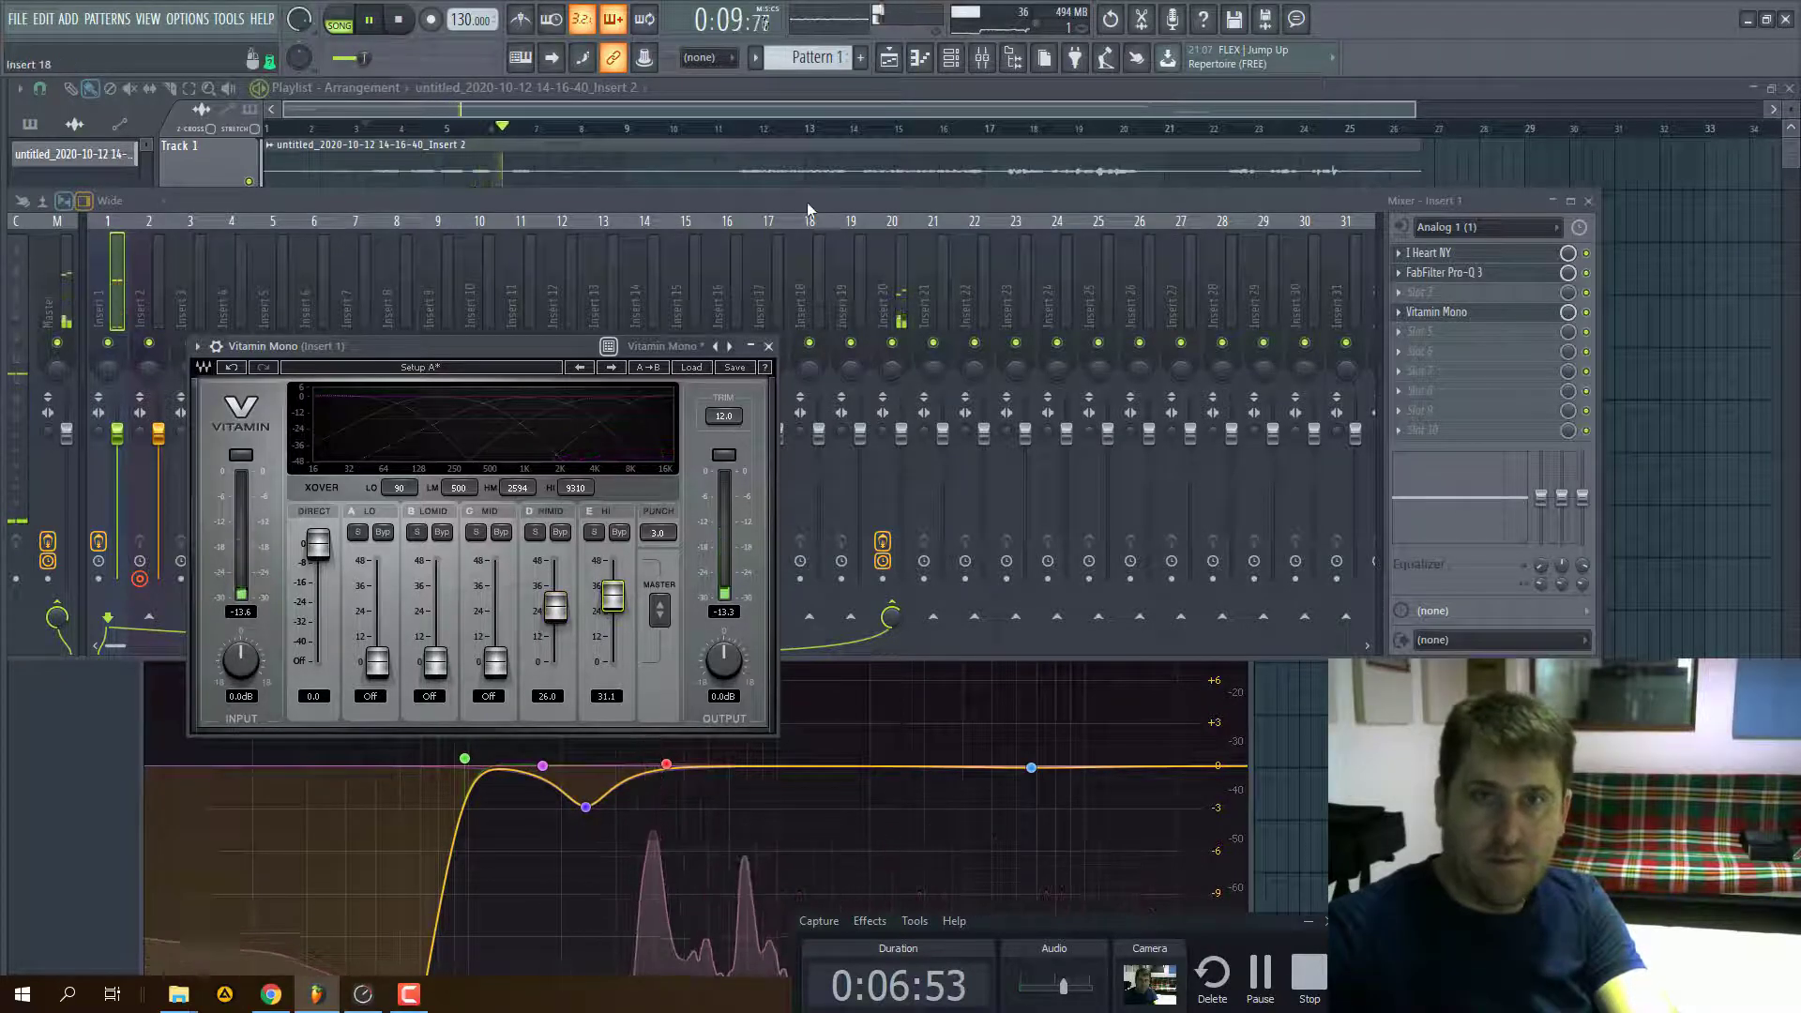
- Rearrange the mixer and Pro-Q 3 windows so the full EQ curve is accessible
left_click_drag(809, 205, 967, 121)
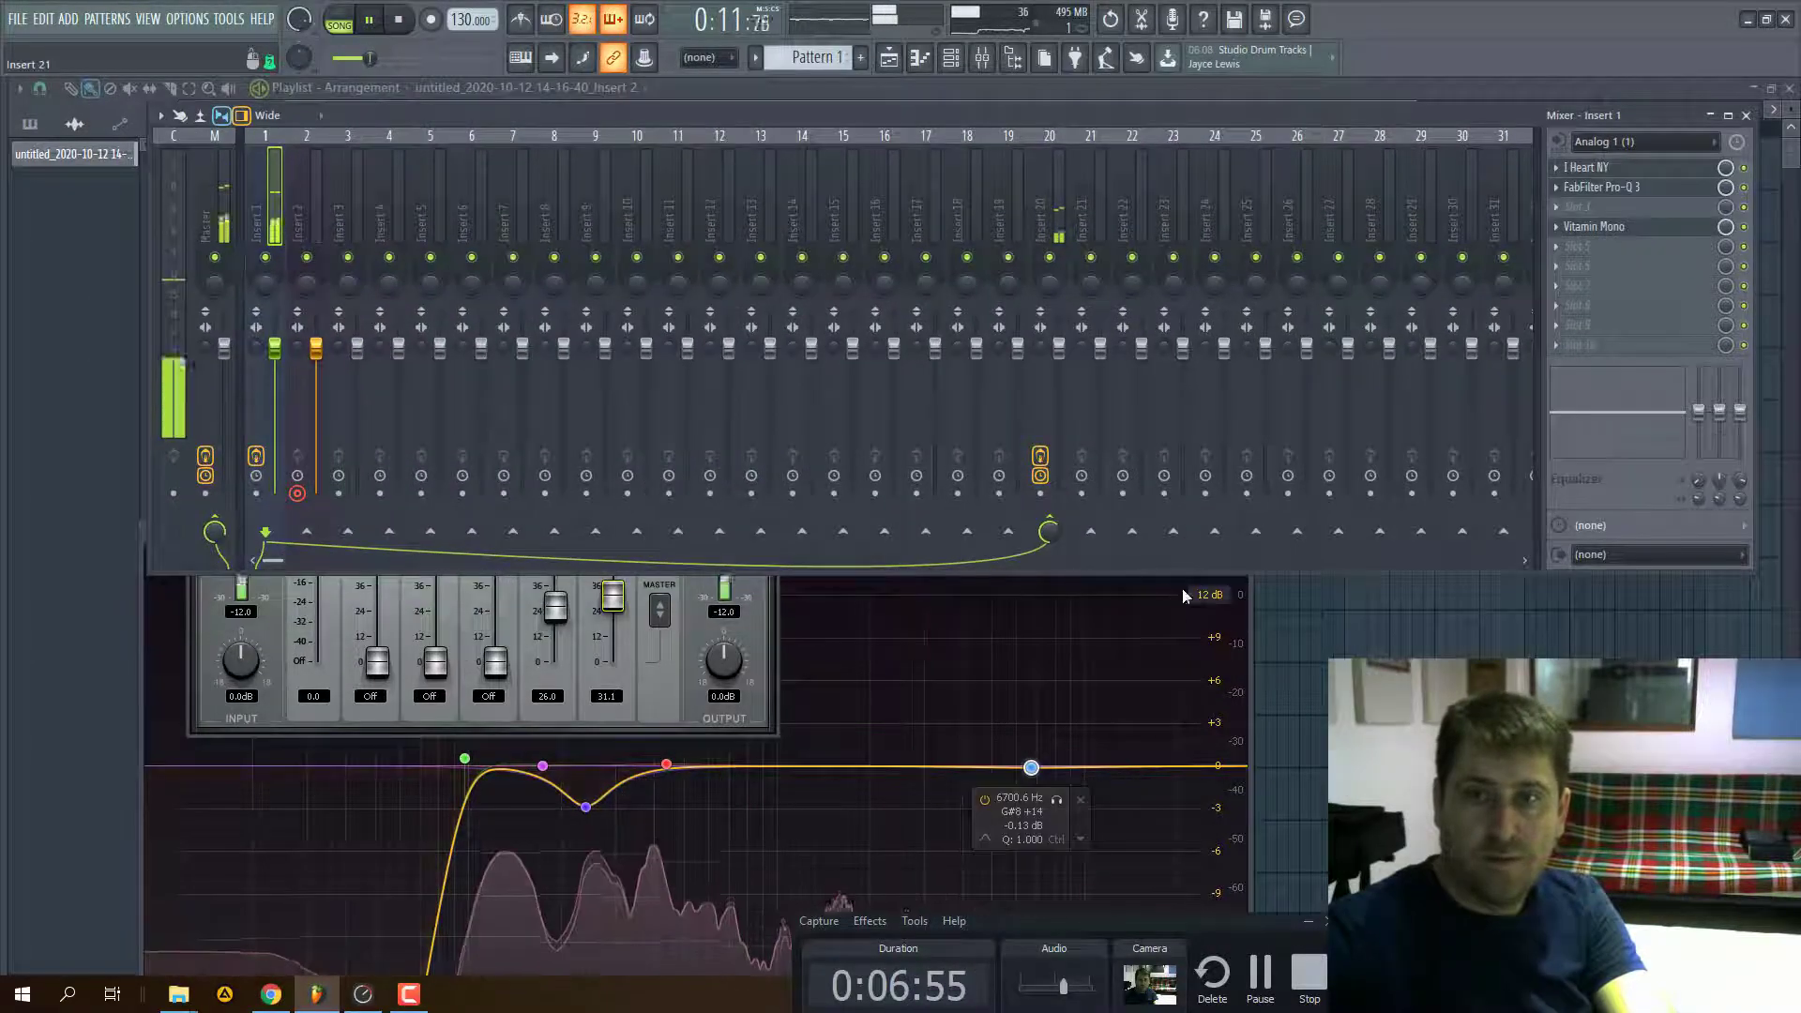
left_click(1135, 586)
left_click_drag(1064, 536, 1291, 268)
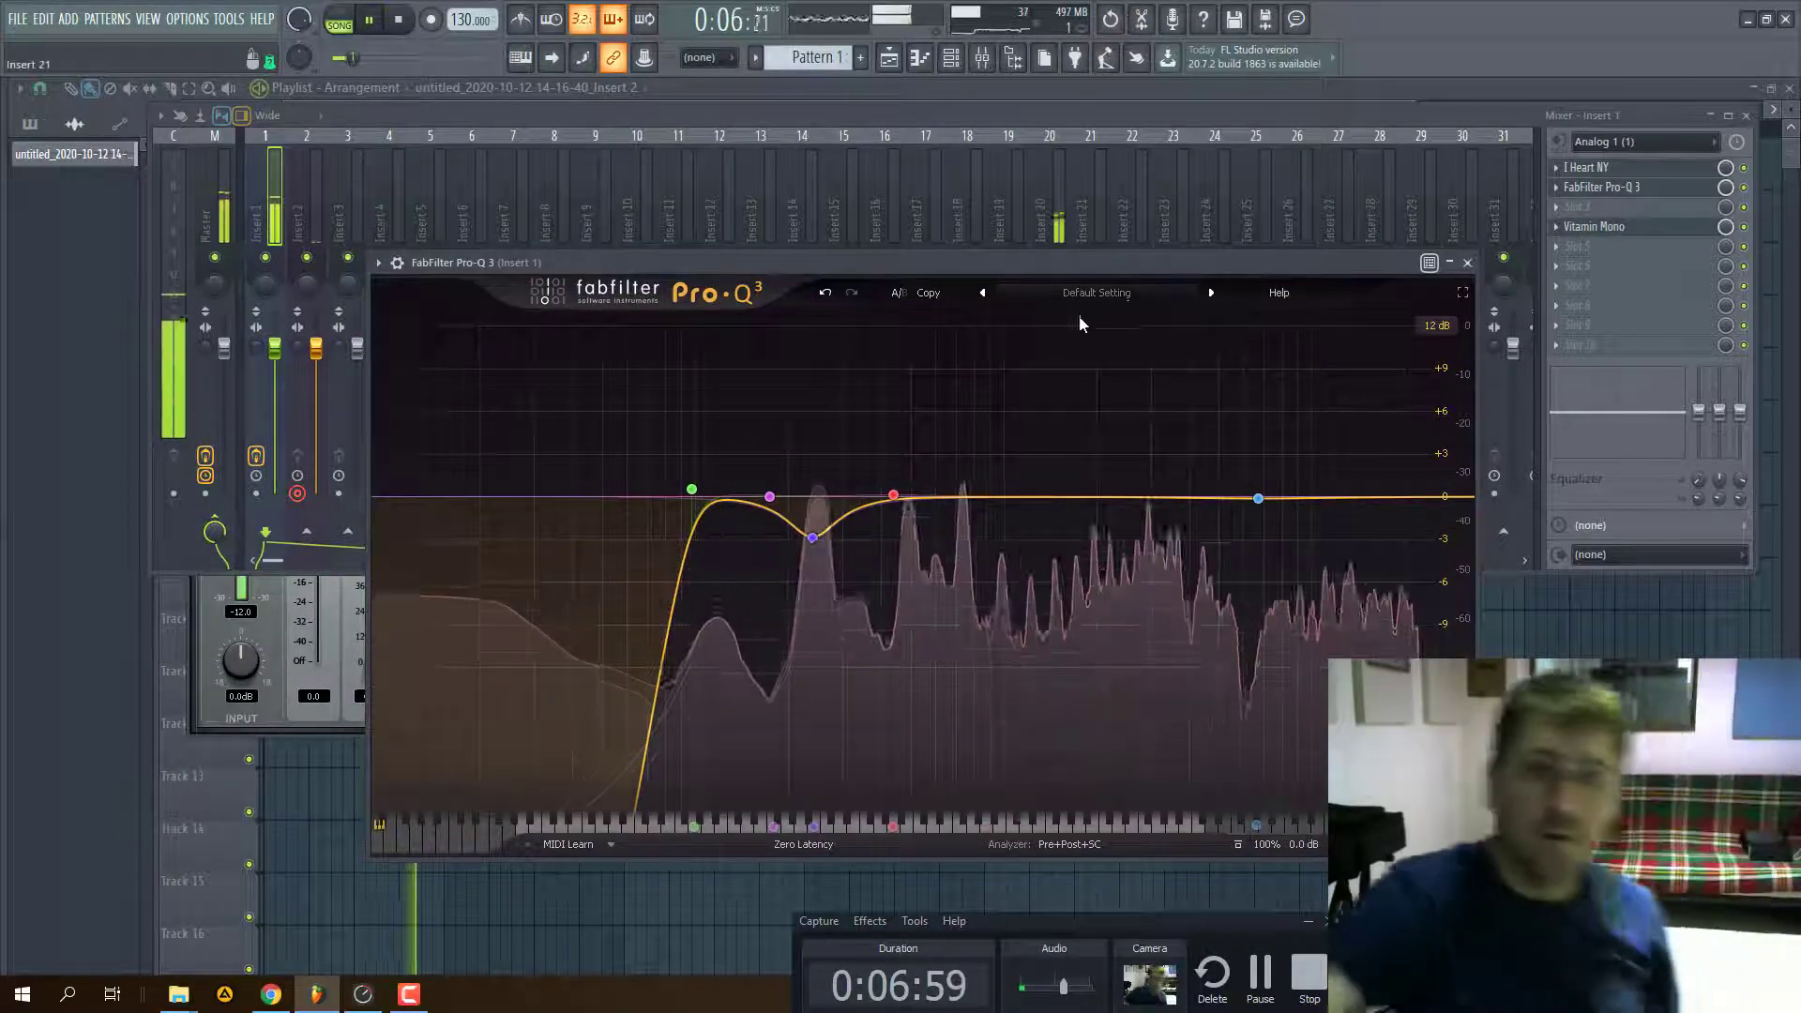
- Add a bell near 743 Hz in Pro-Q 3 and make it dynamic with a range of about -4.9 dB
mouse_move(925, 538)
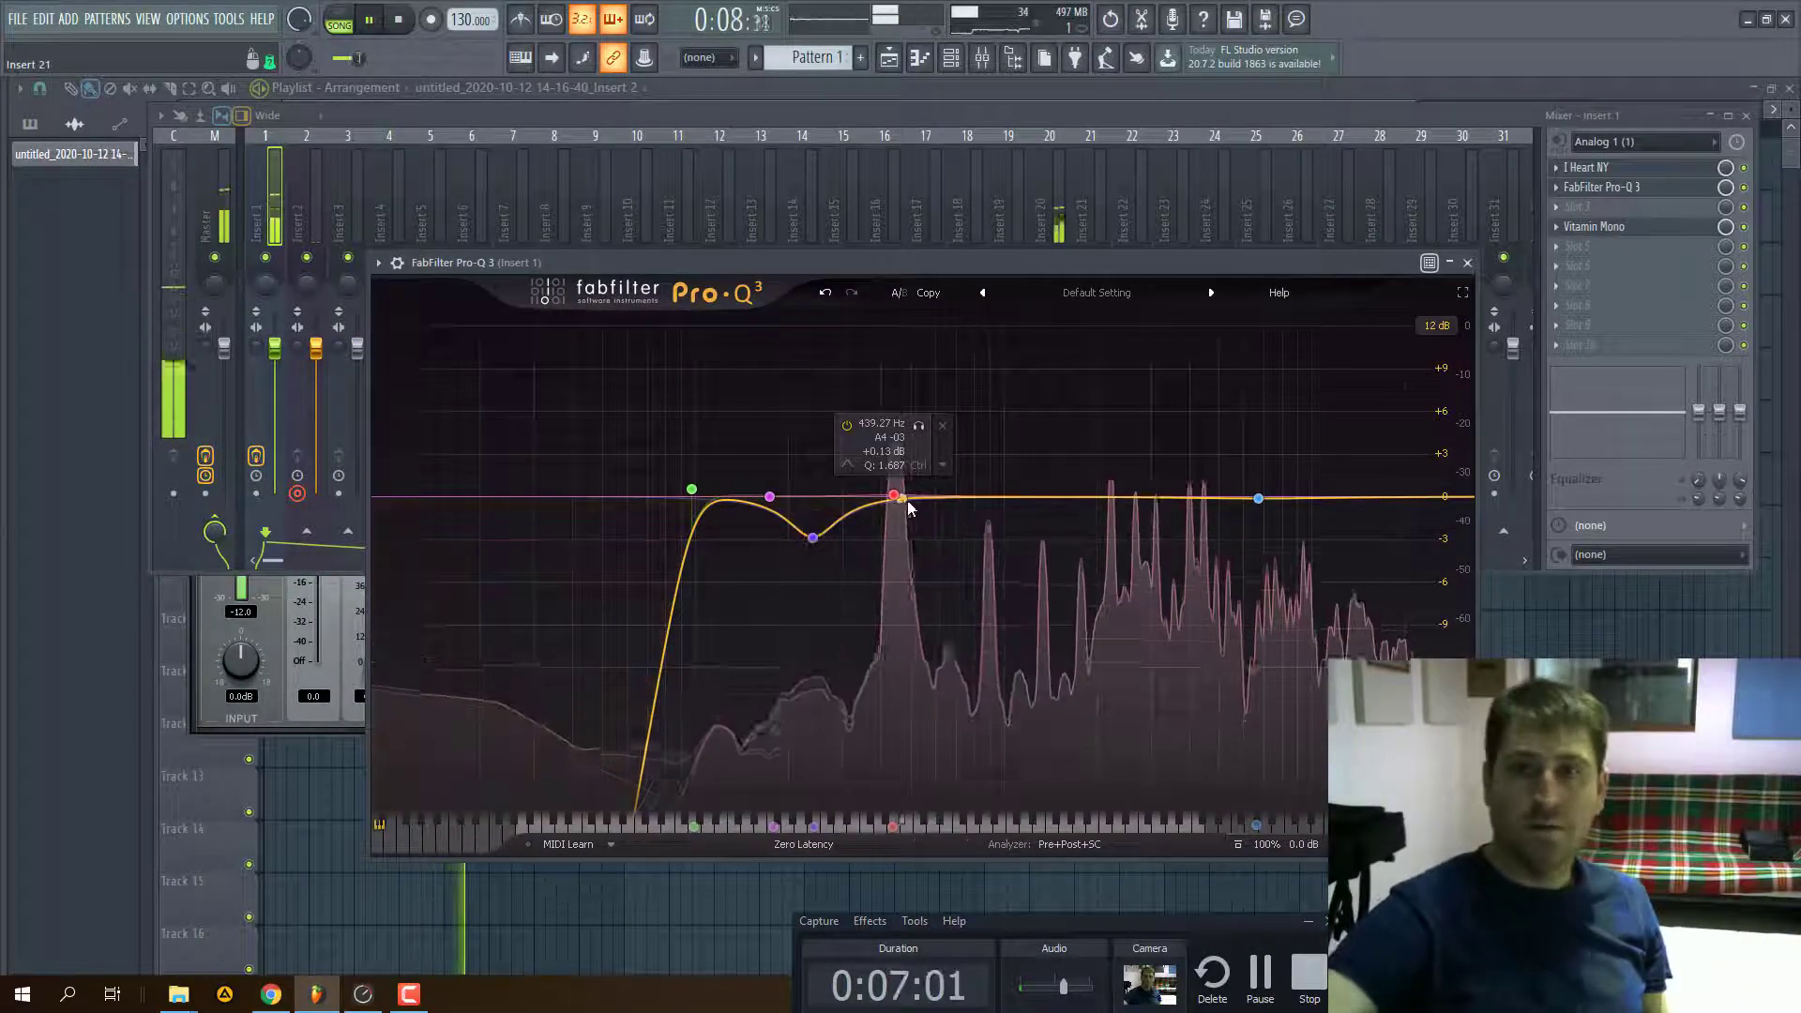
mouse_move(937, 497)
left_mouse_down()
mouse_move(878, 504)
mouse_move(990, 505)
mouse_move(966, 506)
left_mouse_up()
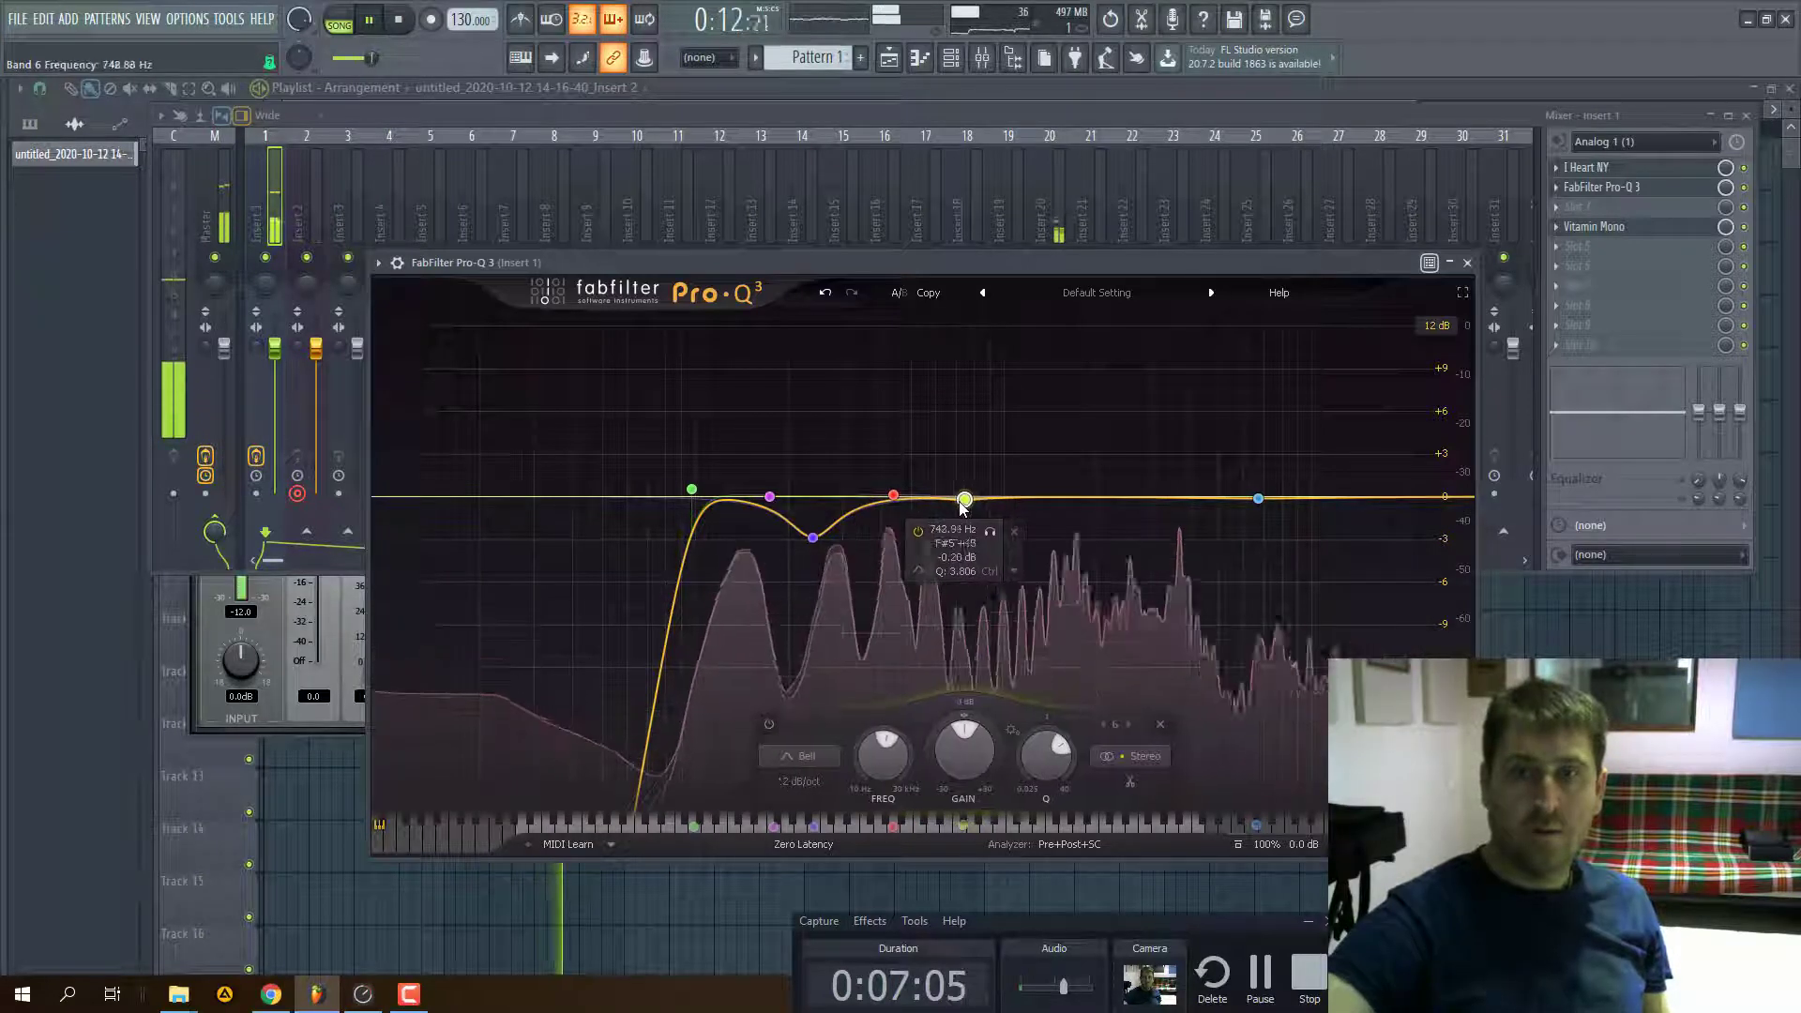
right_click(965, 500)
left_click(994, 556)
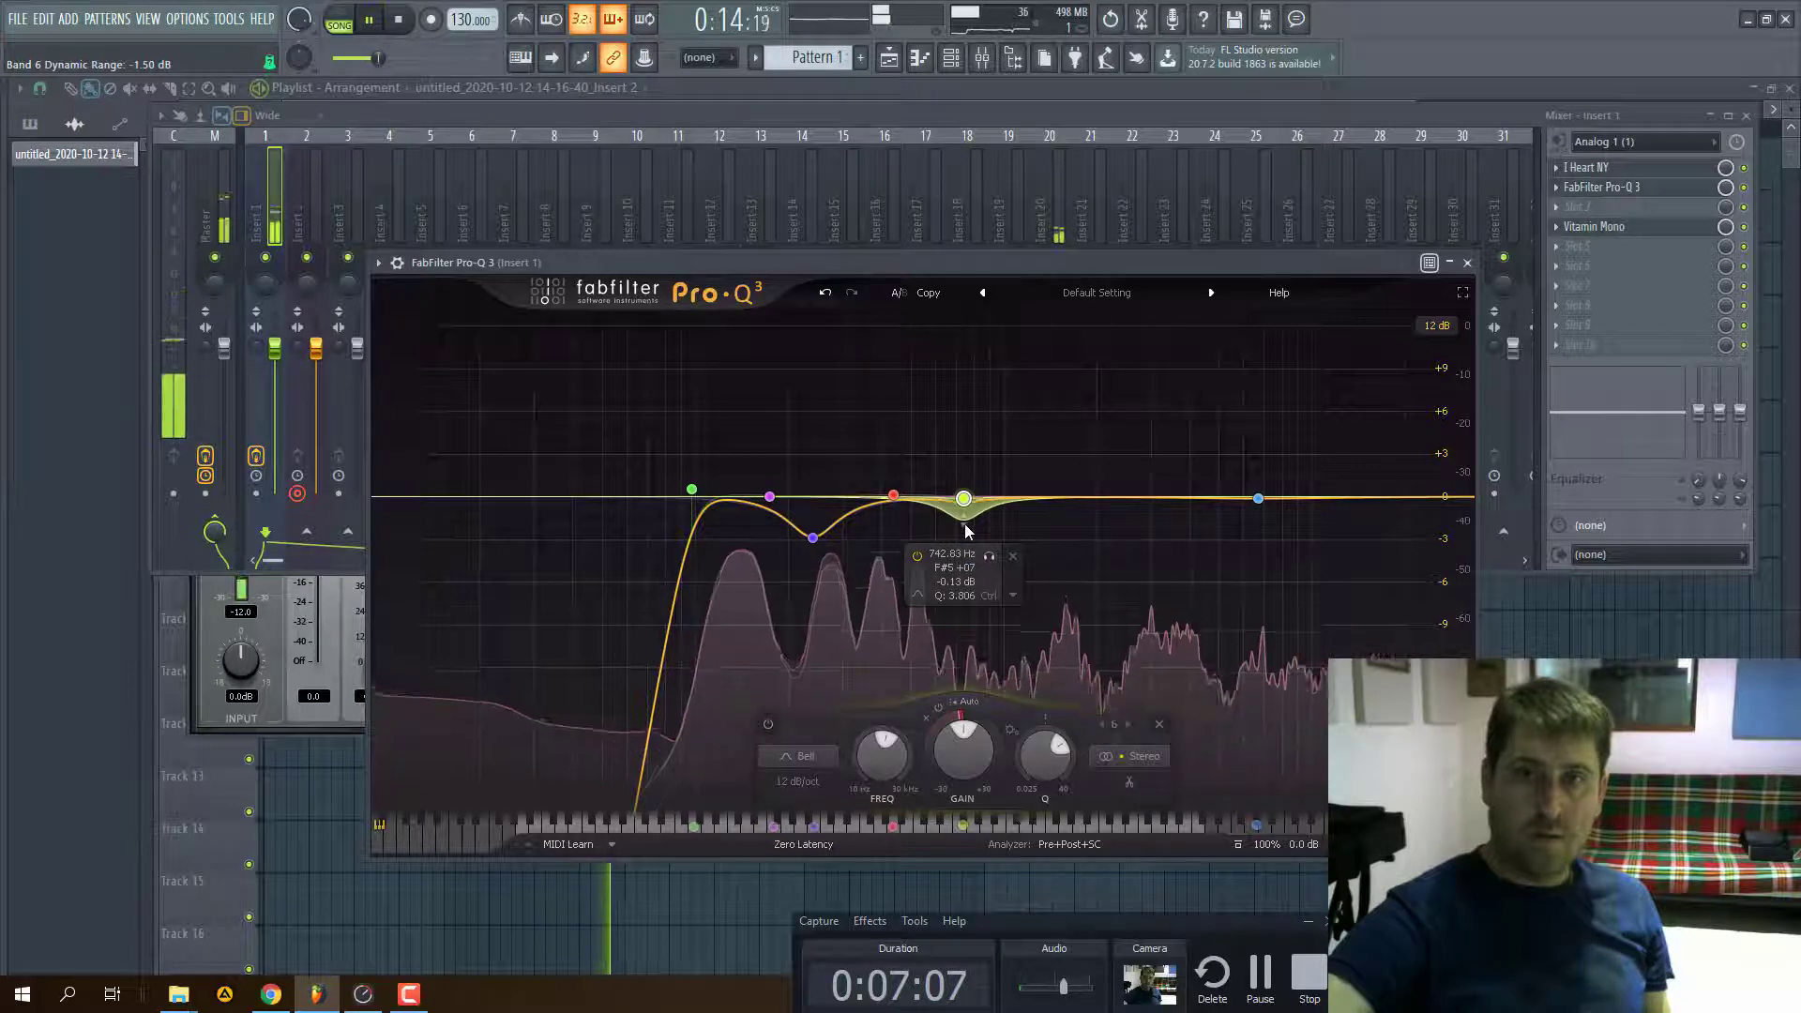
left_click_drag(970, 581, 966, 624)
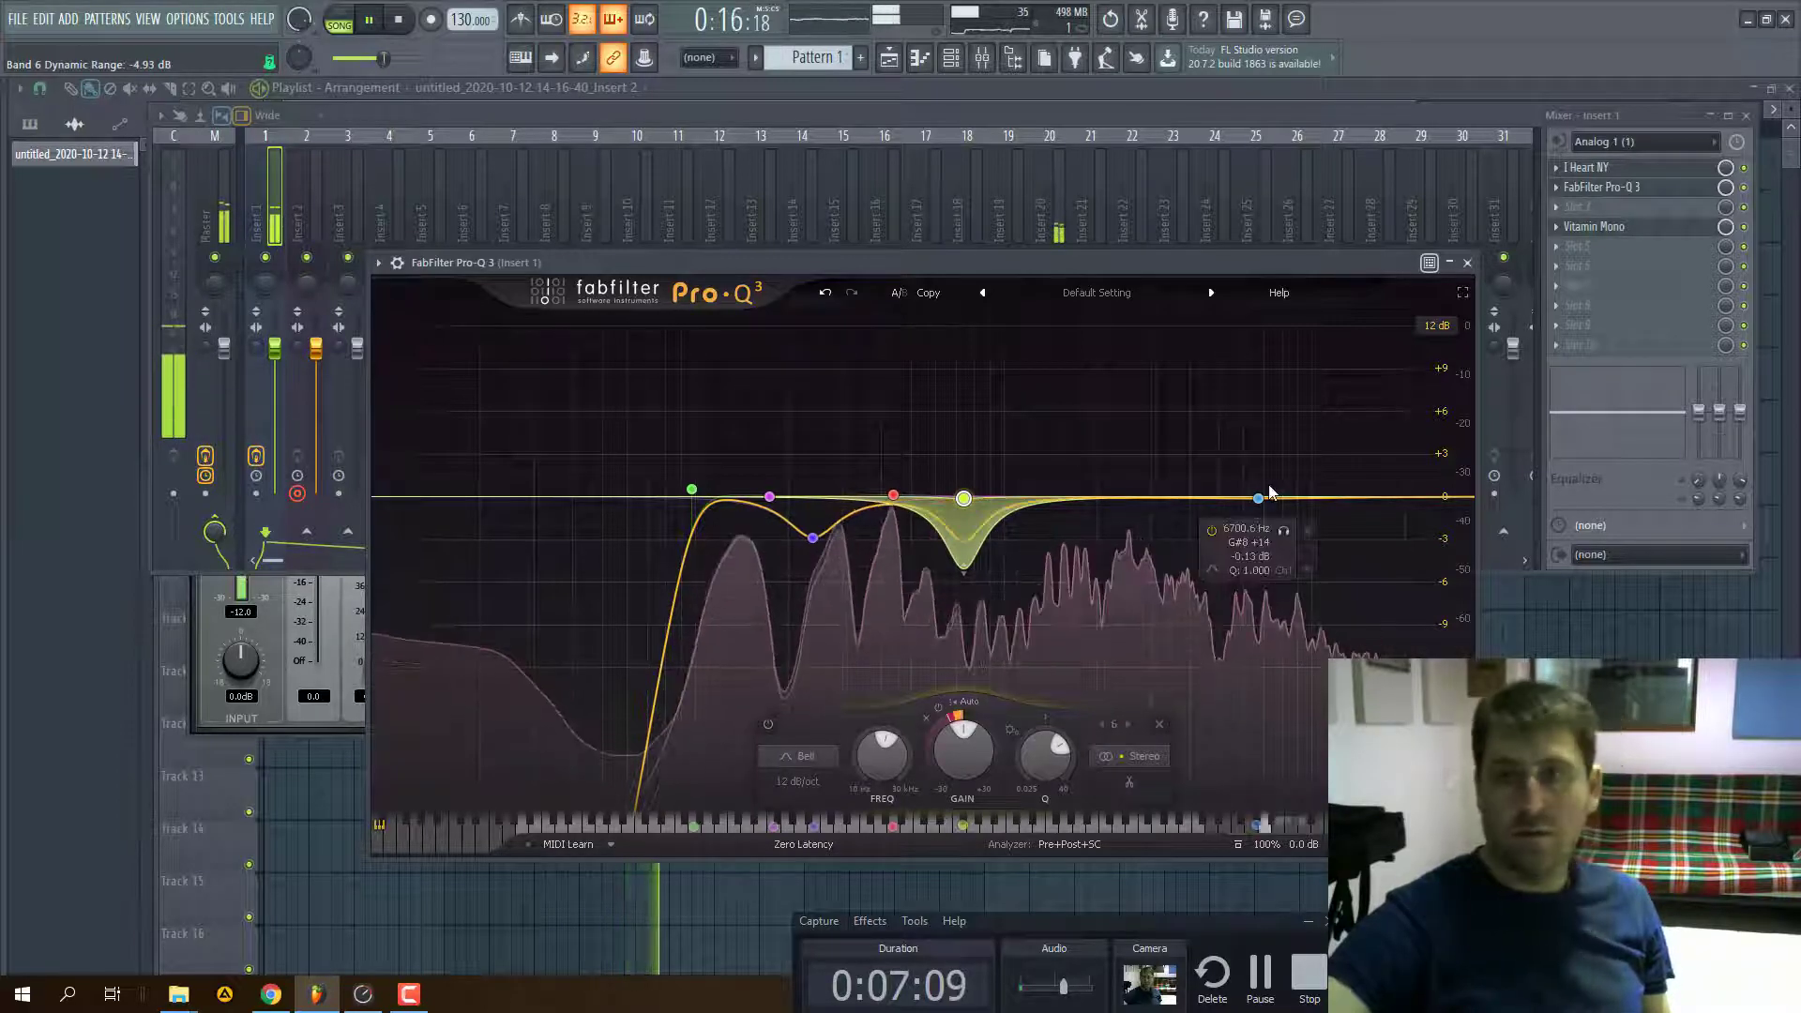
- Fine-tune Vitamin Mono's HiMid to about 28.3 and Hi to about 30.5, and nudge Pro-Q 3's low cut slightly lower
left_click(1656, 228)
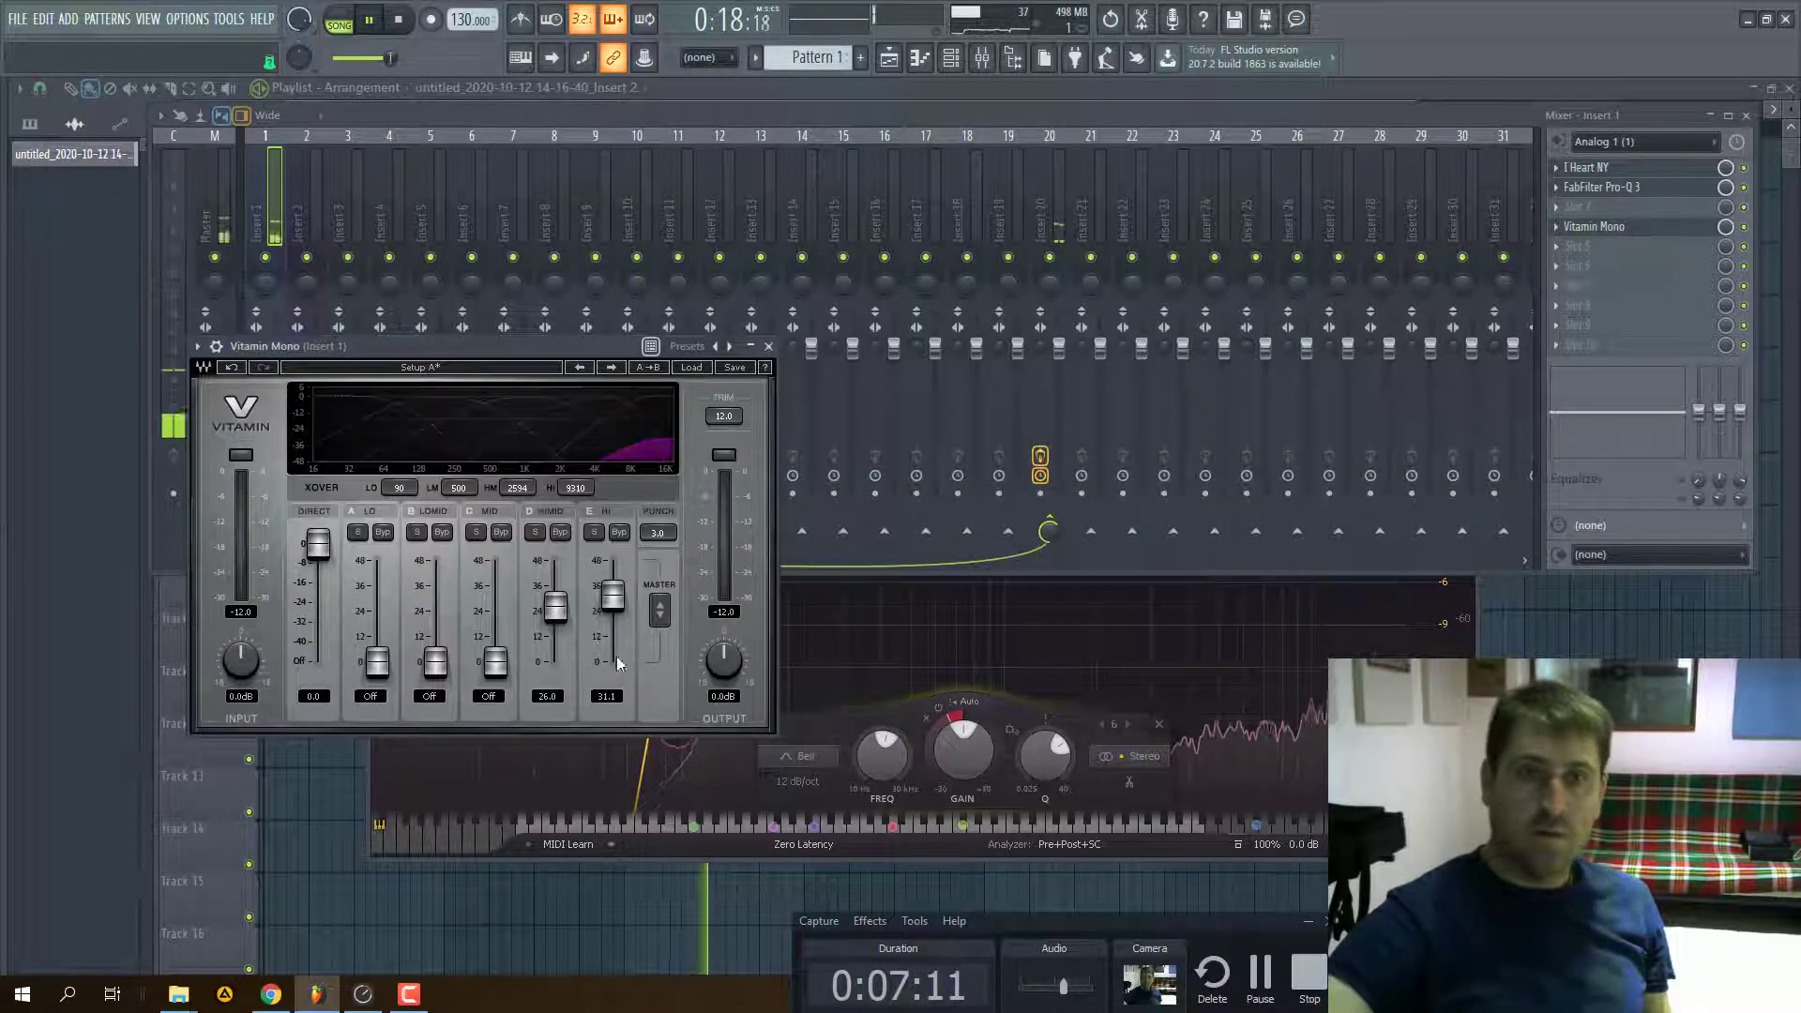
left_click_drag(555, 608, 612, 595)
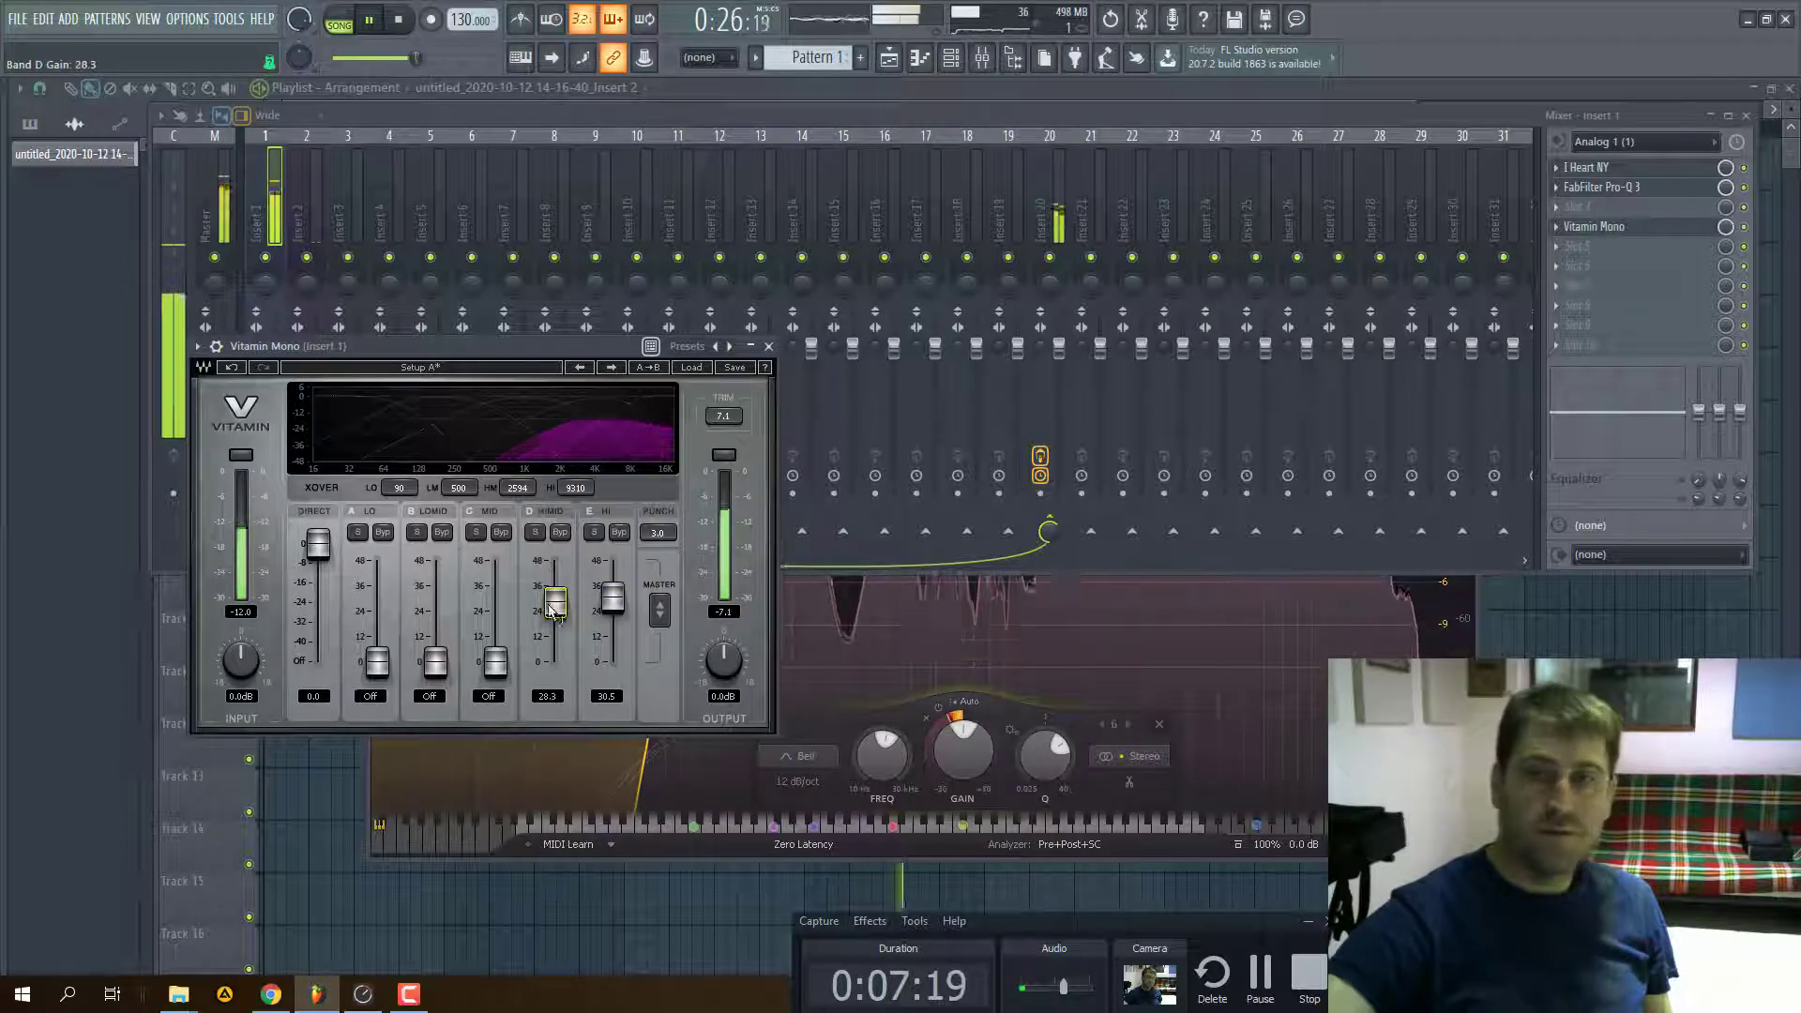
left_click(1110, 614)
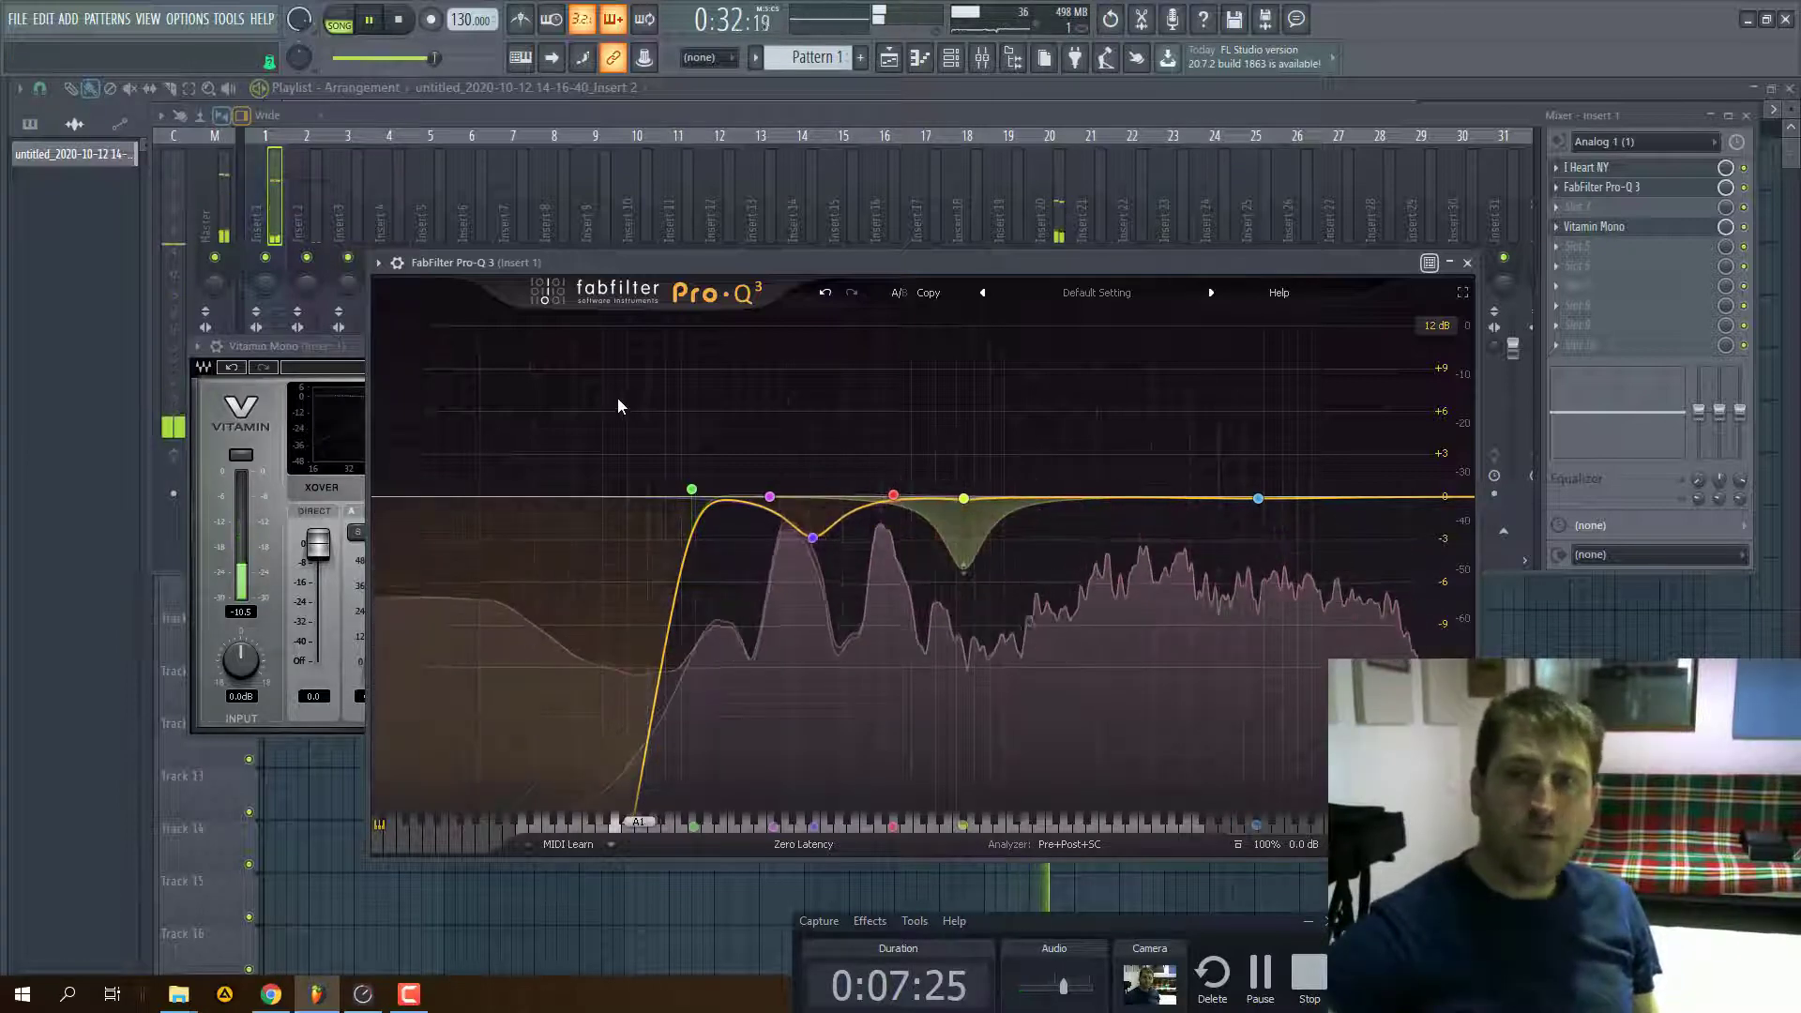
left_click(687, 490)
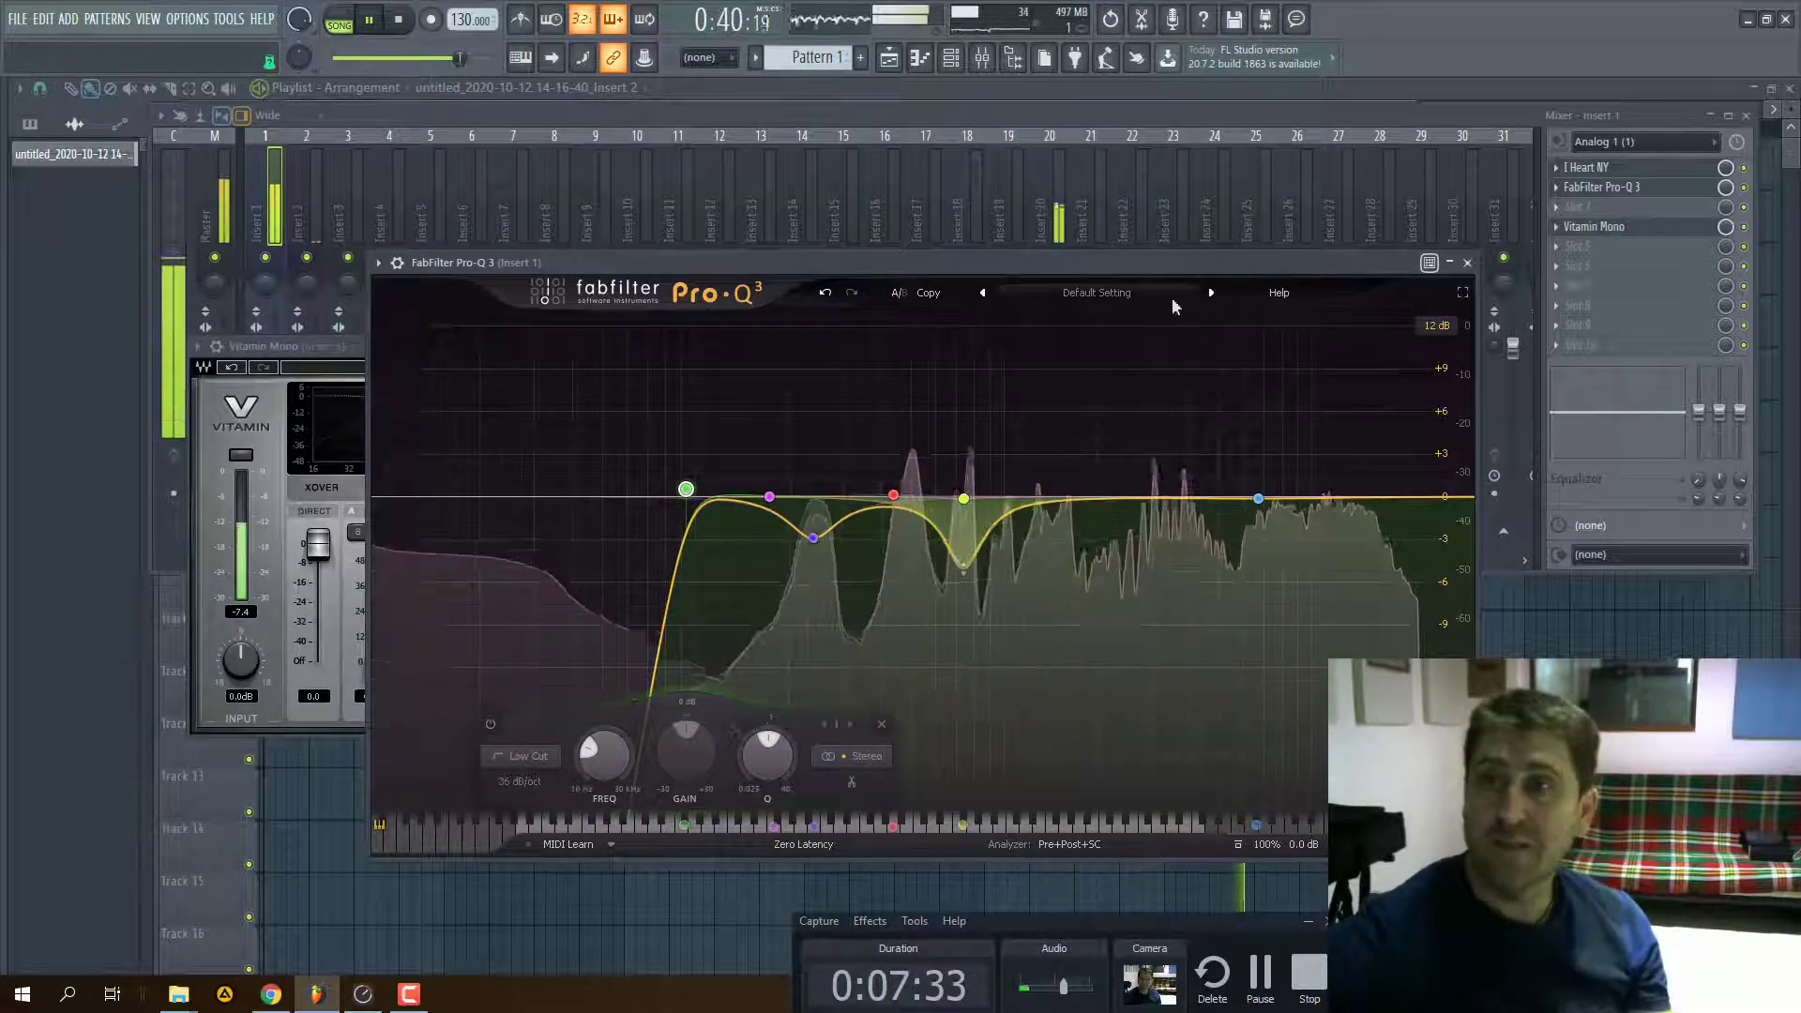
- Move the mixer off the playlist, replay the take from about bar 3 with all other windows closed, and stop playback
left_click_drag(441, 121, 399, 488)
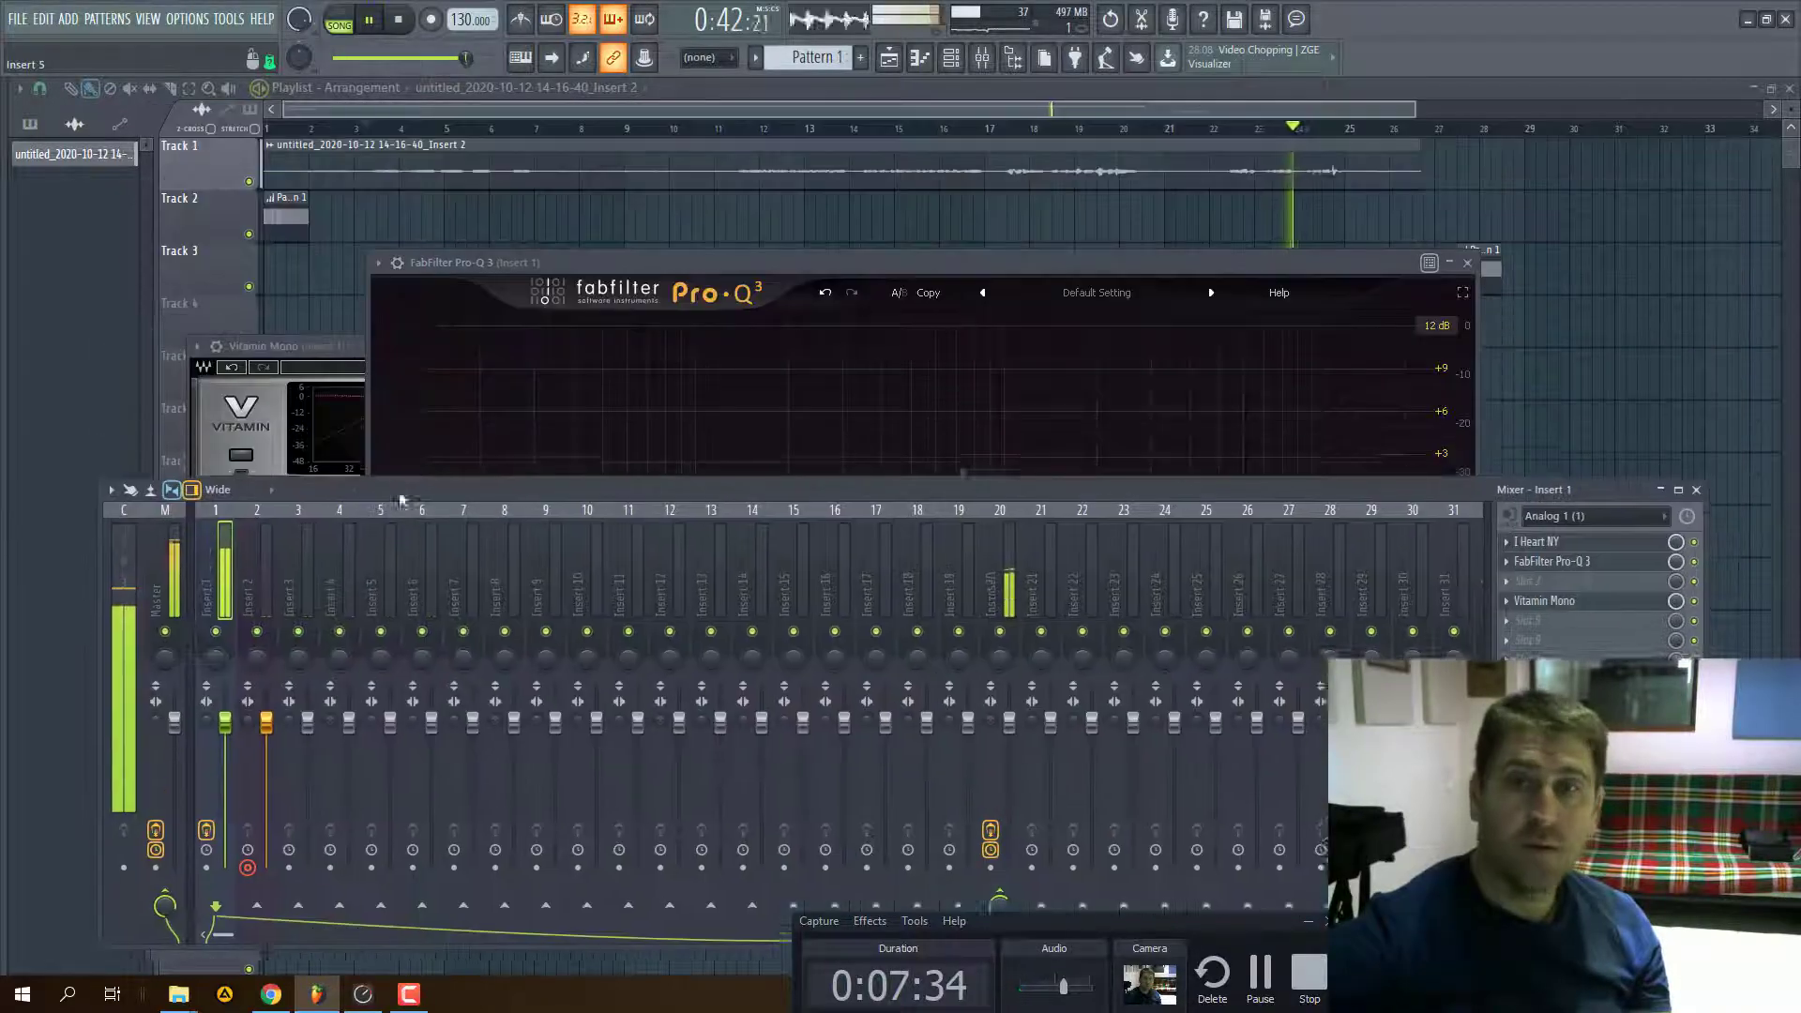
left_click(771, 180)
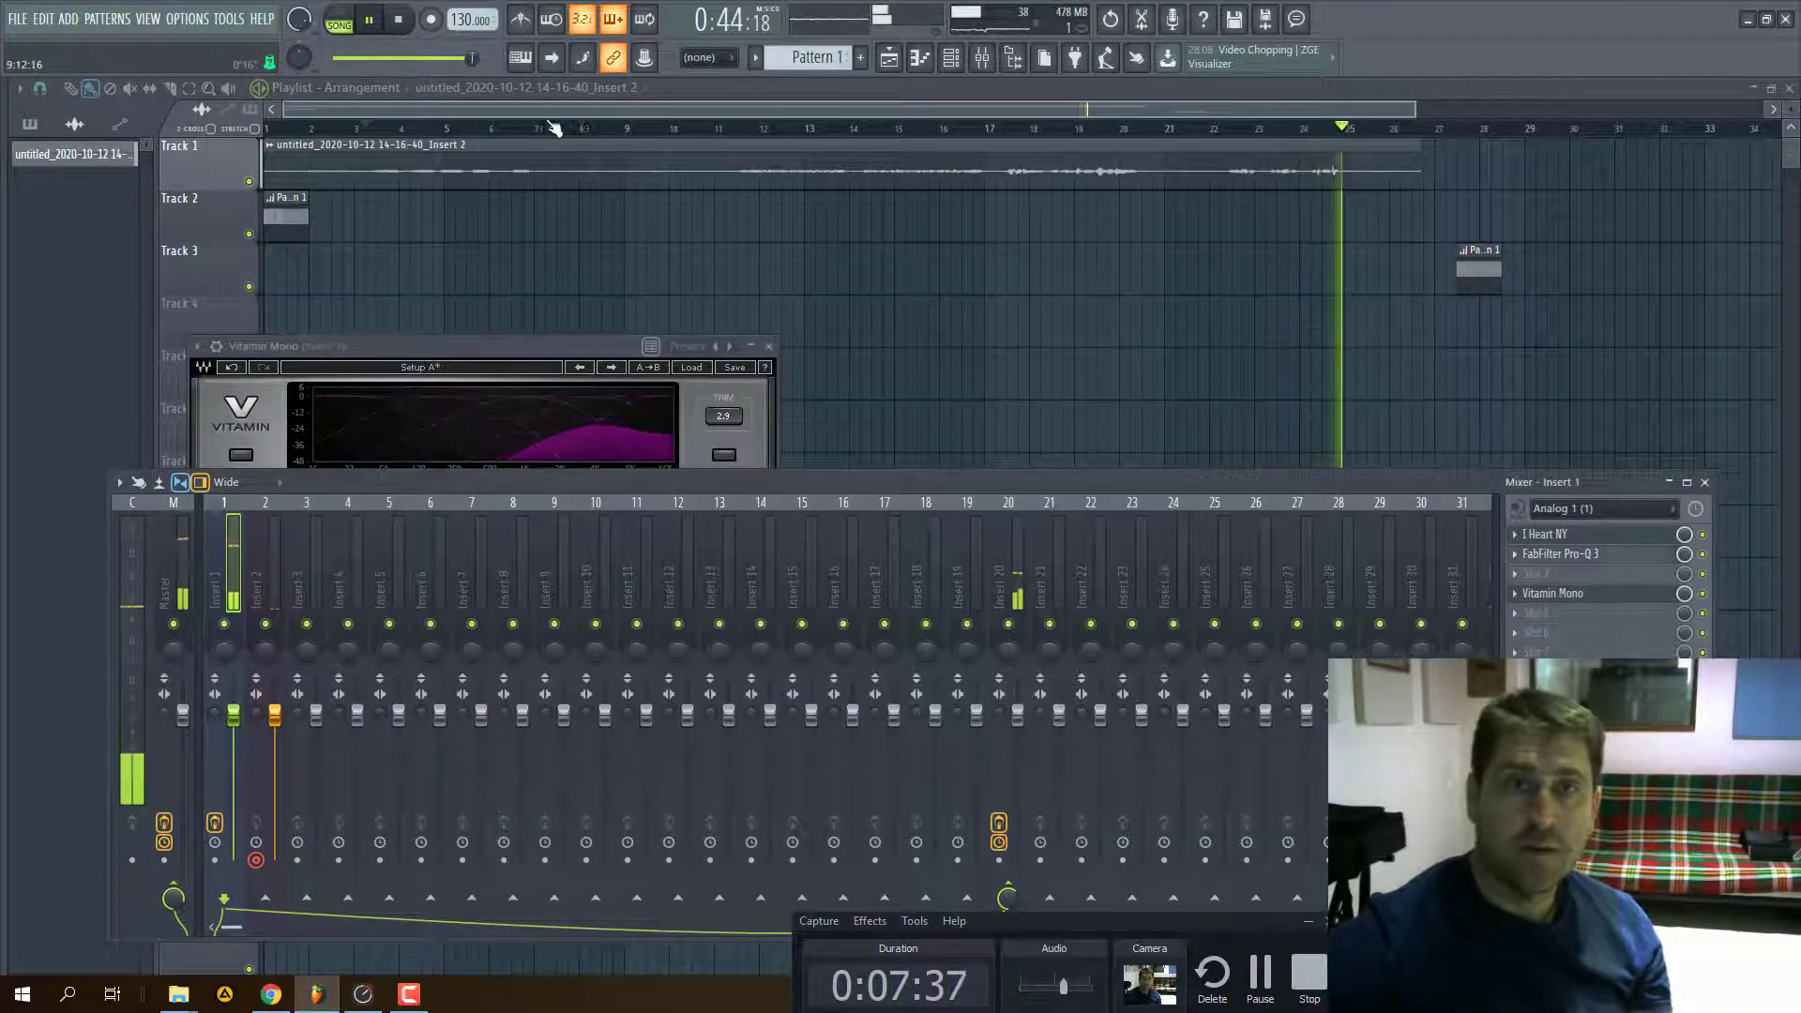
key("F12")
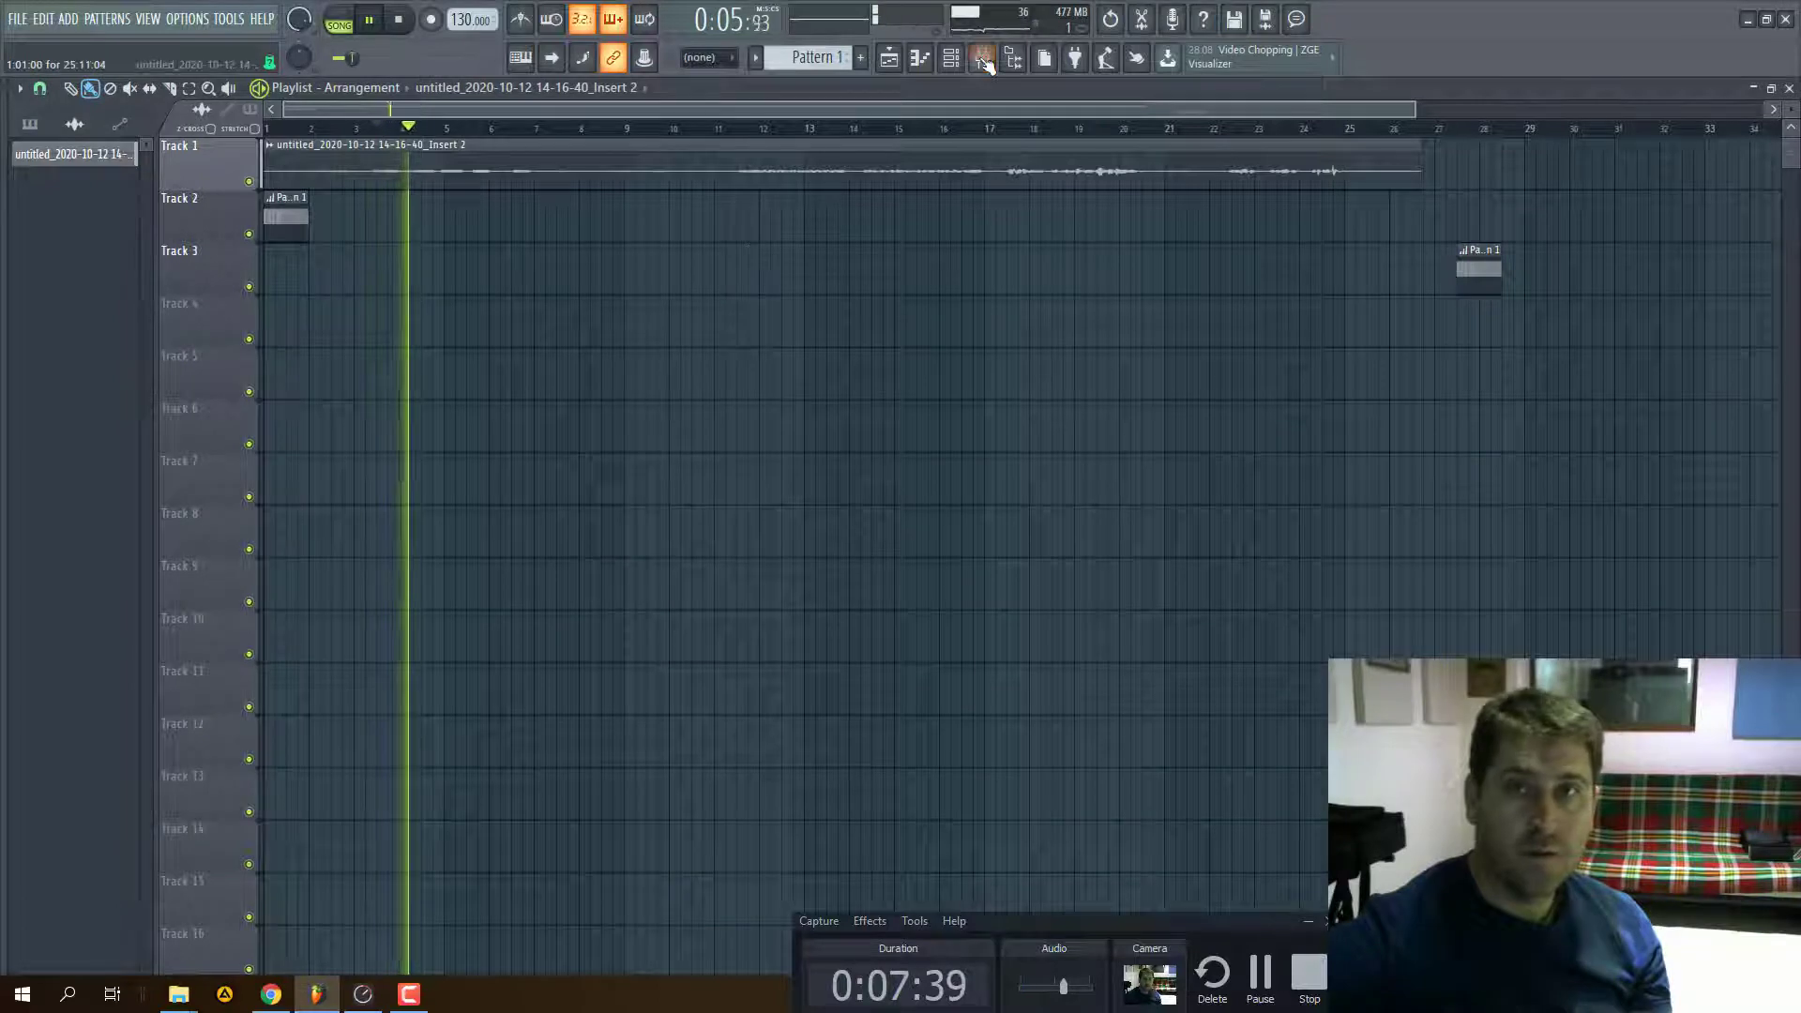
left_click(404, 24)
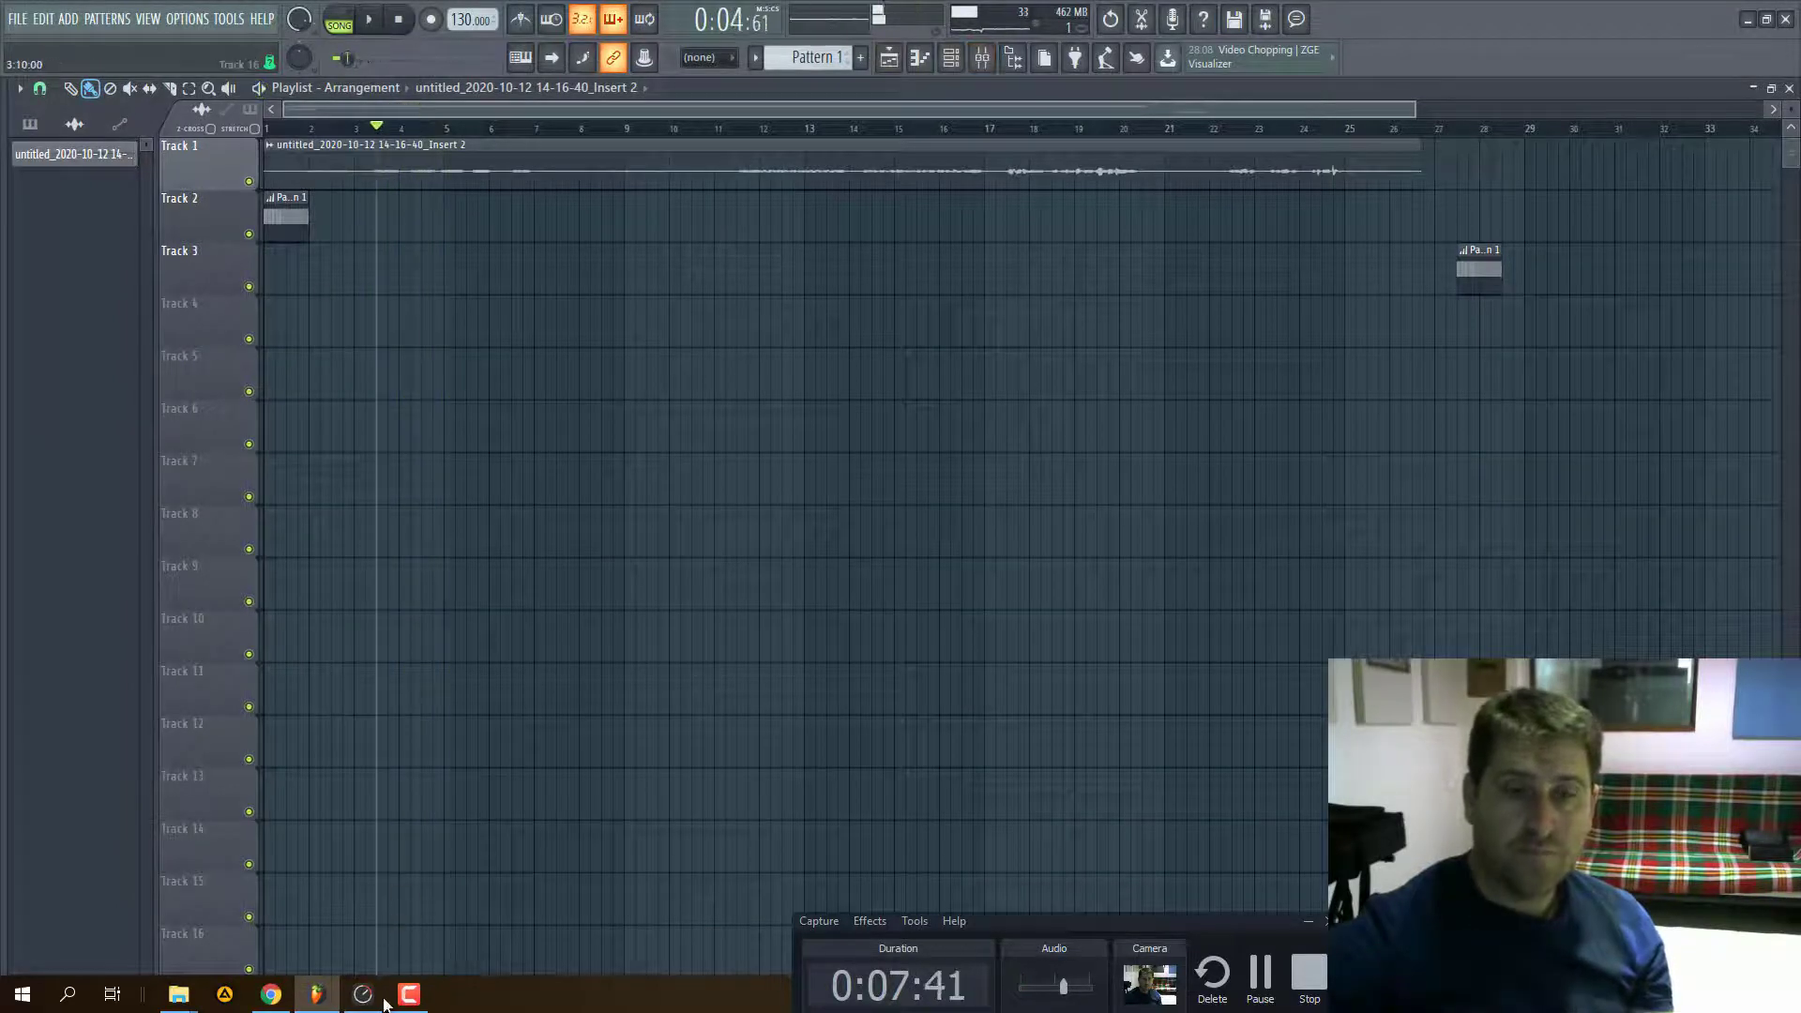
- In RME TotalMix FX, set the first microphone input's gain to 20 and return to FL Studio
left_click(363, 996)
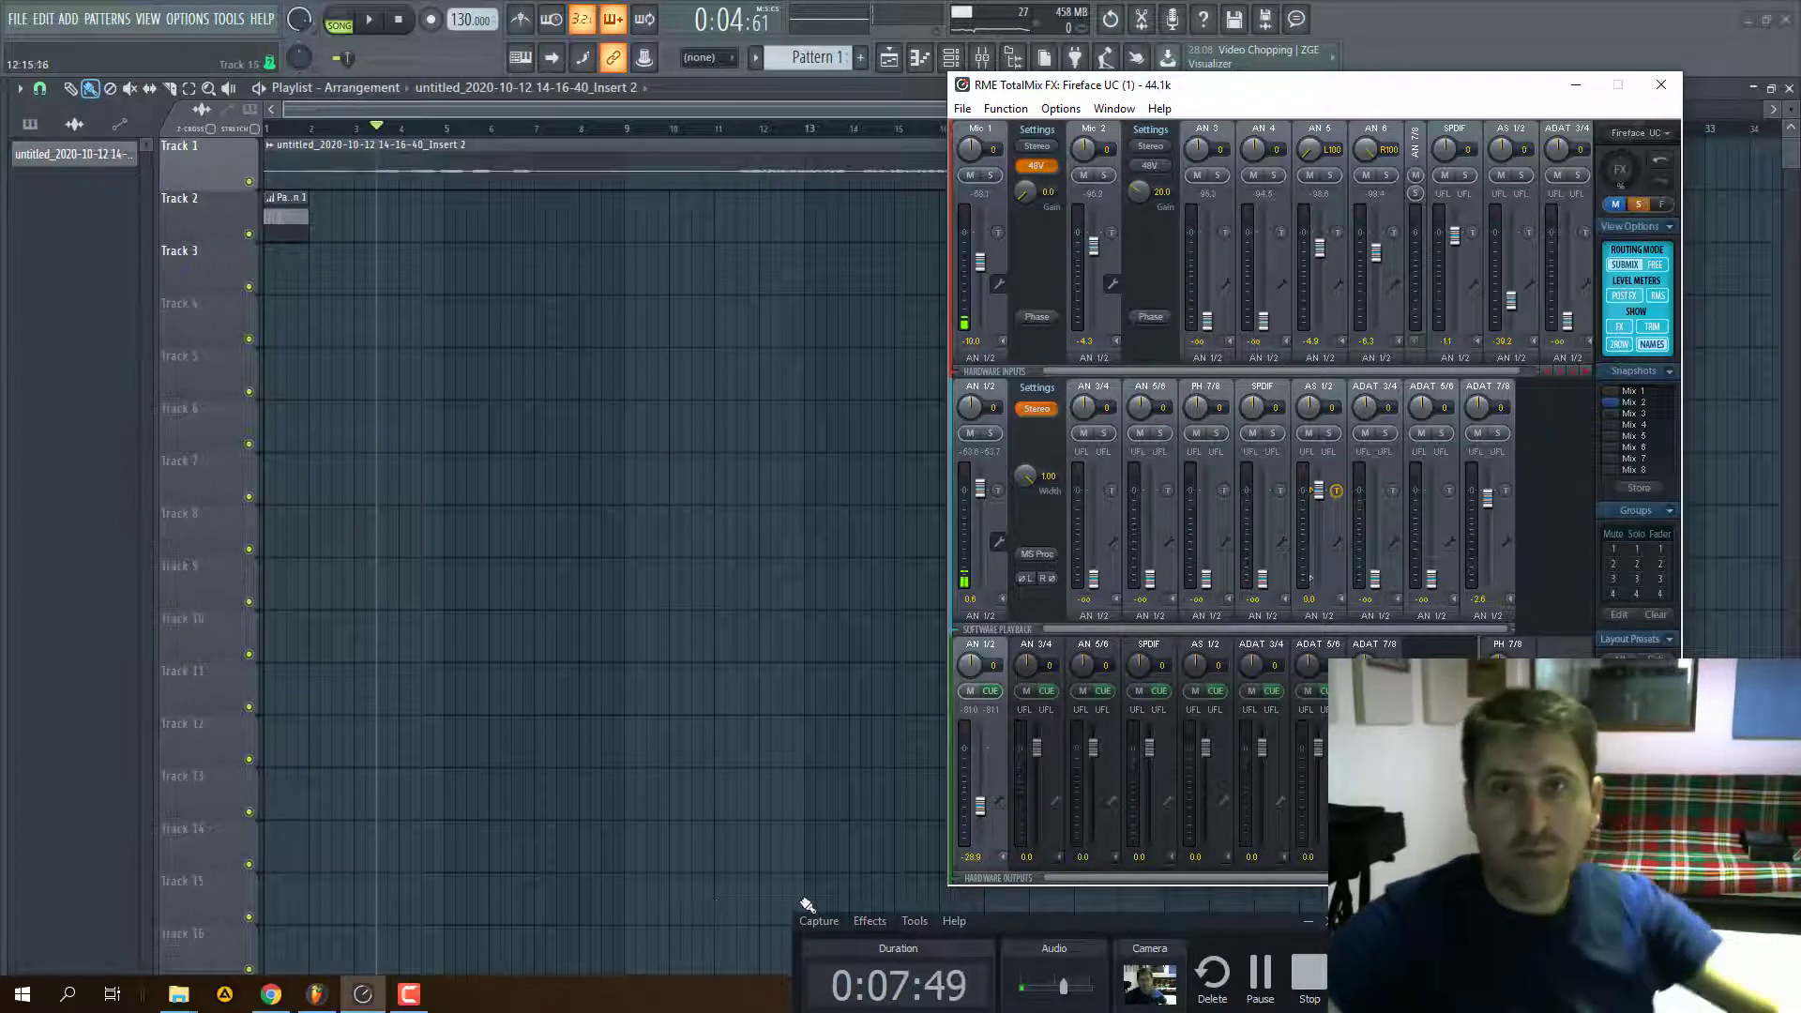
double_click(1046, 194)
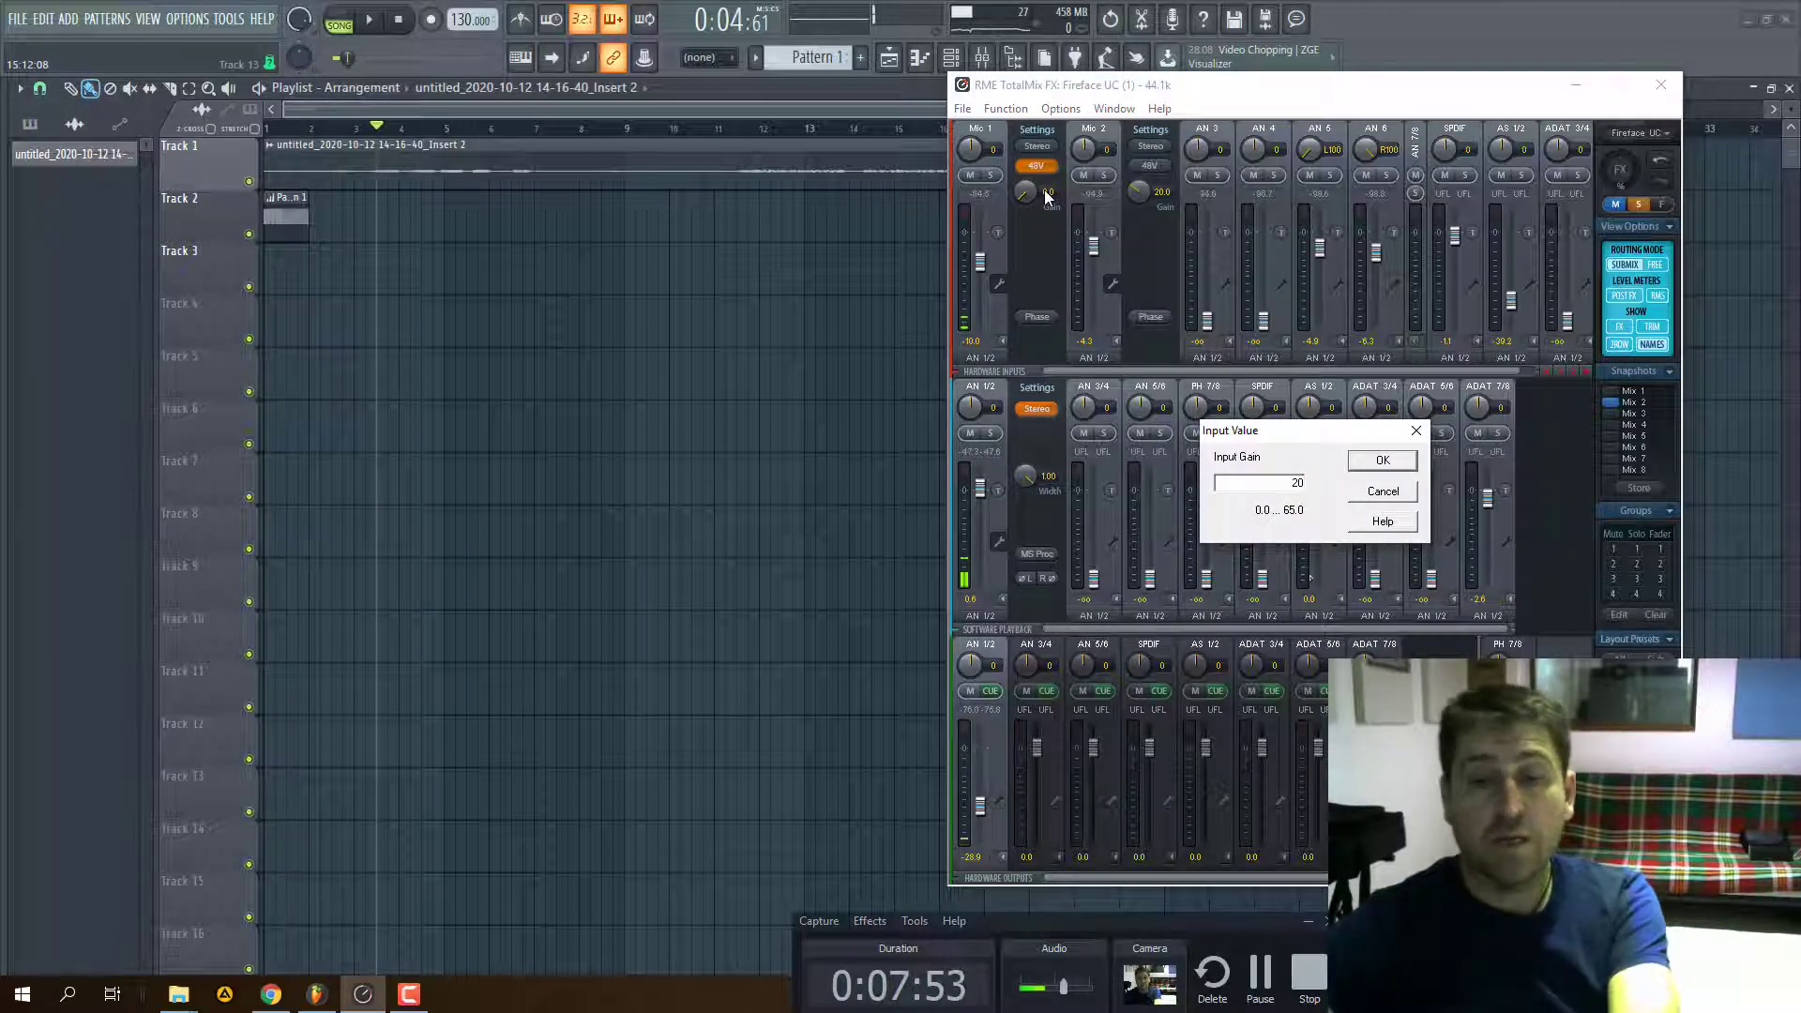
key("Return")
left_click(379, 998)
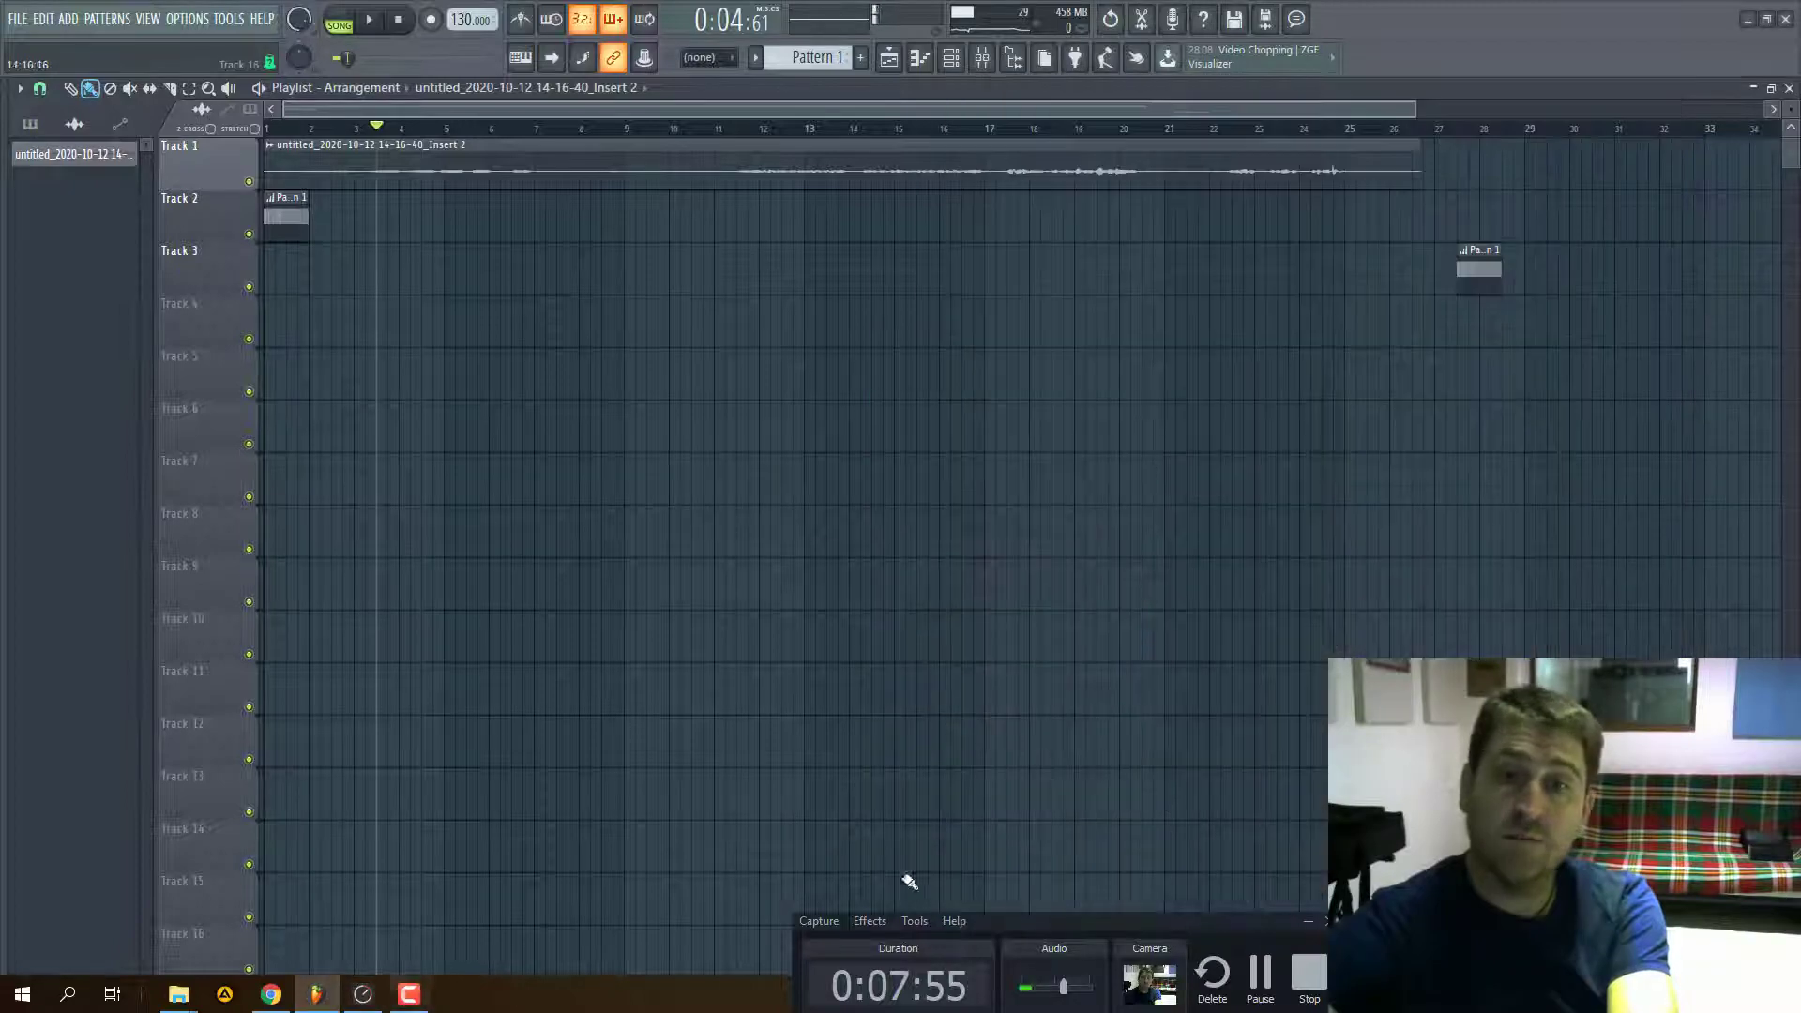
- Open RME TotalMix FX to check the first microphone input's level, and return to the FL Studio playlist
left_click(1064, 921)
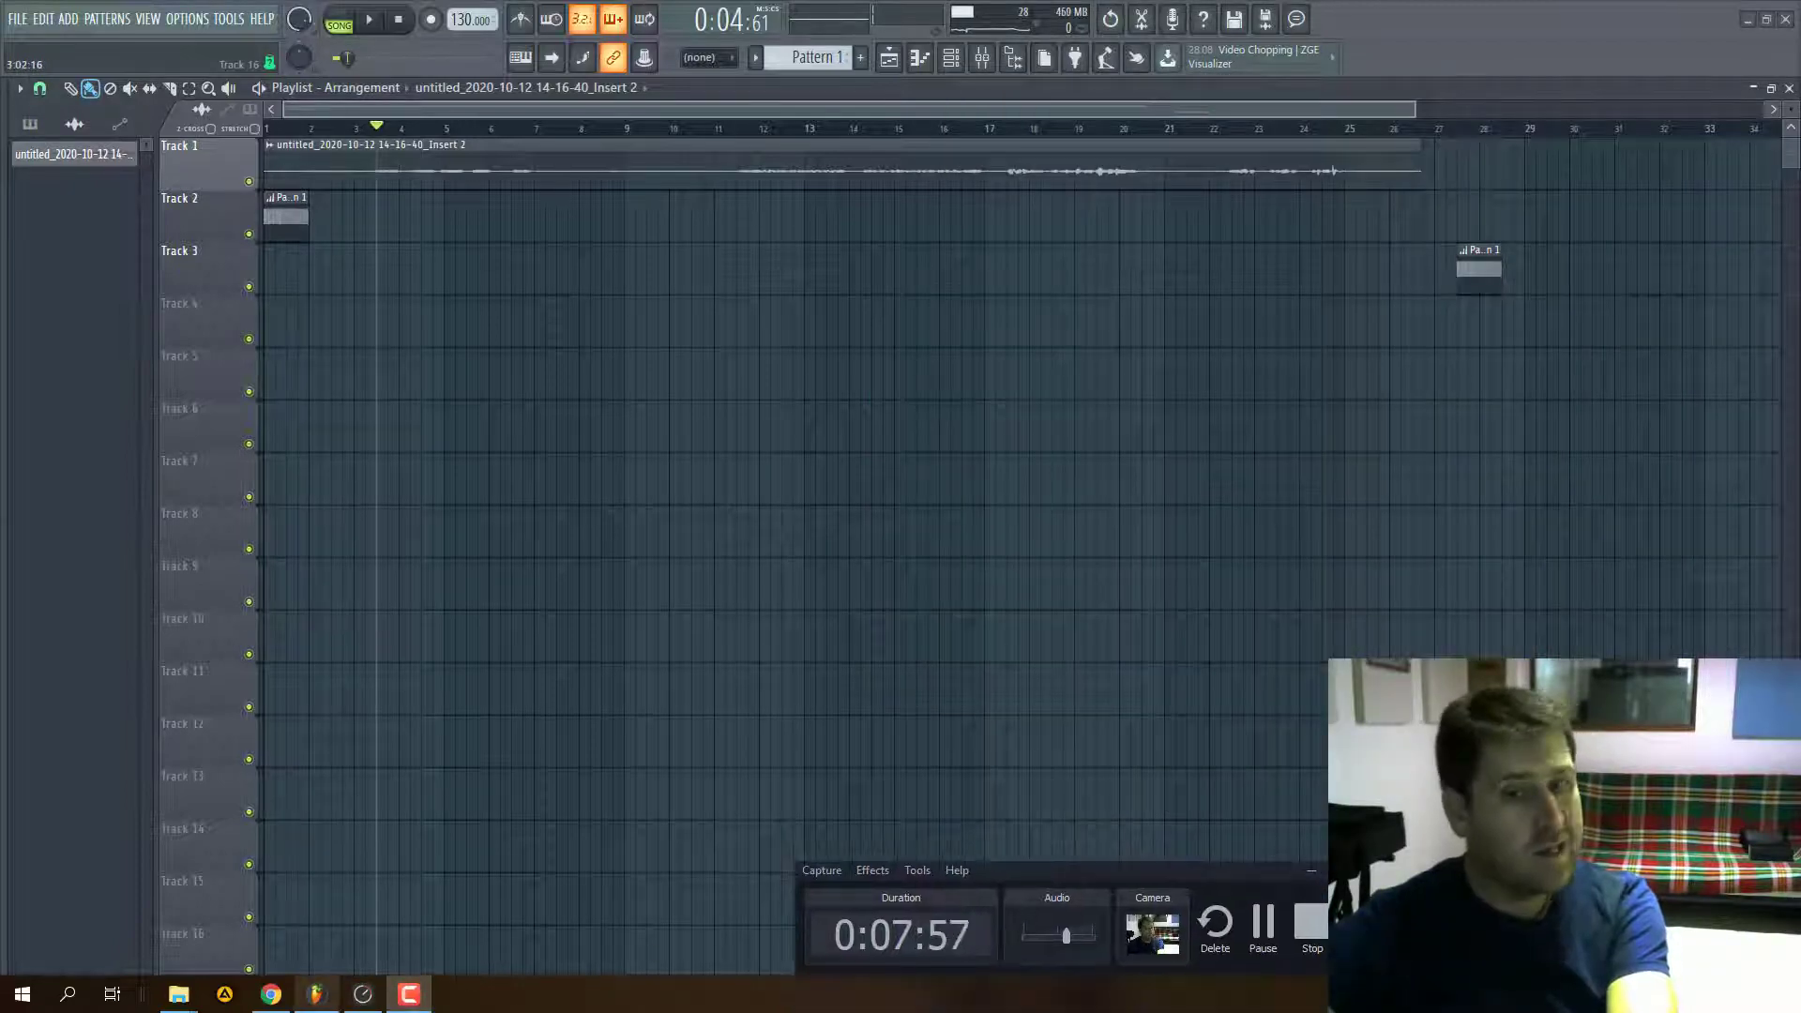
left_click(365, 998)
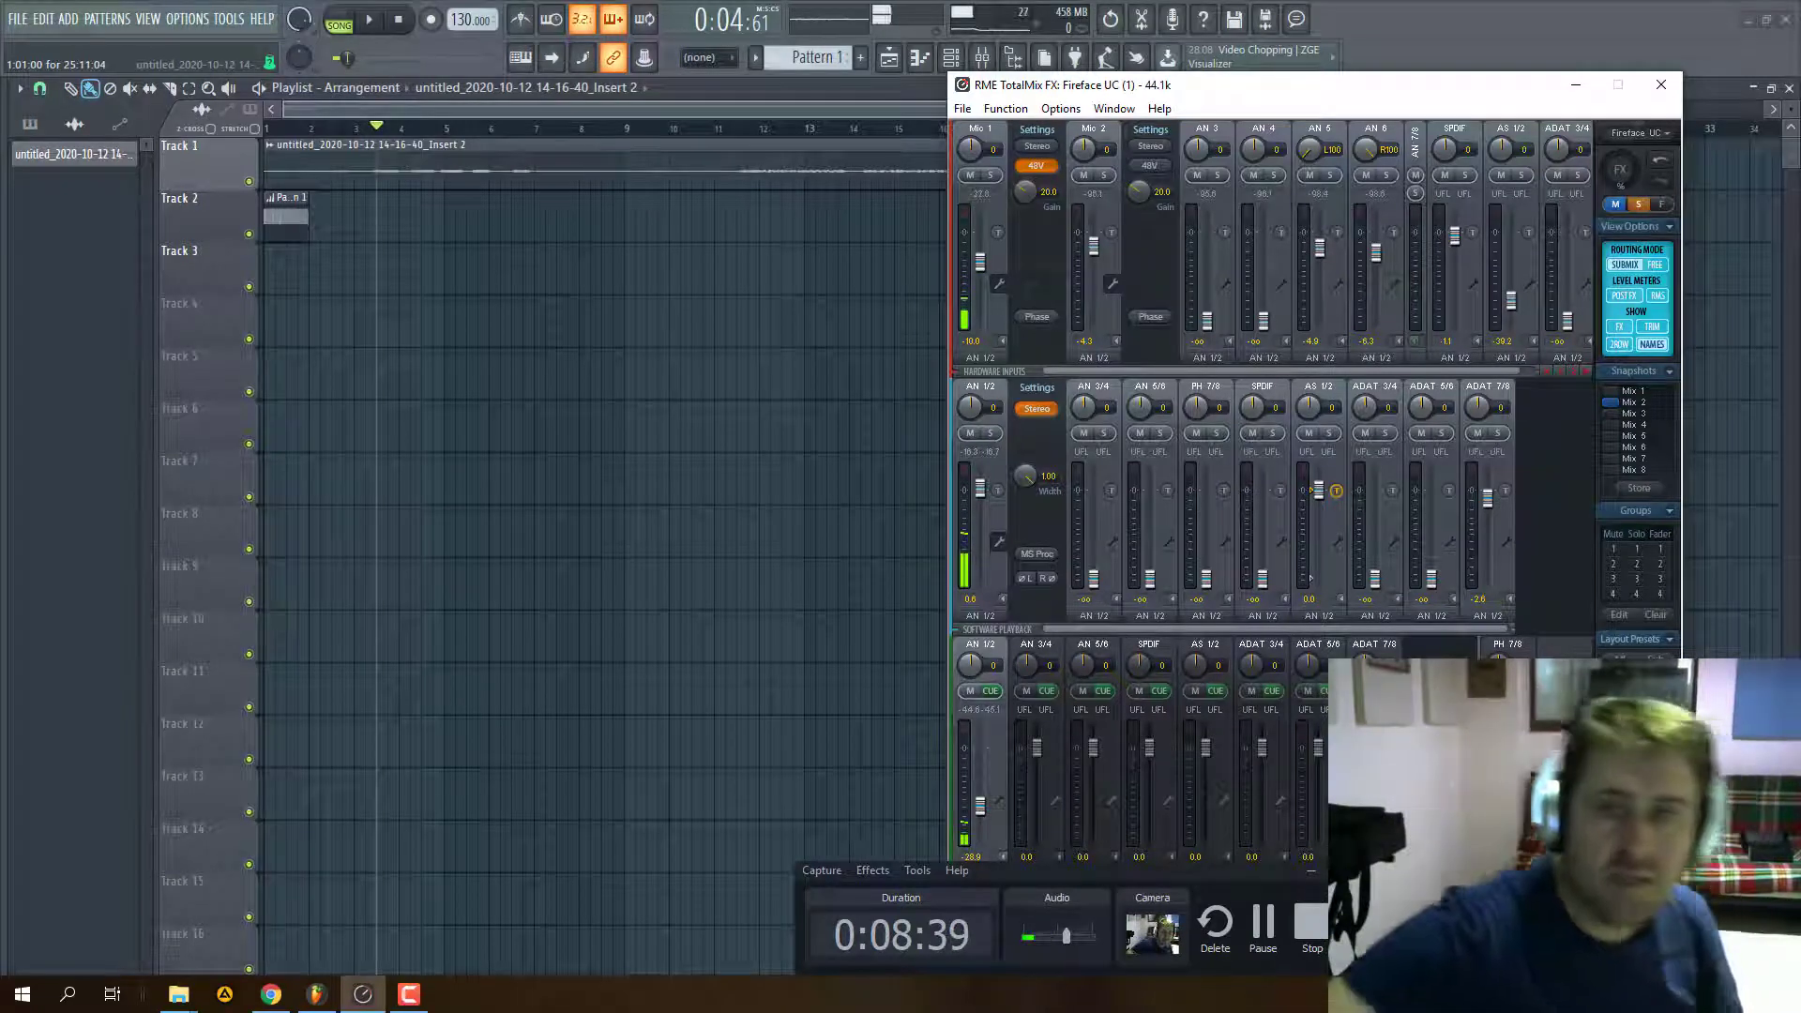
left_click(818, 96)
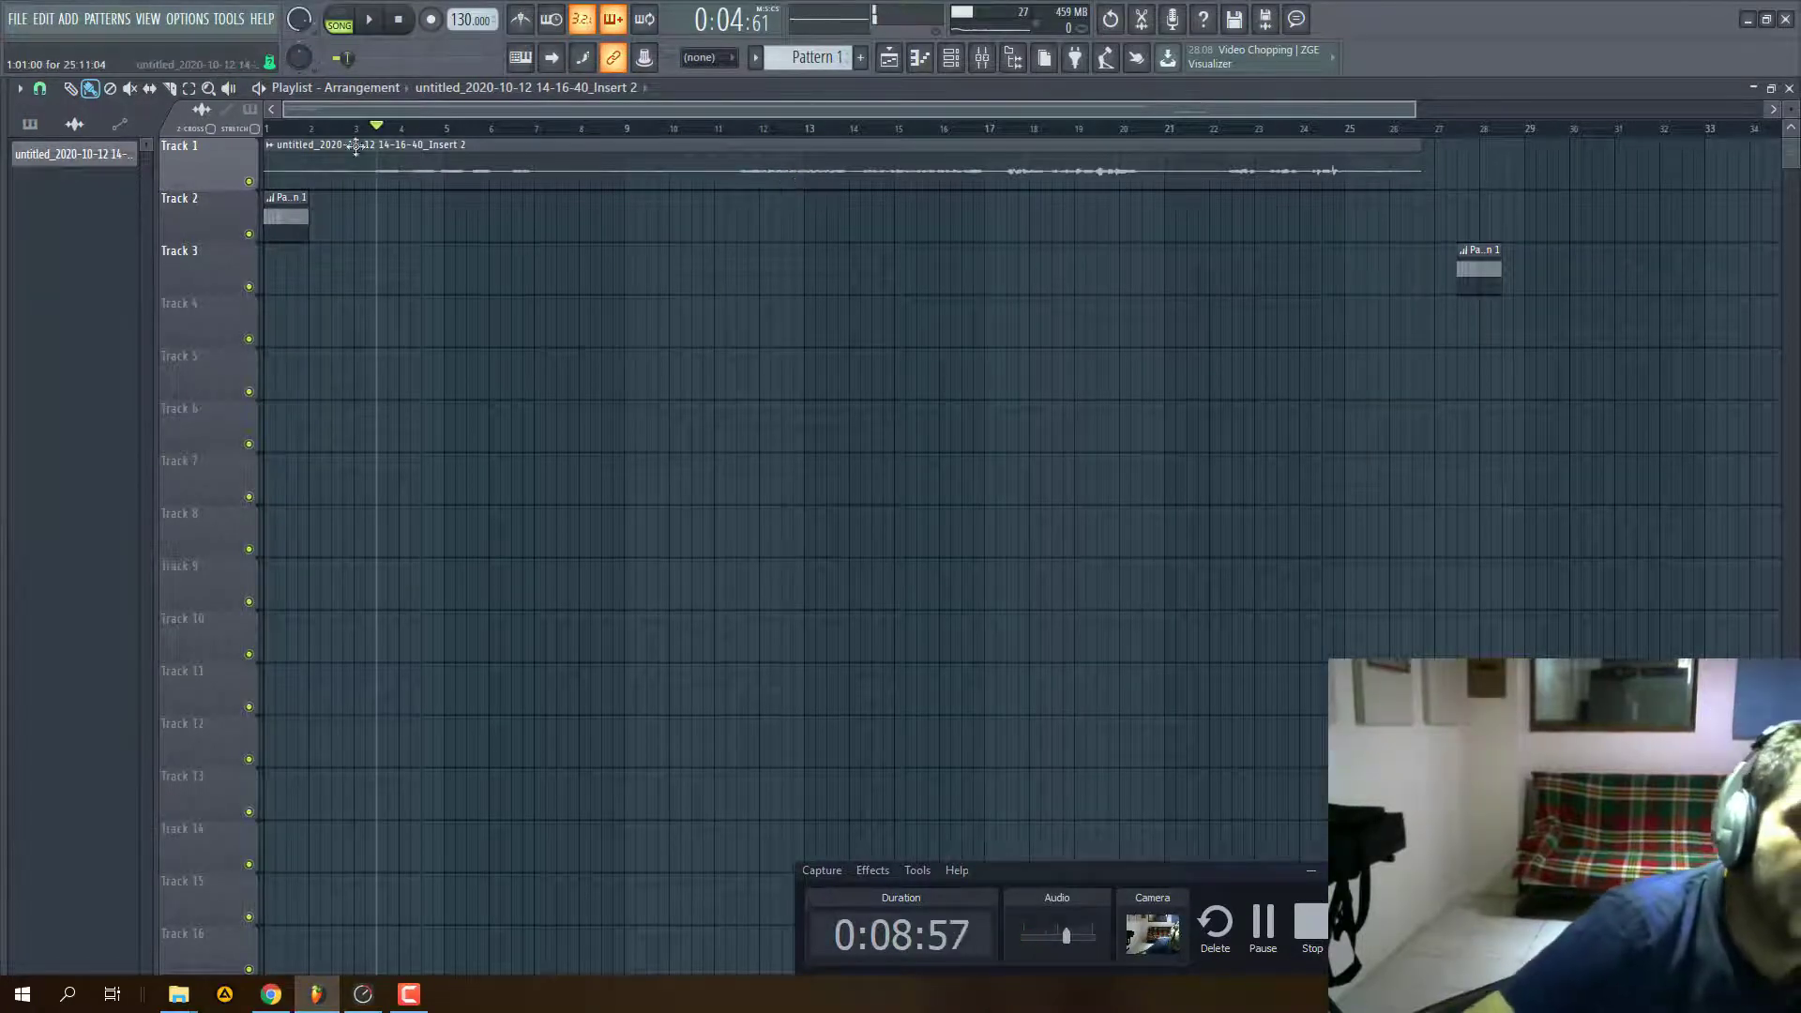
- Mute playlist track 1 and record a new microphone take about 11 bars long onto track 4, with RME TotalMix FX open for monitoring
left_click(249, 181)
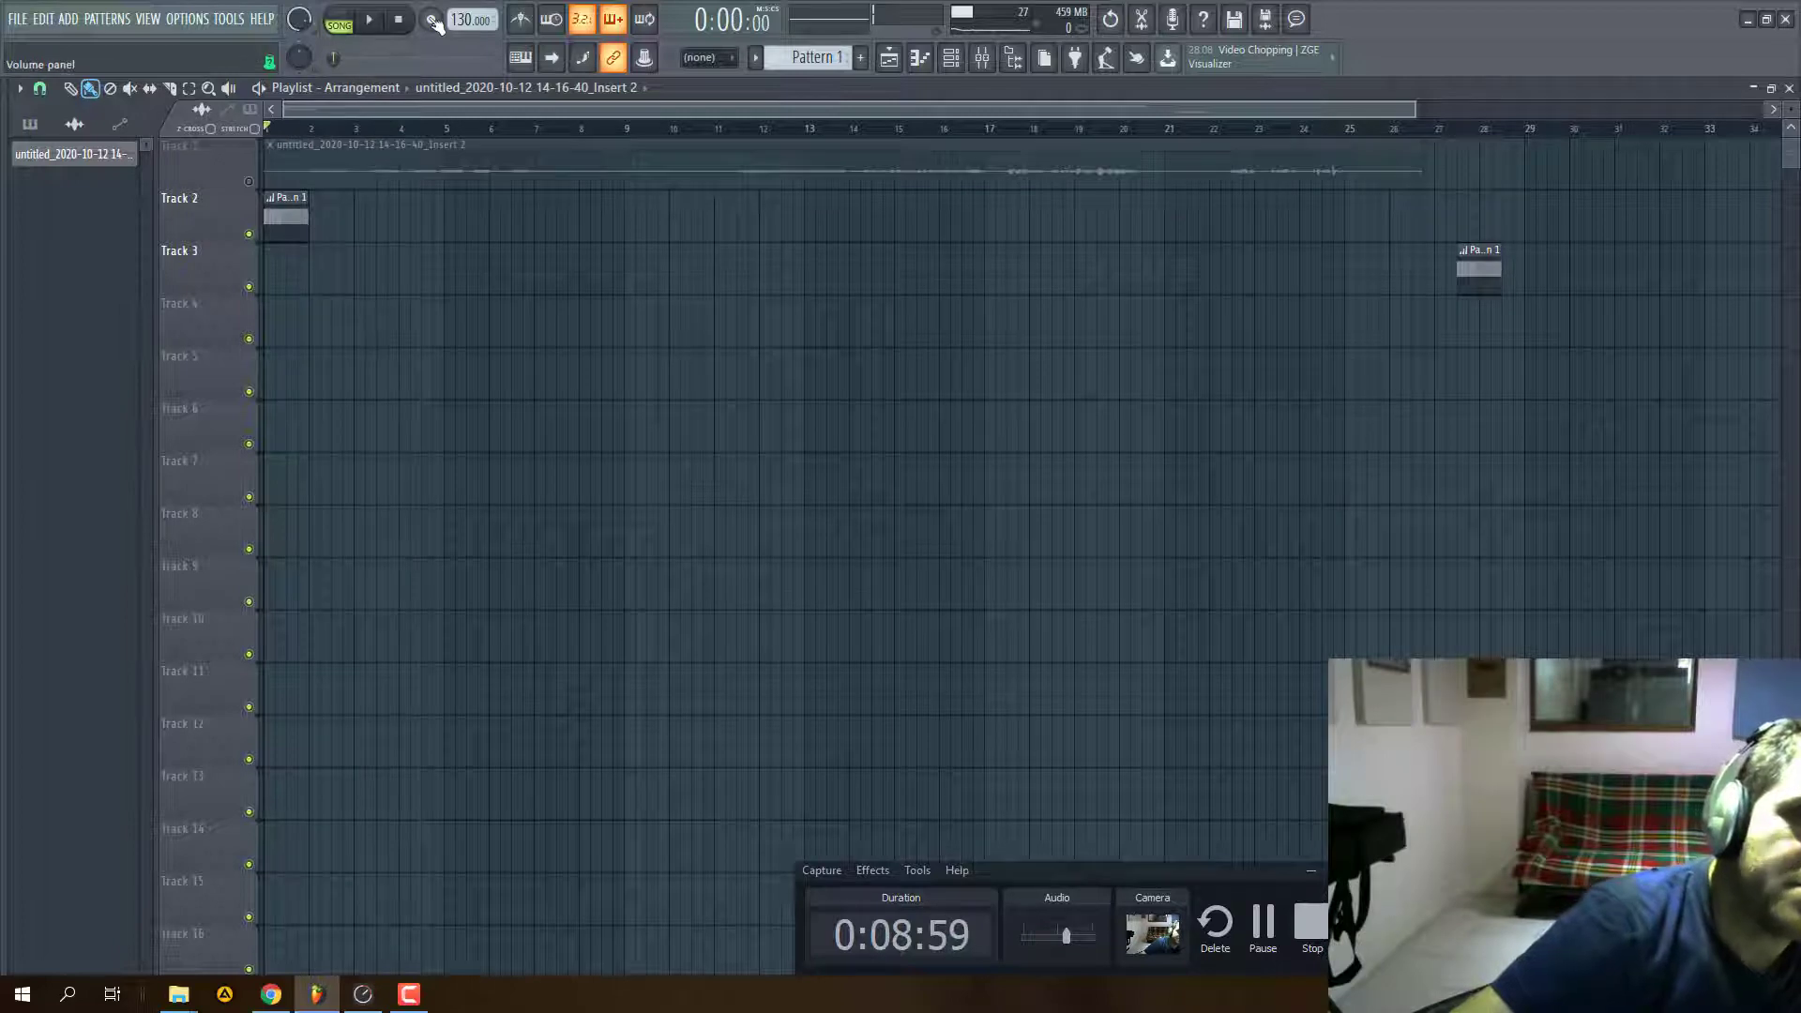
key("r")
key("space")
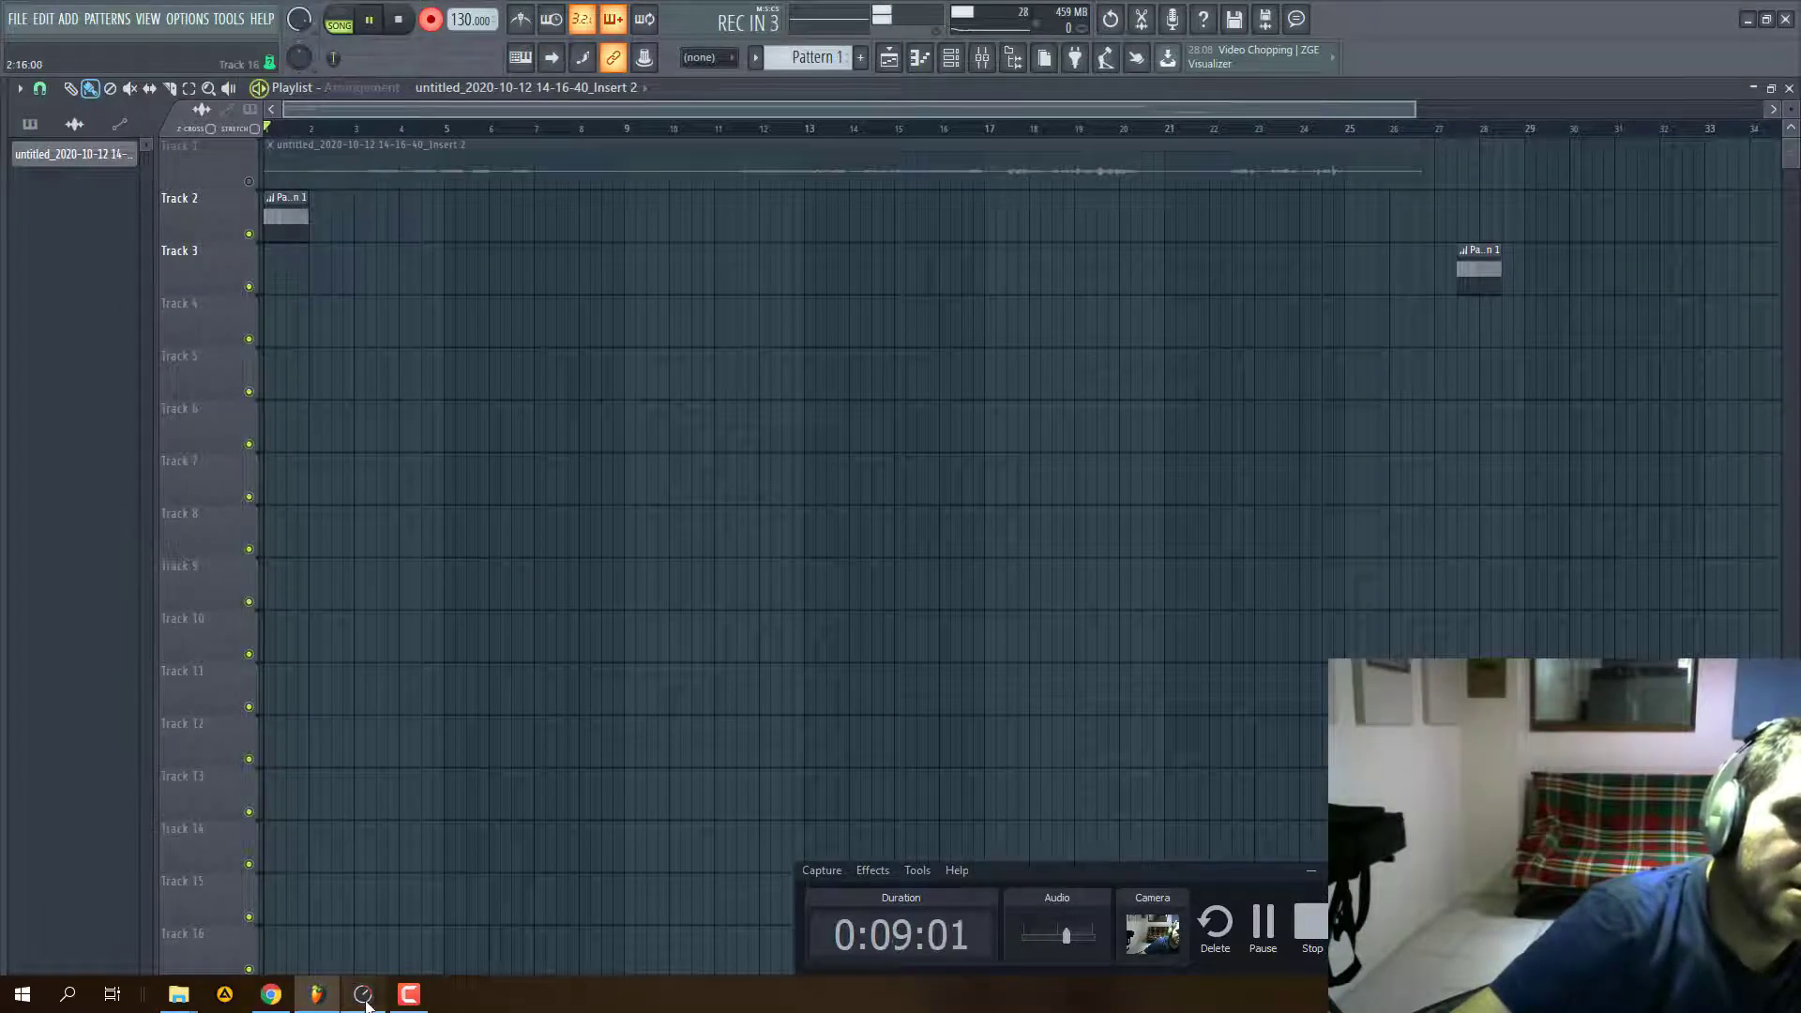
left_click(364, 999)
left_click_drag(953, 874, 563, 713)
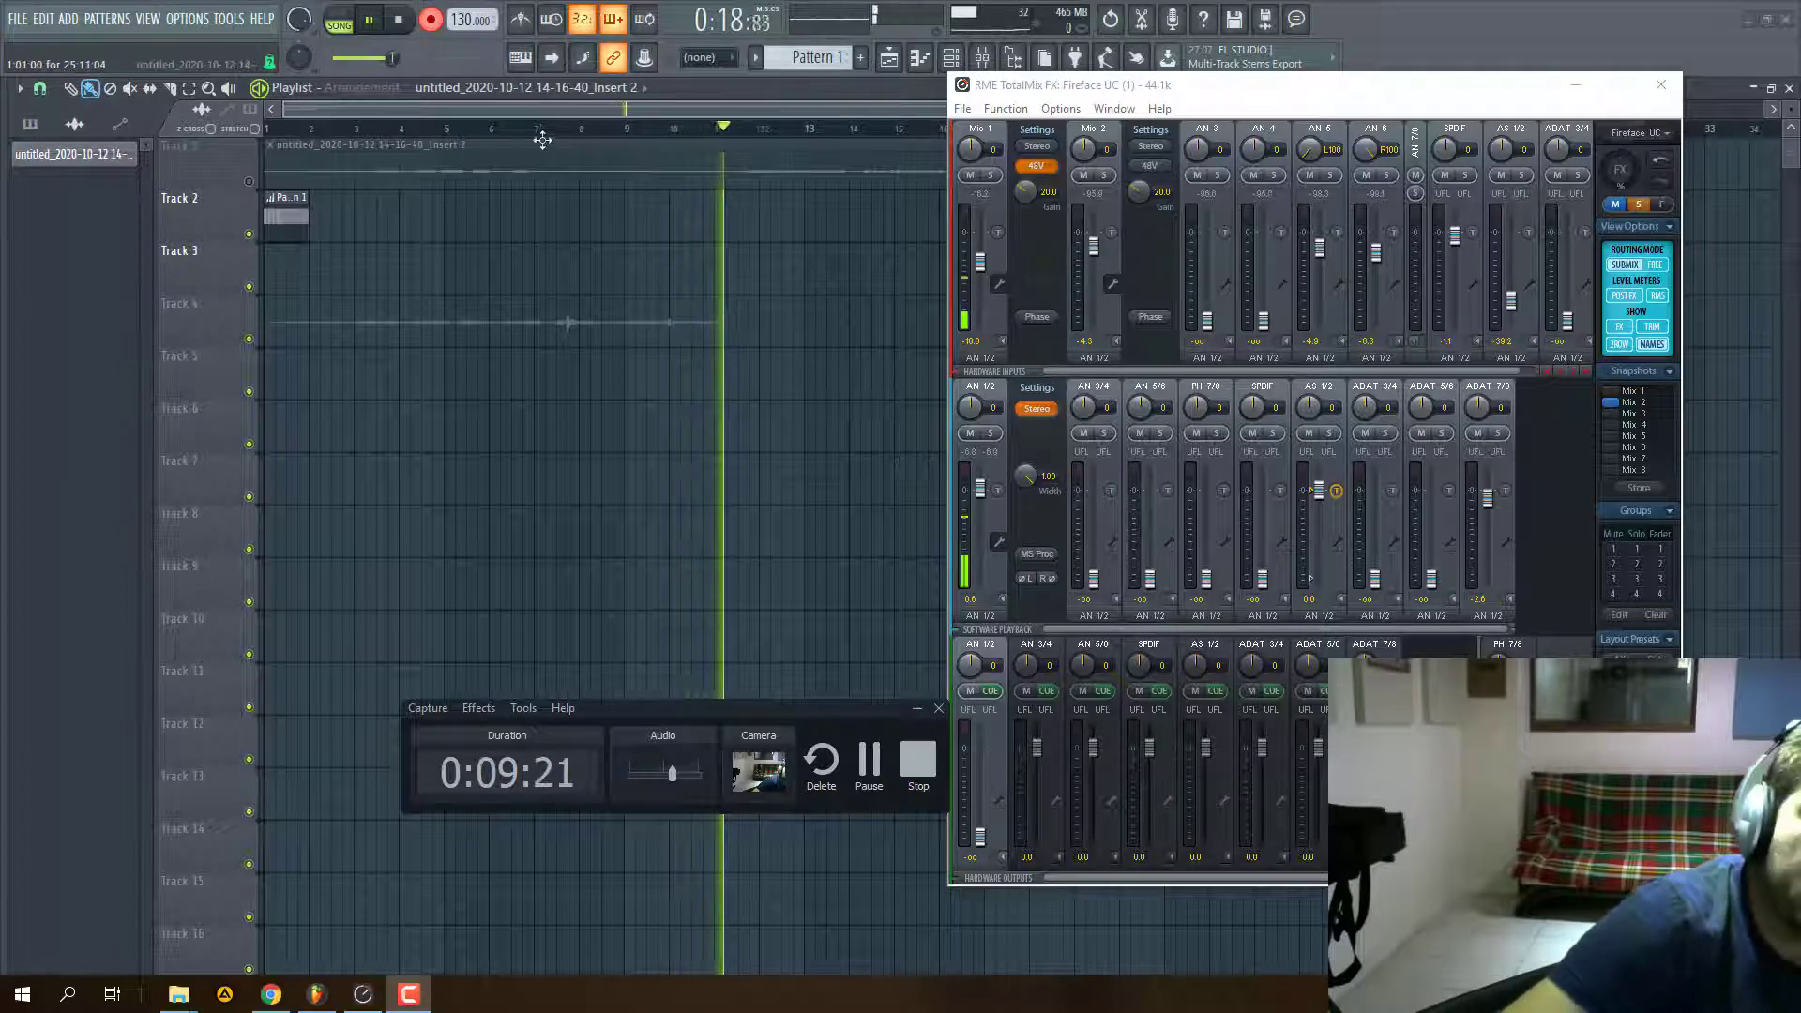
left_click(398, 18)
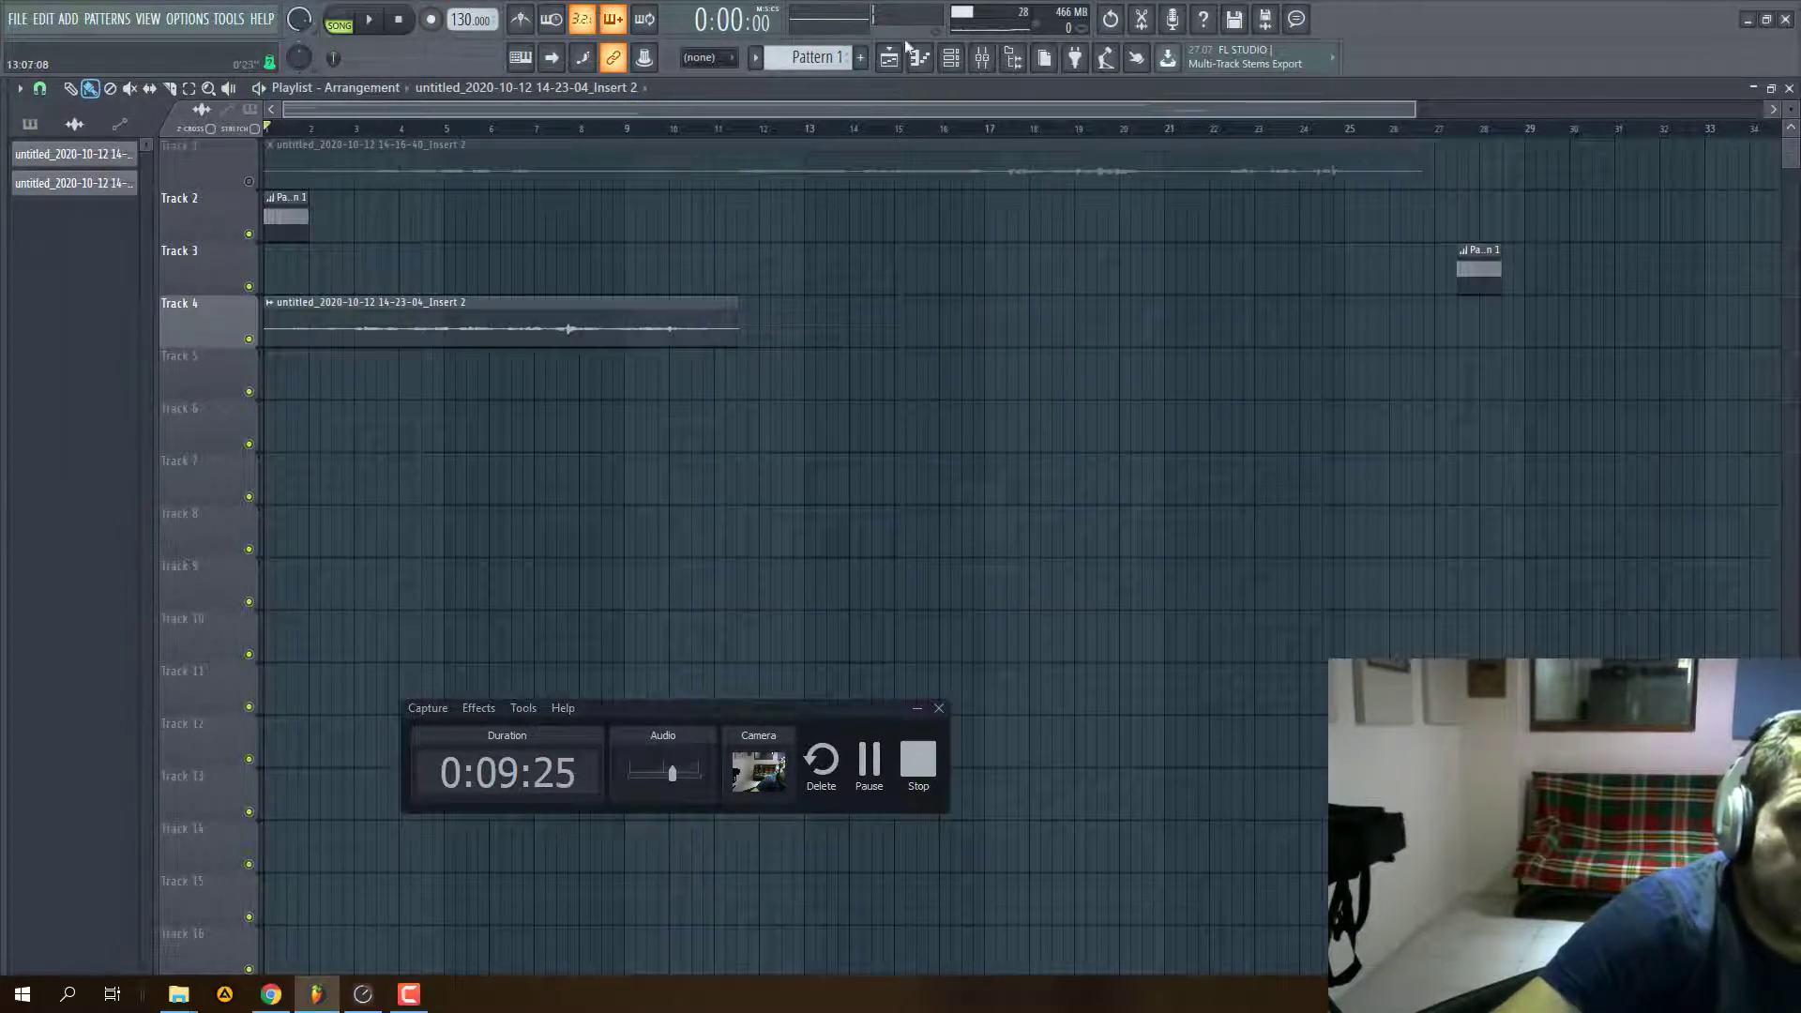
- Open the mixer and delete the effect from the first slot of the Master track
left_click(982, 58)
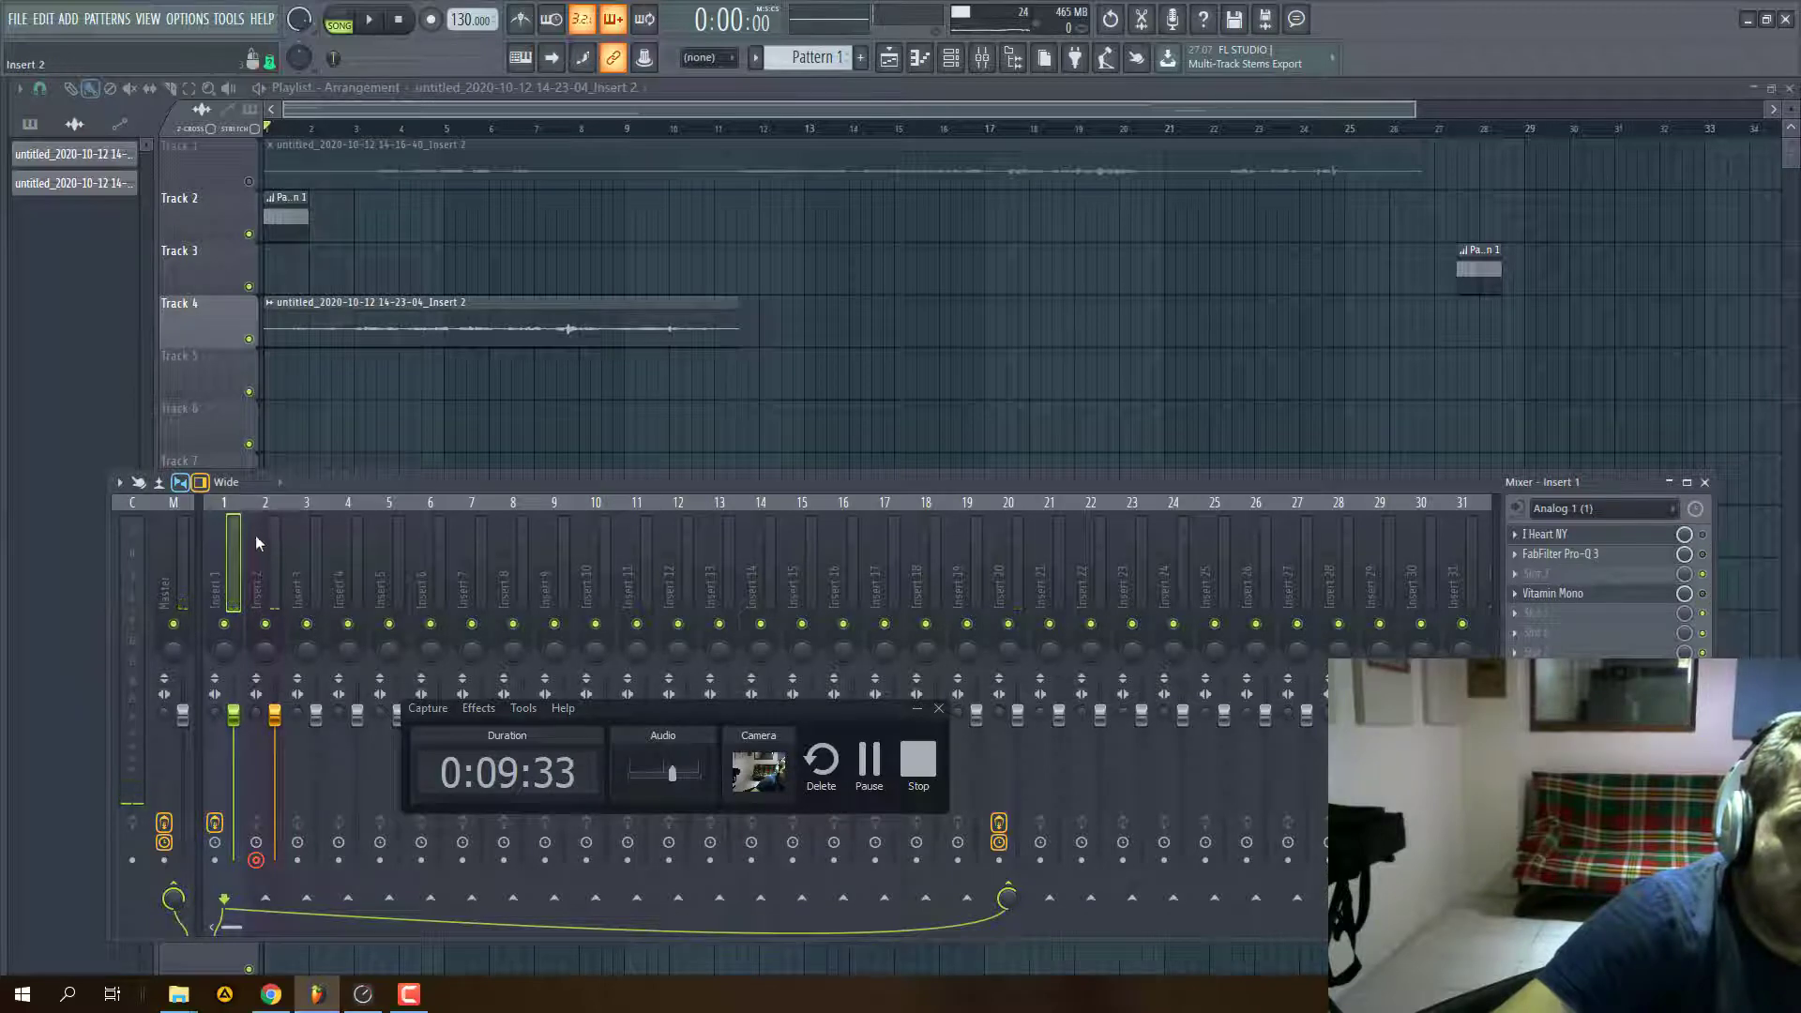
left_click(184, 555)
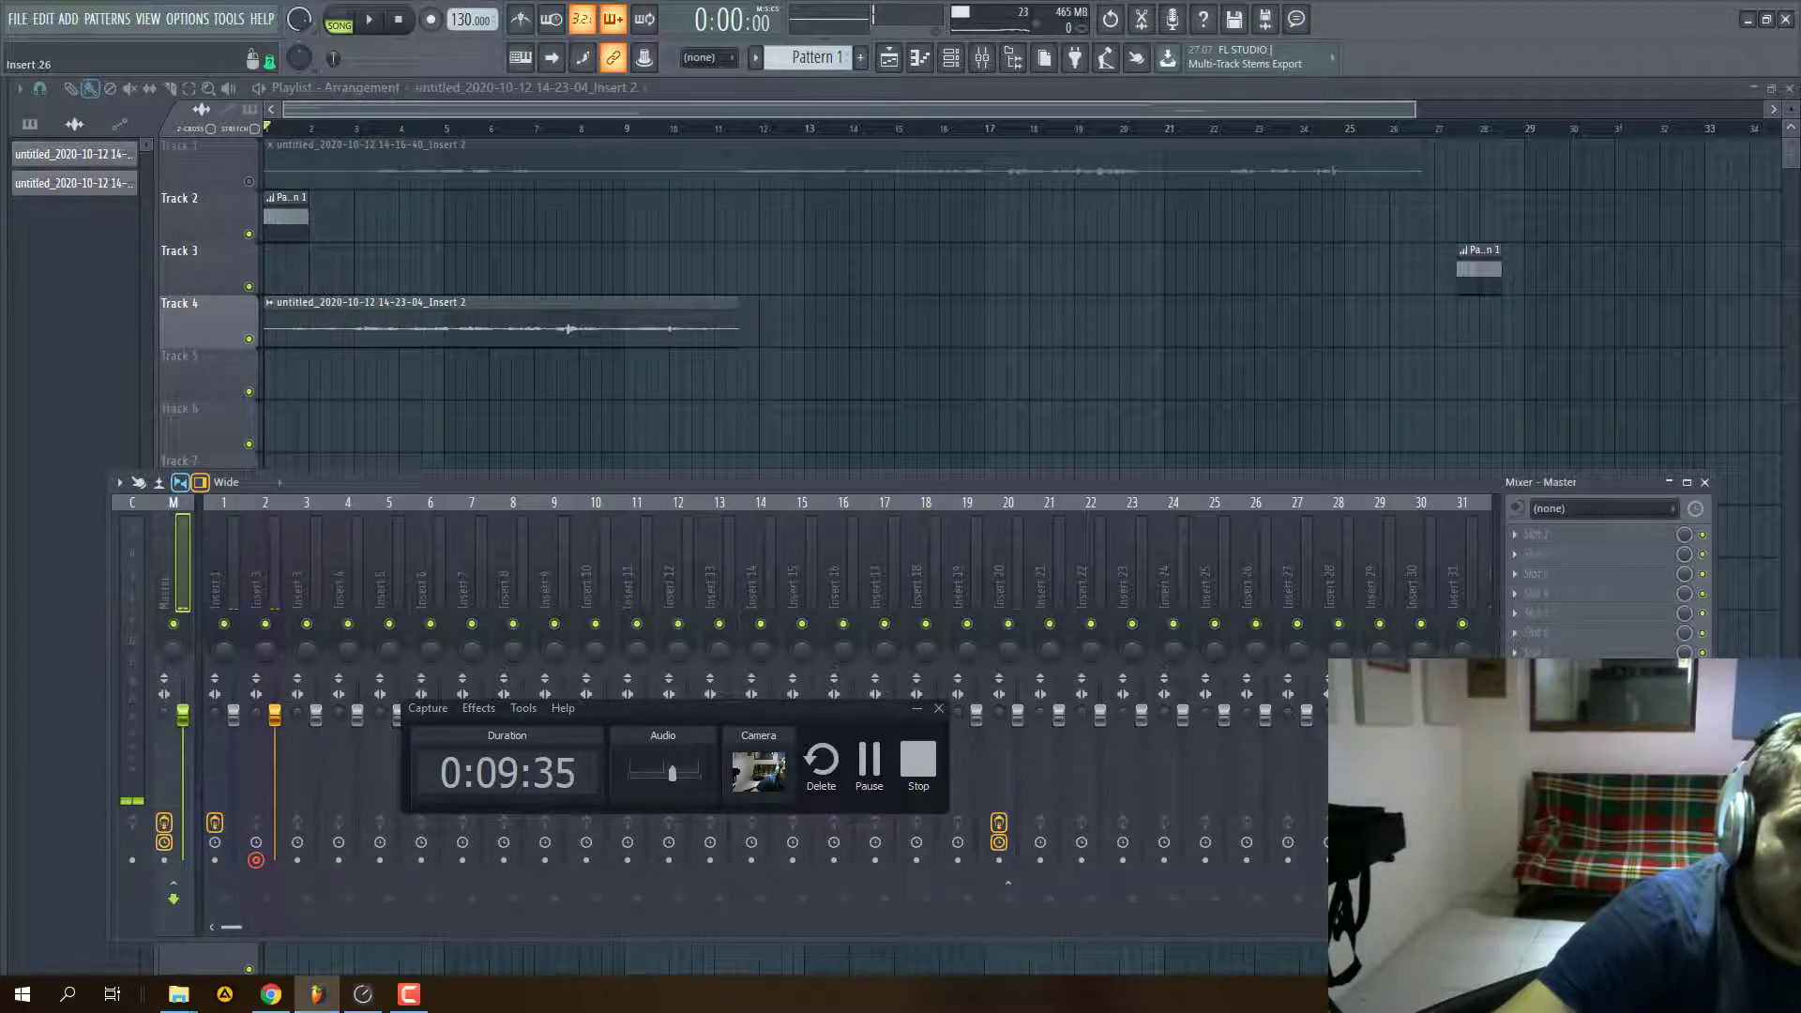
left_click(1515, 533)
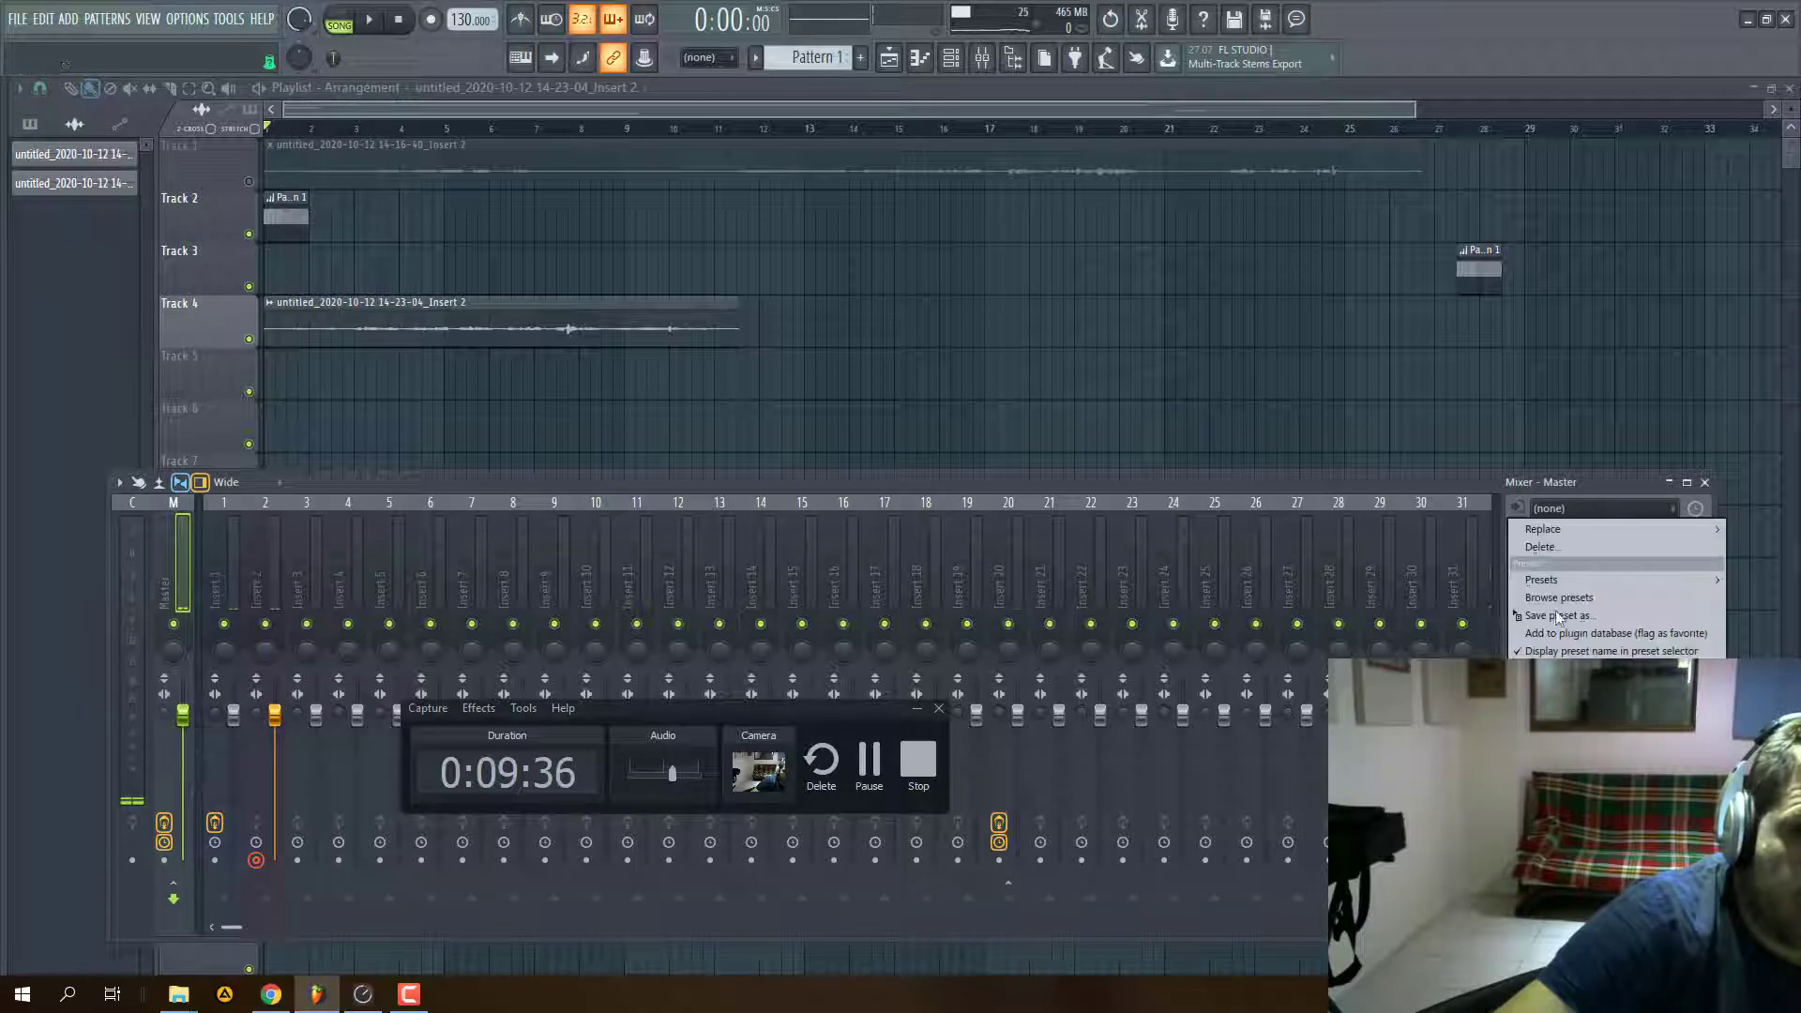
left_click(1548, 547)
left_click(991, 559)
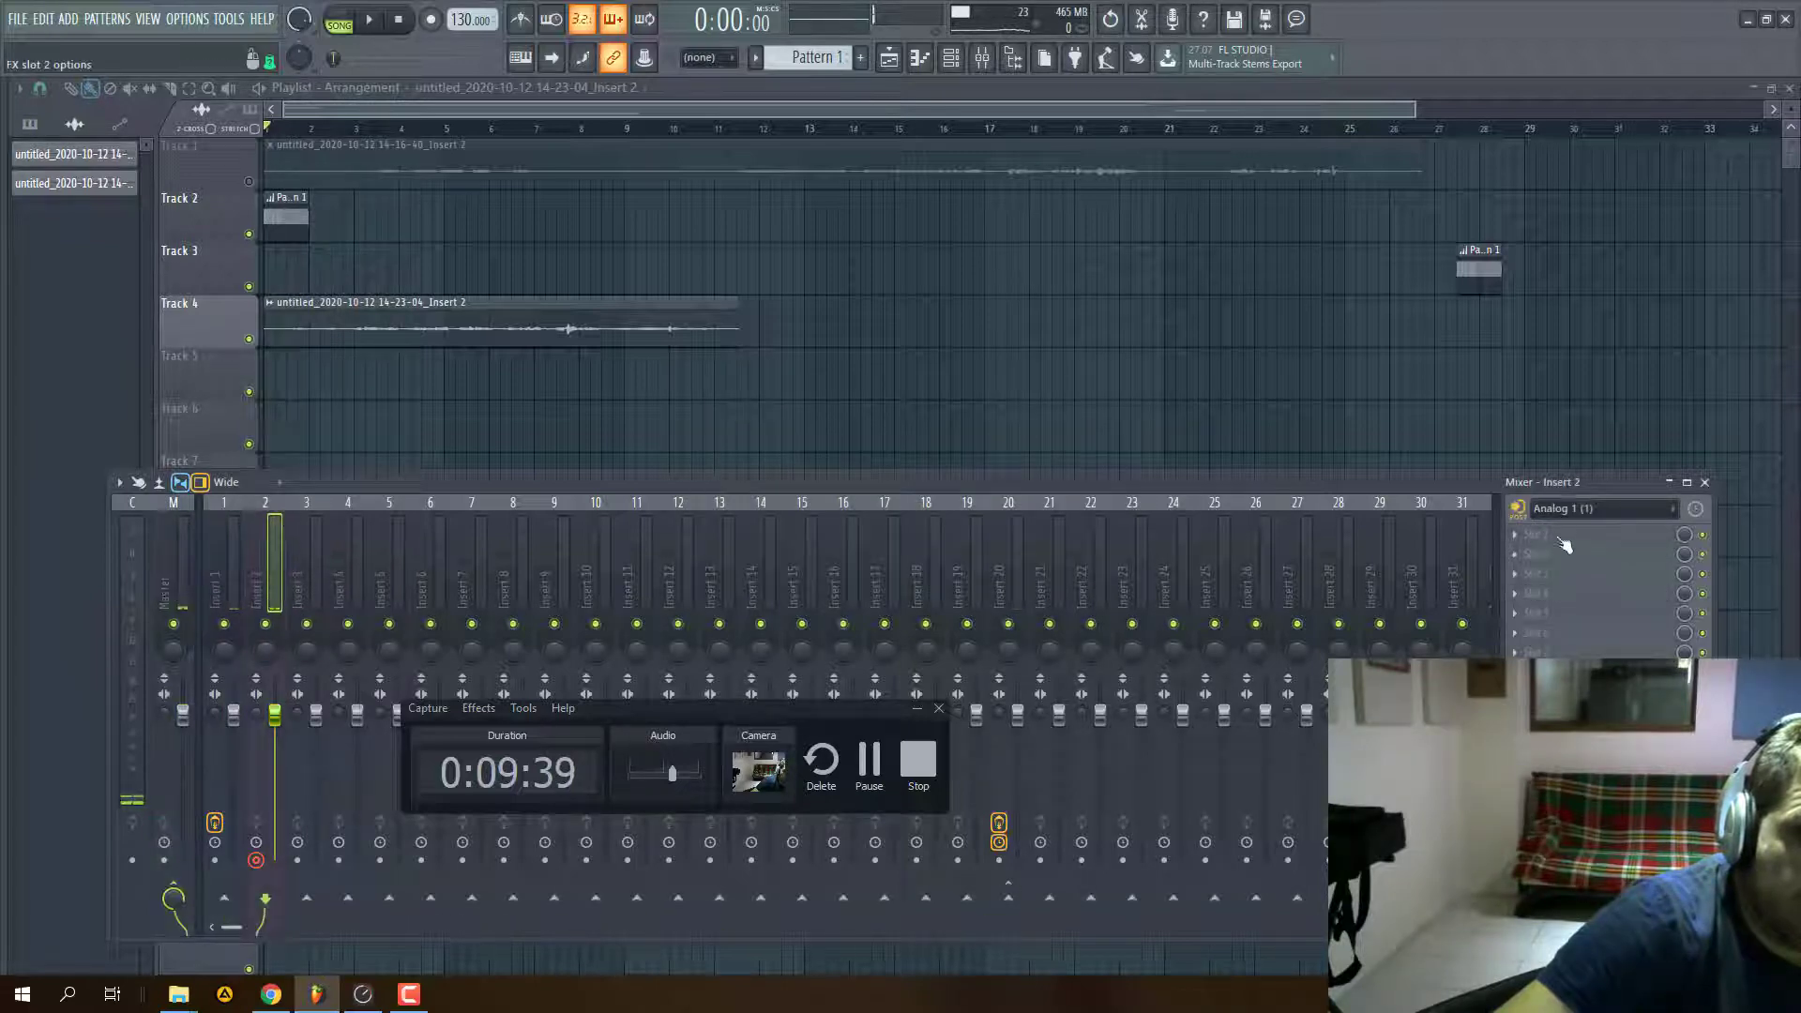
- Examine the audio input choices for mixer Insert 1, leaving Analog 1 (1) selected
left_click(235, 553)
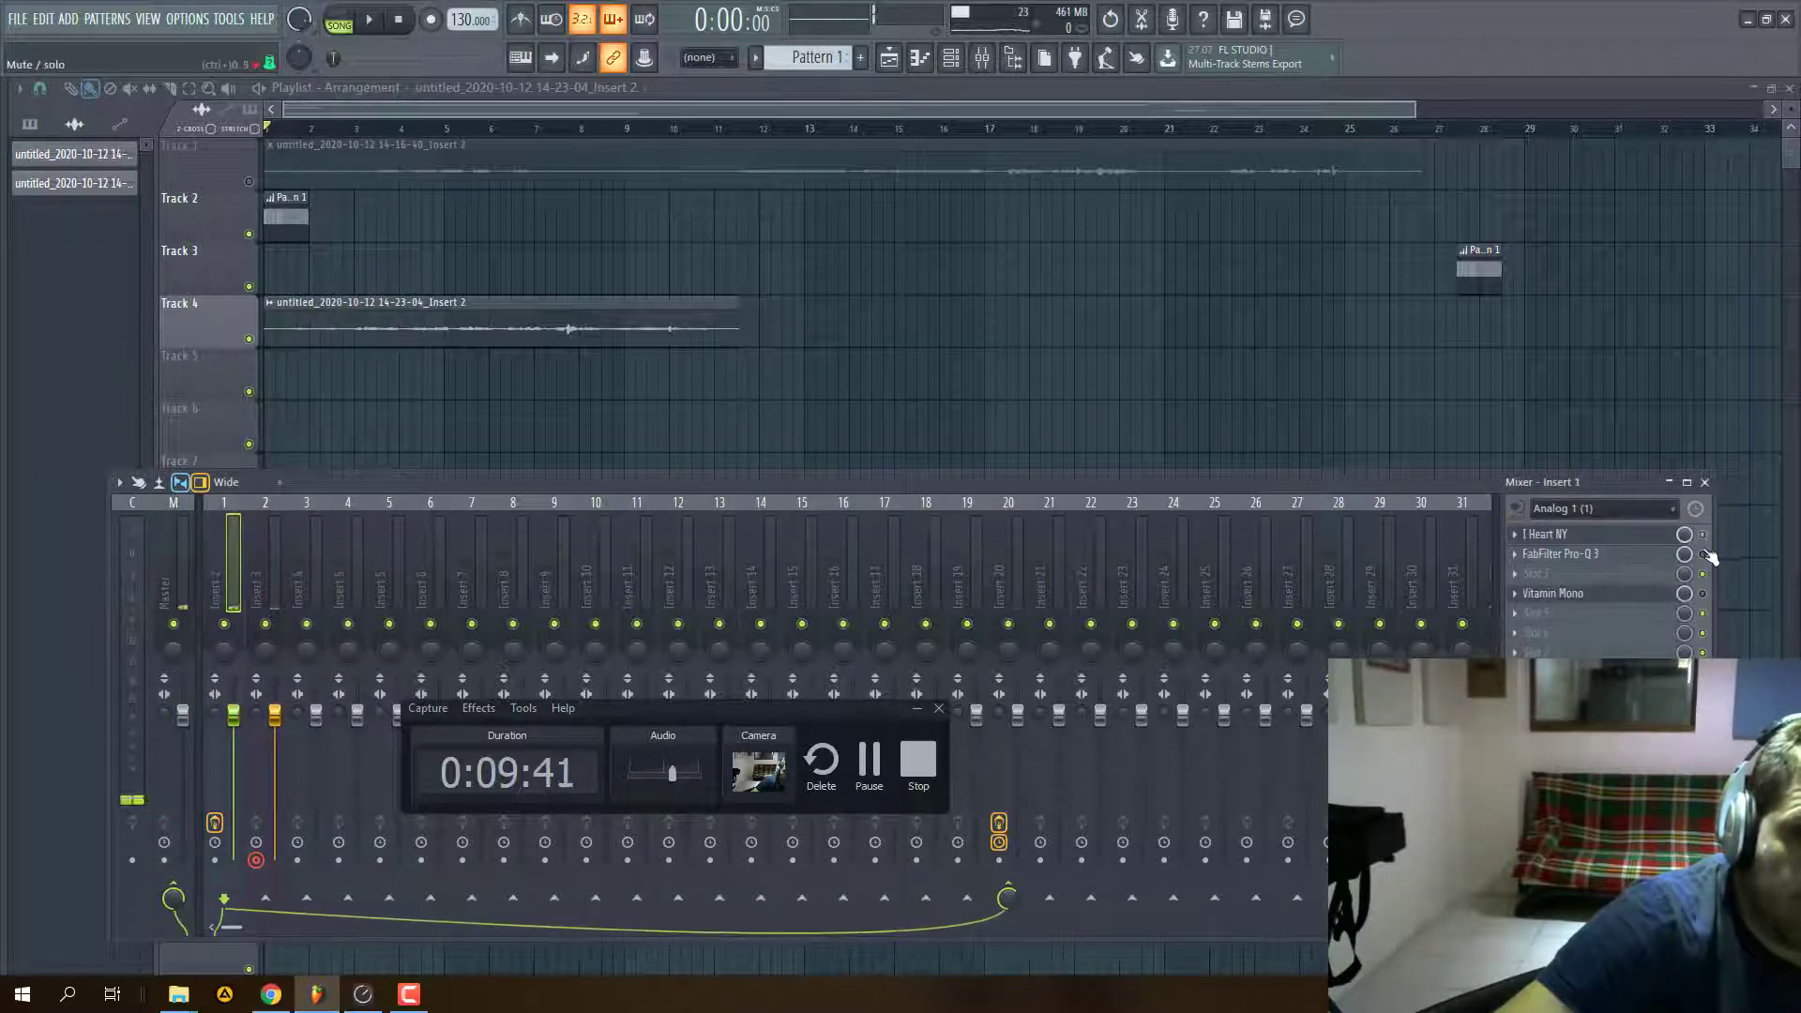
left_click(1626, 515)
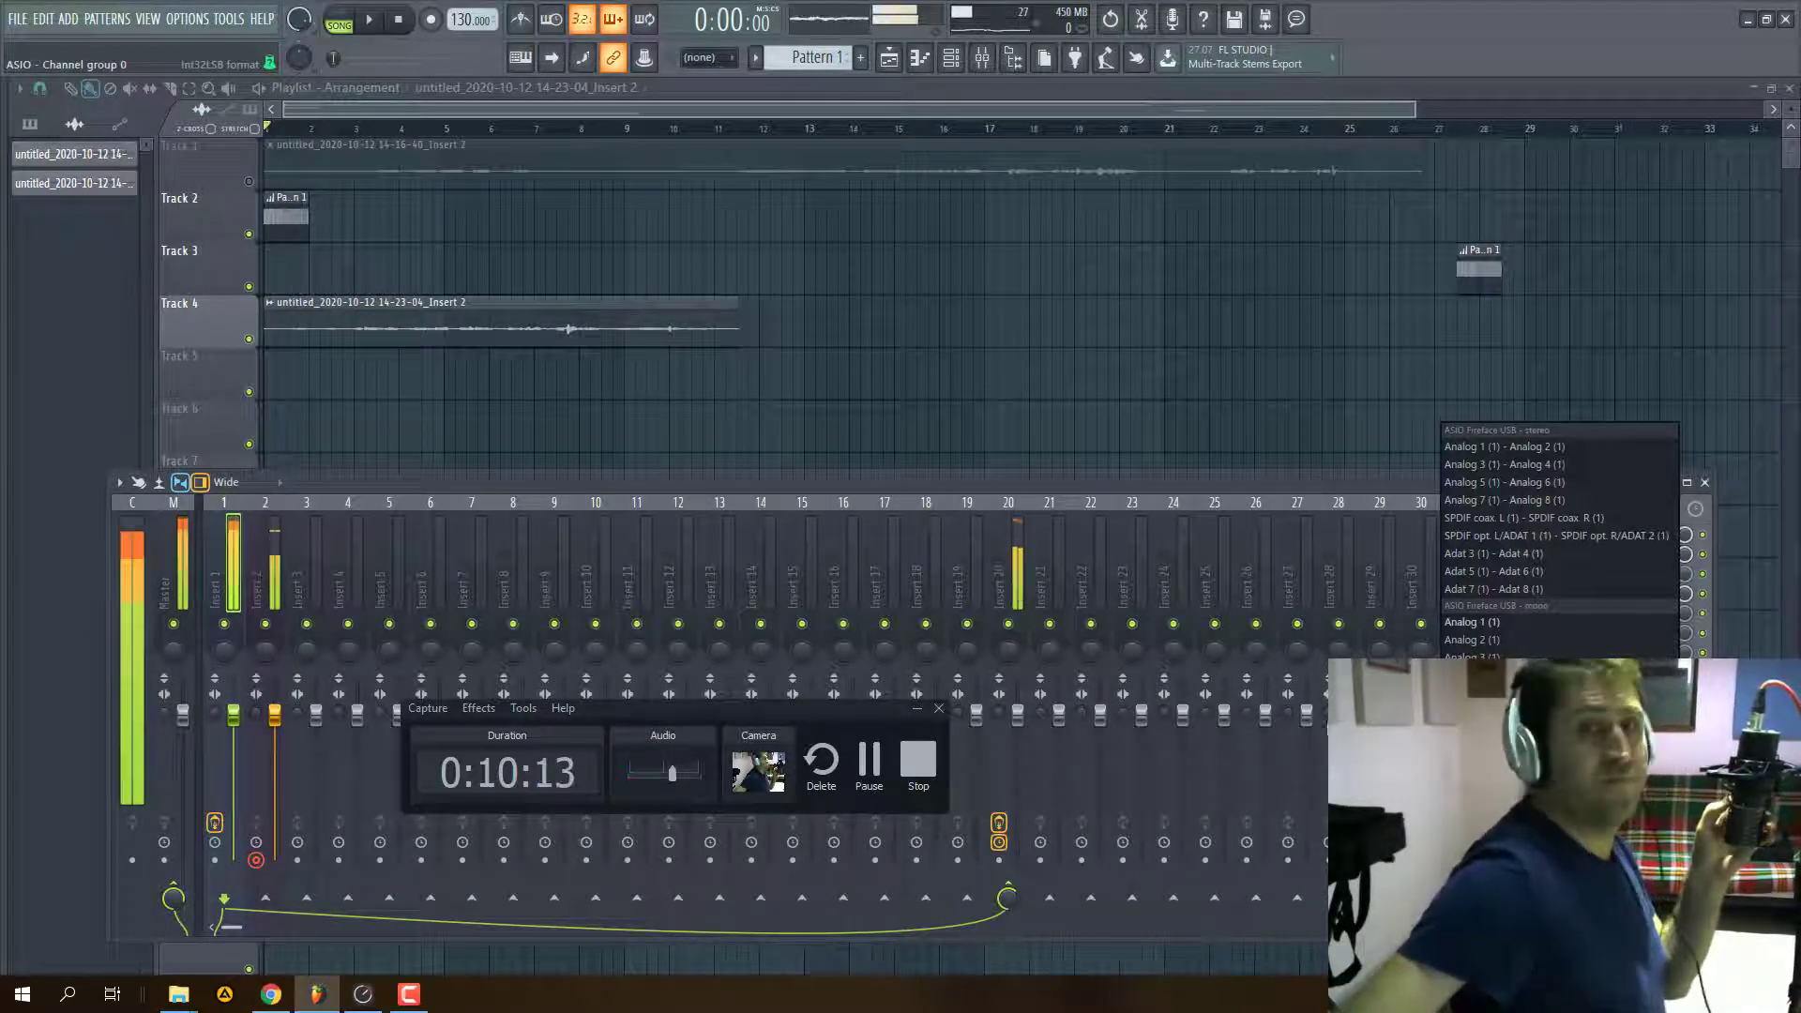
left_click(230, 597)
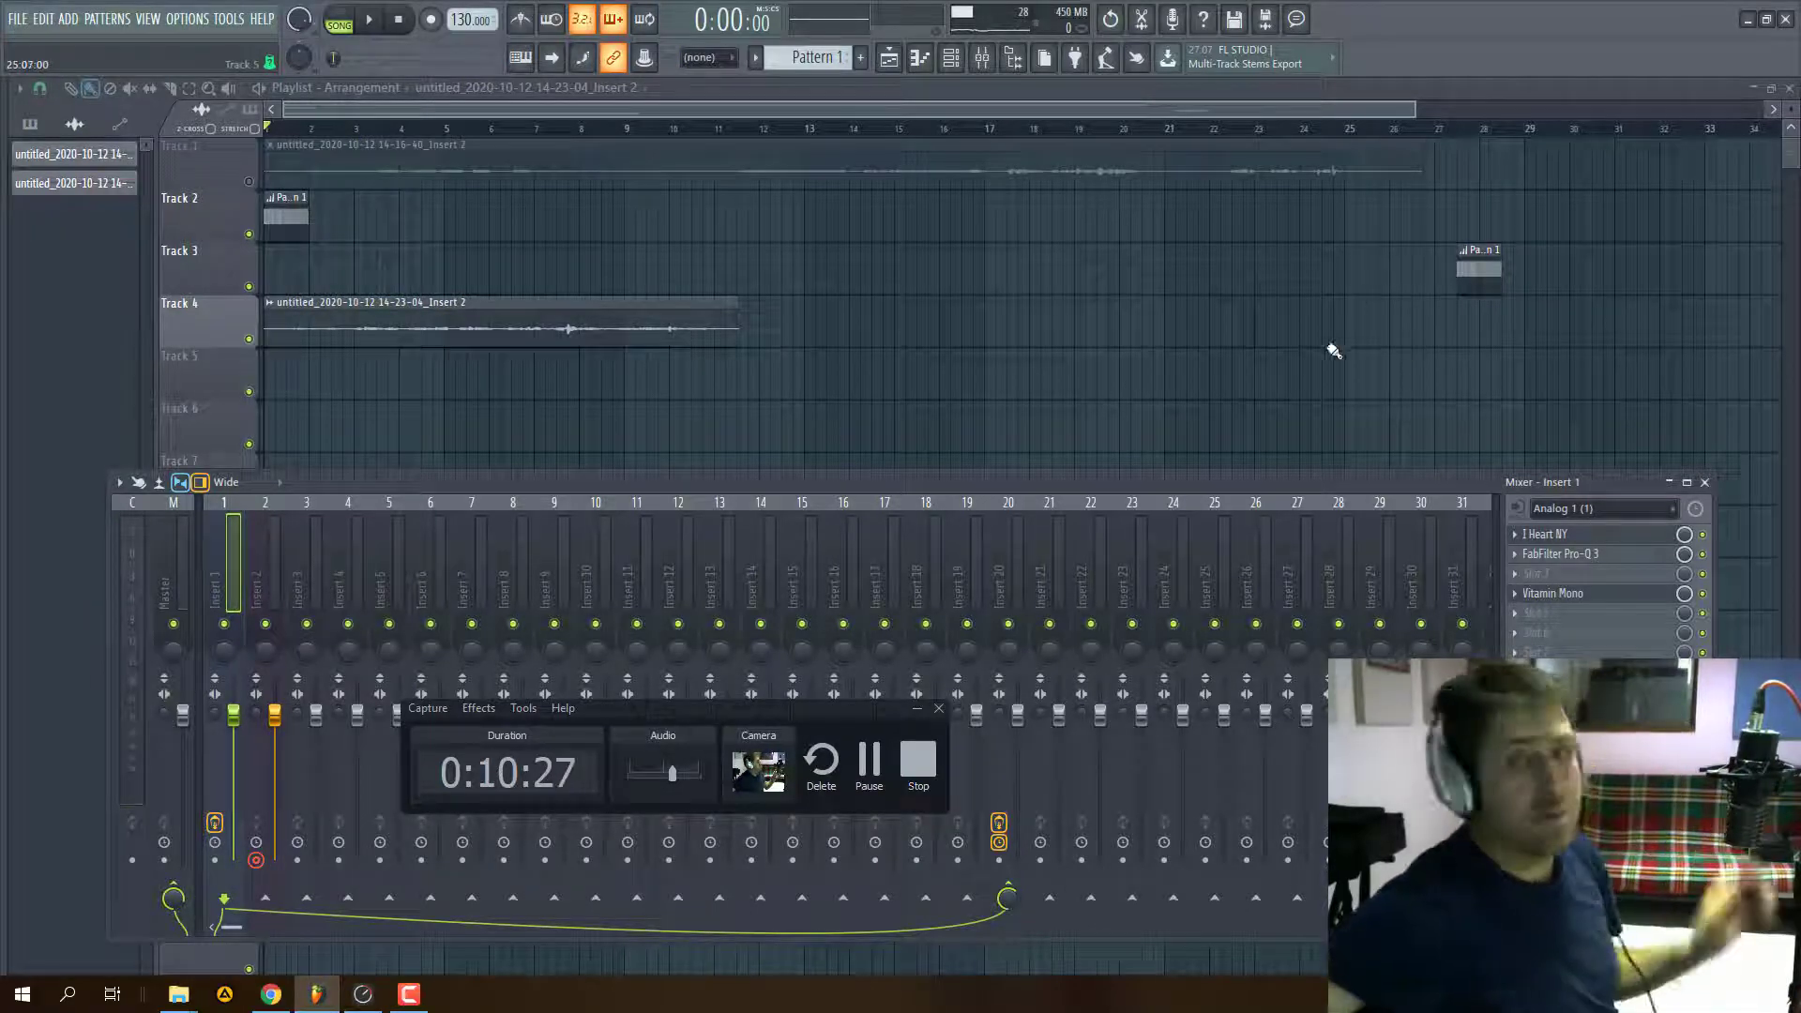
- Delete the pattern clips from playlist tracks 2 and 3, and record a microphone take about 5 bars long onto track 2
left_click(364, 994)
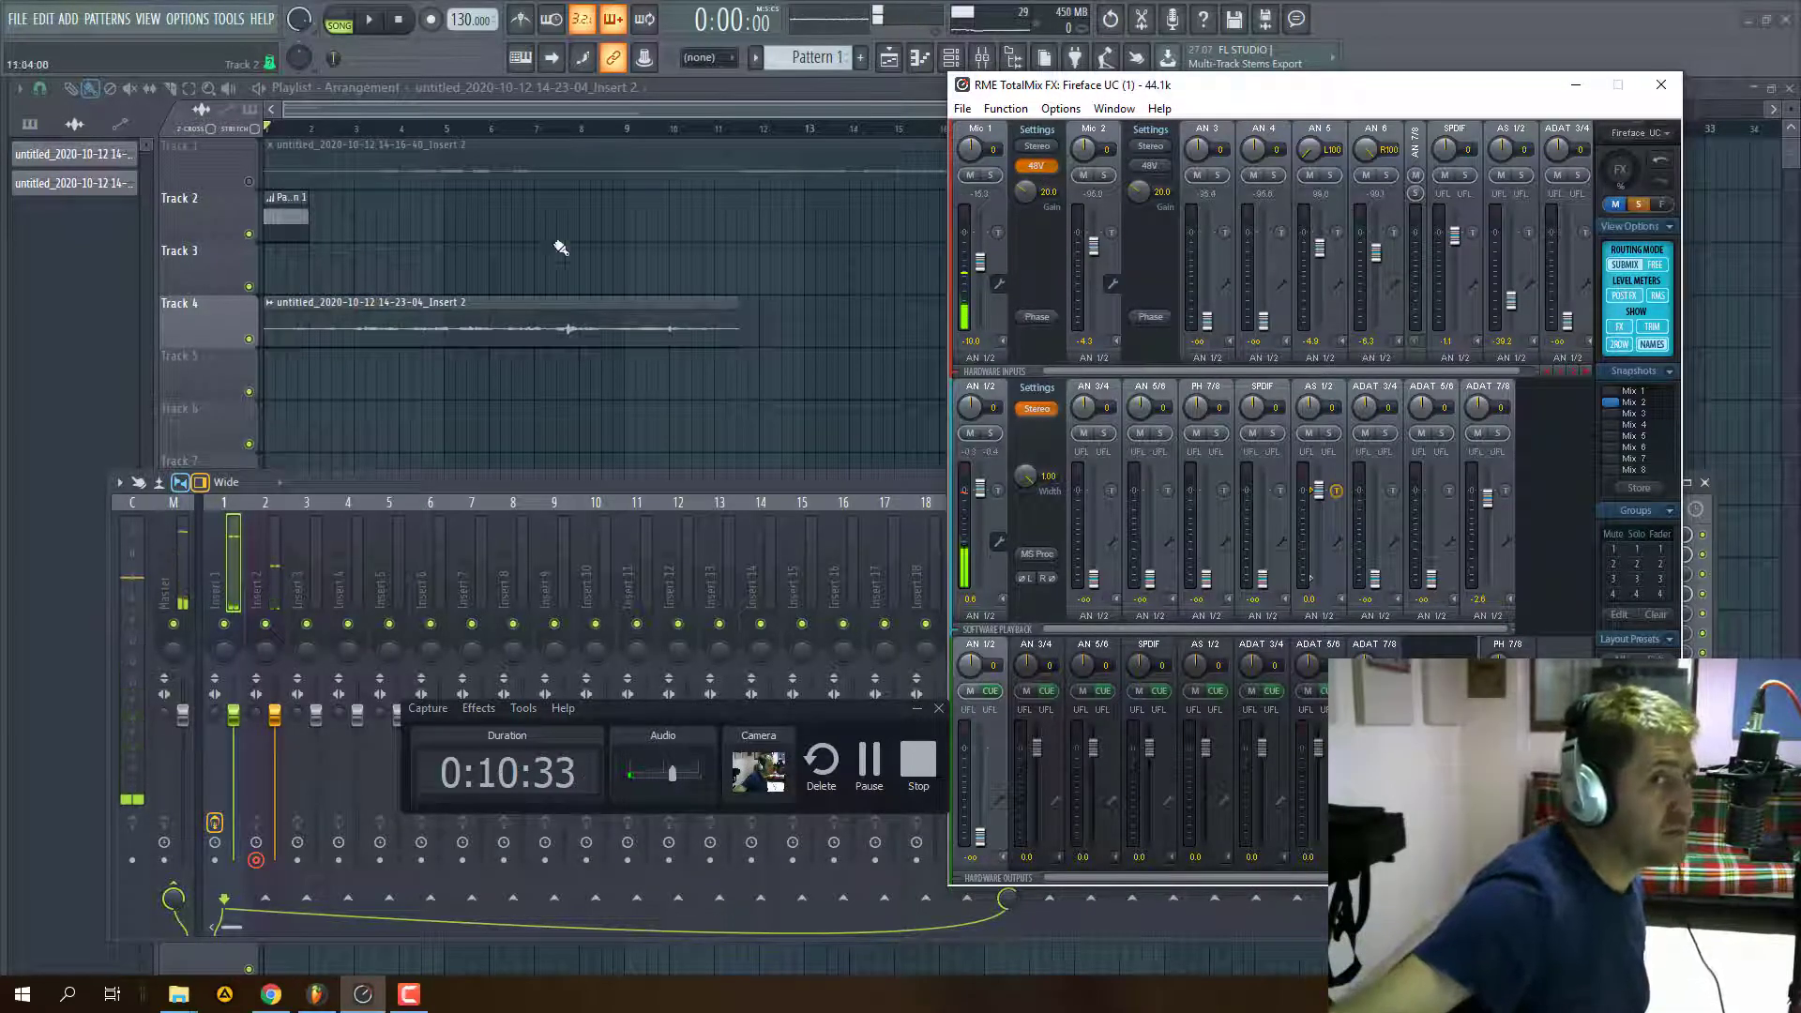
right_click(301, 229)
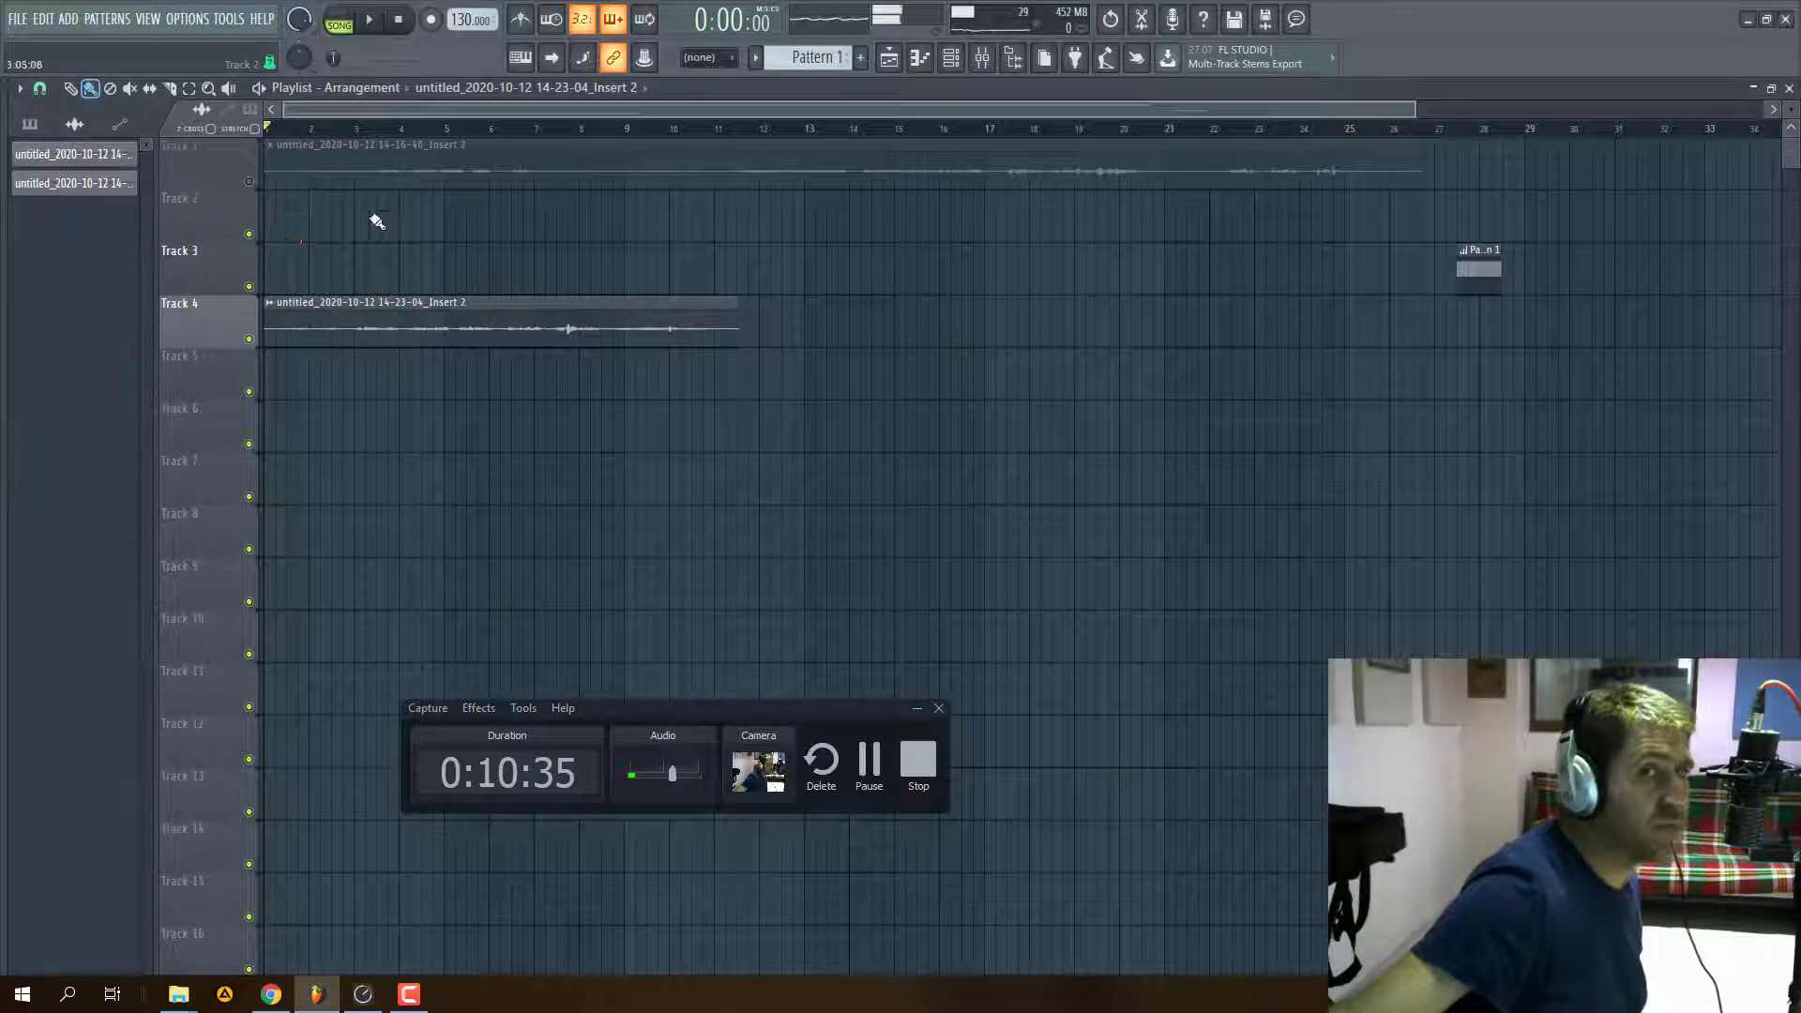
left_click(950, 58)
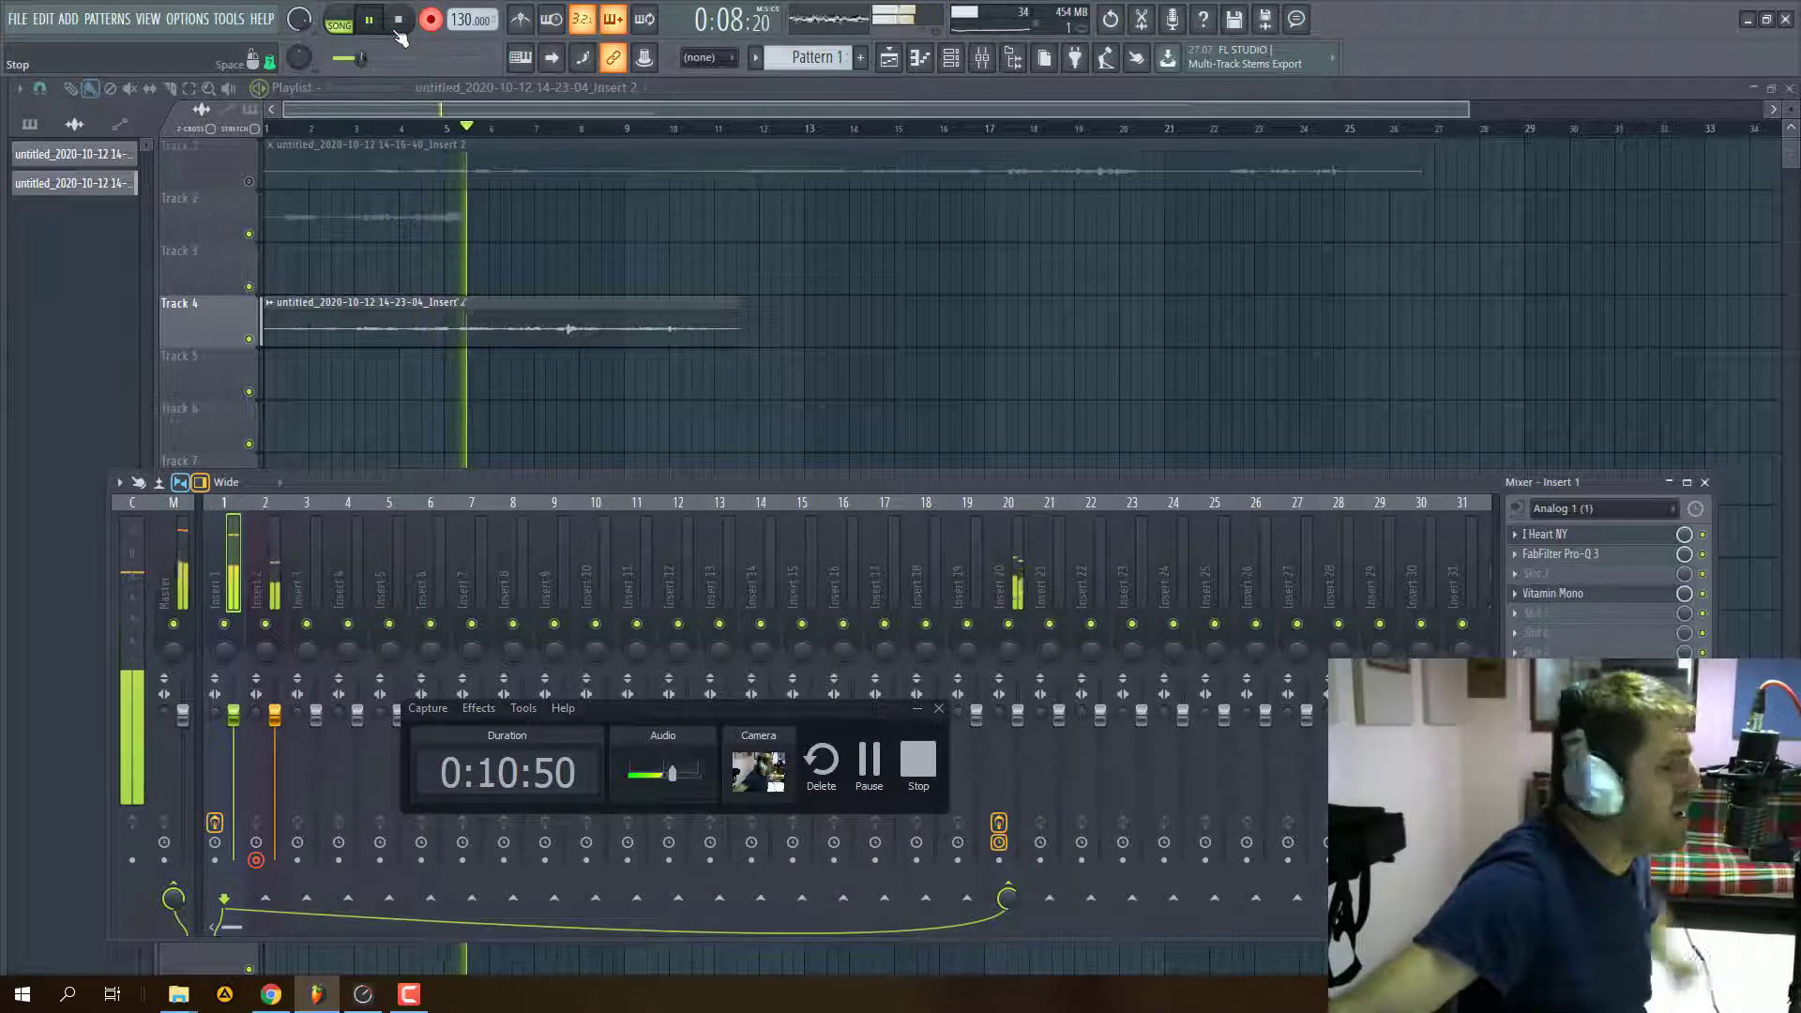
key("space")
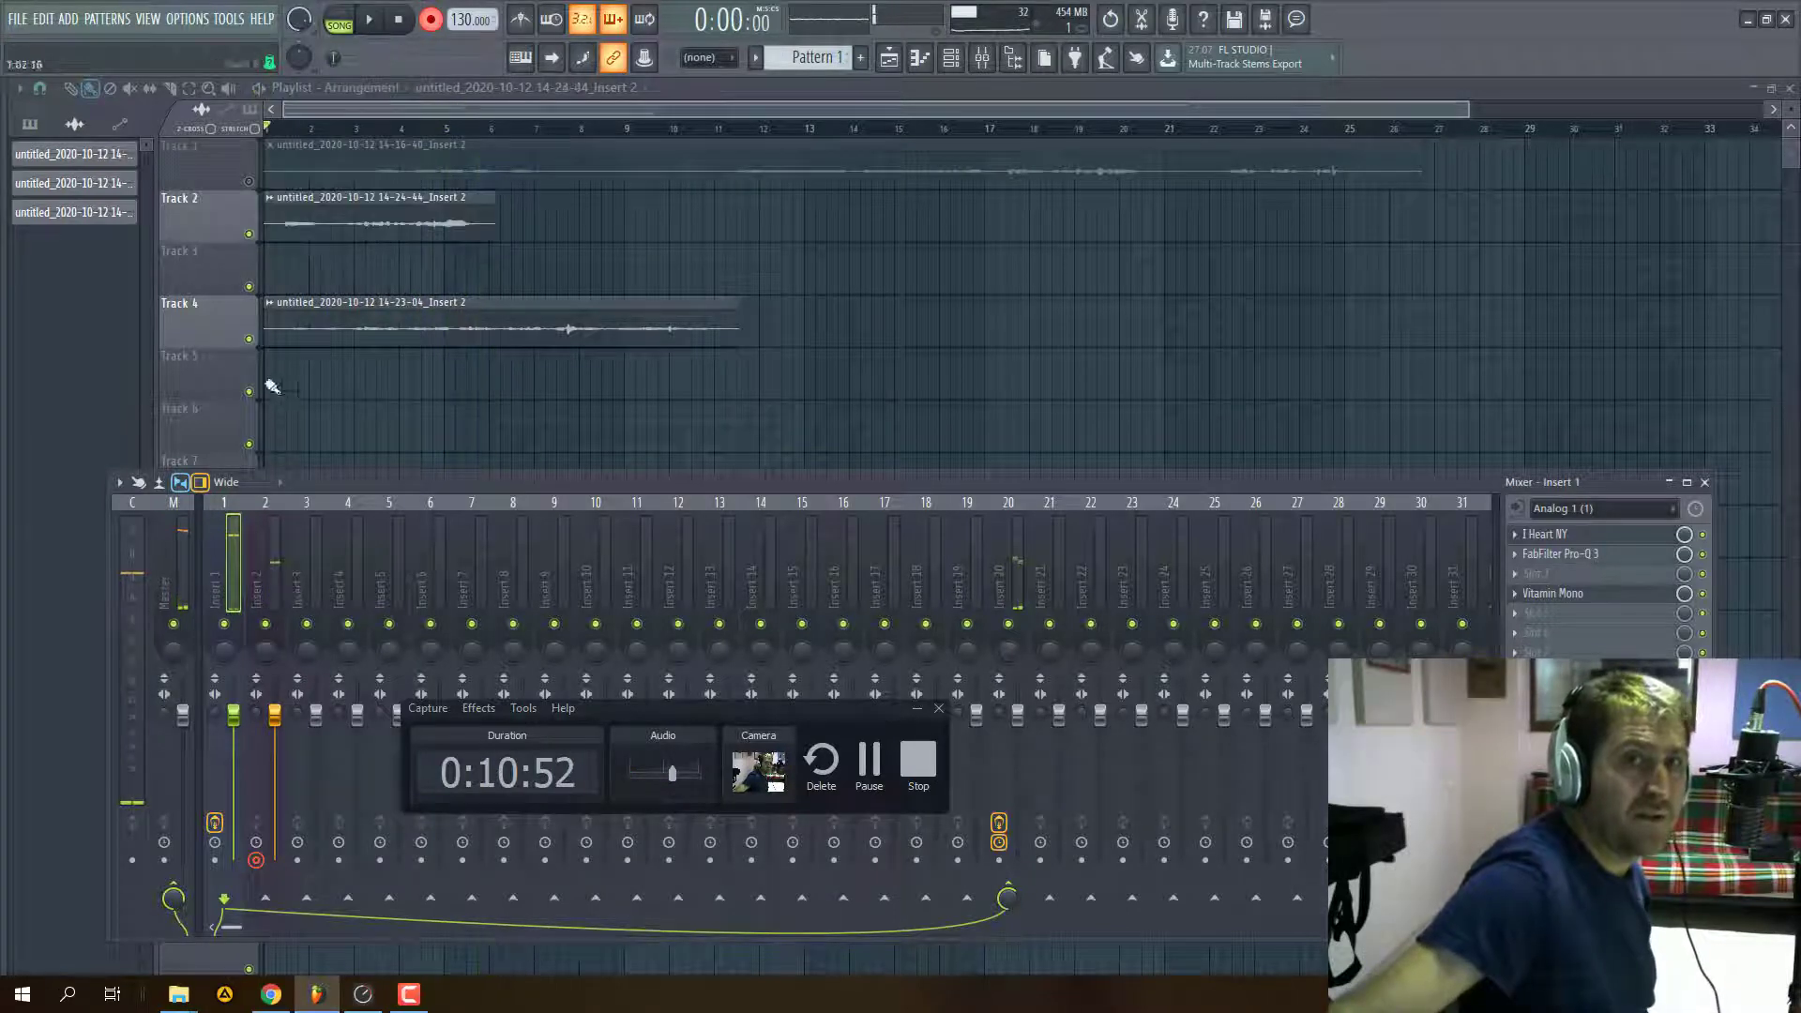
- Mute playlist tracks 2 and 4, hide the mixer, and record a take about 37 seconds long onto track 3
left_click(249, 340)
key("F9")
left_click(248, 234)
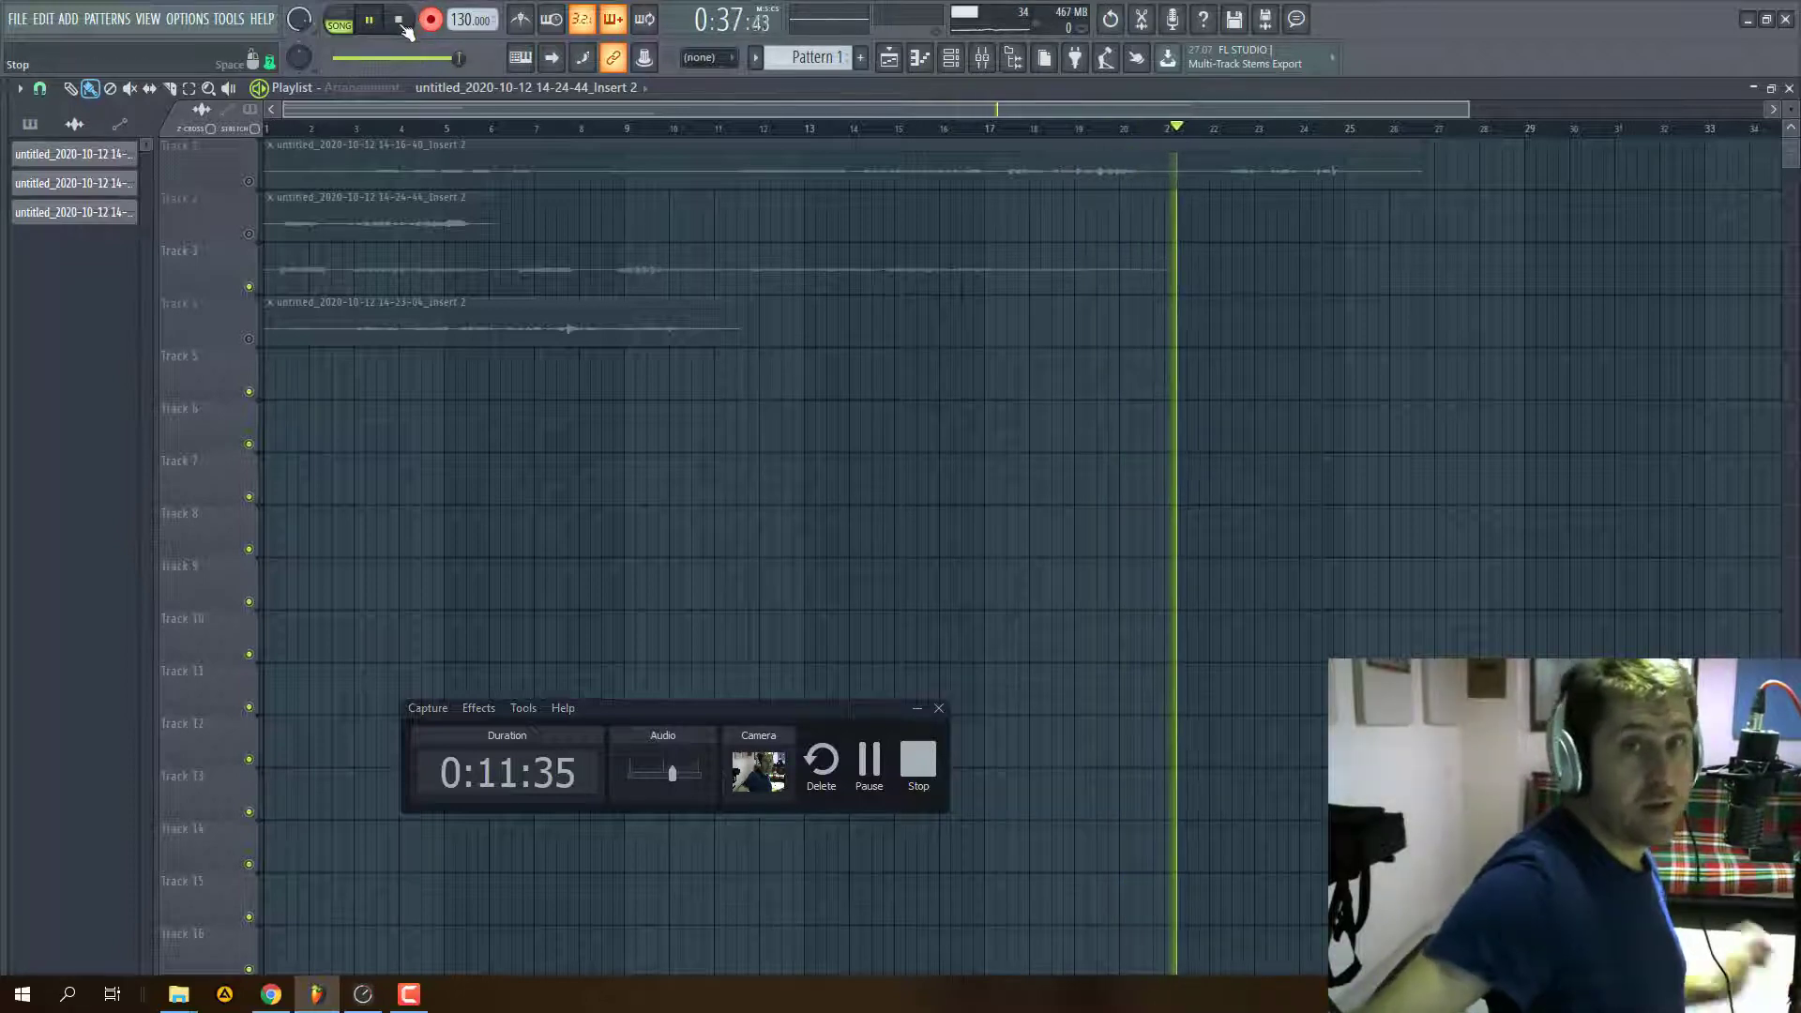
left_click(402, 23)
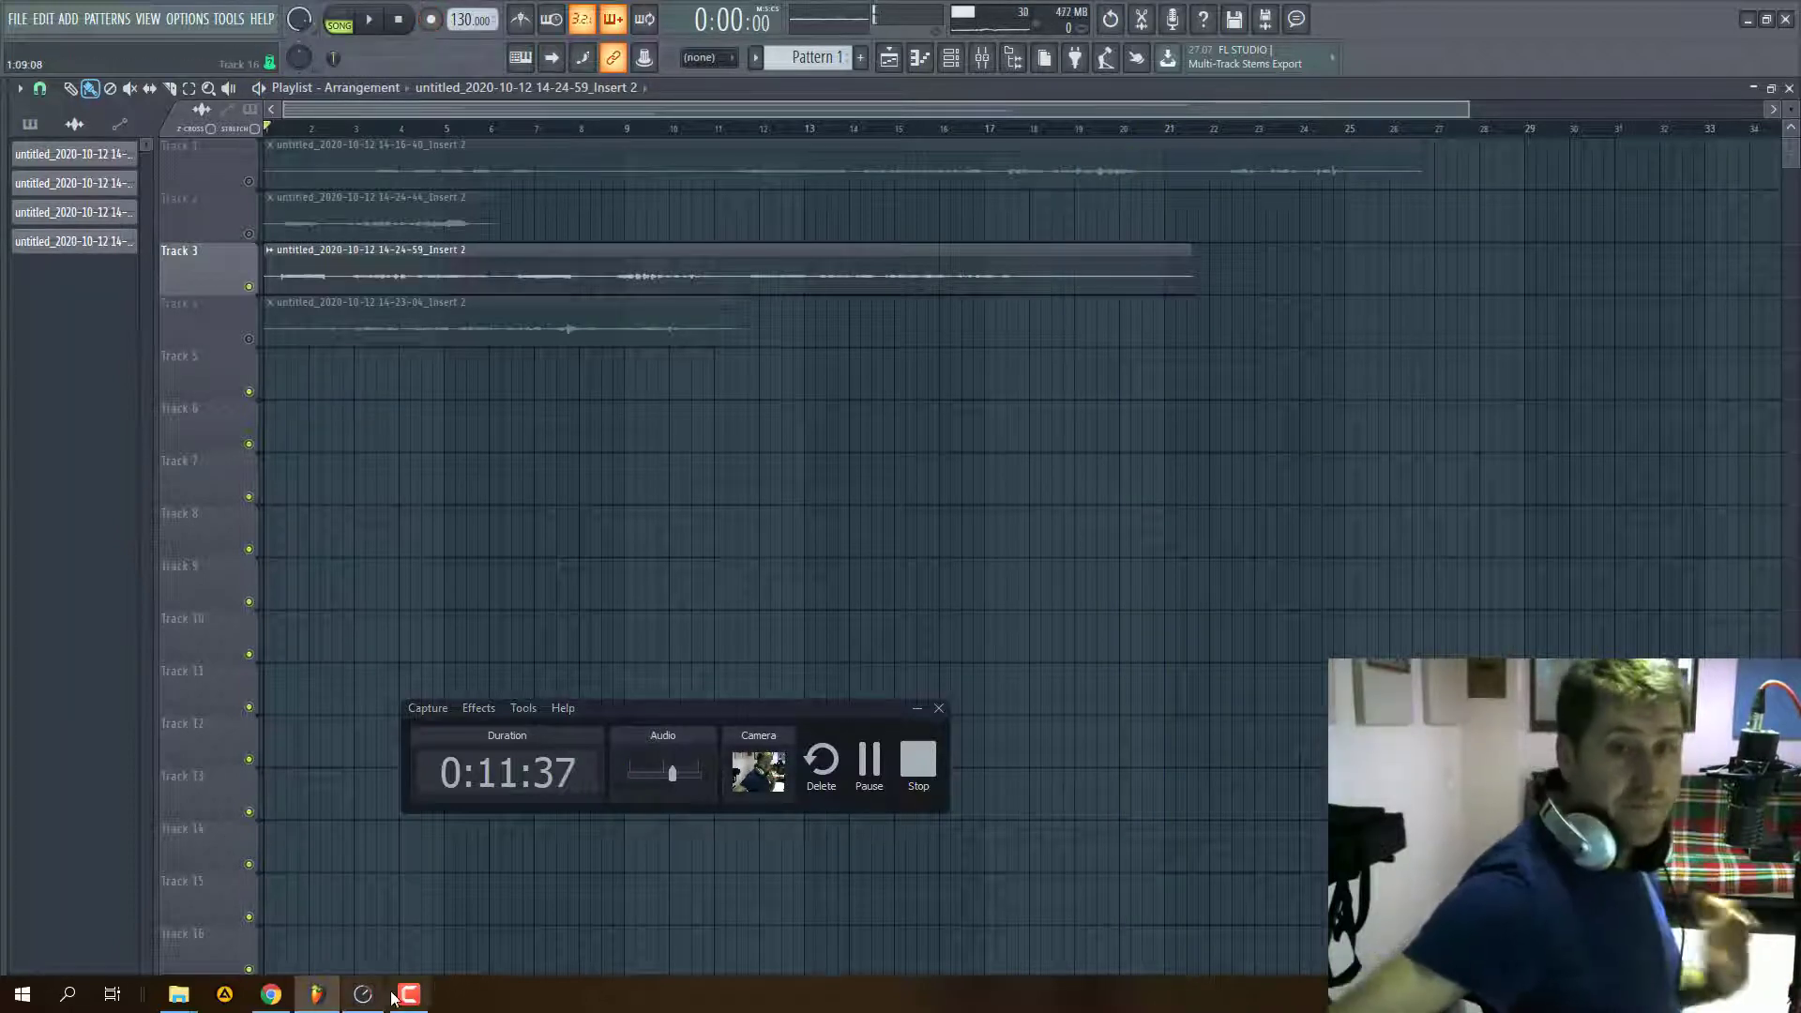
- Switch to RME TotalMix FX and raise the AN 1/2 hardware output fader to -30.0
left_click(316, 994)
left_click(362, 995)
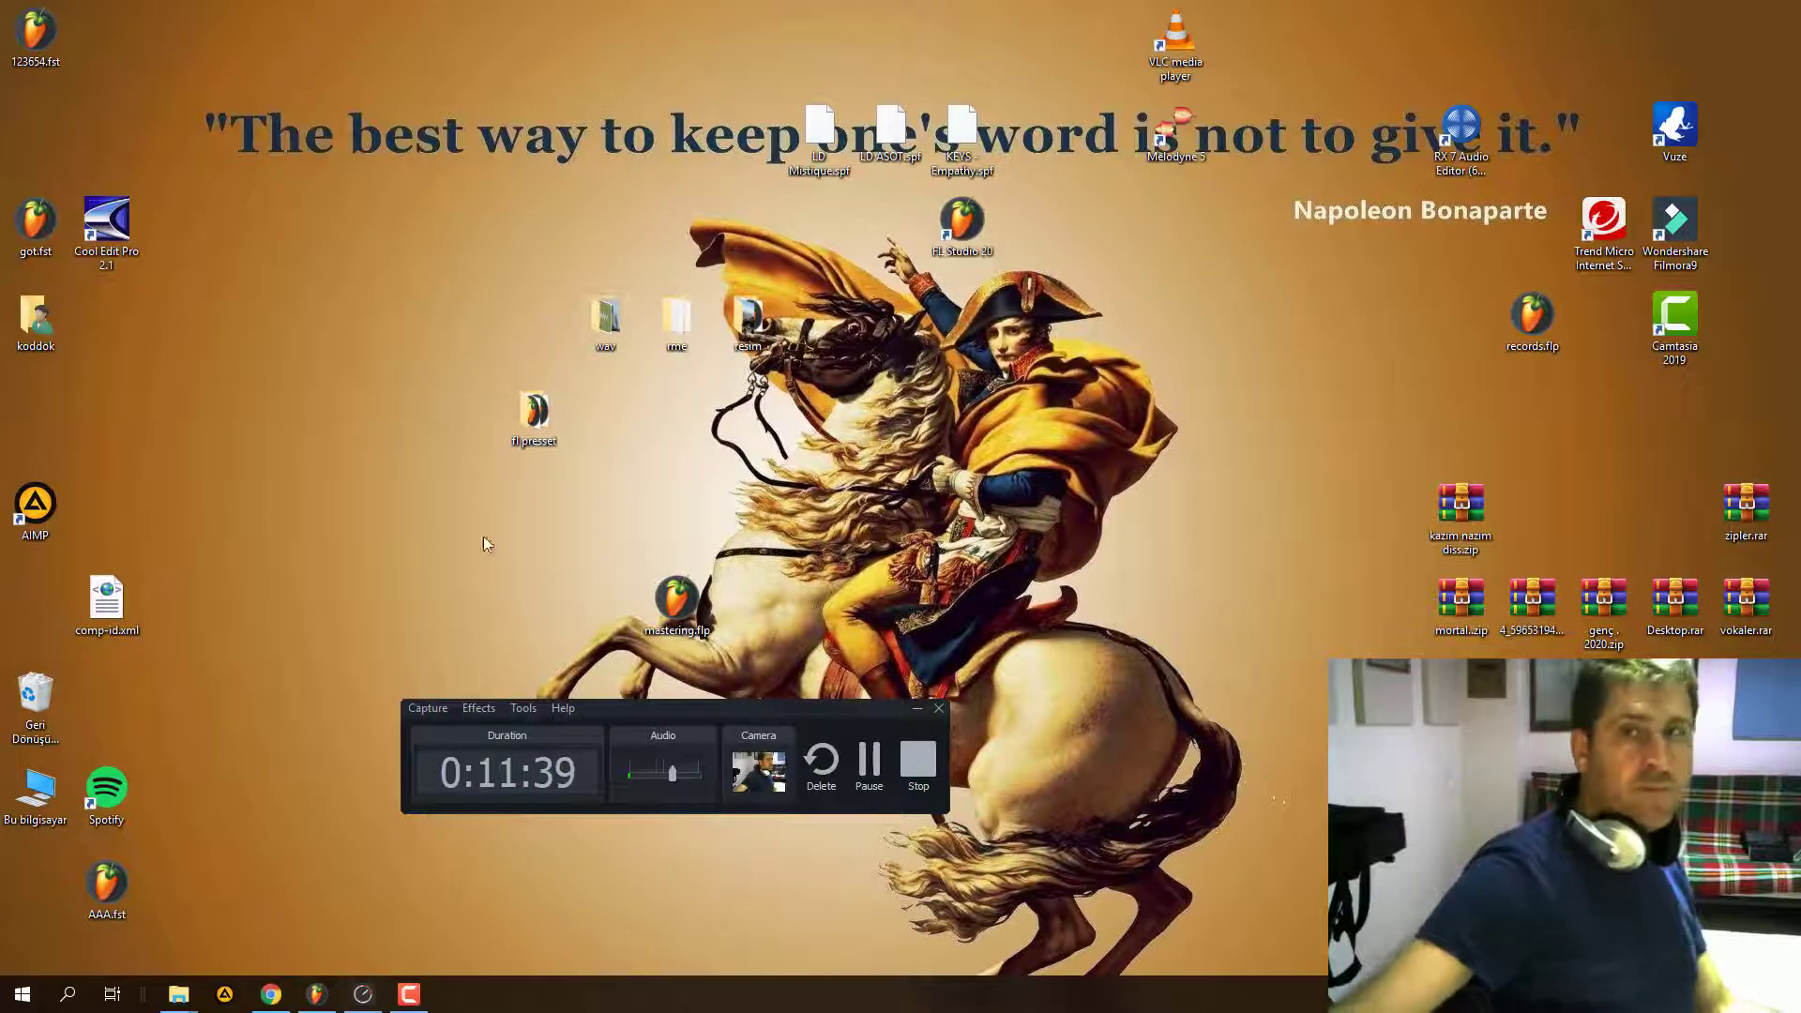
left_click(314, 996)
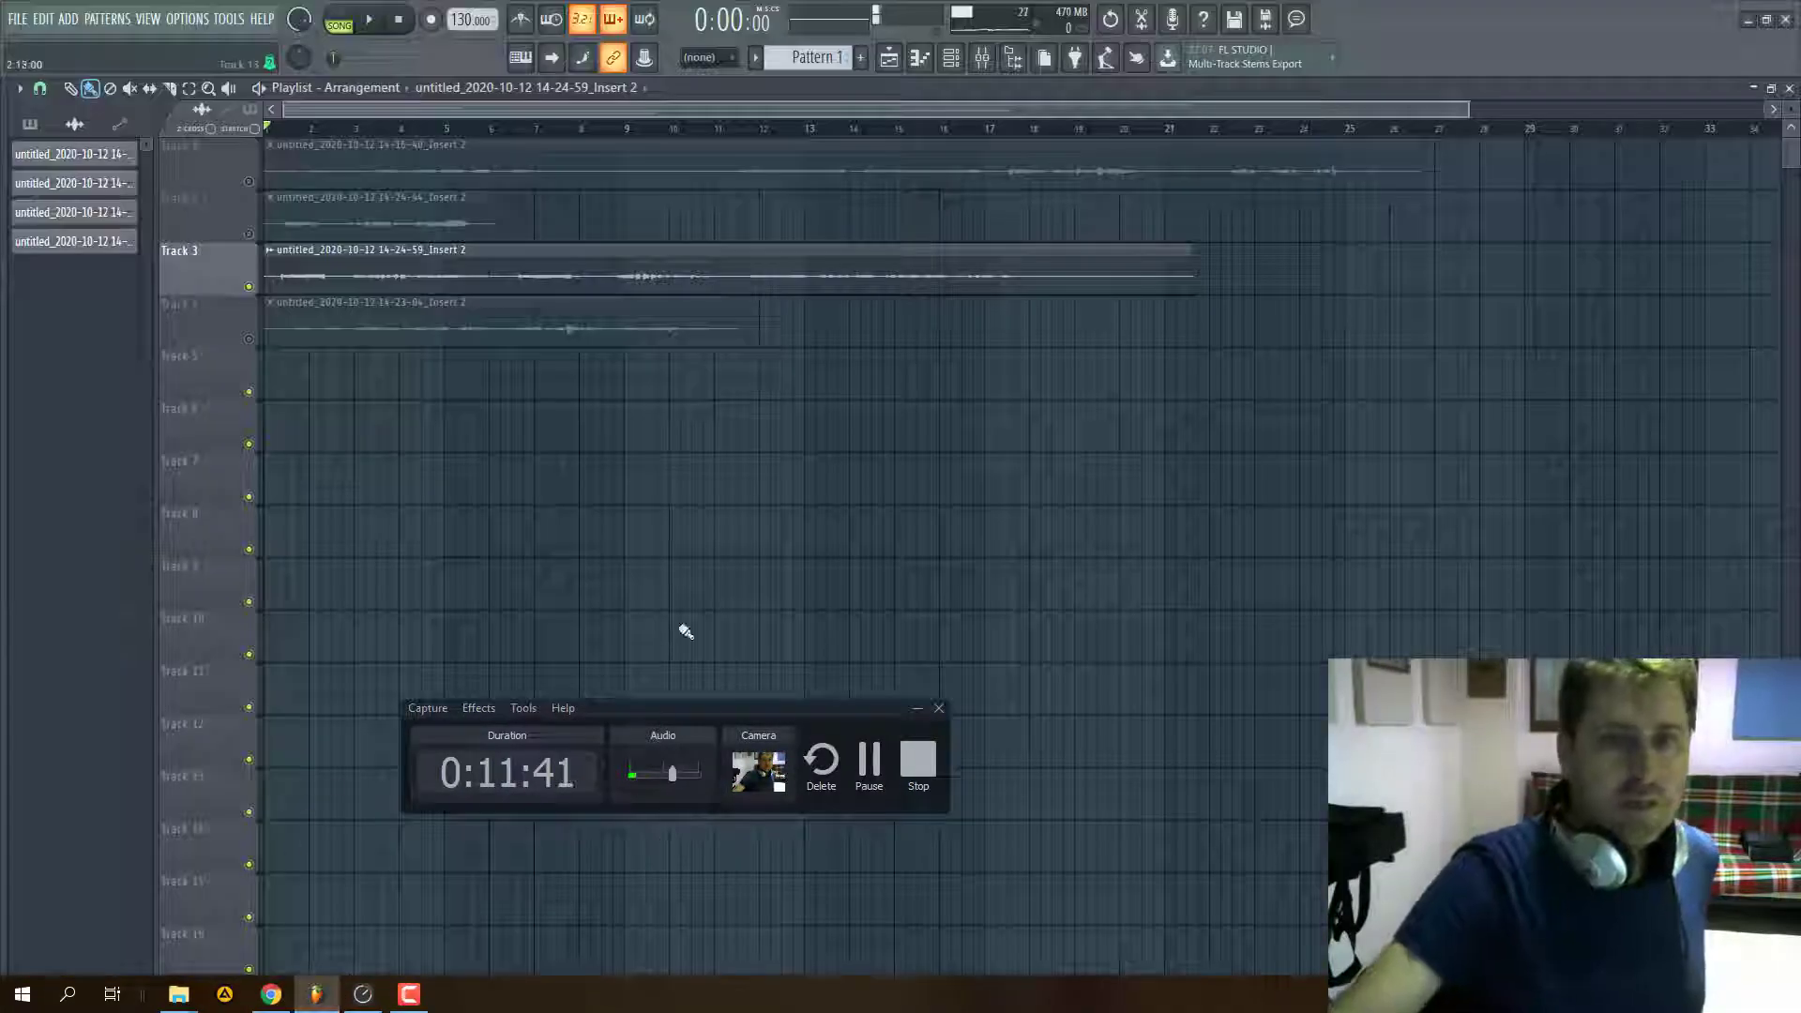
left_click(375, 1006)
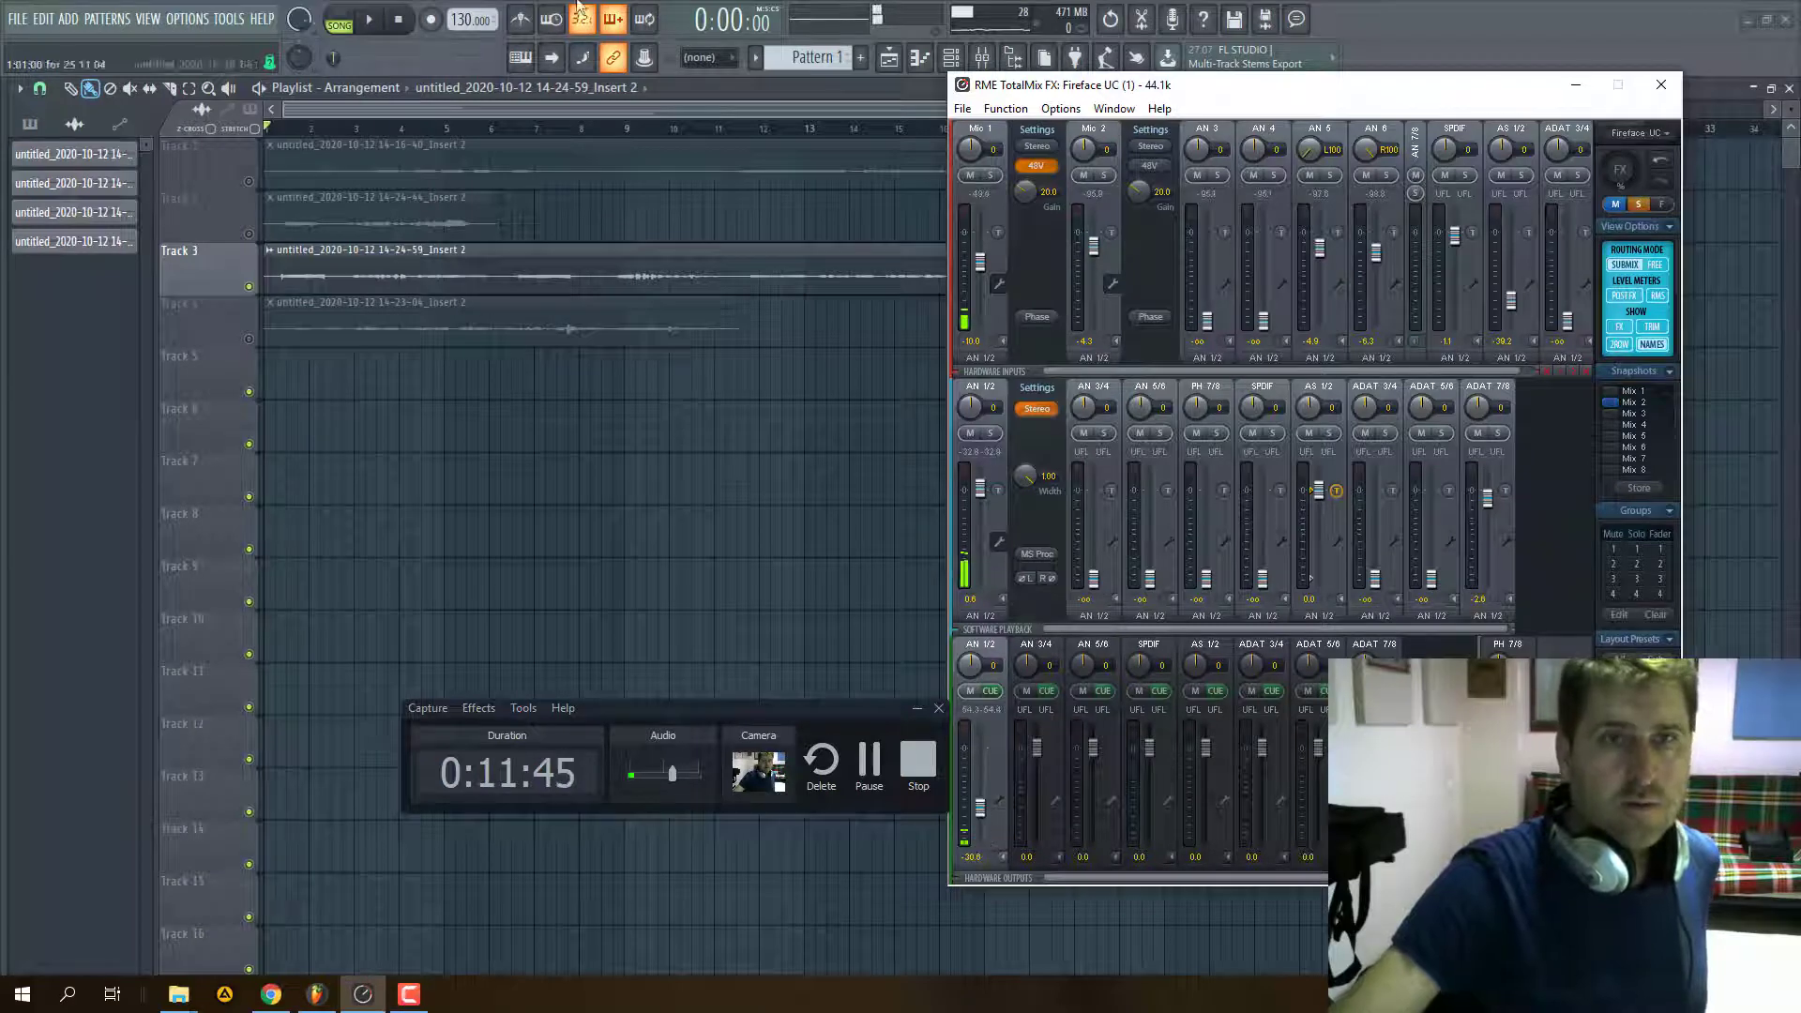
- Return to FL Studio, play the start of the track 3 take briefly, and stop playback
left_click(316, 129)
key("space")
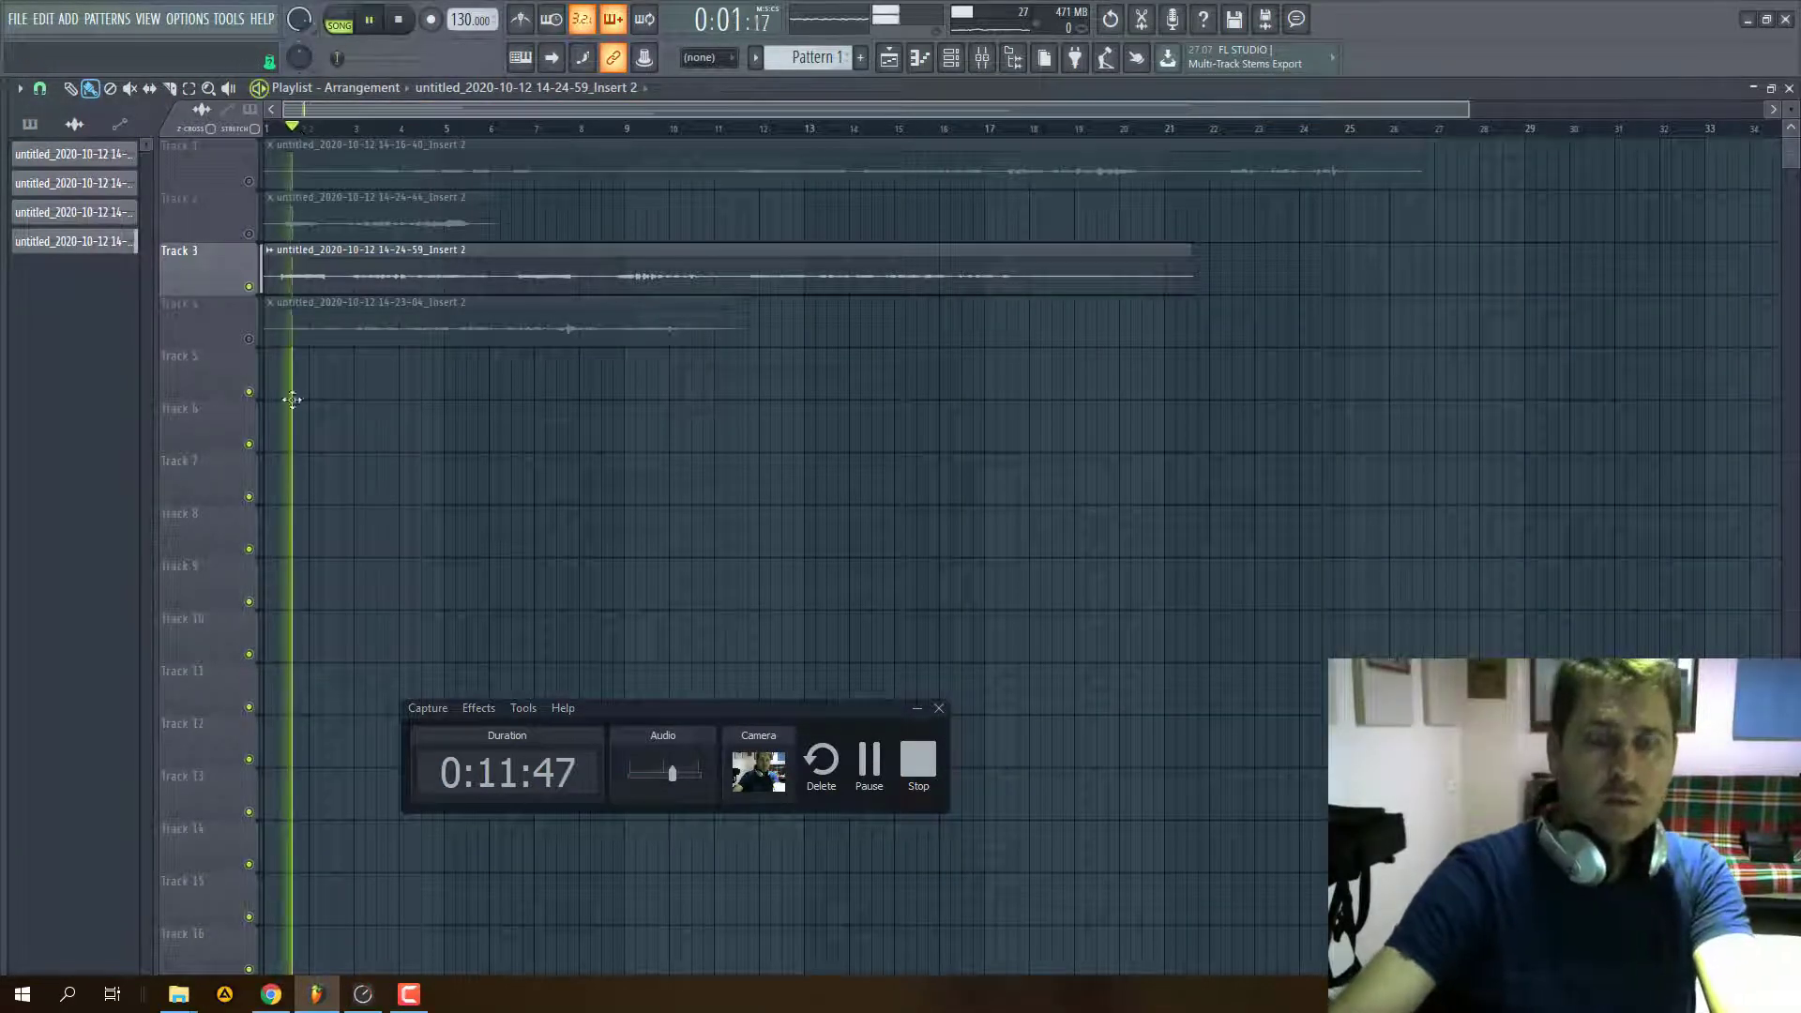
key("space")
- Open the track 3 take's clip settings, route it to mixer track 2, and play it back with RME TotalMix FX in view
double_click(426, 258)
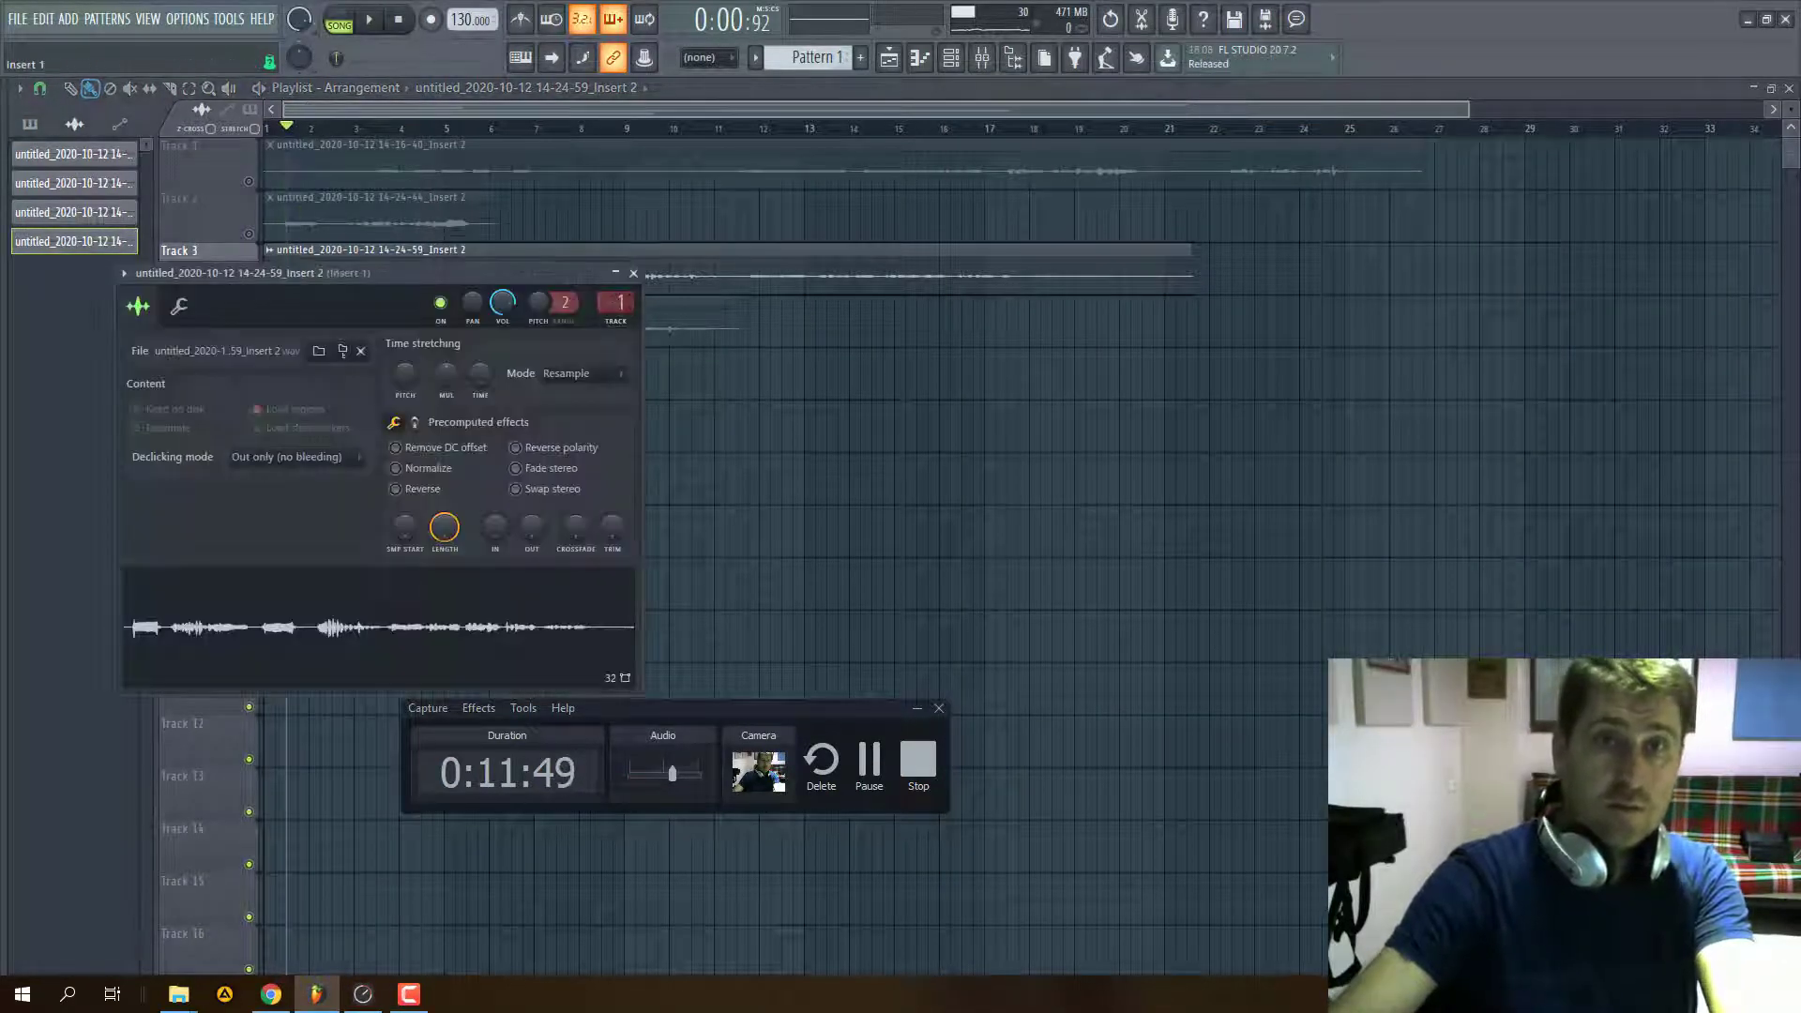
left_click_drag(375, 273, 427, 442)
key("space")
key("alt+Tab")
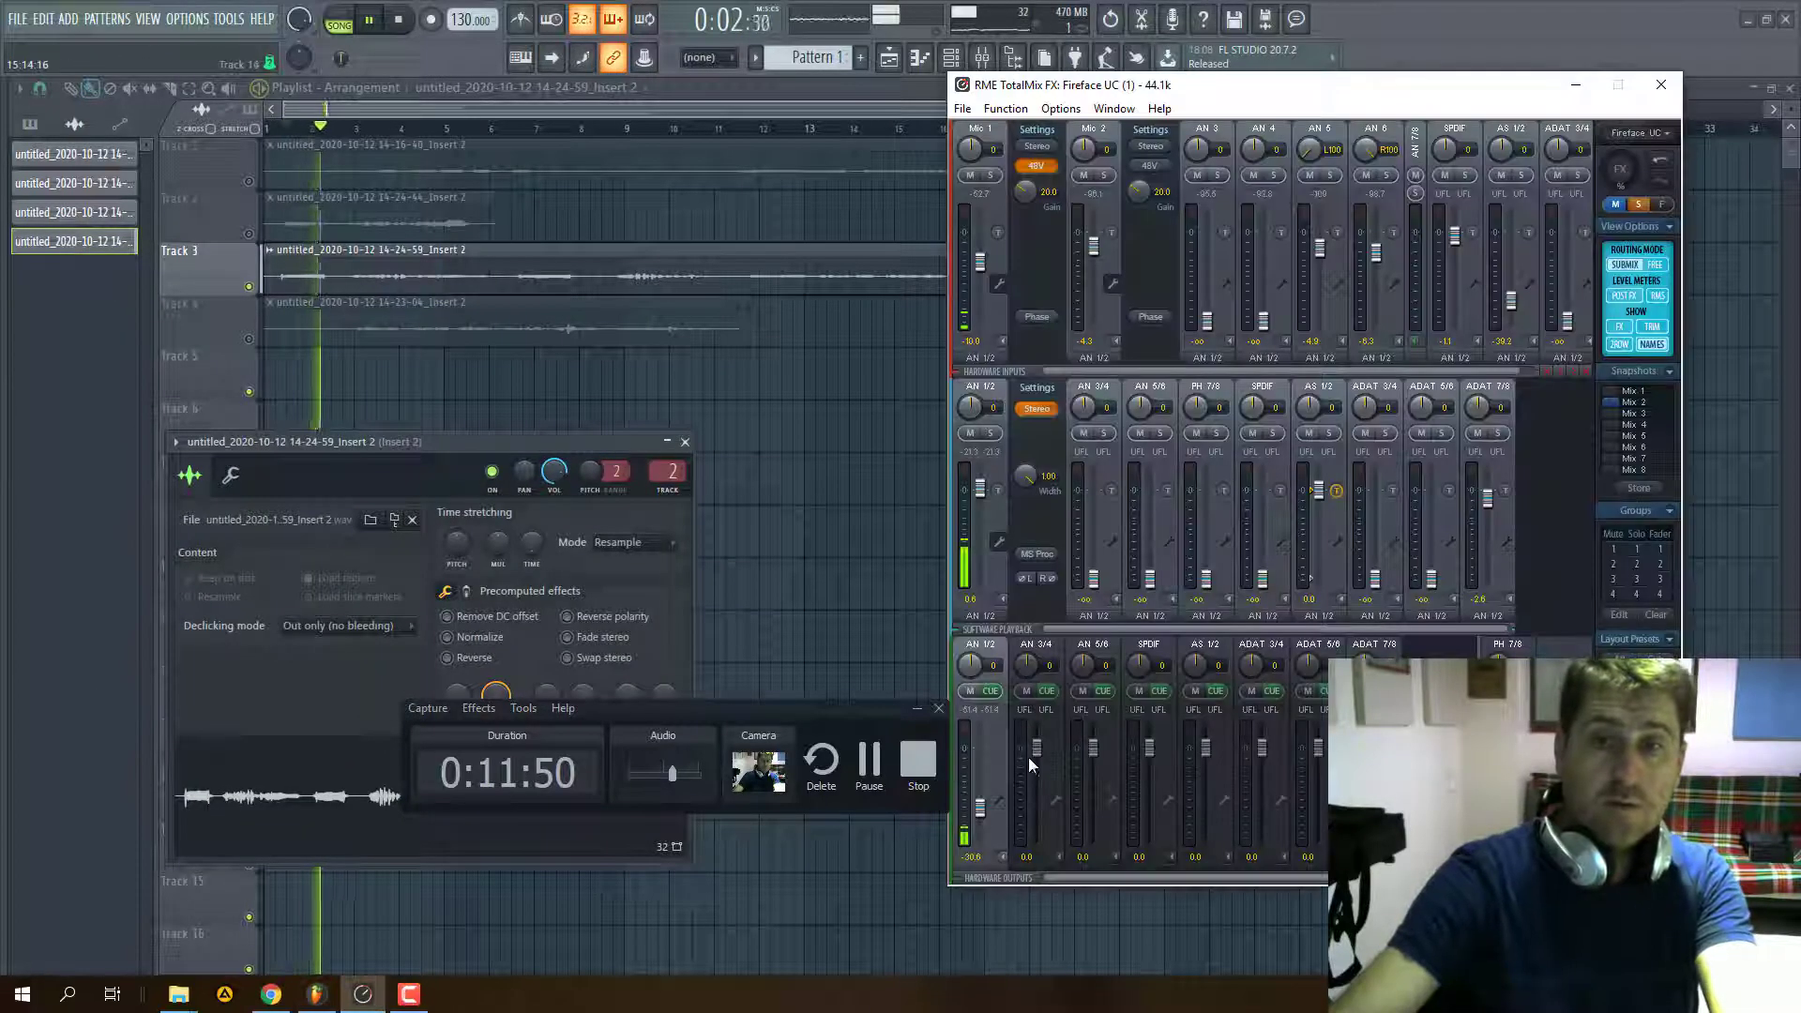